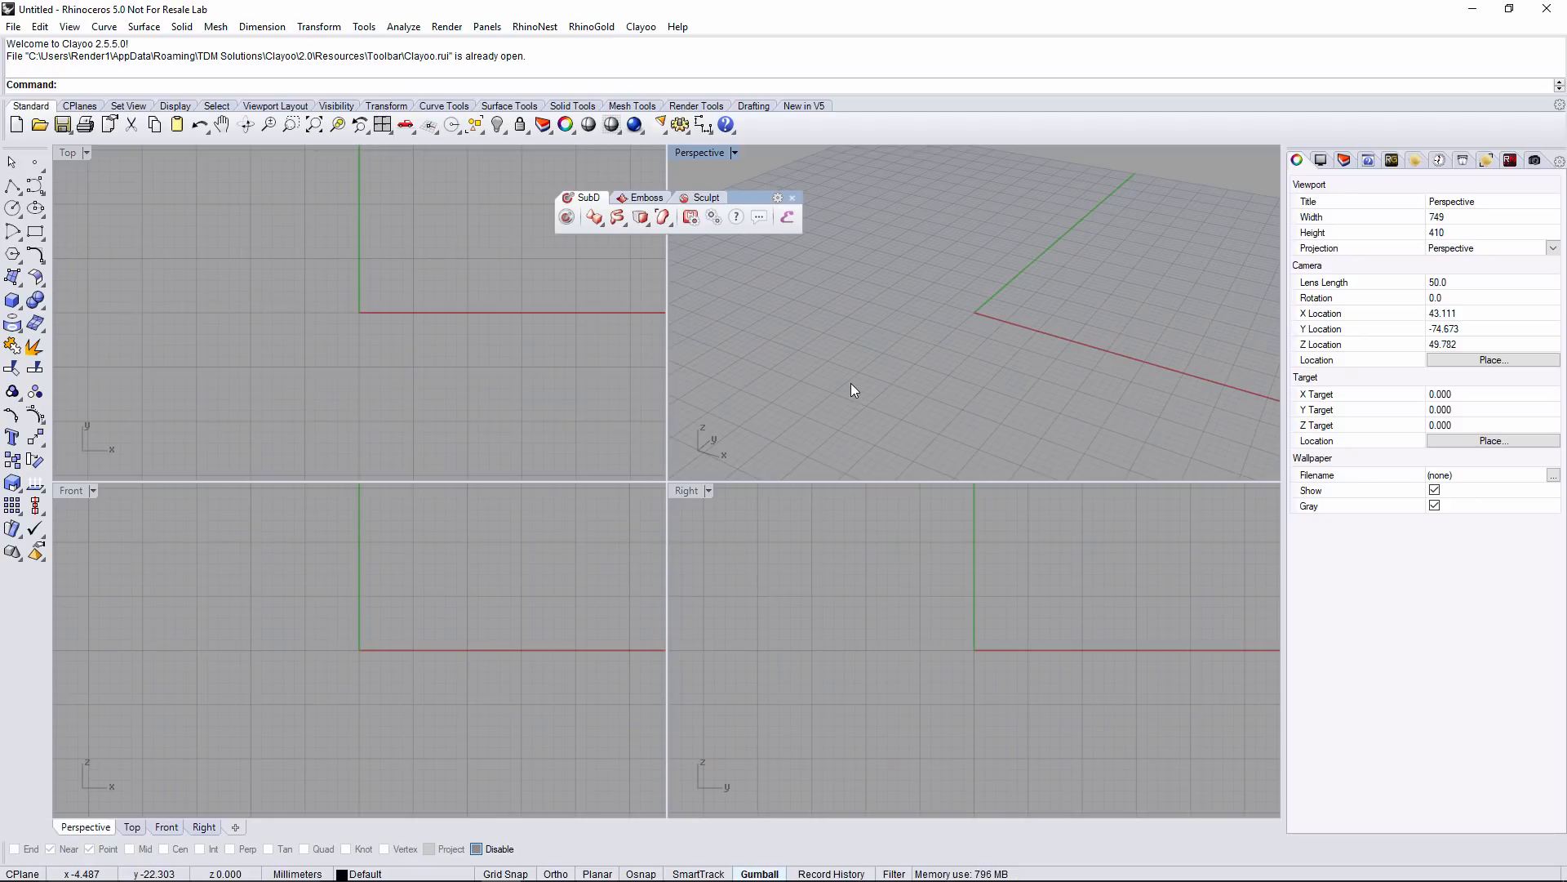
# Maximize the Perspective view and switch its display mode to Shaded
pyautogui.doubleClick(700, 153)
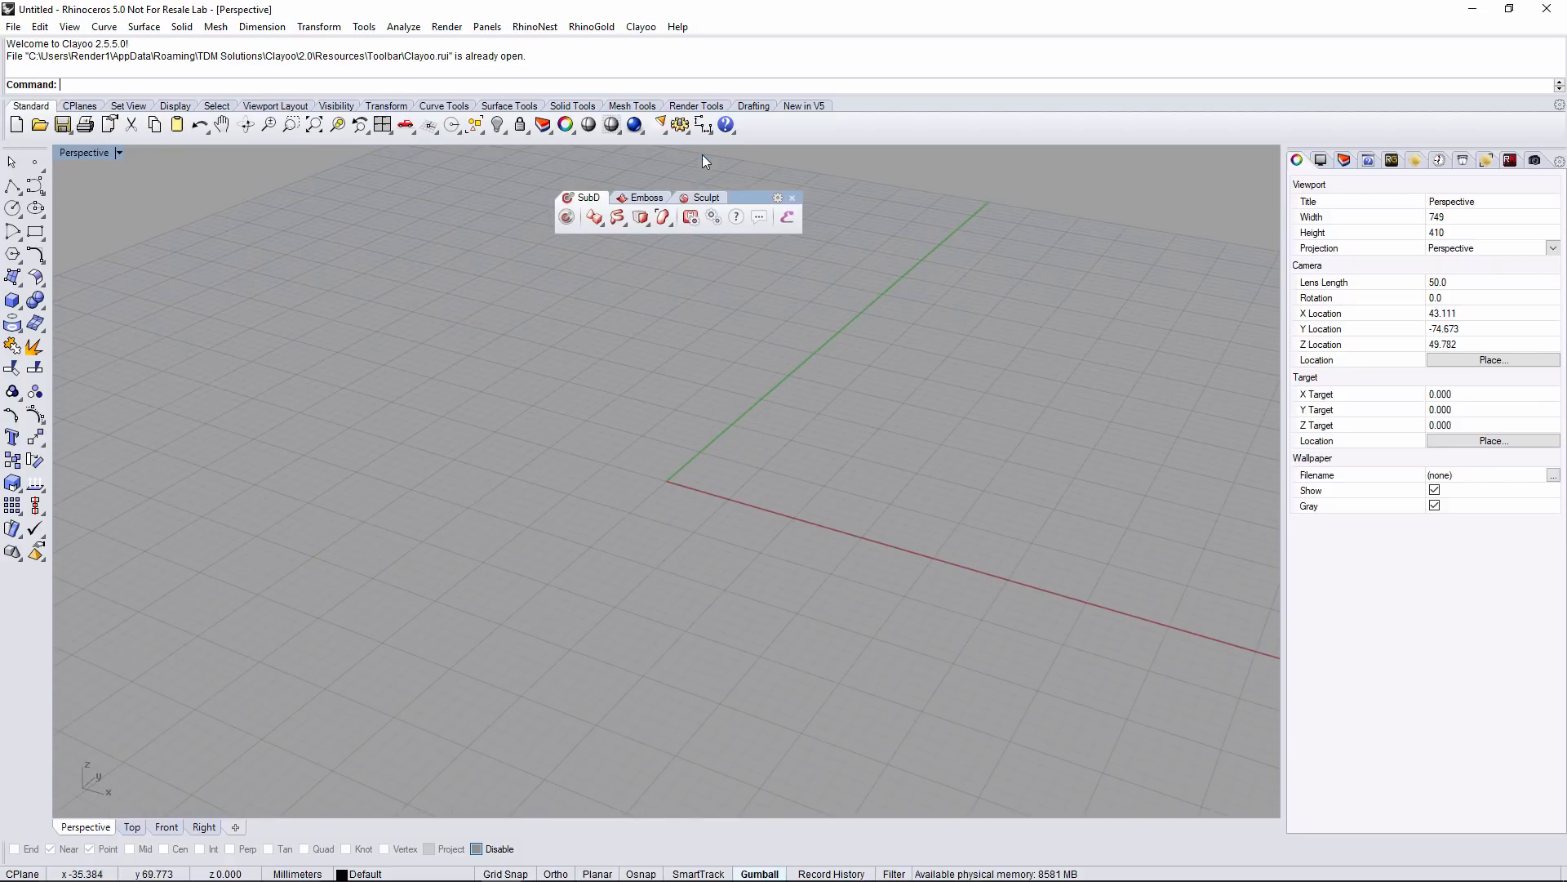
pyautogui.click(101, 154)
pyautogui.click(98, 213)
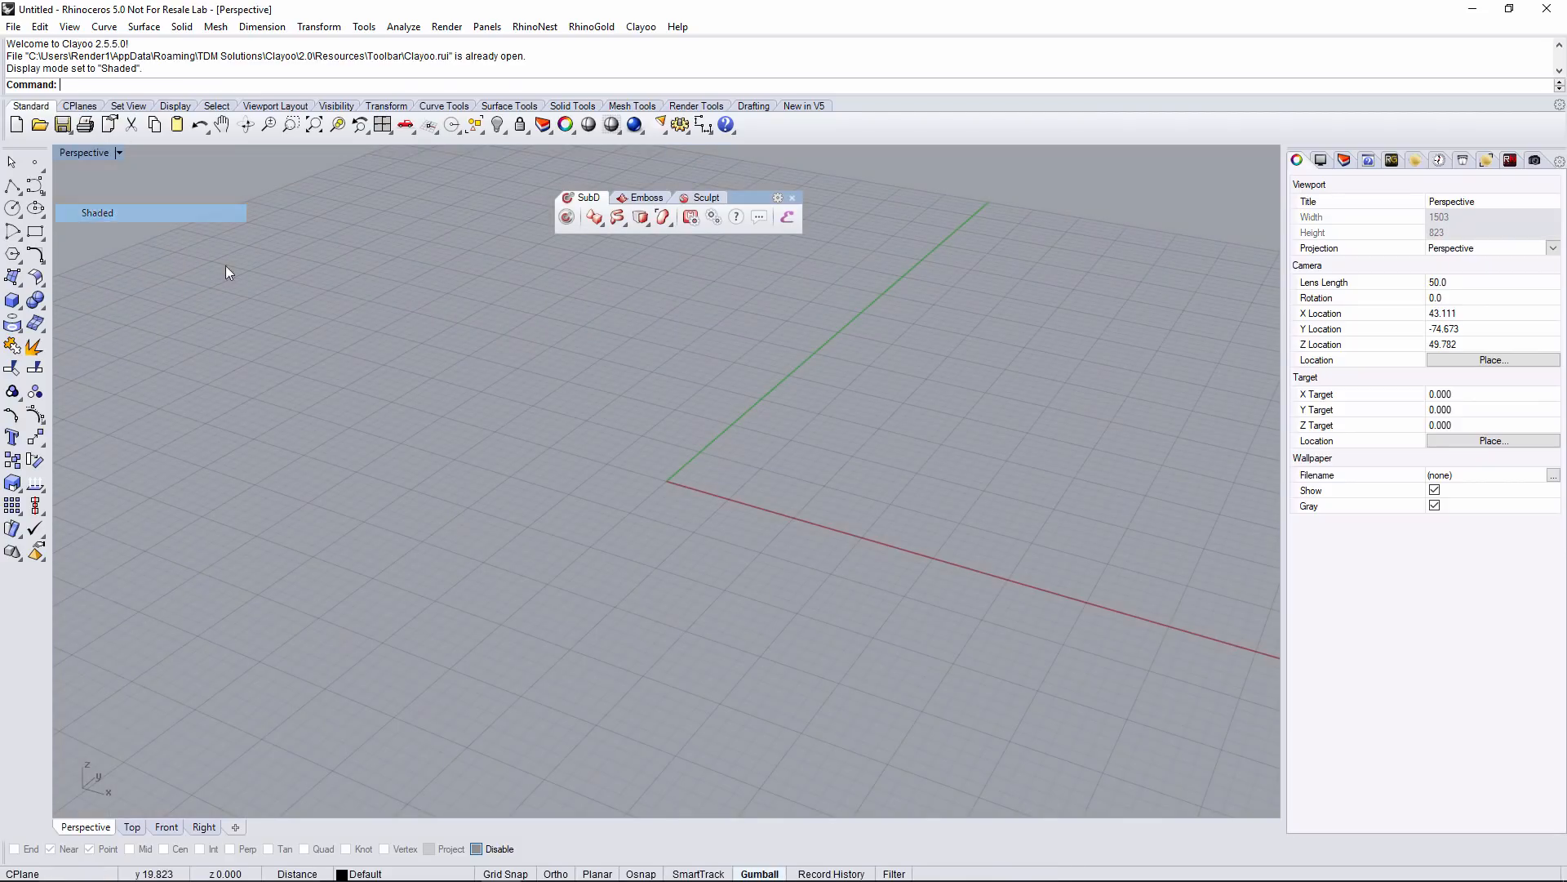
# Start a SubD plane at the origin and stretch it to about 21.26 mm in X
pyautogui.click(600, 227)
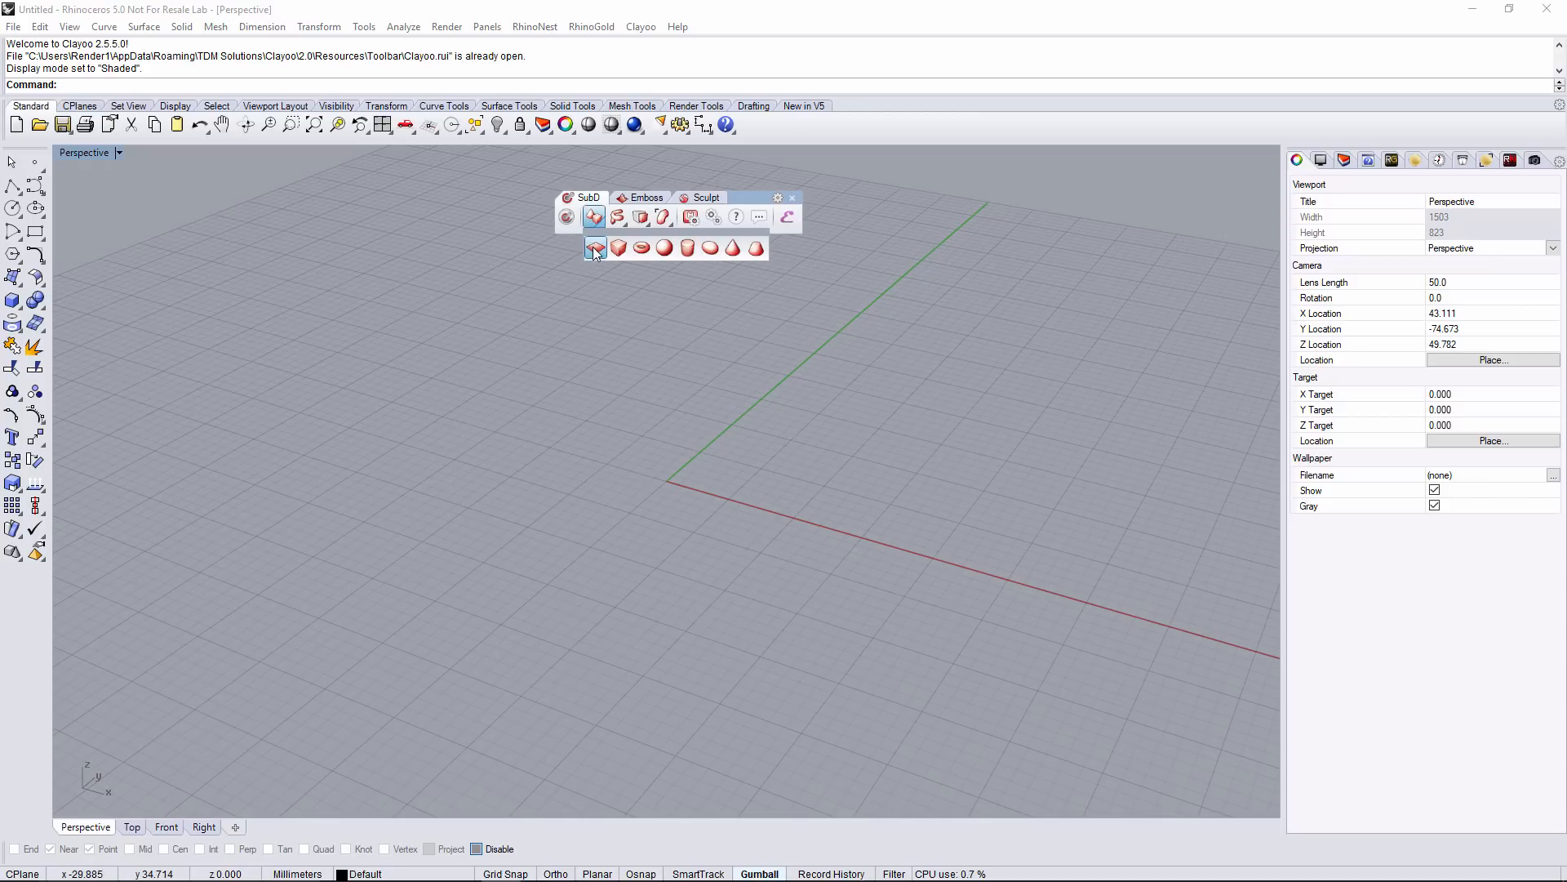
pyautogui.click(593, 248)
pyautogui.moveTo(797, 451); pyautogui.dragTo(857, 495, button='right')
pyautogui.moveTo(769, 518); pyautogui.dragTo(868, 545)
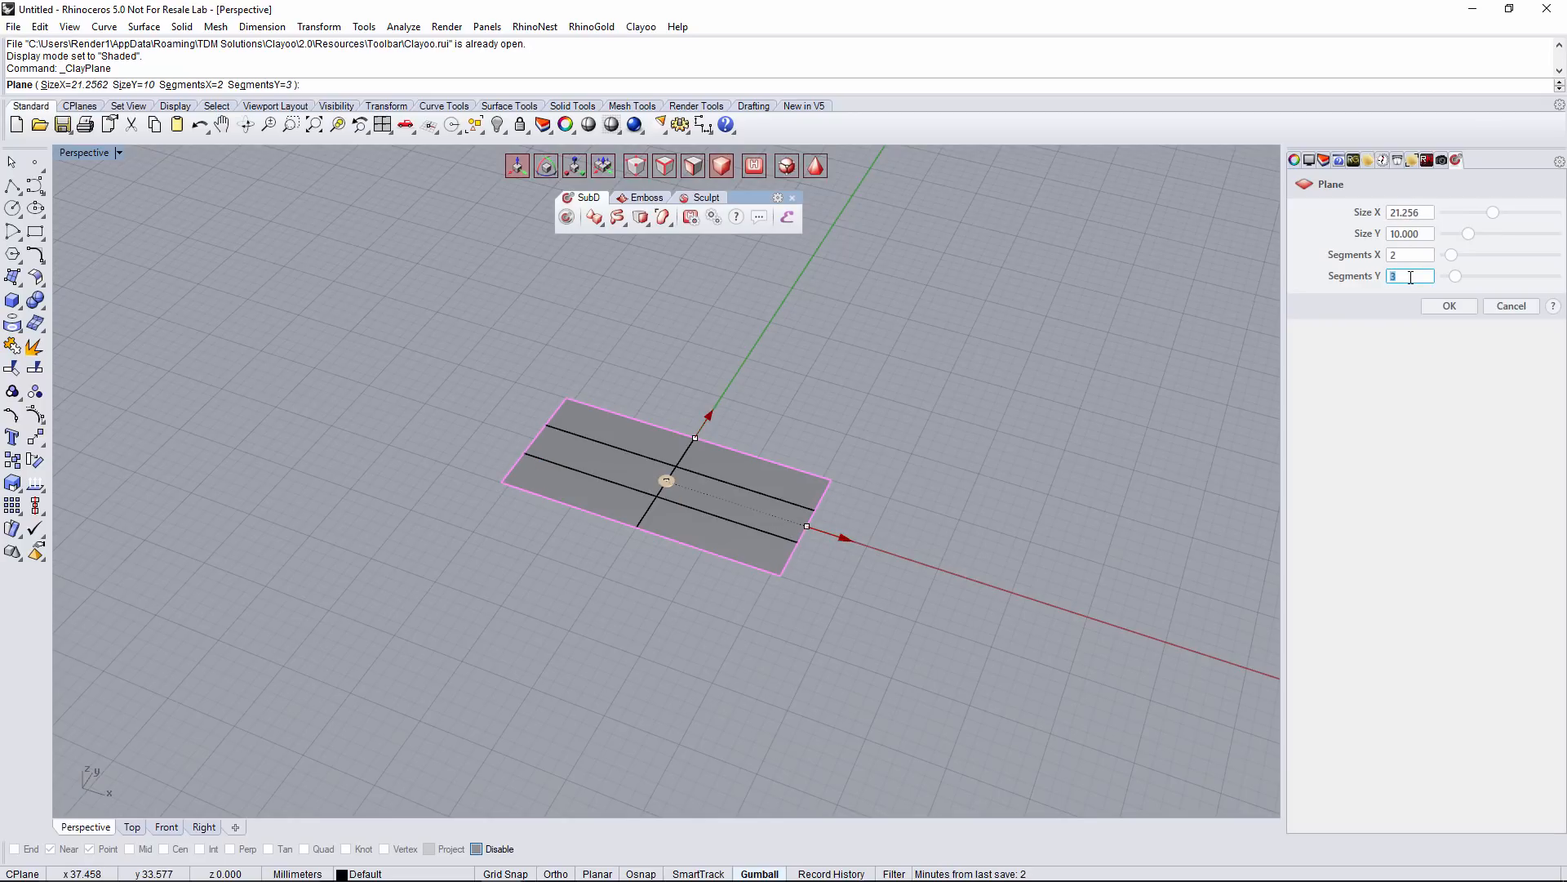
# Set the plane's segments to 4 in X and 2 in Y
pyautogui.doubleClick(1411, 256)
pyautogui.write('3')
pyautogui.press('Tab')
pyautogui.doubleClick(1410, 256)
pyautogui.write('4')
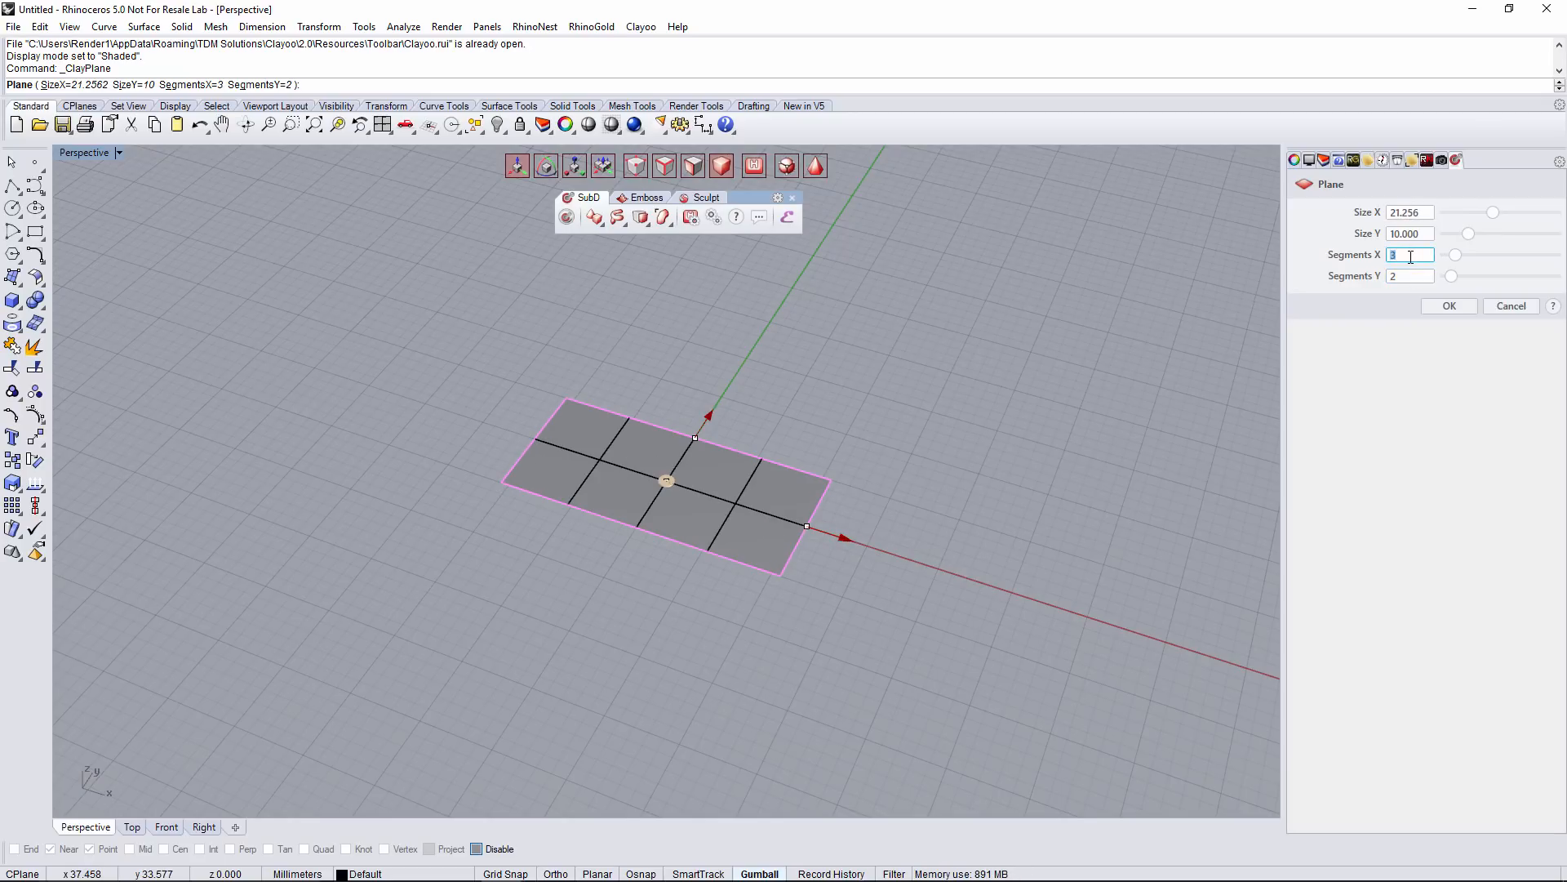
# Resize the plane to about 10.67 by 21.70 mm and set 2 segments in X and 4 in Y
pyautogui.moveTo(947, 380); pyautogui.dragTo(1015, 434, button='right')
pyautogui.moveTo(576, 438); pyautogui.dragTo(628, 445, button='right')
pyautogui.moveTo(599, 429); pyautogui.dragTo(548, 381)
pyautogui.moveTo(796, 389); pyautogui.dragTo(749, 431)
pyautogui.doubleClick(1411, 258)
pyautogui.write('2')
pyautogui.doubleClick(1409, 277)
pyautogui.write('4')
# Adjust the plane to about 11.59 mm in X by 21.22 mm in Y and create it
pyautogui.moveTo(623, 468); pyautogui.dragTo(684, 433, button='right')
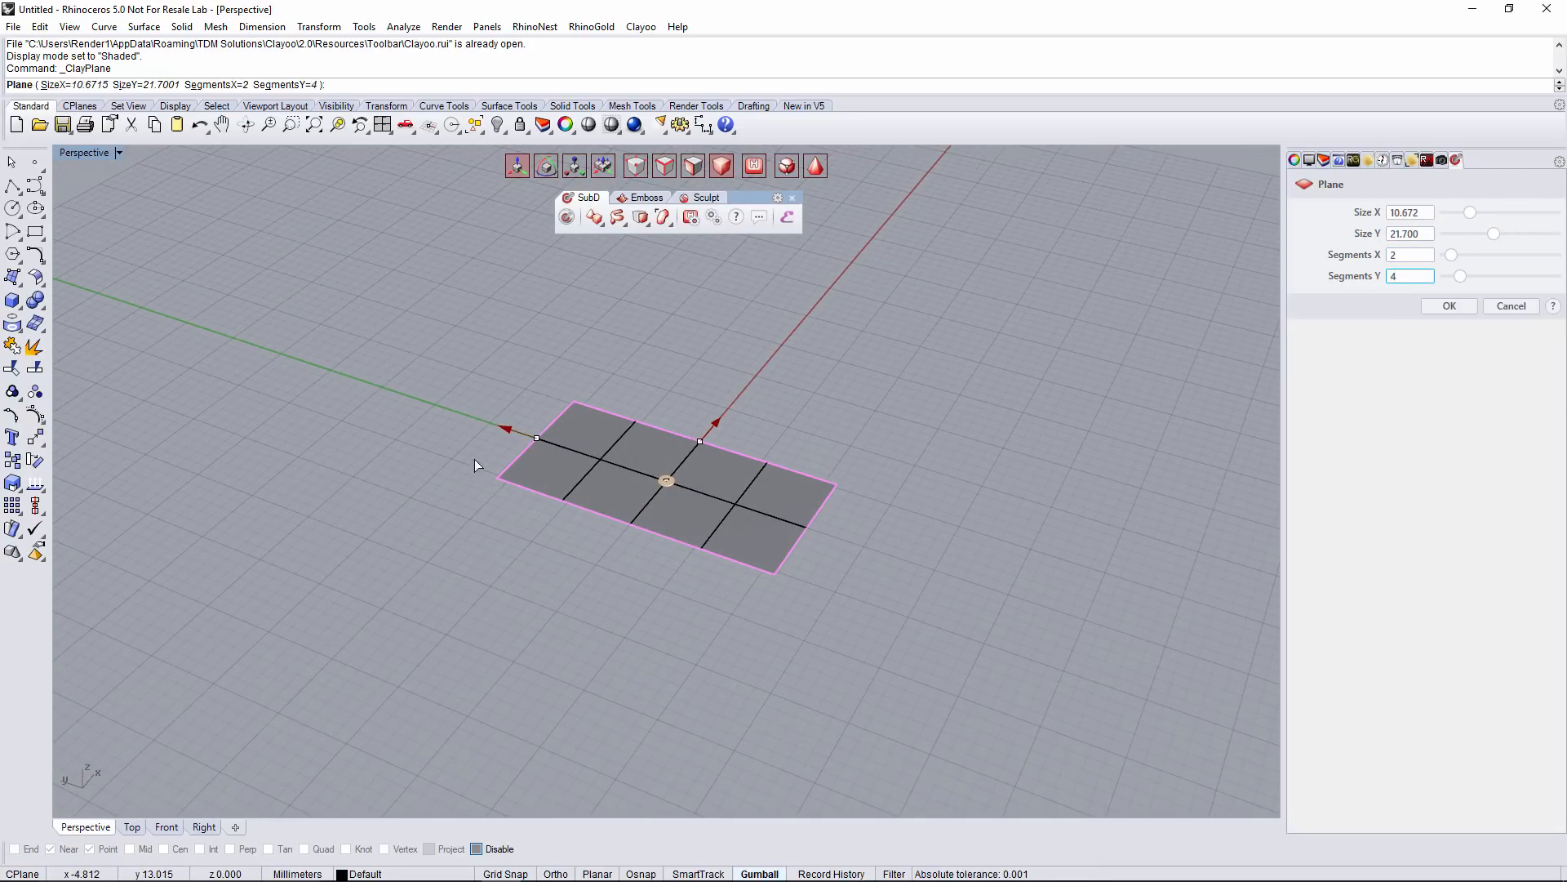
pyautogui.moveTo(508, 434); pyautogui.dragTo(512, 437)
pyautogui.moveTo(722, 424); pyautogui.dragTo(725, 419)
pyautogui.moveTo(796, 416); pyautogui.dragTo(844, 420, button='right')
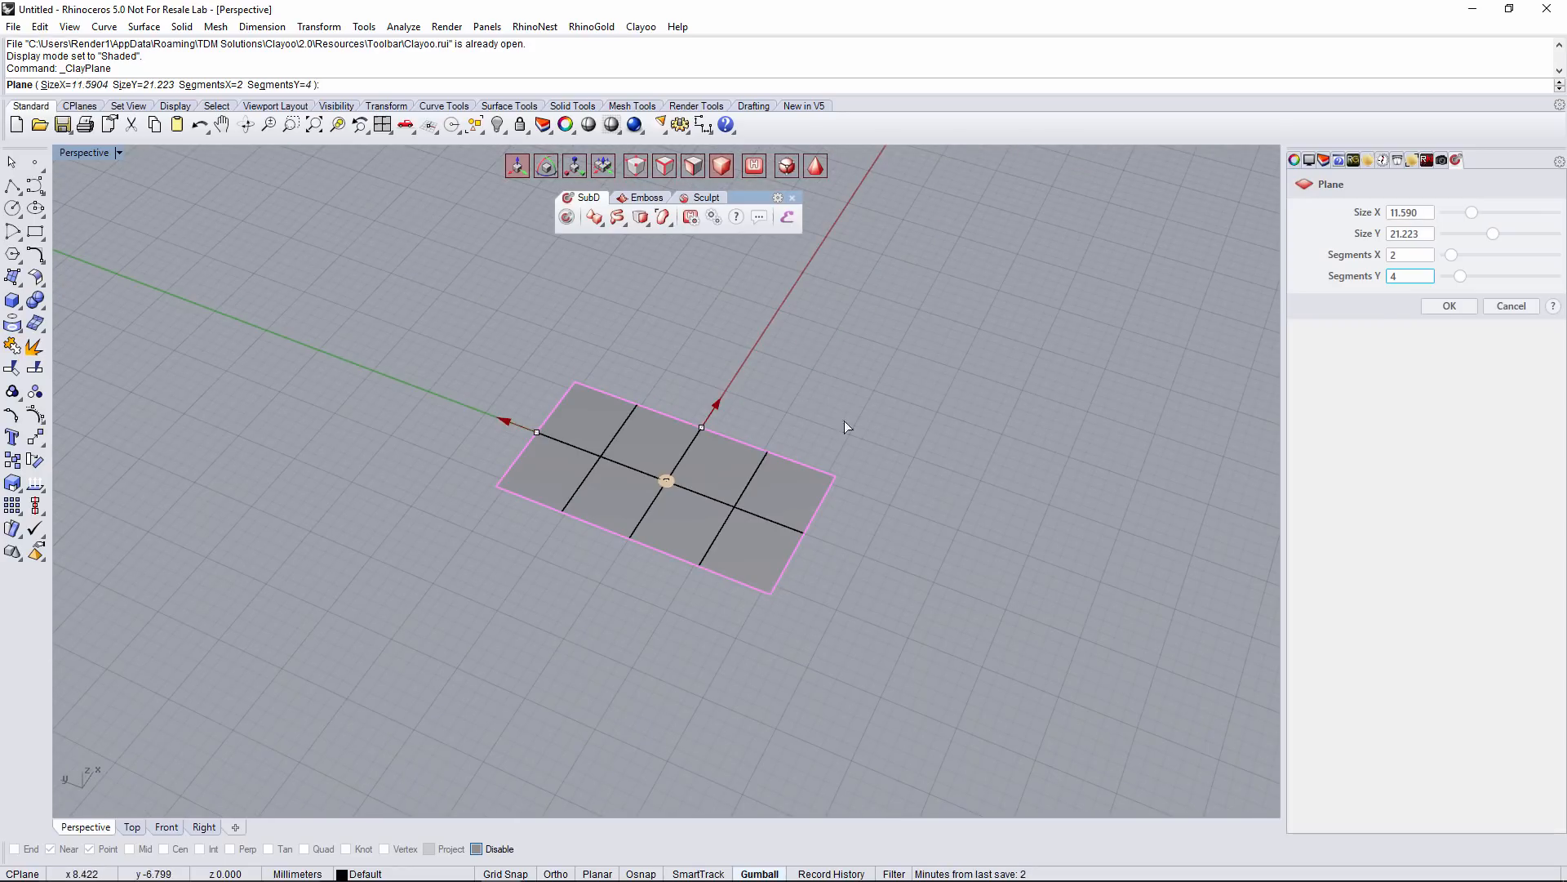
pyautogui.click(1450, 308)
# Move the two middle edges of the plane's positive-X side outward and push their shared point slightly further along X
pyautogui.moveTo(732, 448); pyautogui.dragTo(727, 437, button='right')
pyautogui.scroll(2, 640, 393)
pyautogui.moveTo(642, 399); pyautogui.dragTo(588, 389, button='right')
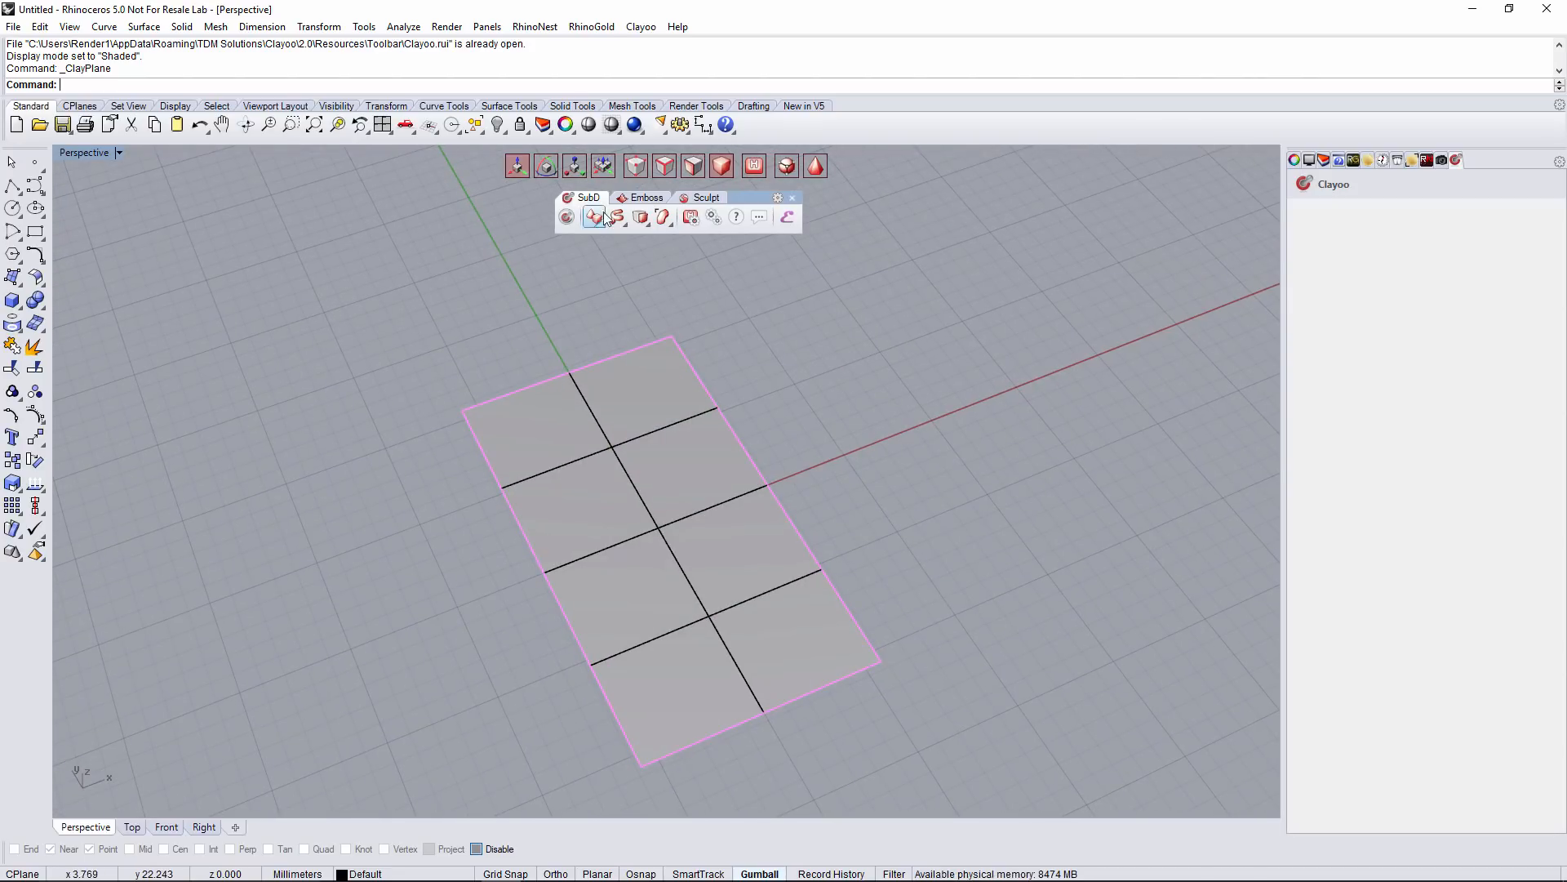
pyautogui.click(658, 169)
pyautogui.moveTo(779, 317); pyautogui.dragTo(728, 333, button='right')
pyautogui.click(761, 450)
pyautogui.keyDown('shift'); pyautogui.click(783, 529); pyautogui.keyUp('shift')
pyautogui.moveTo(831, 488); pyautogui.dragTo(854, 483)
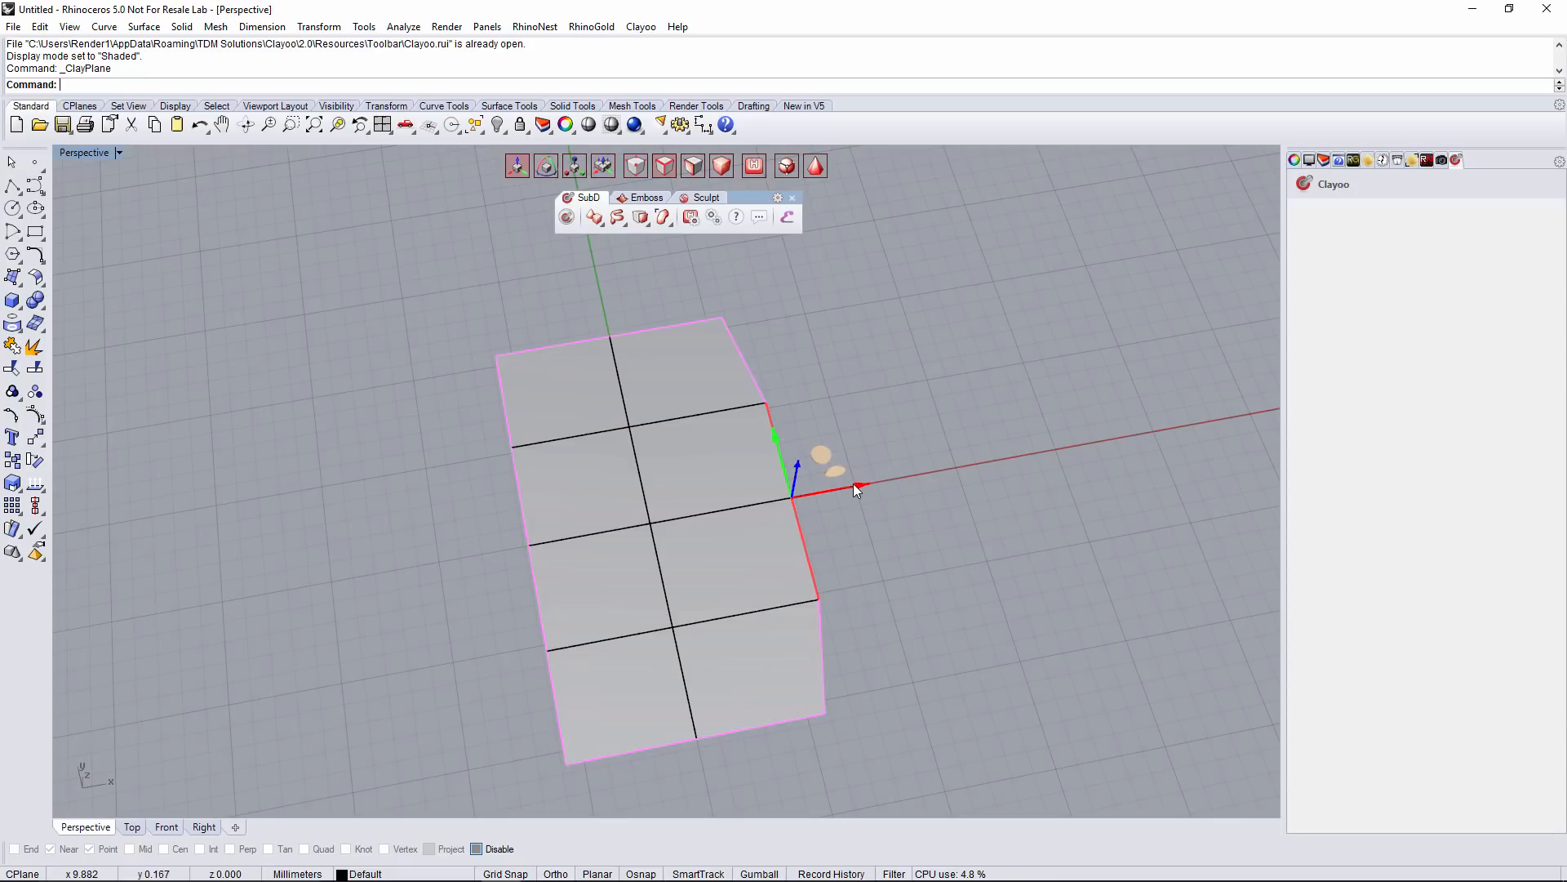
pyautogui.moveTo(921, 485)
pyautogui.mouseDown(button='right')
pyautogui.moveTo(885, 482)
pyautogui.moveTo(895, 500)
pyautogui.mouseUp(button='right')
pyautogui.click(869, 532)
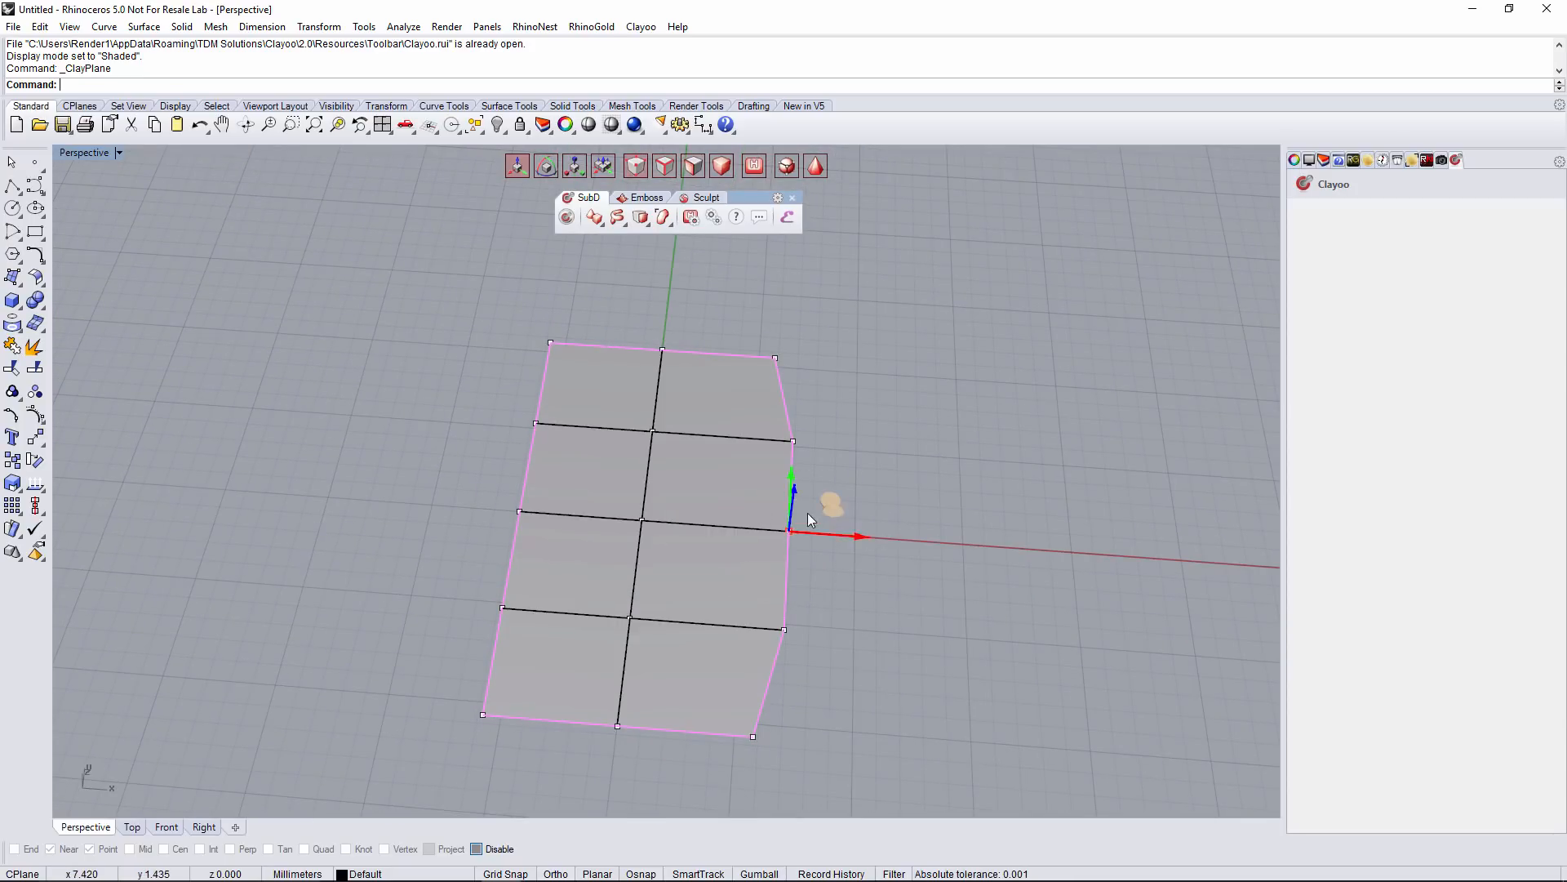
pyautogui.click(862, 567)
# Select all faces on the negative-X half of the plane and delete them
pyautogui.moveTo(862, 567); pyautogui.dragTo(831, 526, button='right')
pyautogui.click(693, 166)
pyautogui.moveTo(633, 342); pyautogui.dragTo(739, 707)
pyautogui.press('Delete')
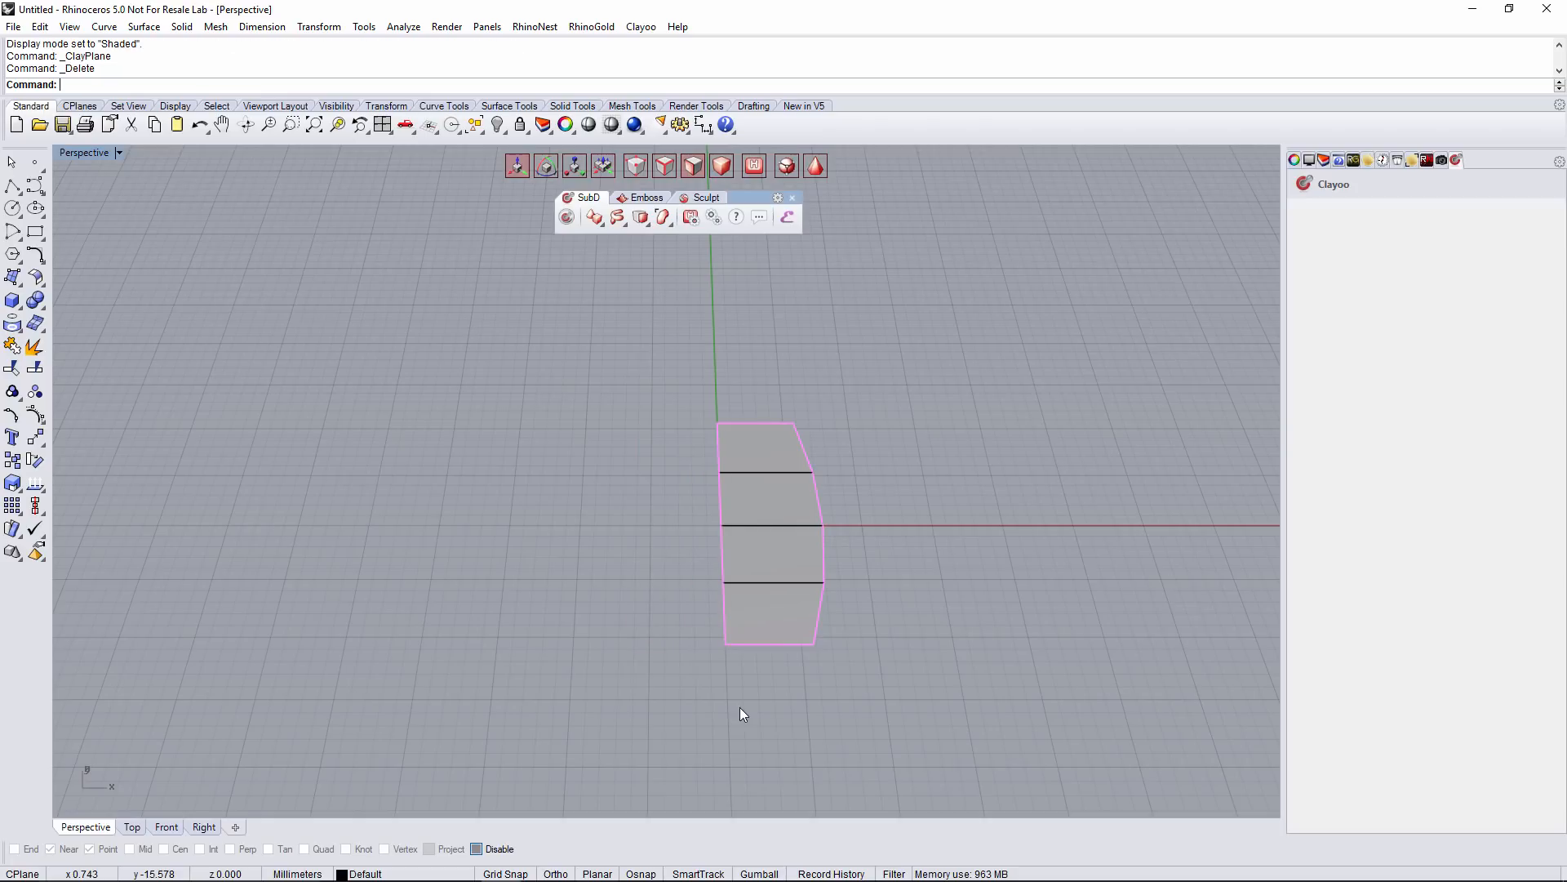
# Extrude the two outer edges on the positive-Y half diagonally outward into two separate flaps
pyautogui.moveTo(741, 709); pyautogui.dragTo(638, 144, button='right')
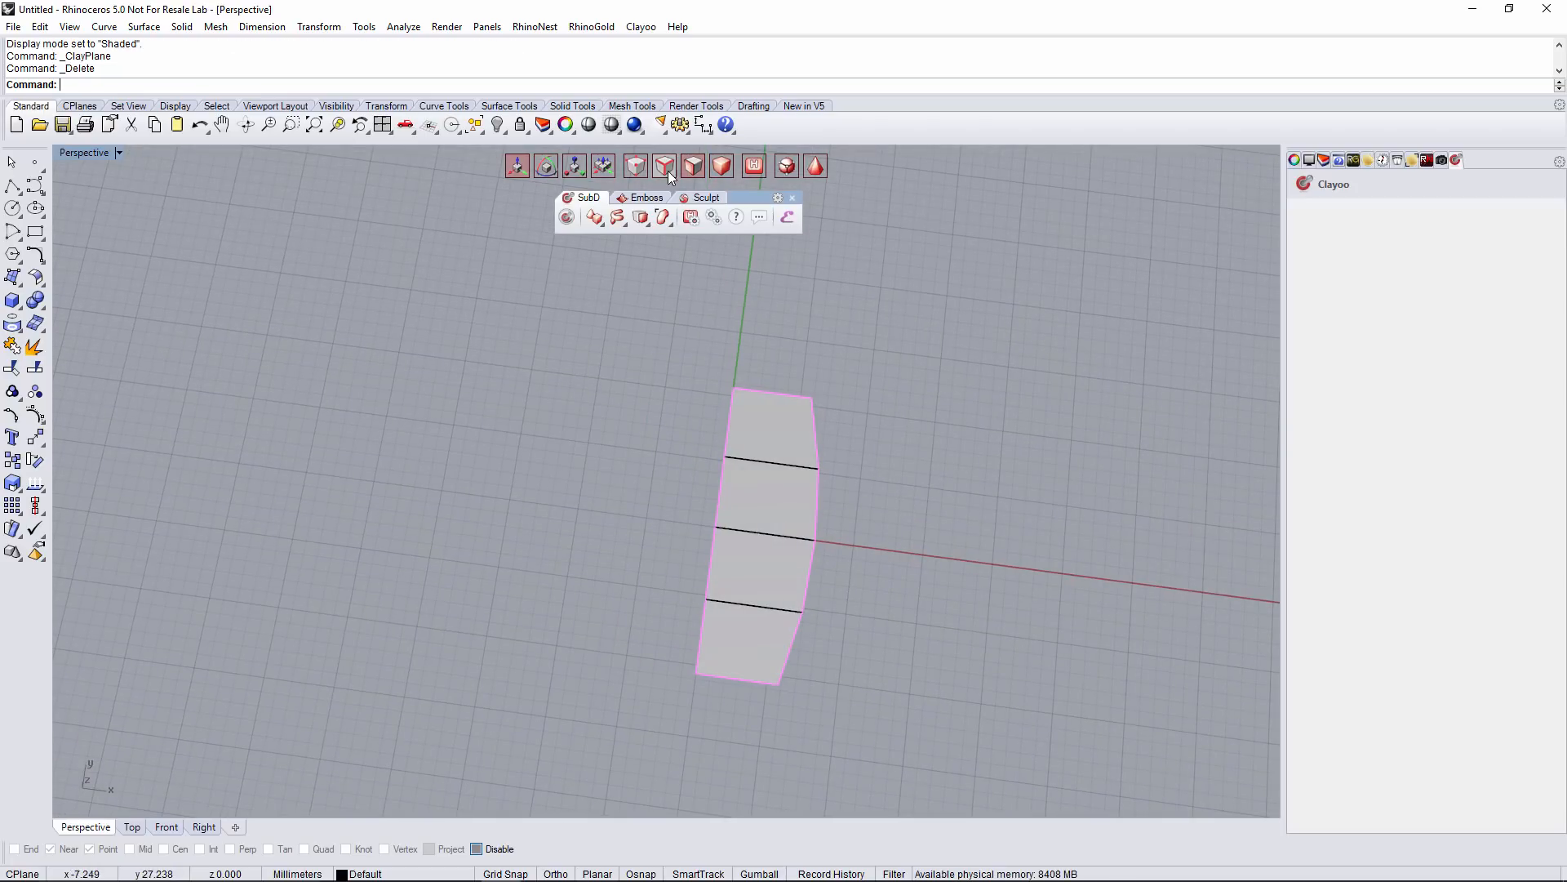
pyautogui.click(817, 426)
pyautogui.moveTo(816, 426); pyautogui.dragTo(824, 487, button='right')
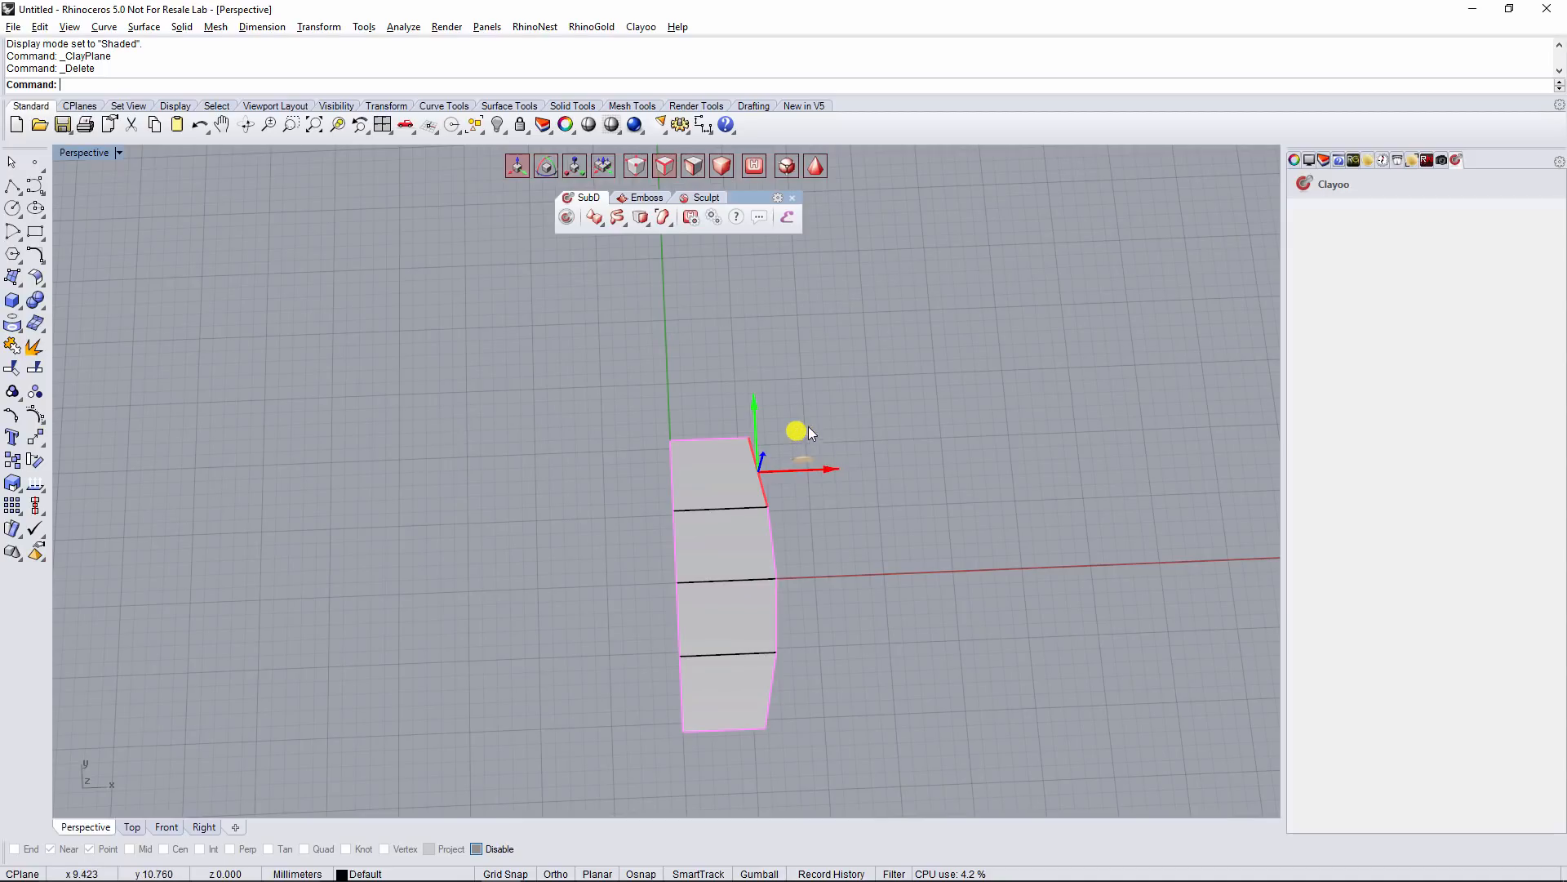
pyautogui.moveTo(807, 426); pyautogui.dragTo(837, 399)
pyautogui.click(776, 562)
pyautogui.moveTo(821, 500); pyautogui.dragTo(862, 480)
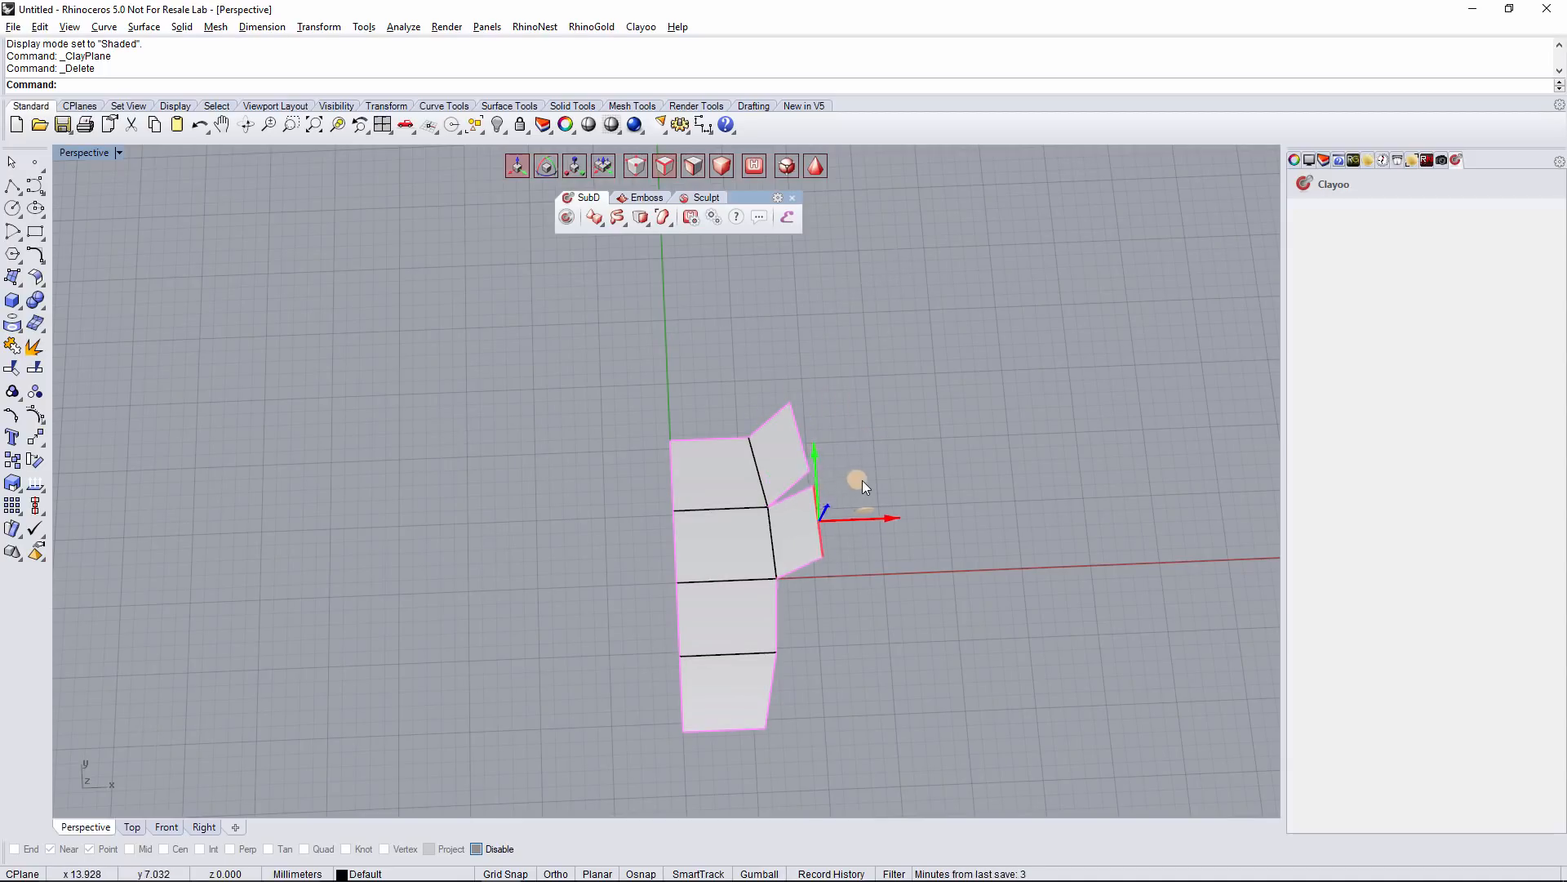
# Scale down the end edges of both flaps into narrow tips and move the tip nearer the X axis slightly outward
pyautogui.click(576, 168)
pyautogui.moveTo(856, 480); pyautogui.dragTo(840, 512)
pyautogui.click(792, 416)
pyautogui.moveTo(845, 405); pyautogui.dragTo(821, 431)
pyautogui.click(517, 166)
pyautogui.click(823, 520)
pyautogui.moveTo(870, 475); pyautogui.dragTo(874, 472)
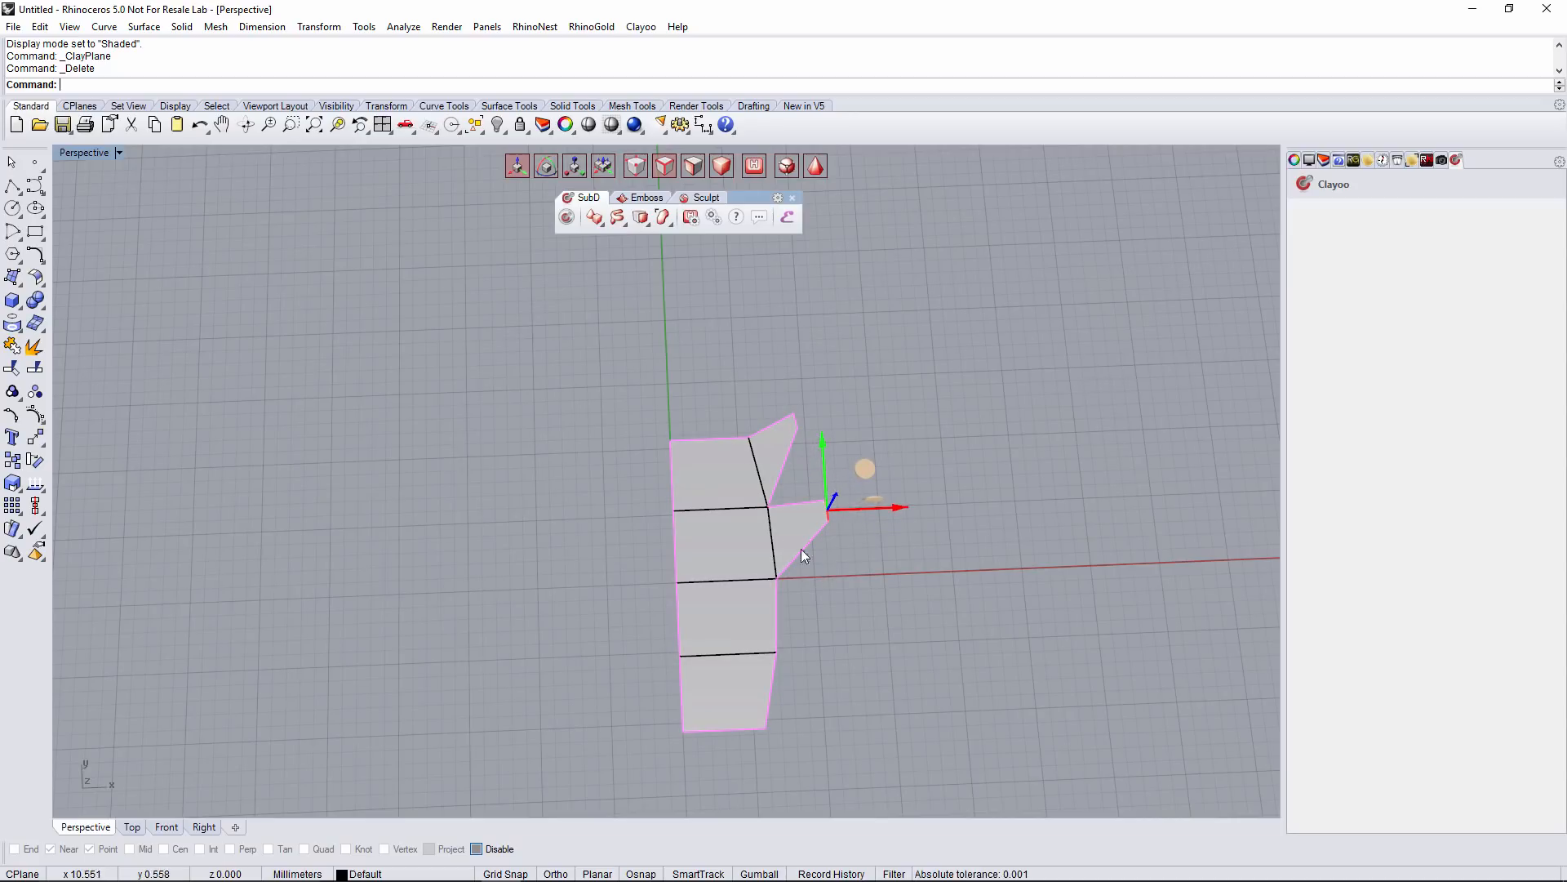
# Move the outer point beside the X axis, at the base of the flap, slightly outward
pyautogui.click(787, 602)
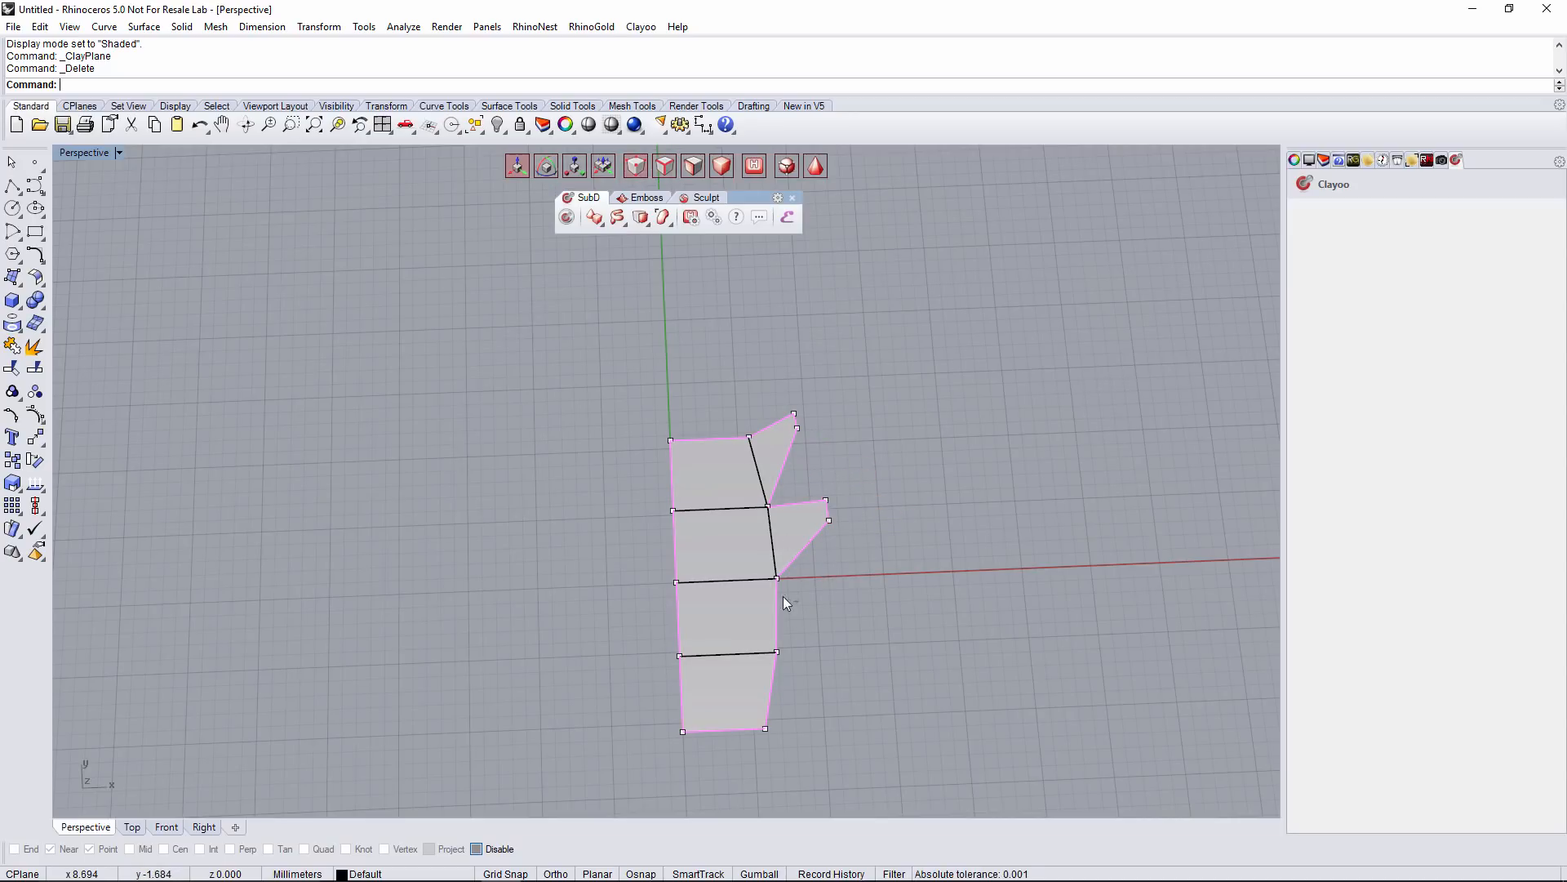
pyautogui.moveTo(820, 538); pyautogui.dragTo(835, 543)
pyautogui.click(891, 581)
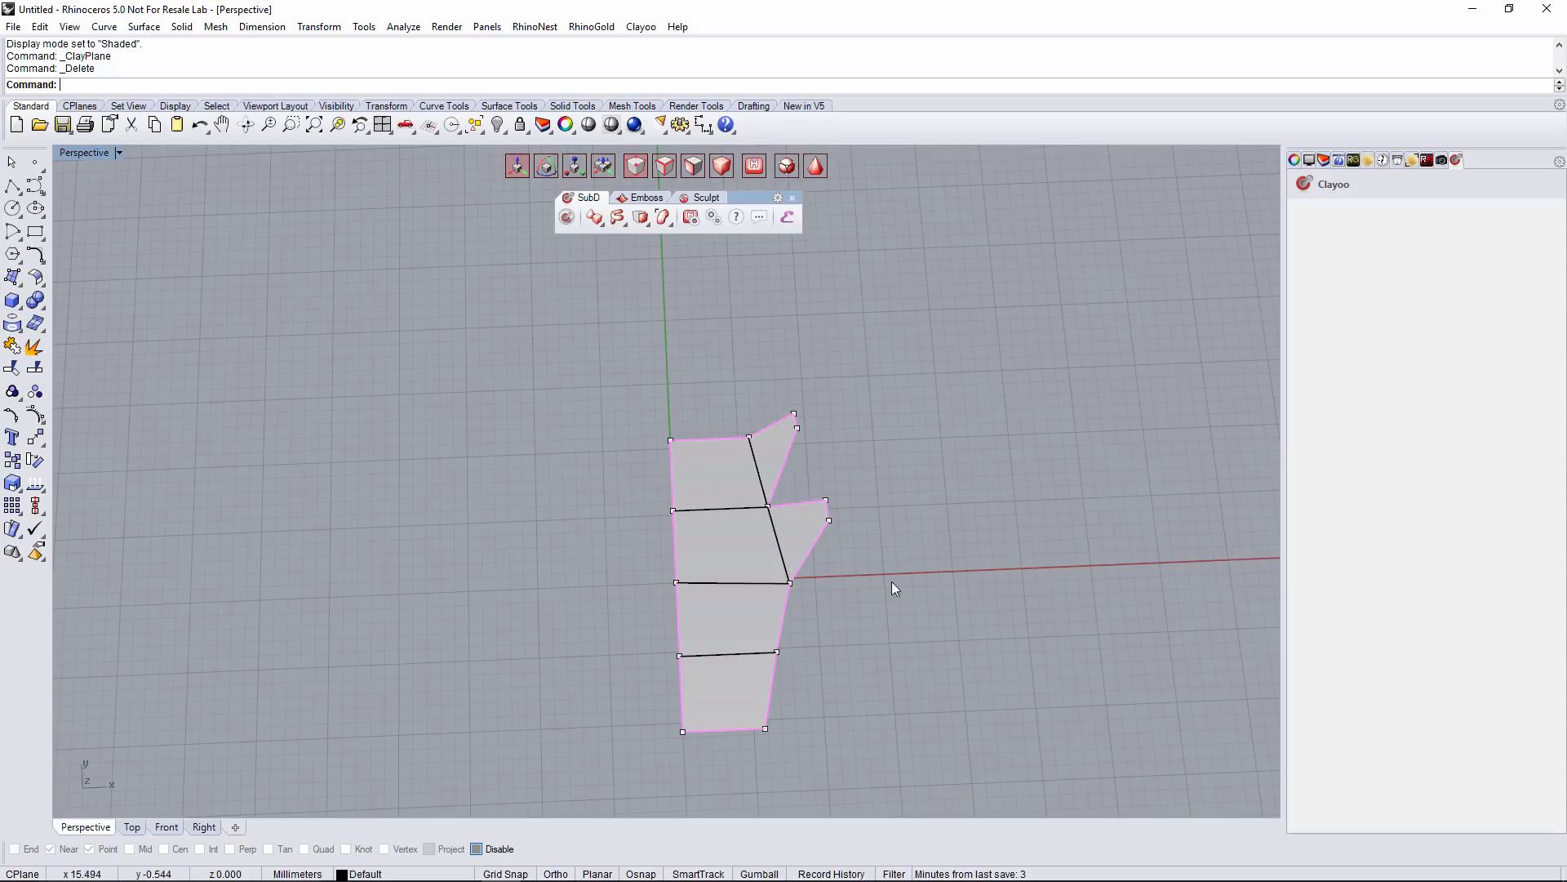
# Move the positive-Y corner point on the centre line outward along the Y axis to form a pointed end
pyautogui.scroll(3, 663, 406)
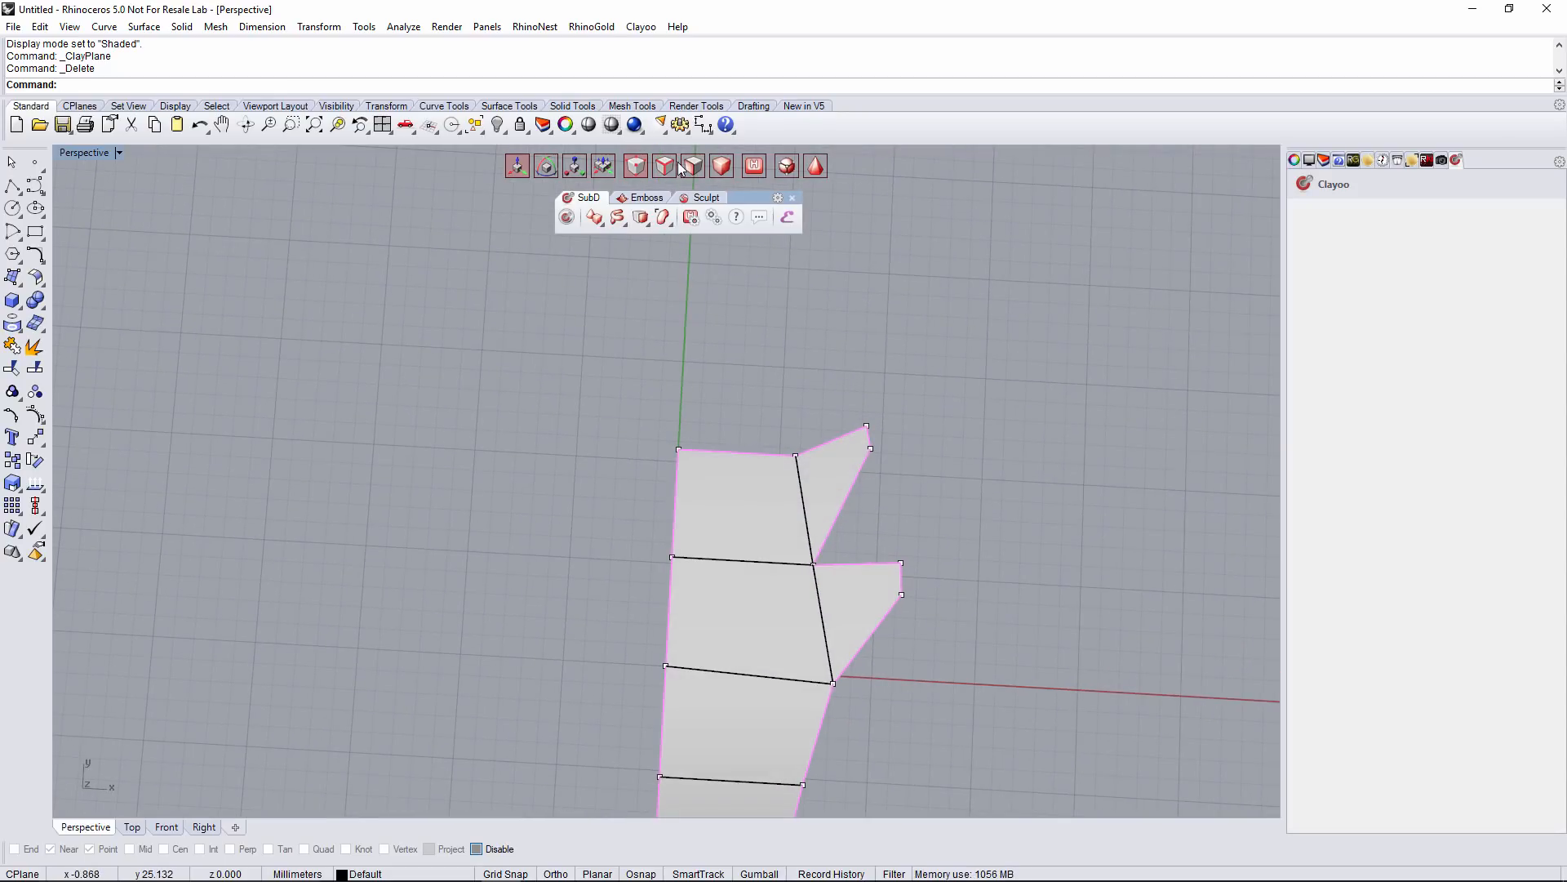
pyautogui.click(724, 453)
pyautogui.click(636, 168)
pyautogui.moveTo(633, 429); pyautogui.dragTo(696, 500)
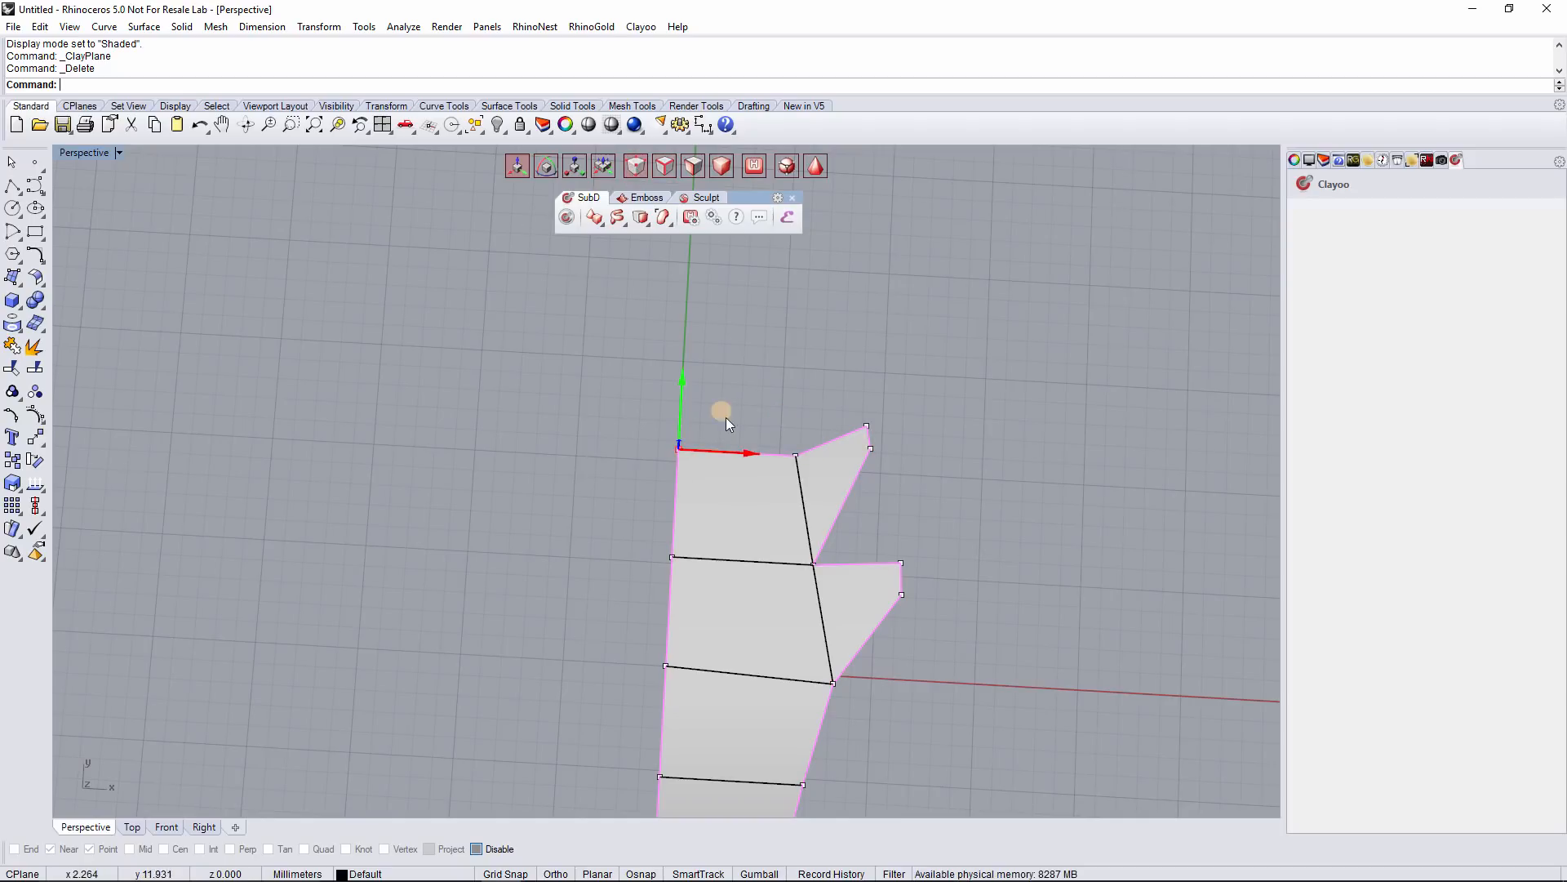
pyautogui.moveTo(724, 411); pyautogui.dragTo(749, 343)
pyautogui.hotkey('ctrl', 'z')
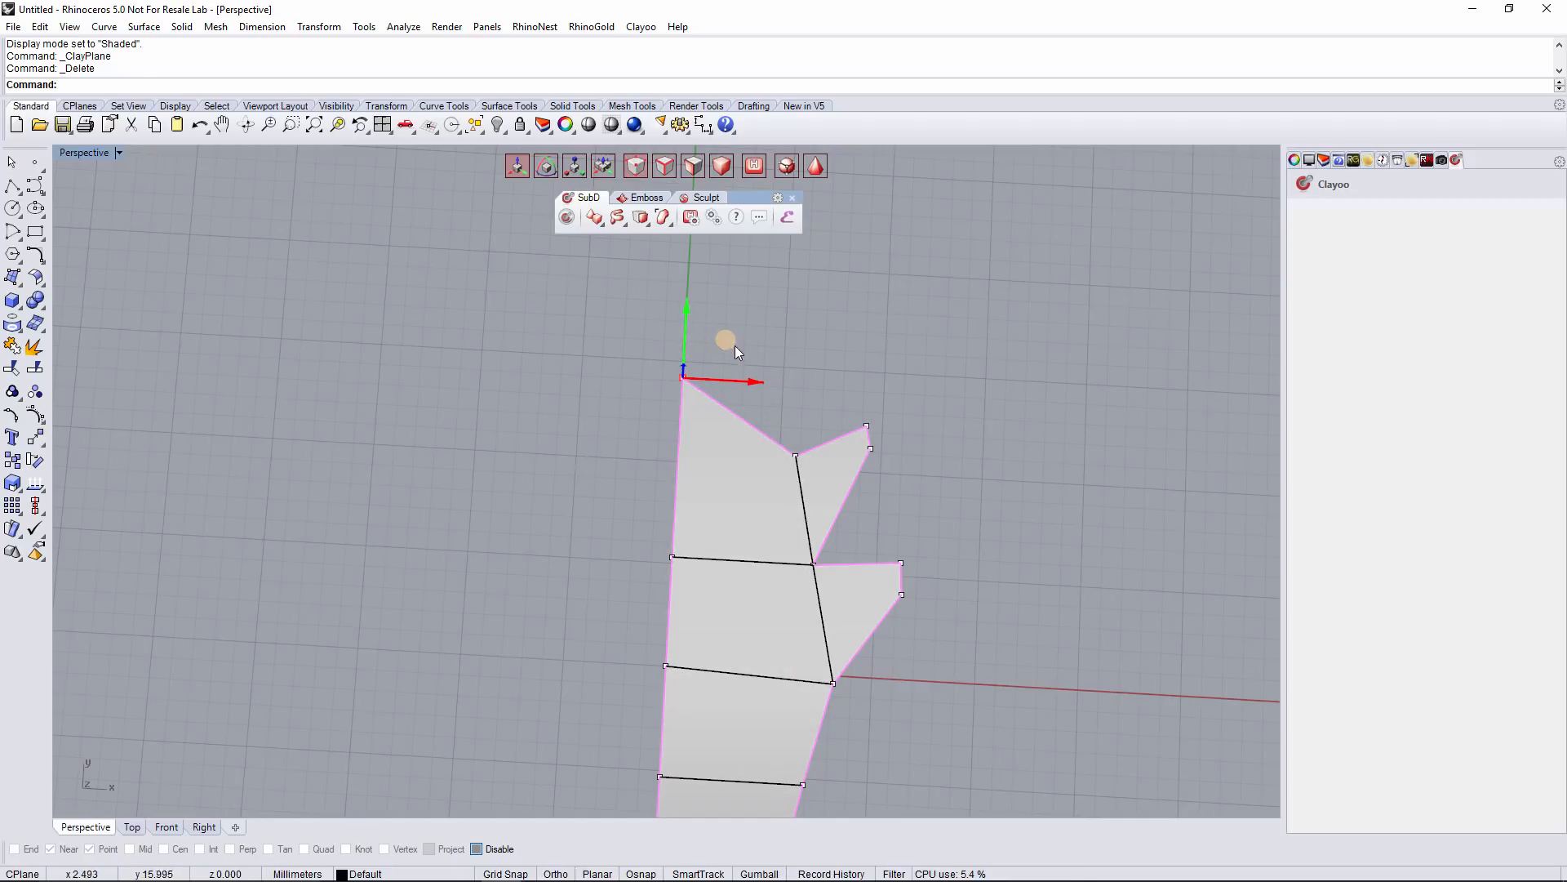
pyautogui.moveTo(683, 394); pyautogui.dragTo(687, 318)
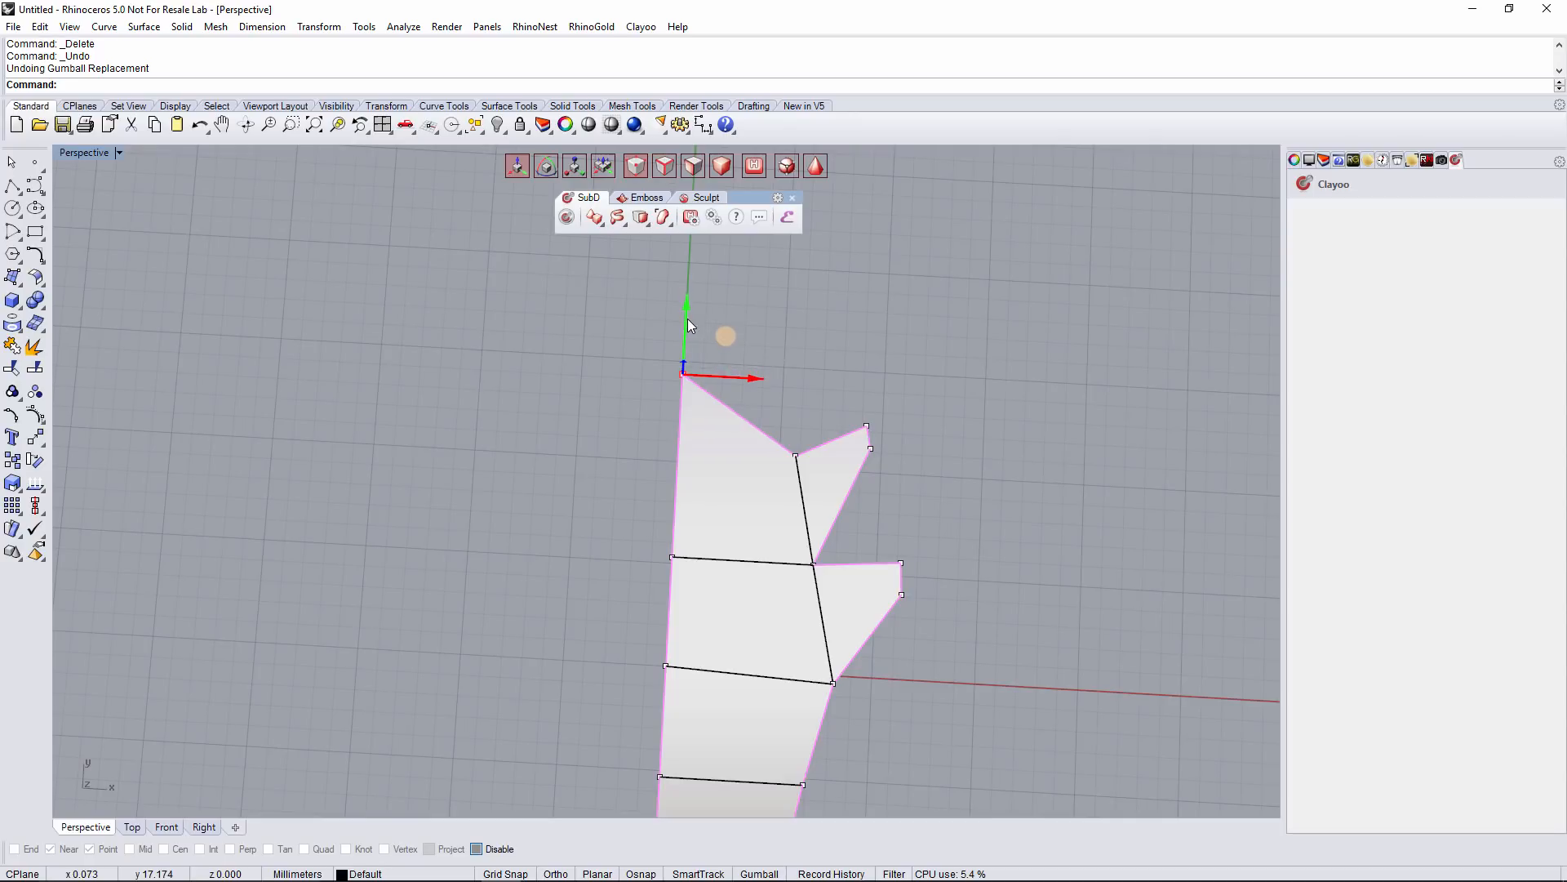
pyautogui.moveTo(752, 575); pyautogui.dragTo(864, 510, button='right')
pyautogui.press('Escape')
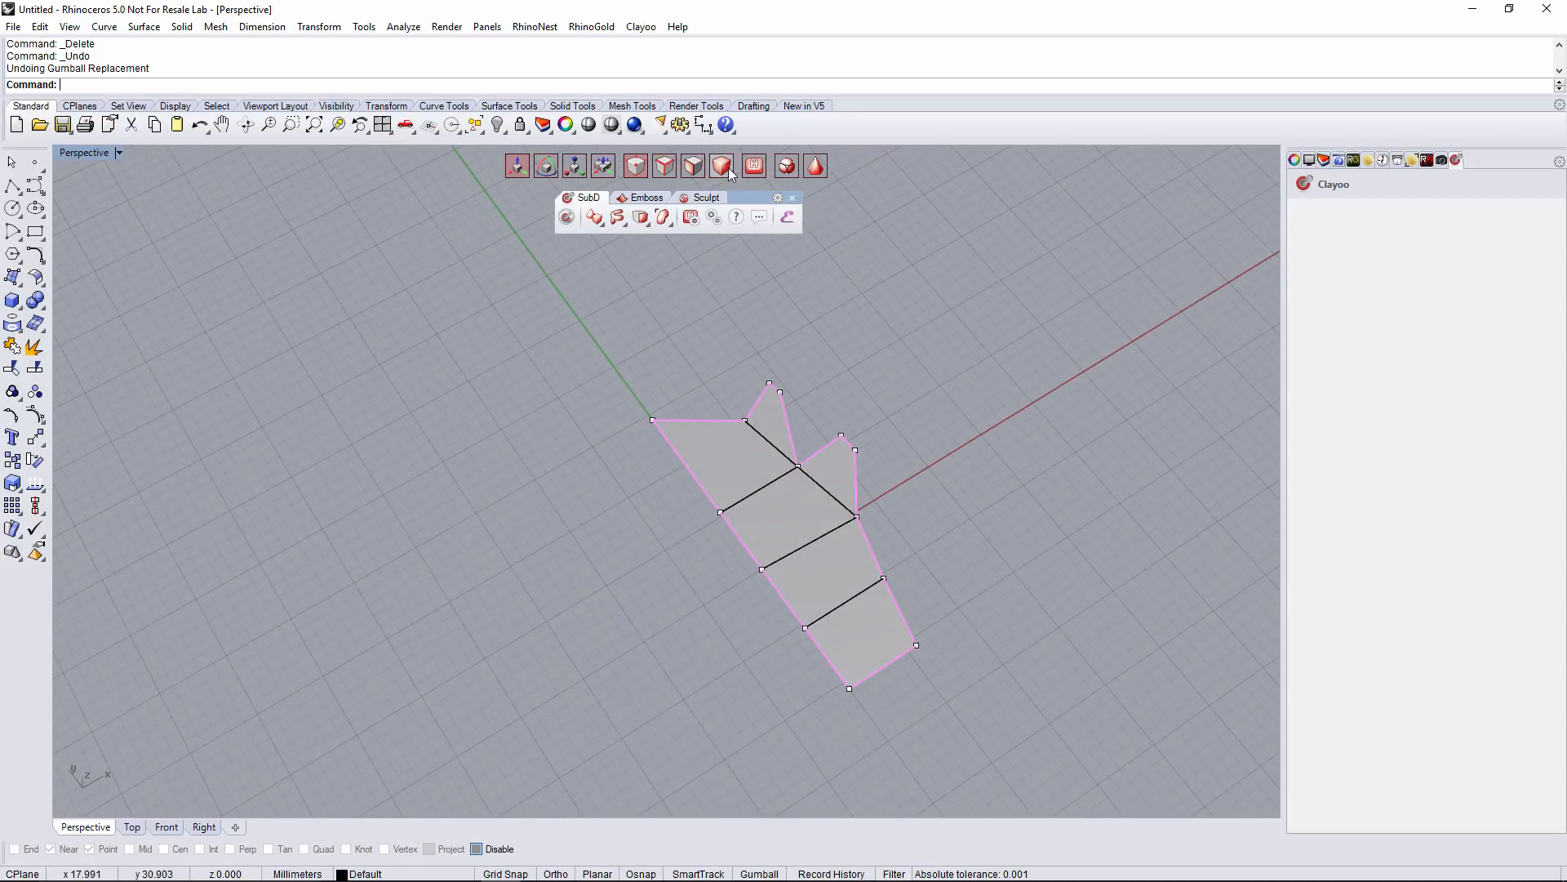
# Preview the shape with smooth display and move the tip points of the flap nearest the pointed end slightly inward
pyautogui.click(816, 167)
pyautogui.moveTo(930, 331)
pyautogui.mouseDown(button='right')
pyautogui.moveTo(710, 360)
pyautogui.moveTo(696, 430)
pyautogui.moveTo(933, 312)
pyautogui.mouseUp(button='right')
pyautogui.click(816, 166)
pyautogui.moveTo(866, 367); pyautogui.dragTo(707, 461, button='right')
pyautogui.moveTo(632, 286); pyautogui.dragTo(682, 323)
pyautogui.moveTo(634, 267); pyautogui.dragTo(643, 282)
pyautogui.click(872, 378)
pyautogui.moveTo(872, 378); pyautogui.dragTo(714, 400, button='right')
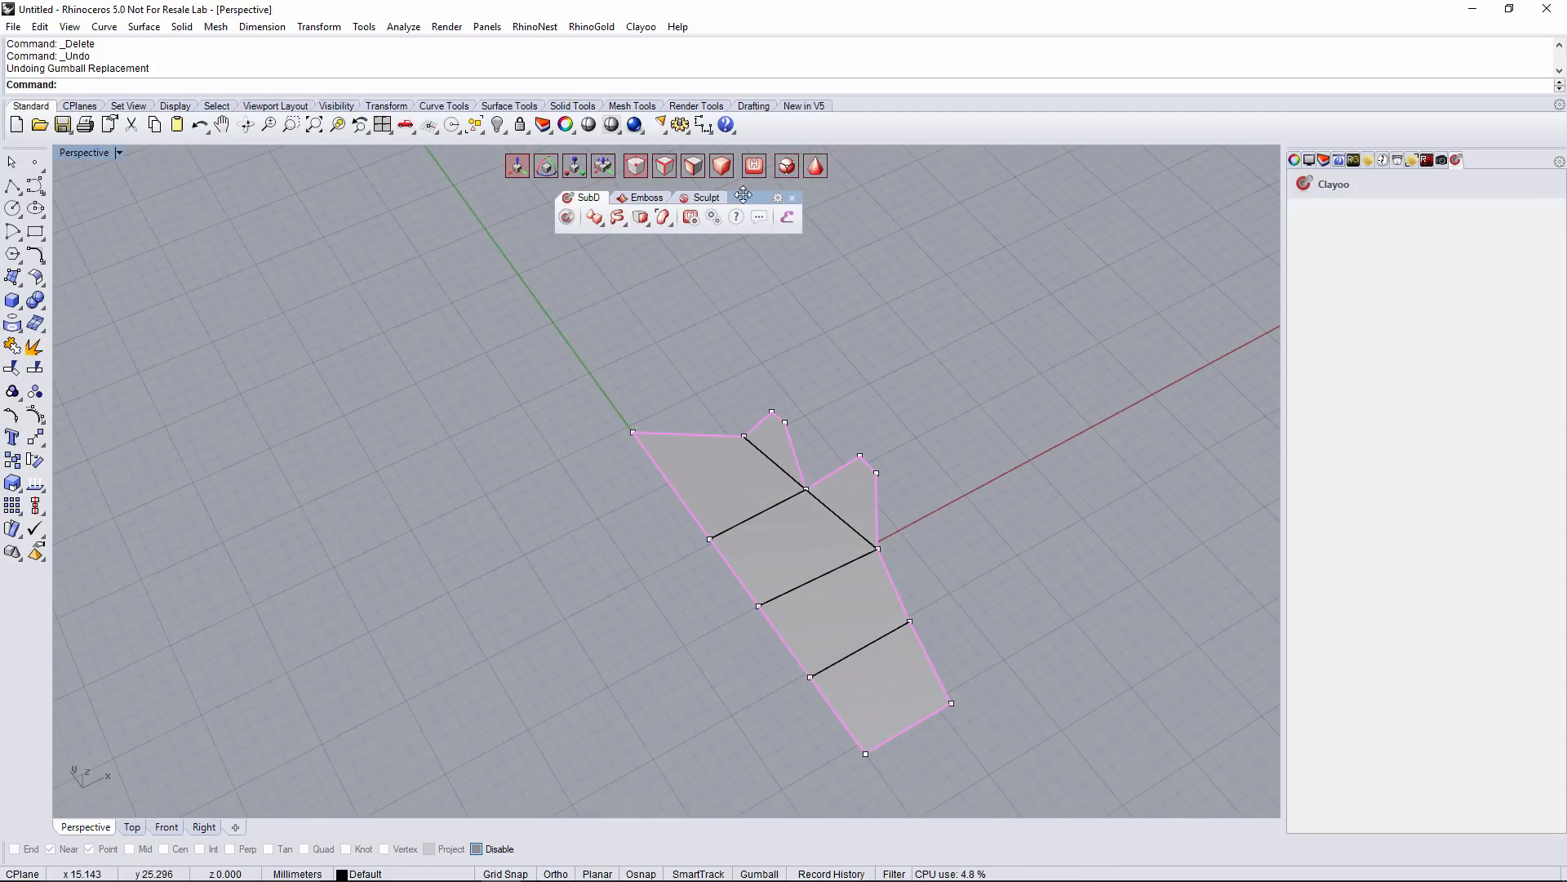
# Apply Symmetry to the half shape with the Plane option, defining the mirror line along the Y axis with Grid Snap enabled
pyautogui.click(734, 532)
pyautogui.scroll(-1, 738, 535)
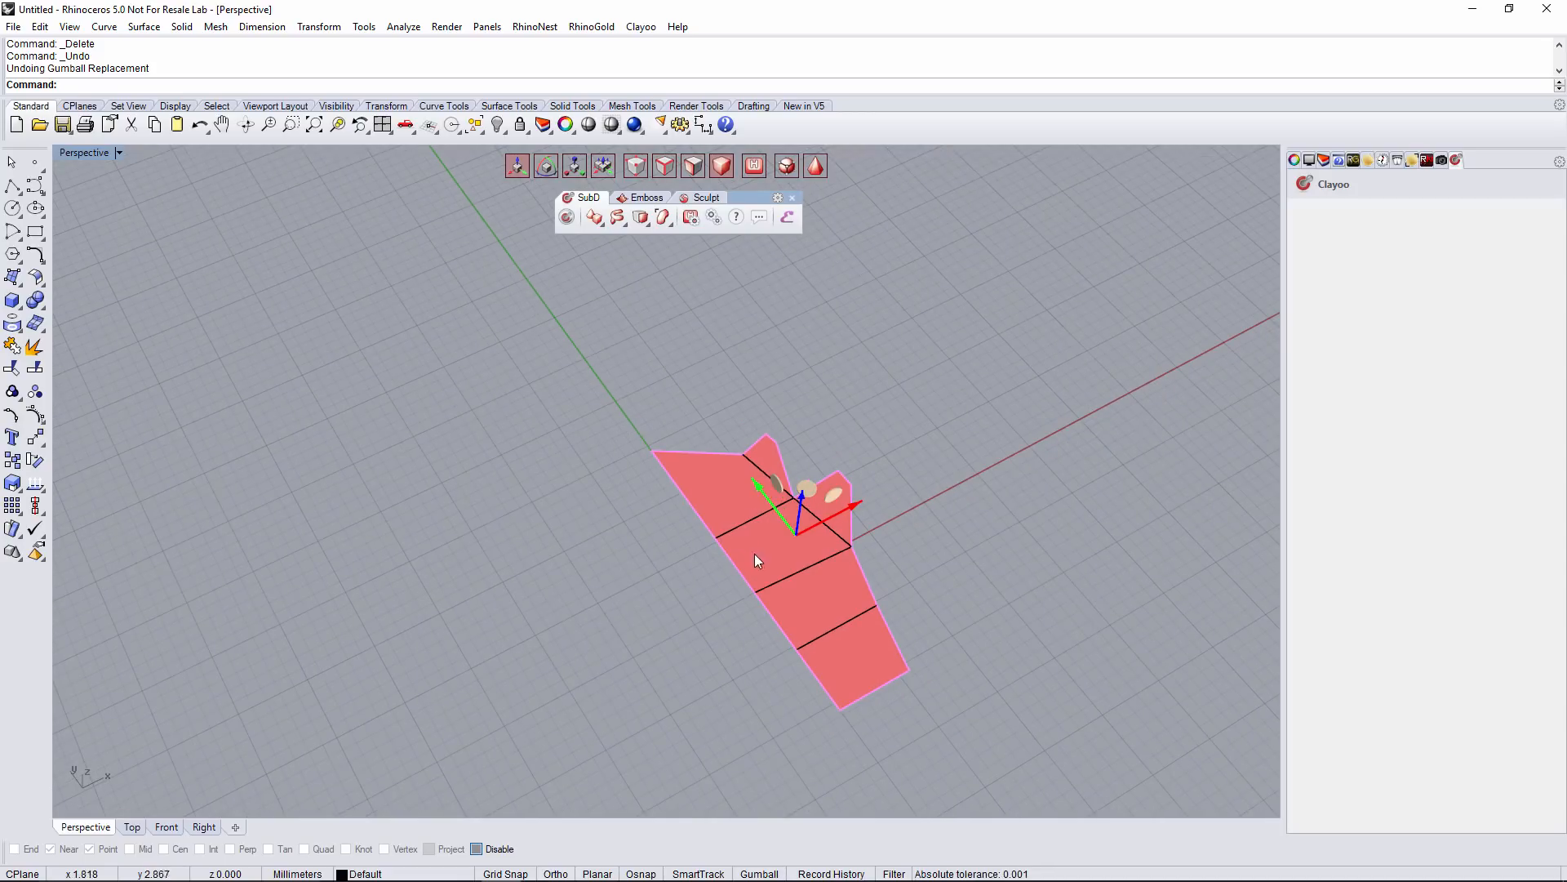
pyautogui.keyDown('shift'); pyautogui.moveTo(756, 557); pyautogui.dragTo(725, 475, button='right'); pyautogui.keyUp('shift')
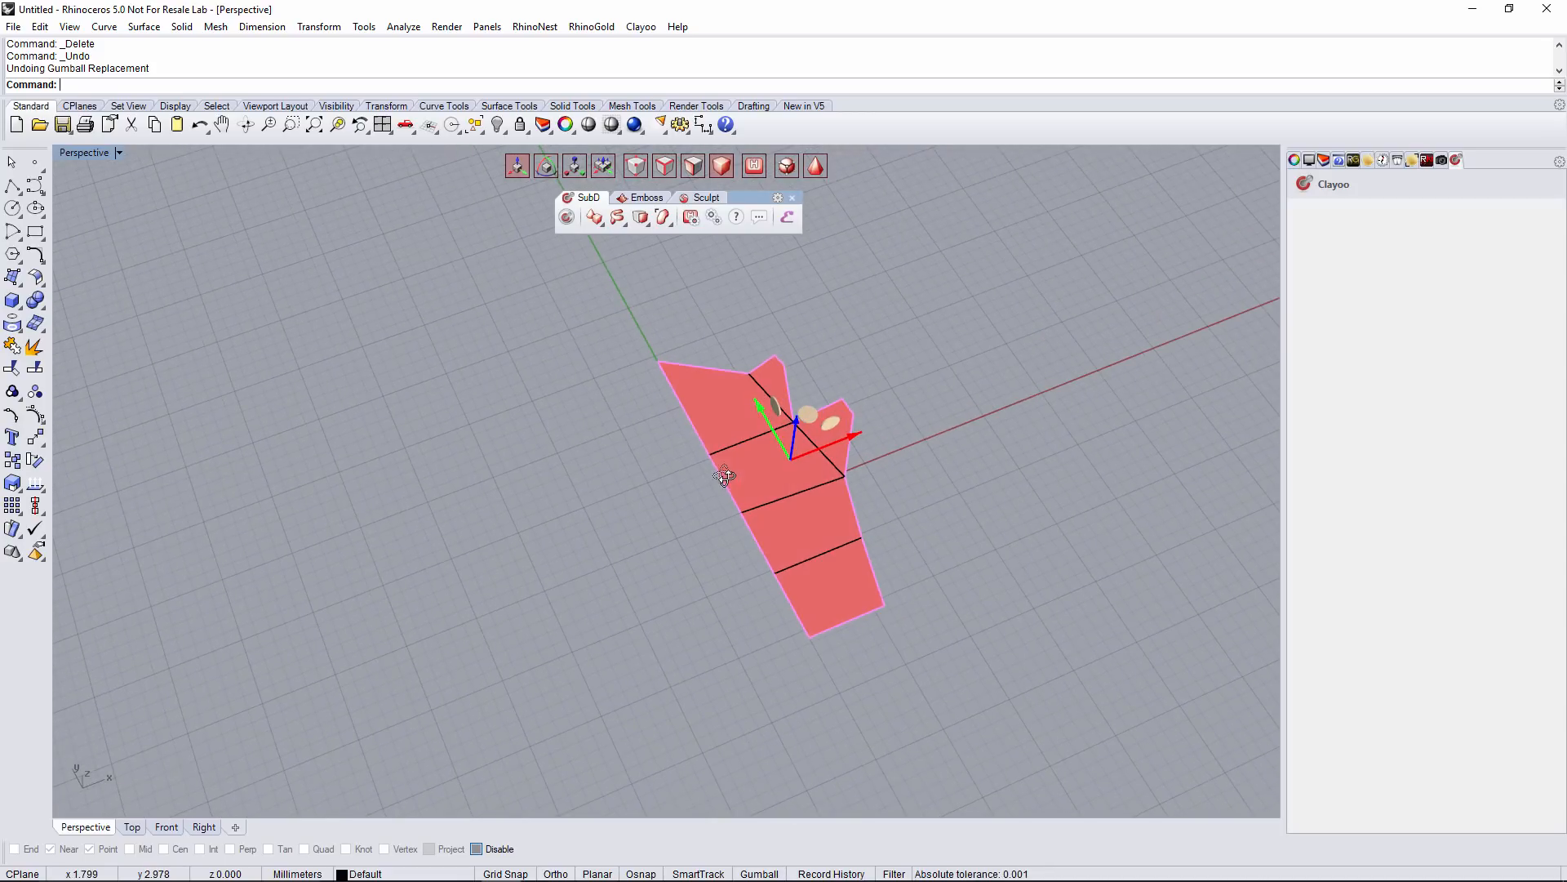
pyautogui.click(646, 224)
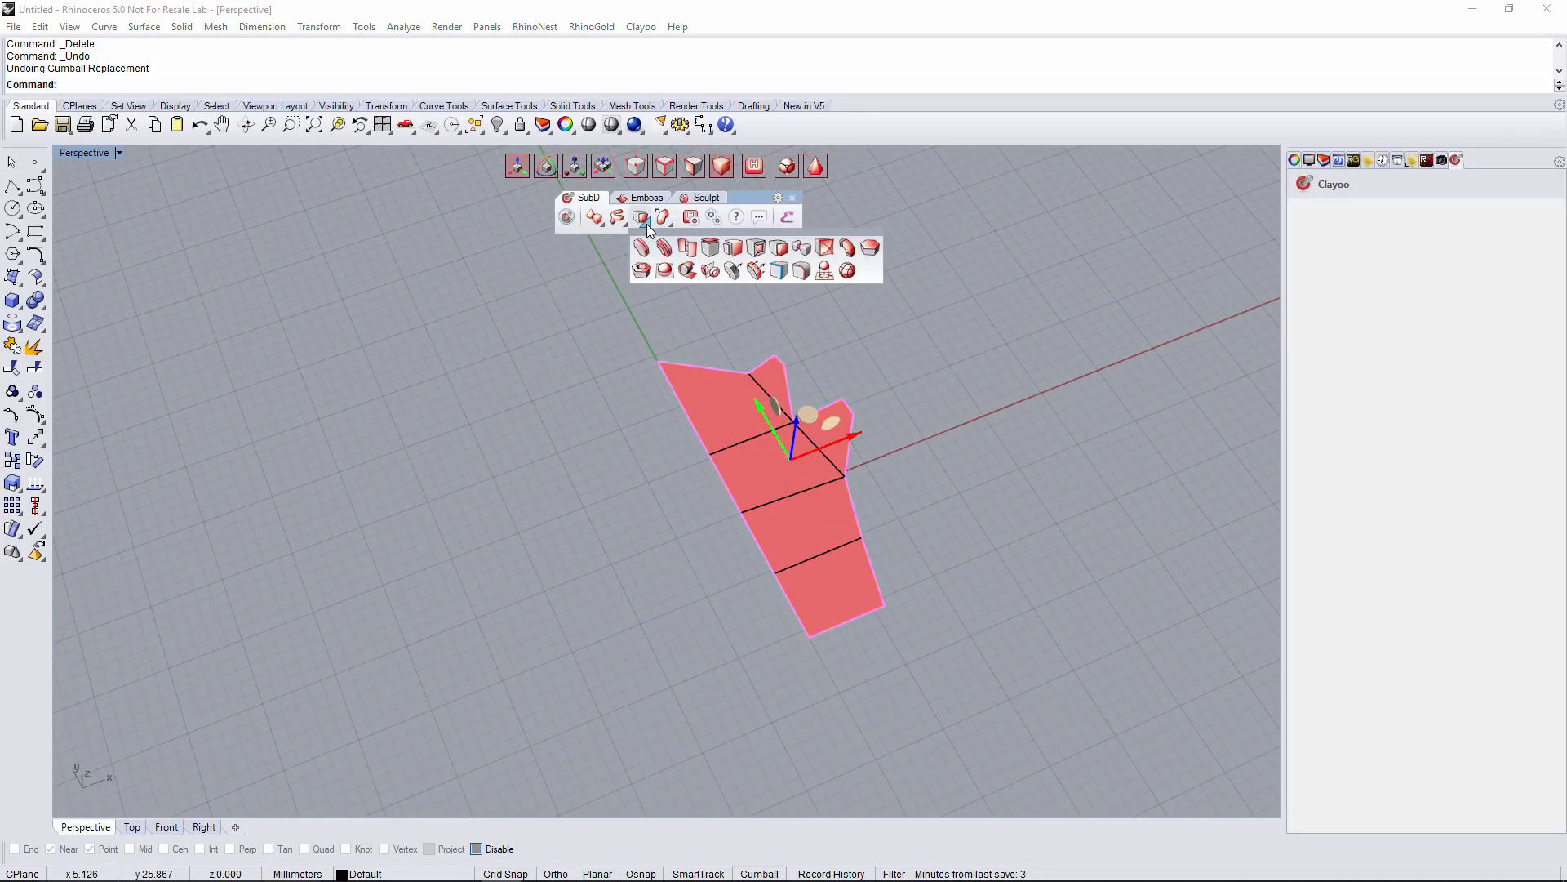
pyautogui.click(709, 273)
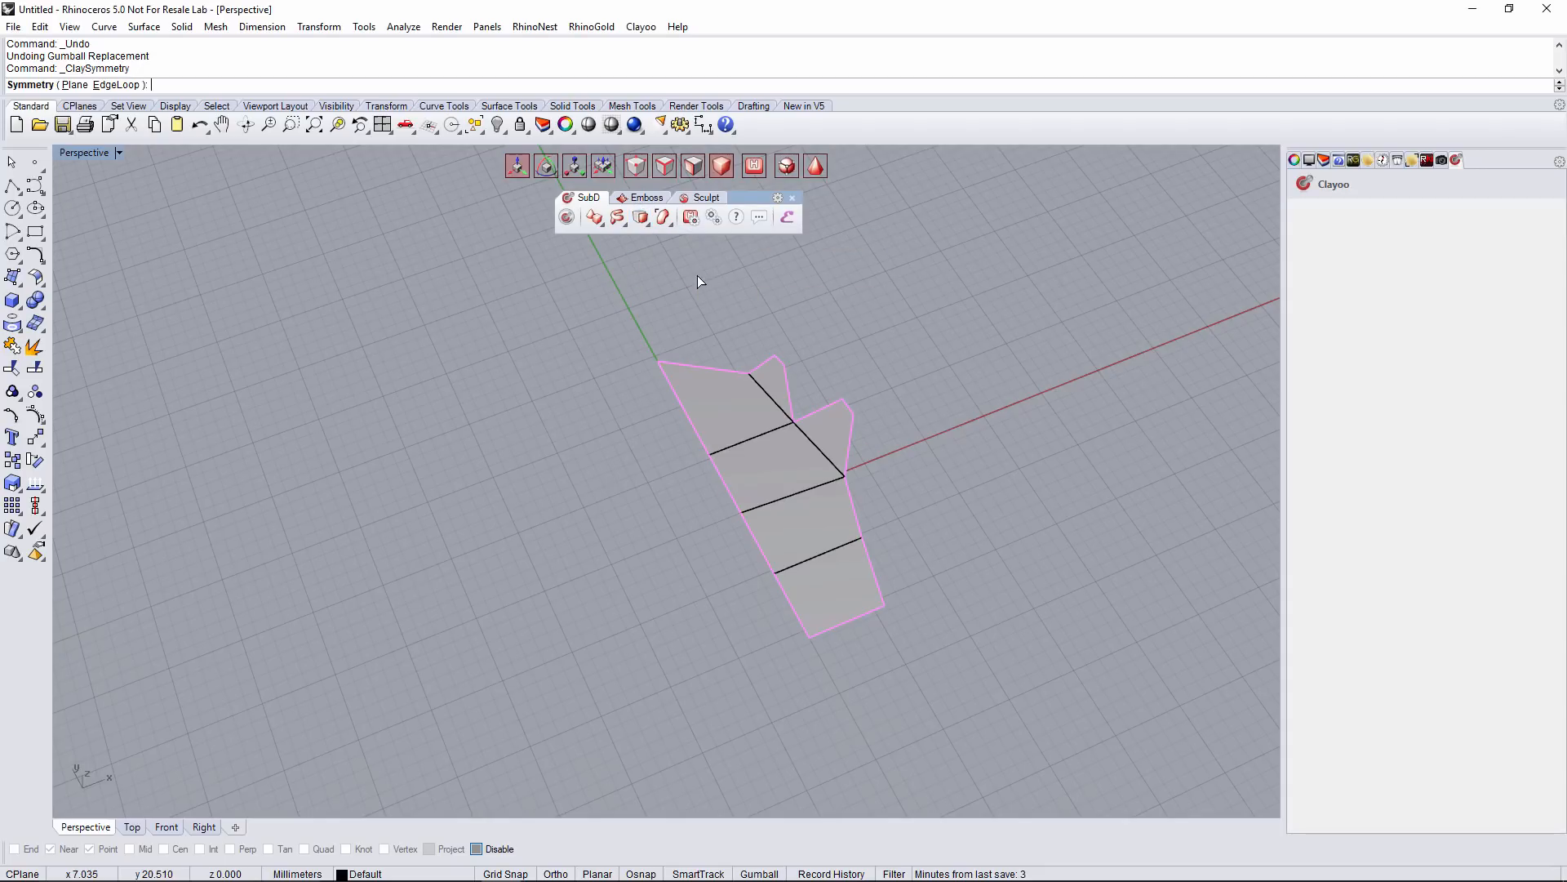
pyautogui.click(74, 86)
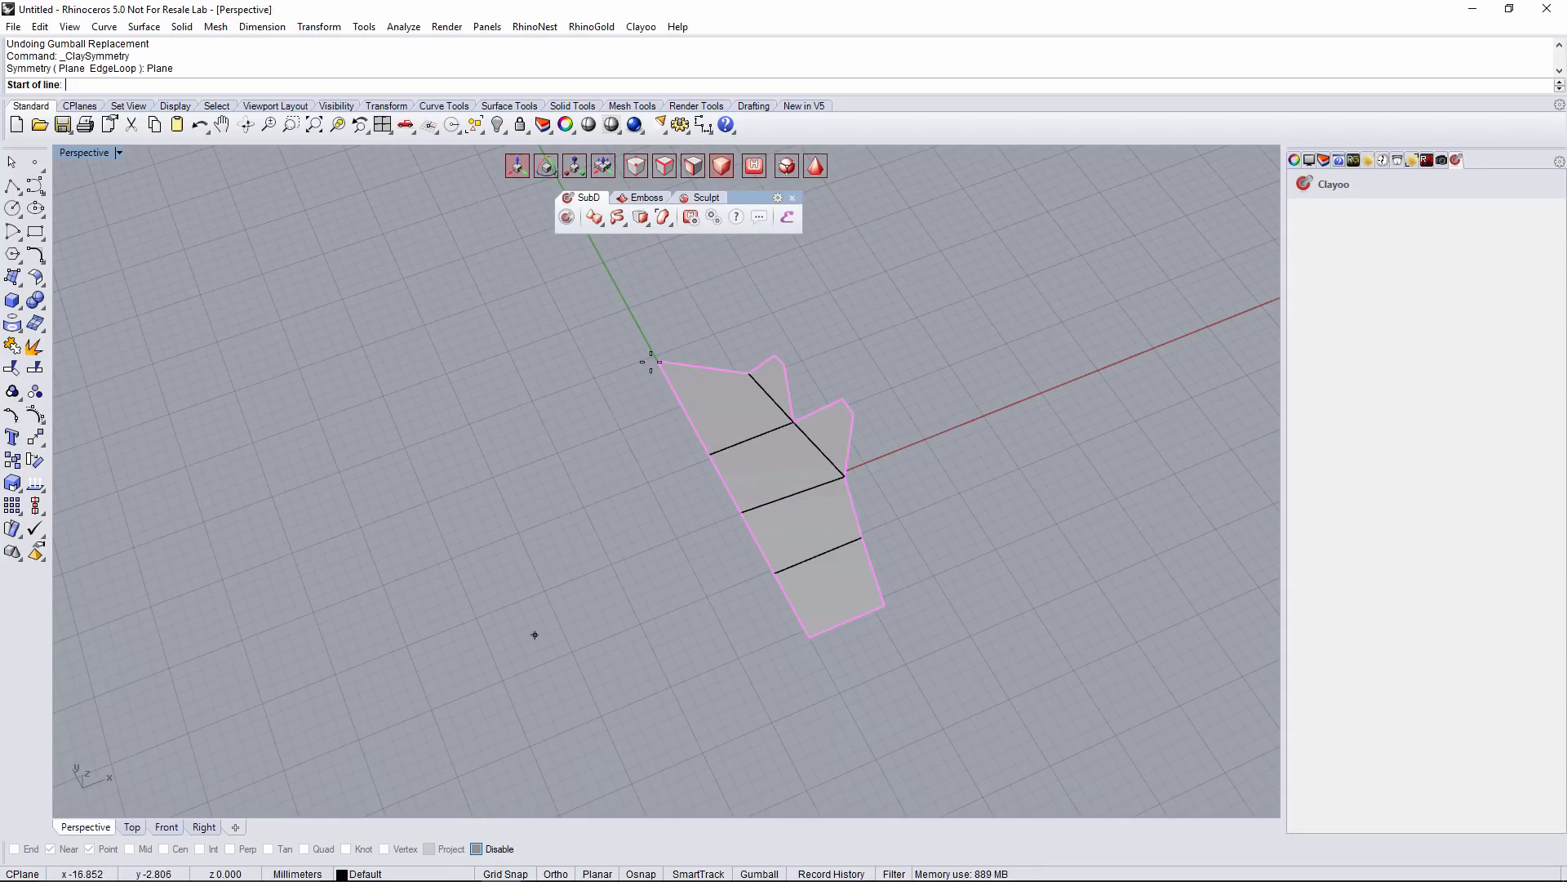
pyautogui.click(517, 871)
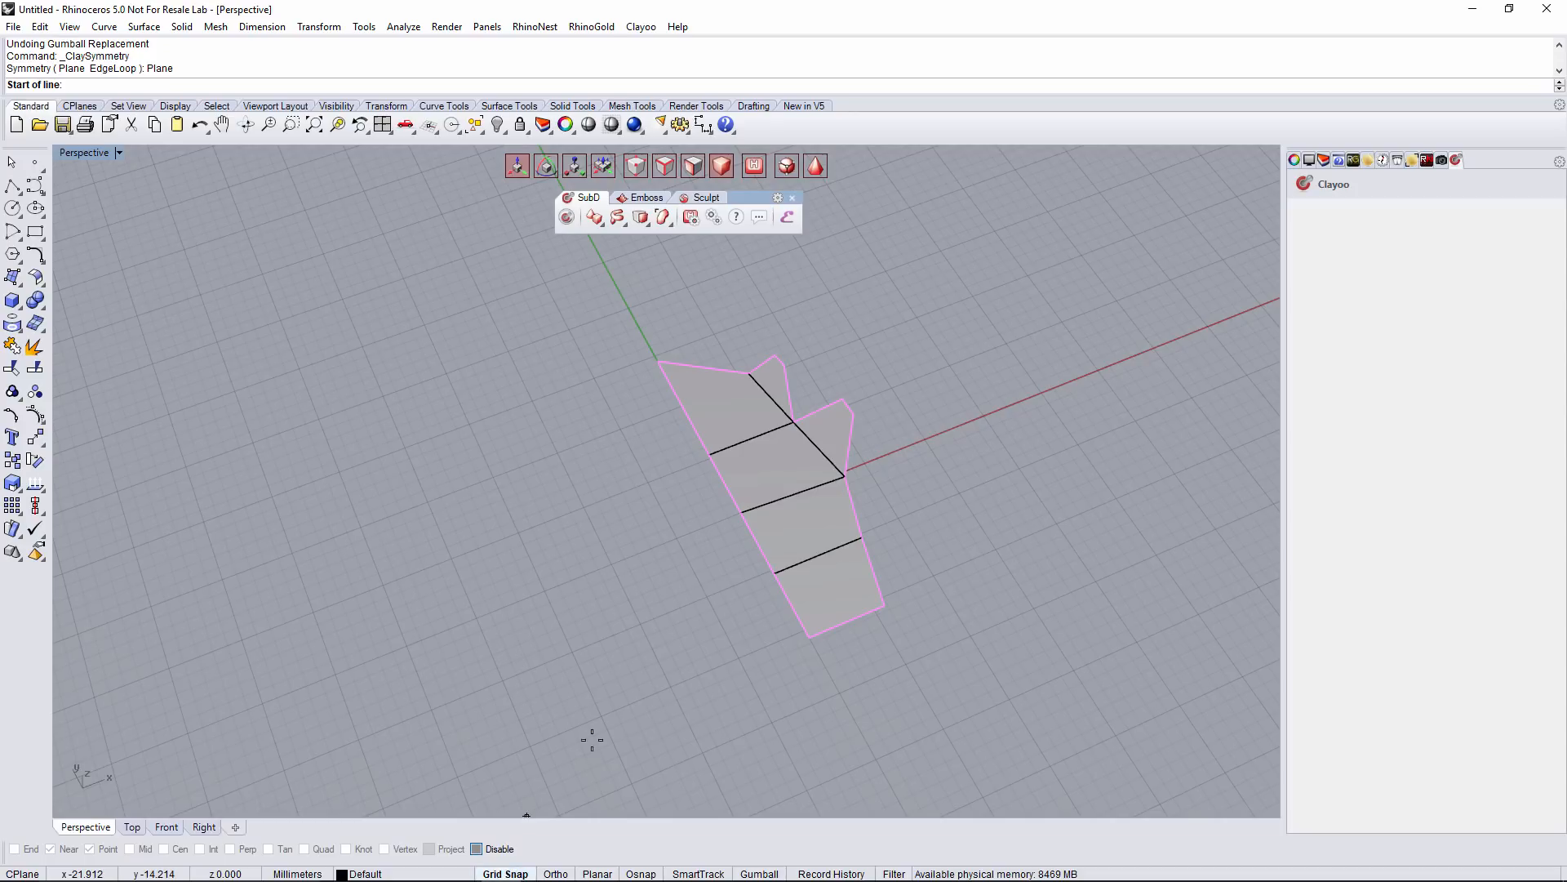
pyautogui.click(633, 316)
pyautogui.click(830, 673)
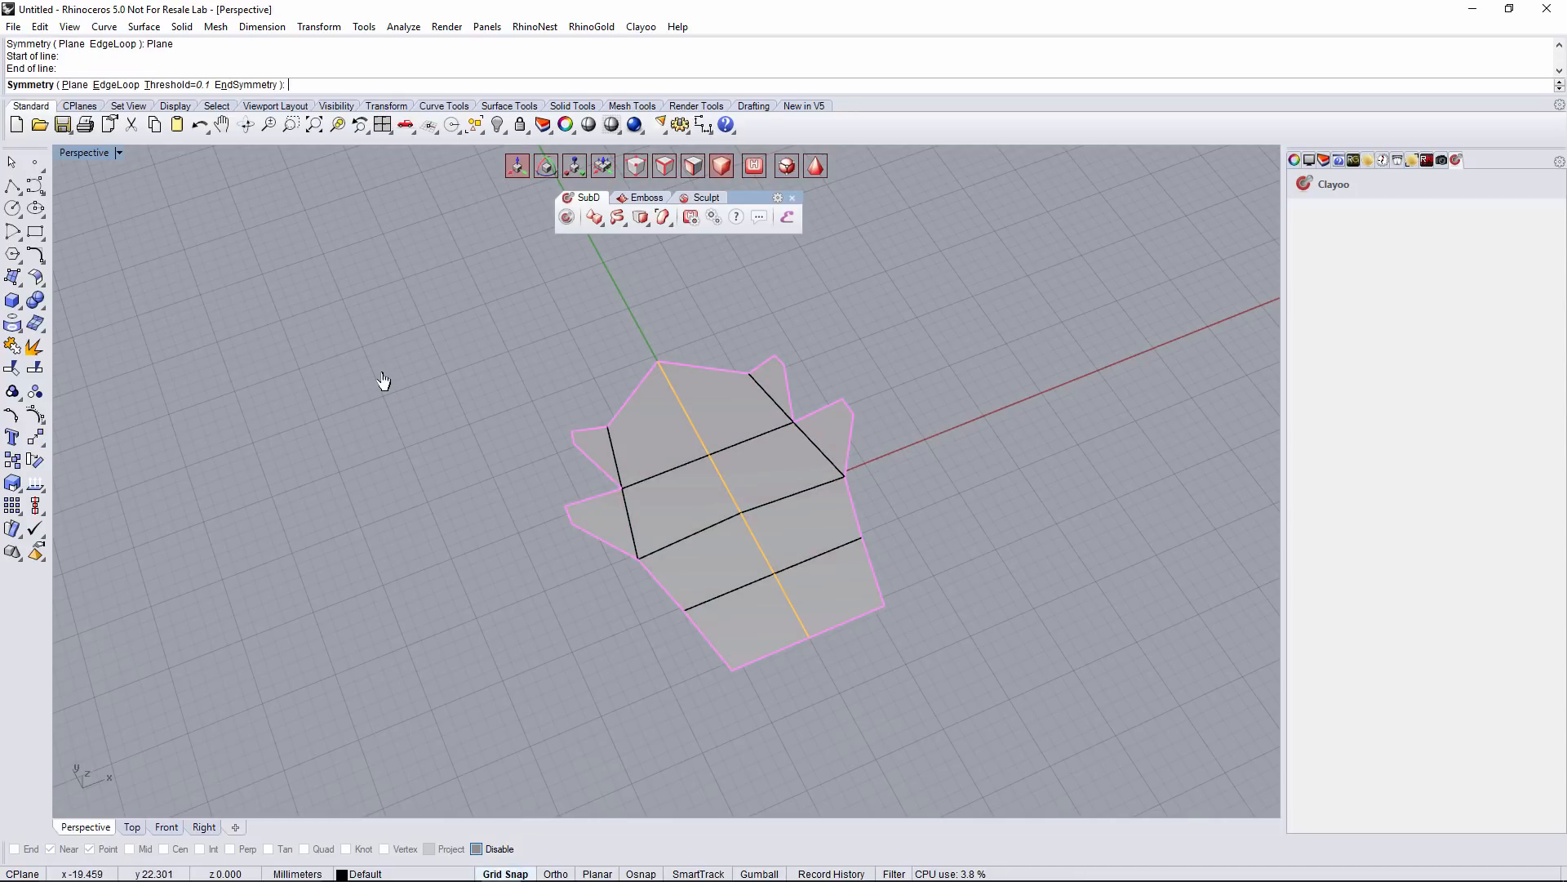
pyautogui.press('Return')
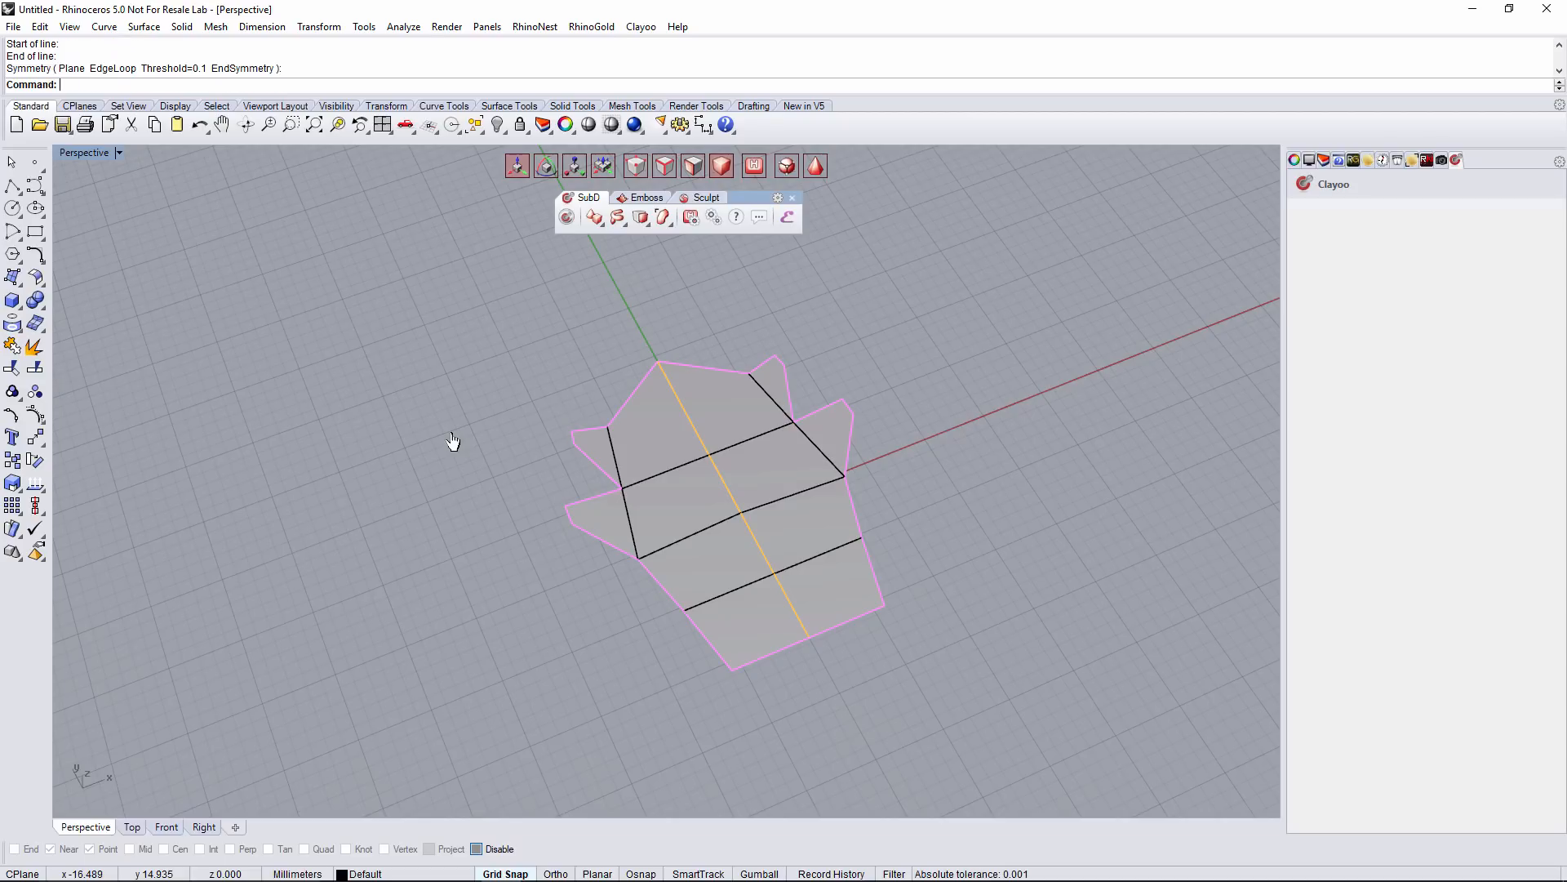
# Switch the symmetric shape to smooth display and nudge a point of its outline
pyautogui.moveTo(834, 441); pyautogui.dragTo(811, 403, button='right')
pyautogui.click(816, 169)
pyautogui.moveTo(881, 338)
pyautogui.mouseDown(button='right')
pyautogui.moveTo(869, 474)
pyautogui.moveTo(909, 364)
pyautogui.moveTo(700, 420)
pyautogui.moveTo(717, 392)
pyautogui.moveTo(812, 433)
pyautogui.mouseUp(button='right')
pyautogui.moveTo(688, 458); pyautogui.dragTo(688, 458)
pyautogui.moveTo(622, 392); pyautogui.dragTo(609, 371)
pyautogui.moveTo(729, 442); pyautogui.dragTo(874, 481, button='right')
# Reposition the corner point at the negative-Y end and the neighbouring outline point to refine the rounded end
pyautogui.click(849, 618)
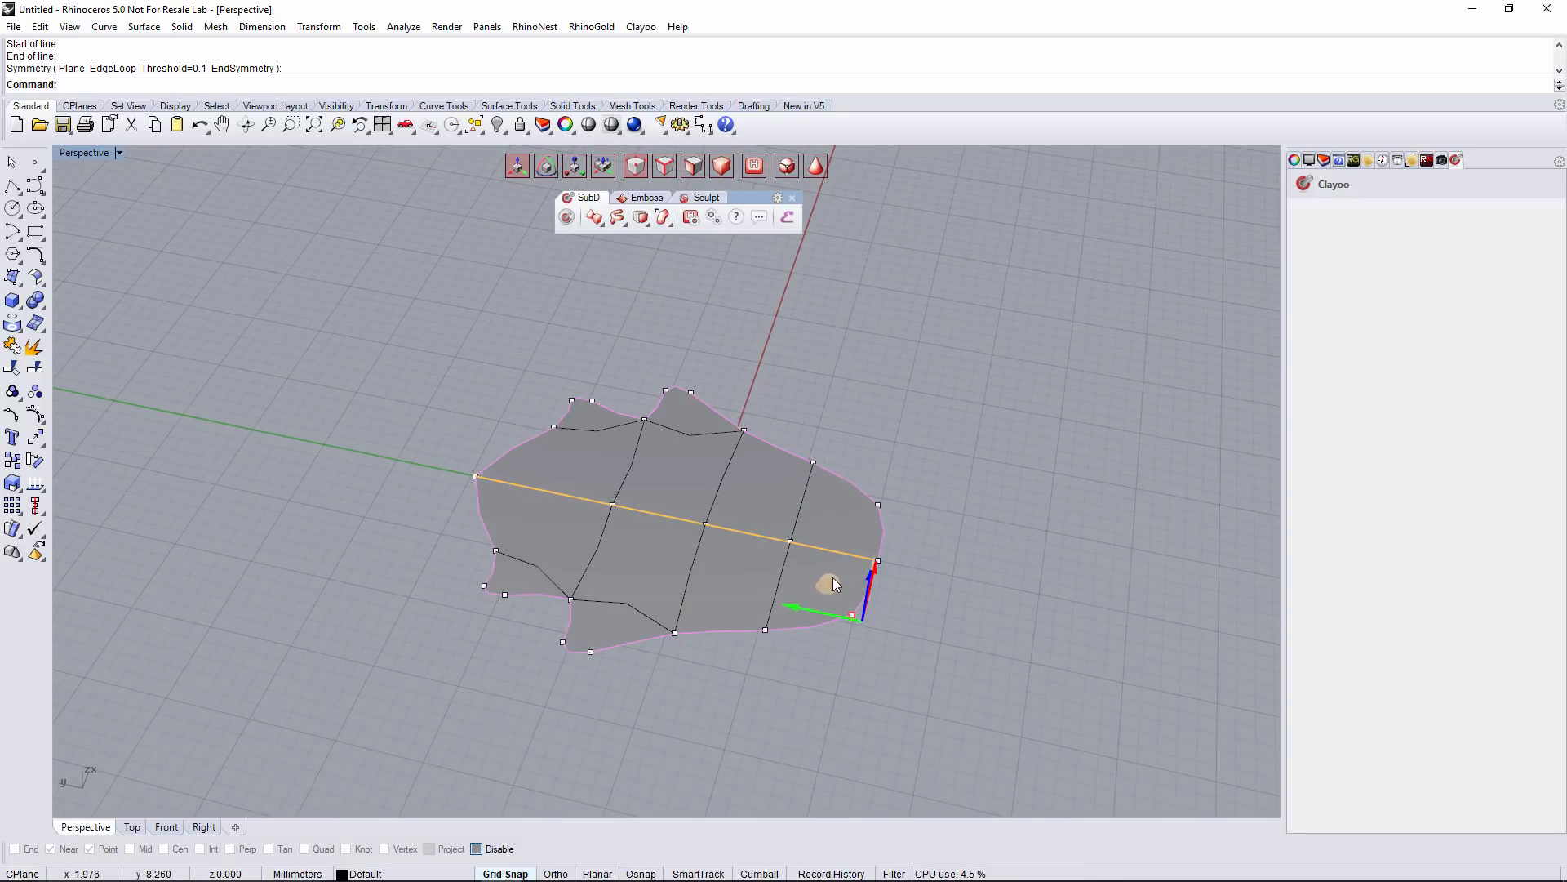
pyautogui.moveTo(833, 577); pyautogui.dragTo(830, 576)
pyautogui.click(764, 630)
pyautogui.moveTo(773, 600); pyautogui.dragTo(773, 669, button='right')
pyautogui.moveTo(730, 582); pyautogui.dragTo(723, 571)
pyautogui.click(813, 665)
pyautogui.moveTo(819, 663); pyautogui.dragTo(817, 581, button='right')
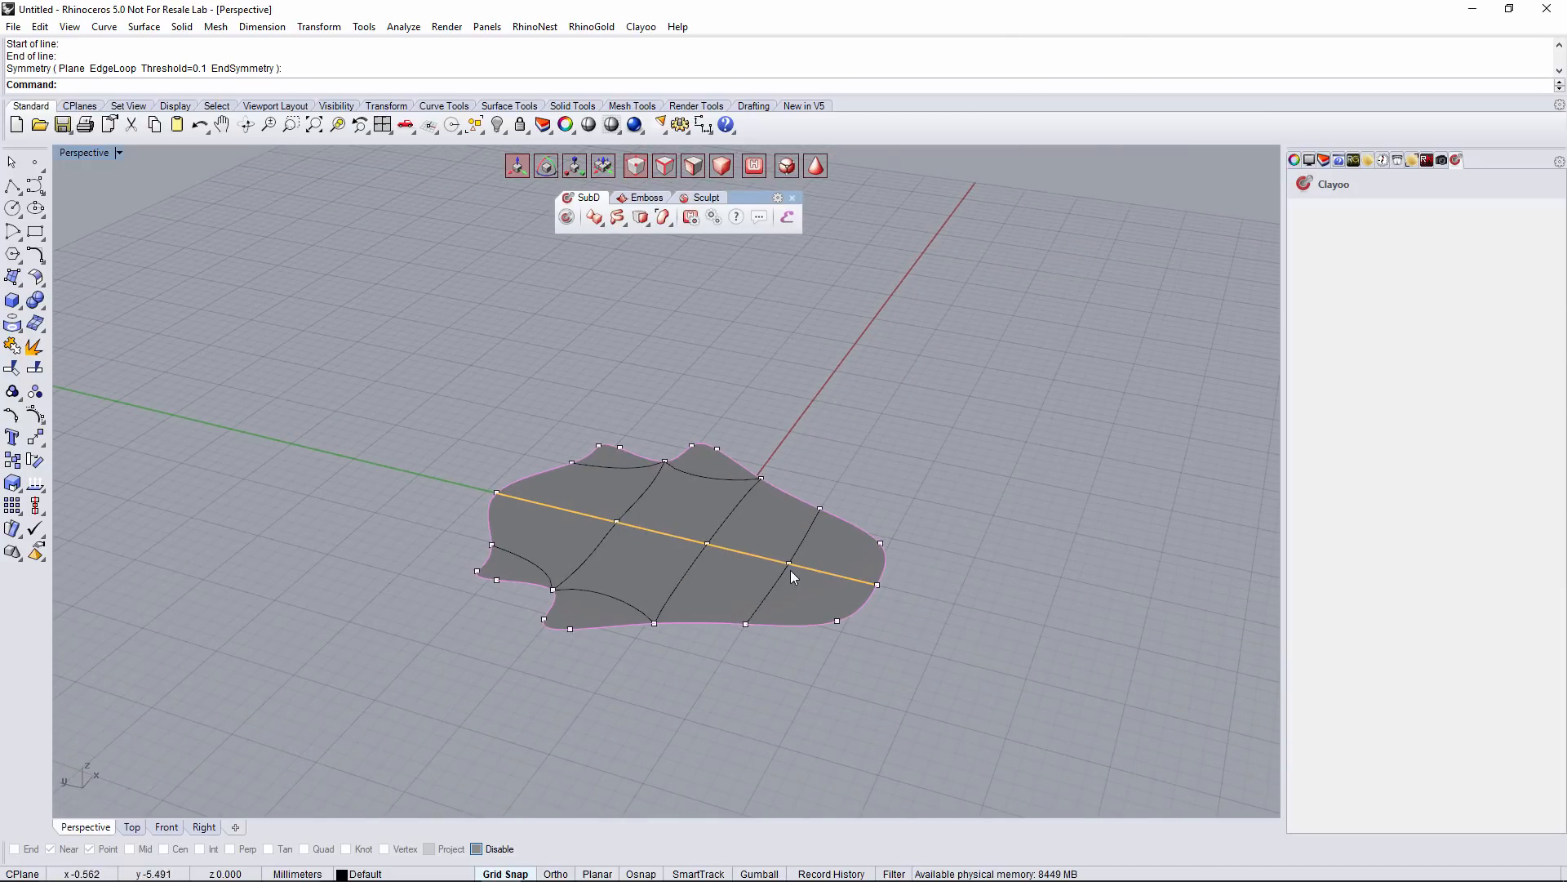
# Switch the shape to box display and move the negative-Y corner point slightly toward the pointed end
pyautogui.moveTo(790, 576); pyautogui.dragTo(728, 623, button='right')
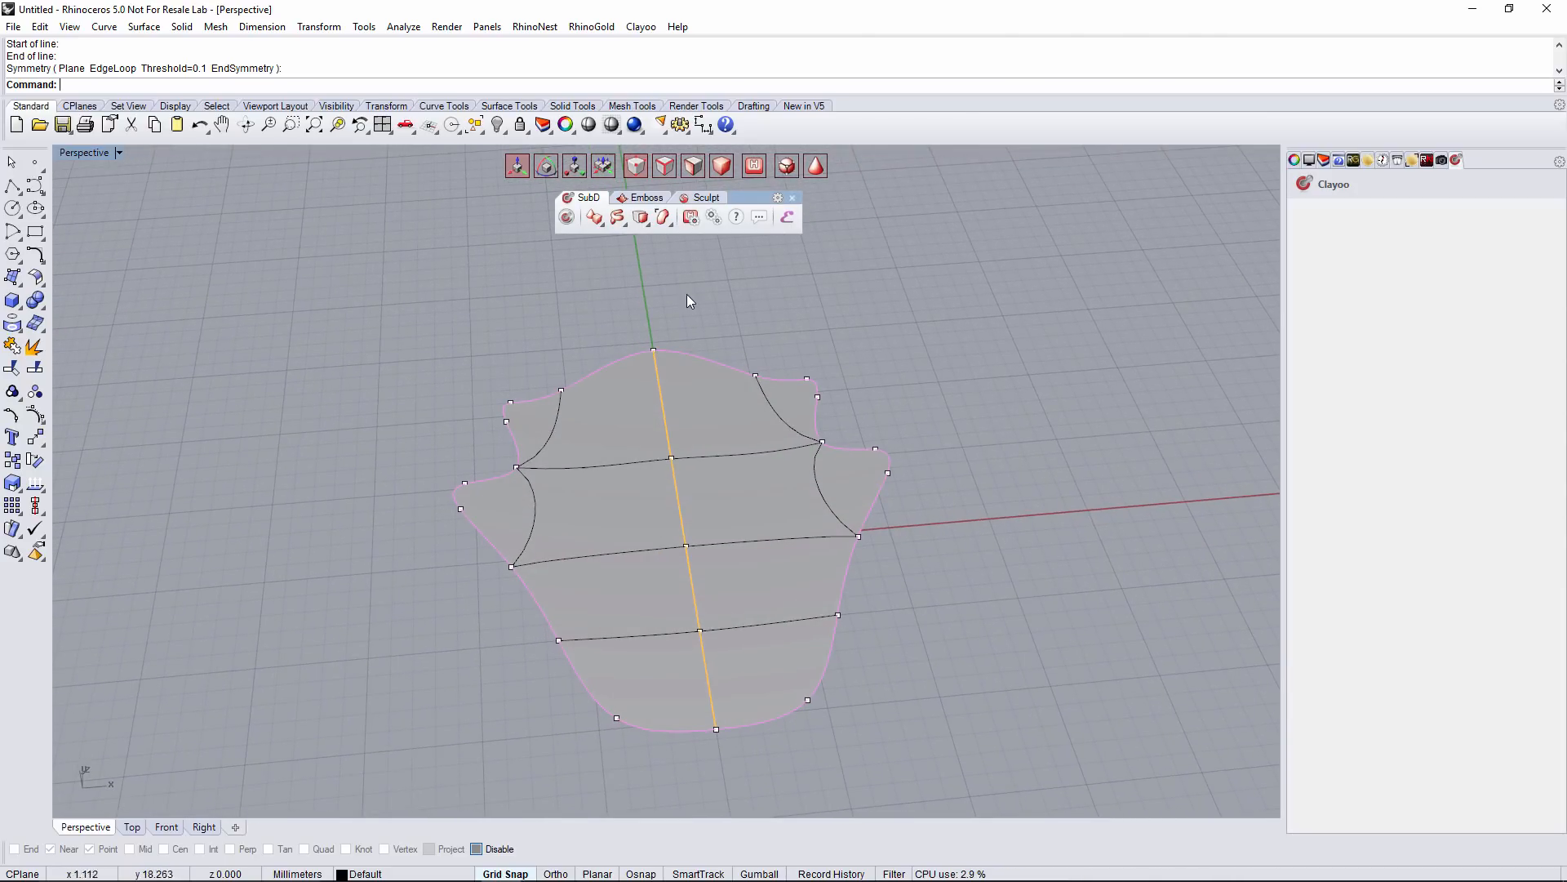
pyautogui.click(788, 168)
pyautogui.moveTo(835, 389)
pyautogui.mouseDown(button='right')
pyautogui.moveTo(892, 367)
pyautogui.moveTo(850, 402)
pyautogui.mouseUp(button='right')
pyautogui.moveTo(673, 631); pyautogui.dragTo(673, 619)
pyautogui.click(1005, 666)
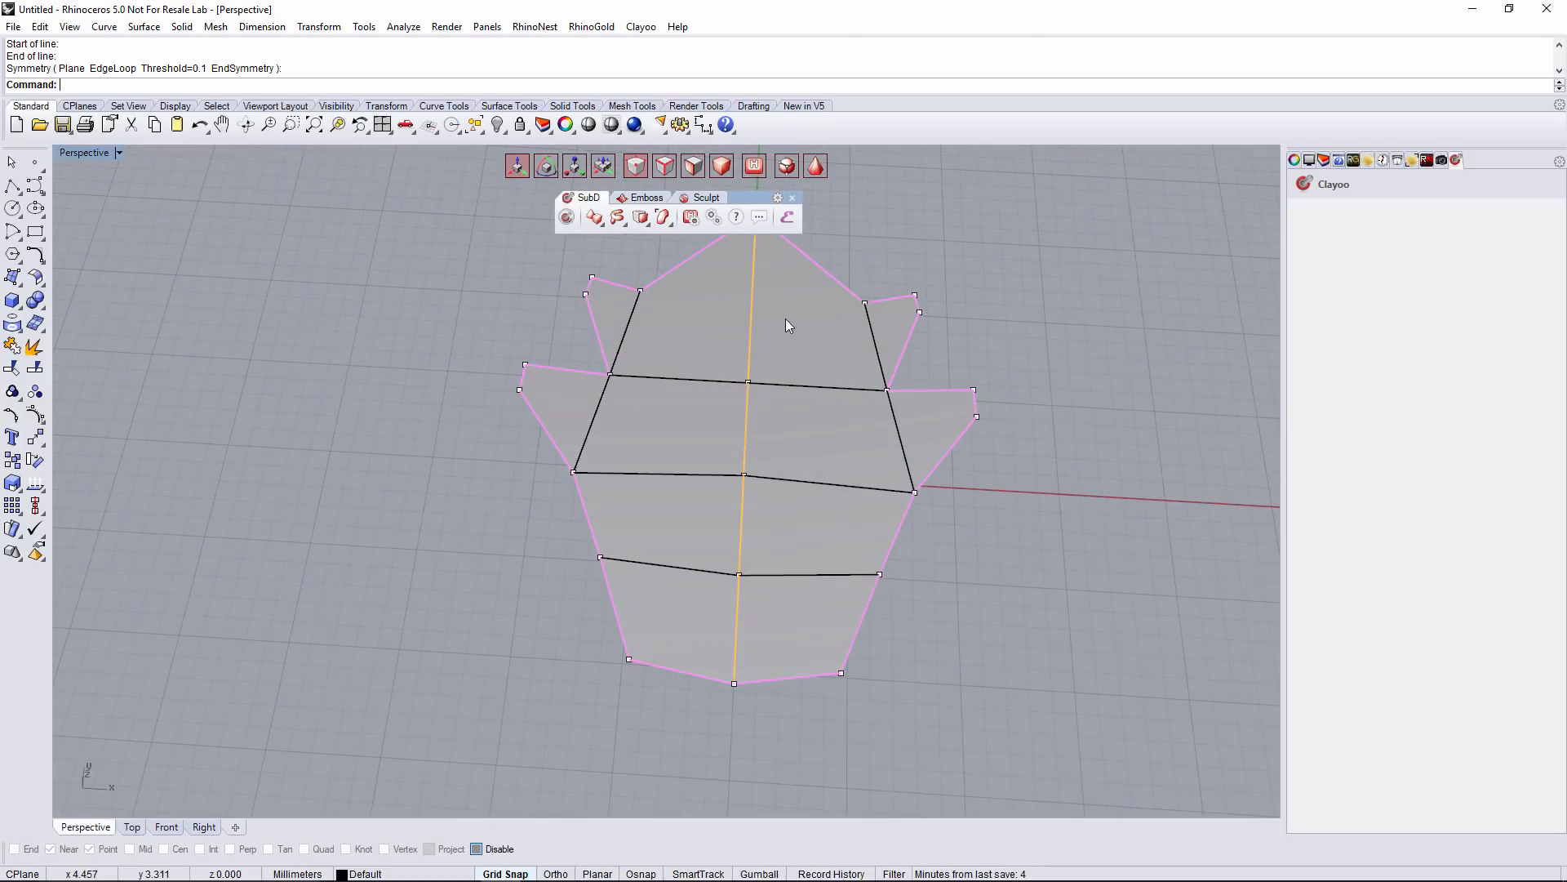
pyautogui.click(642, 218)
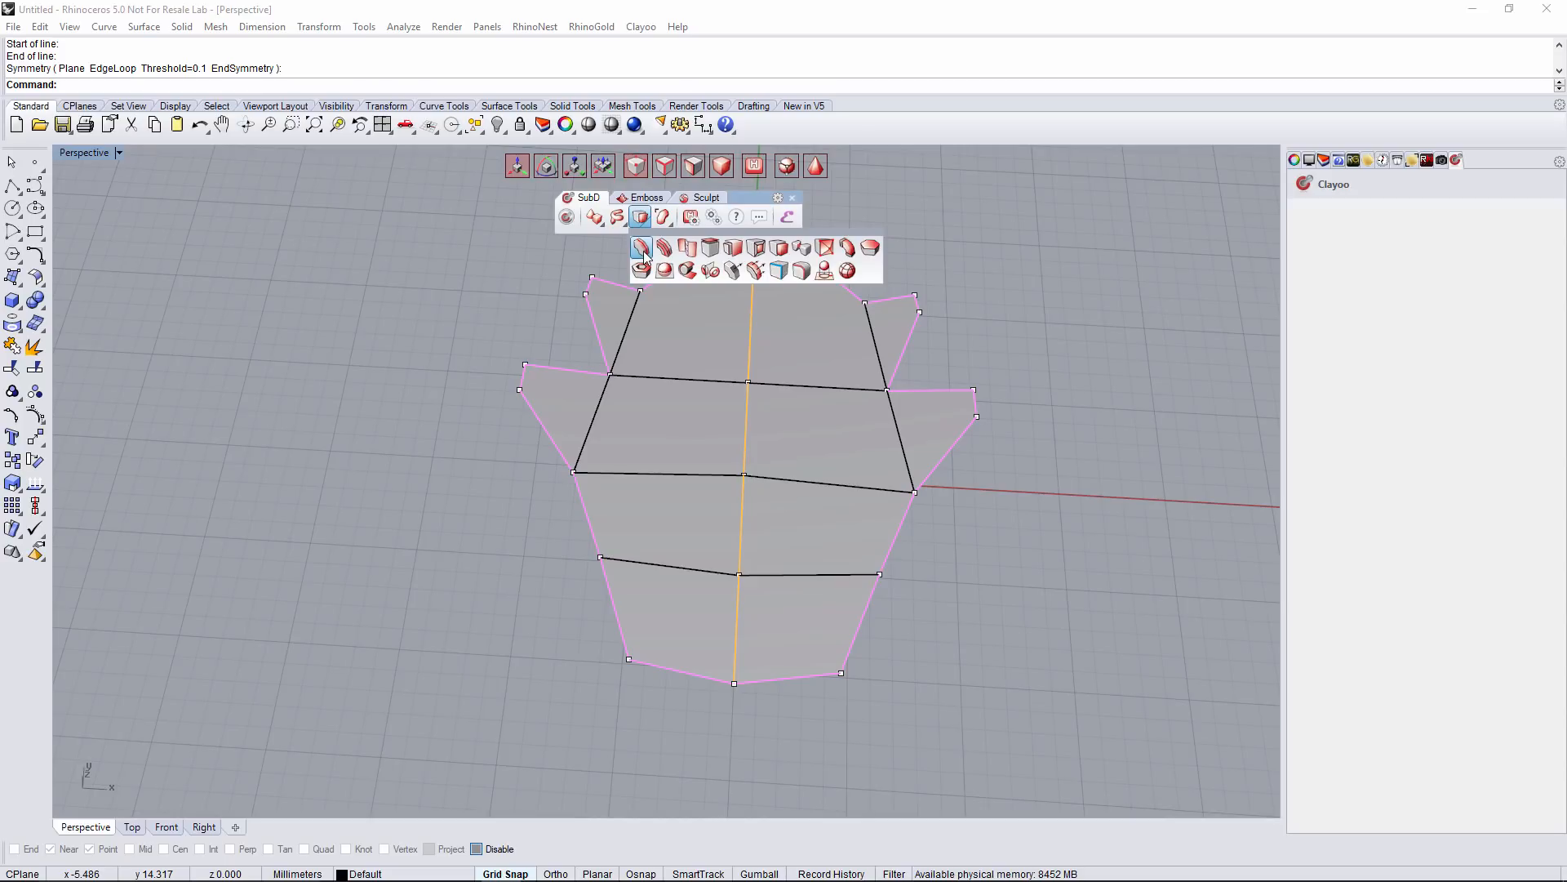
pyautogui.click(642, 248)
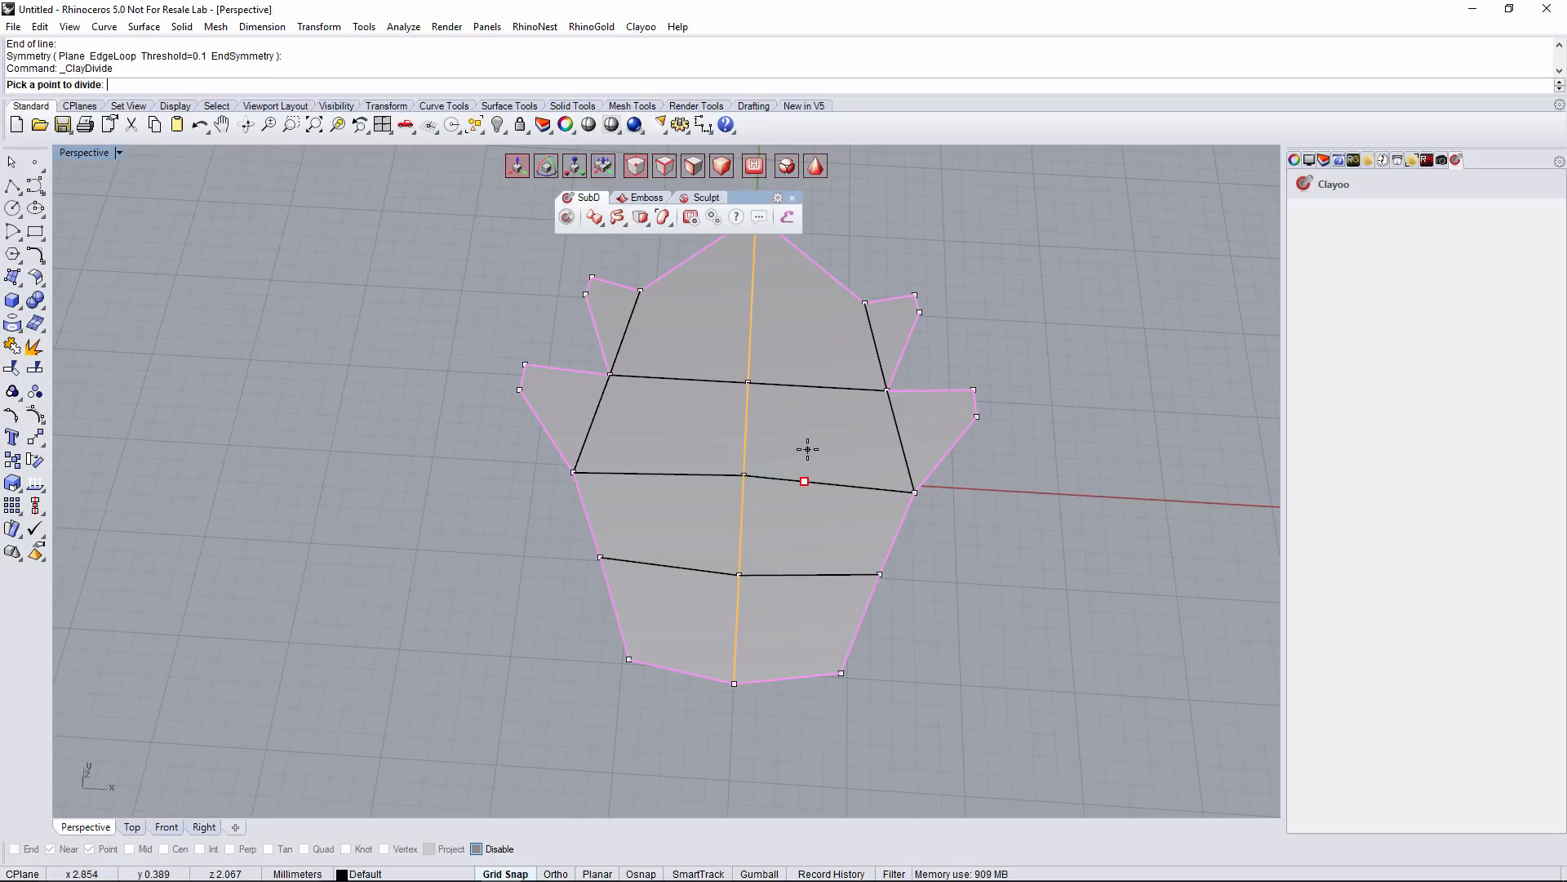
pyautogui.press('Escape')
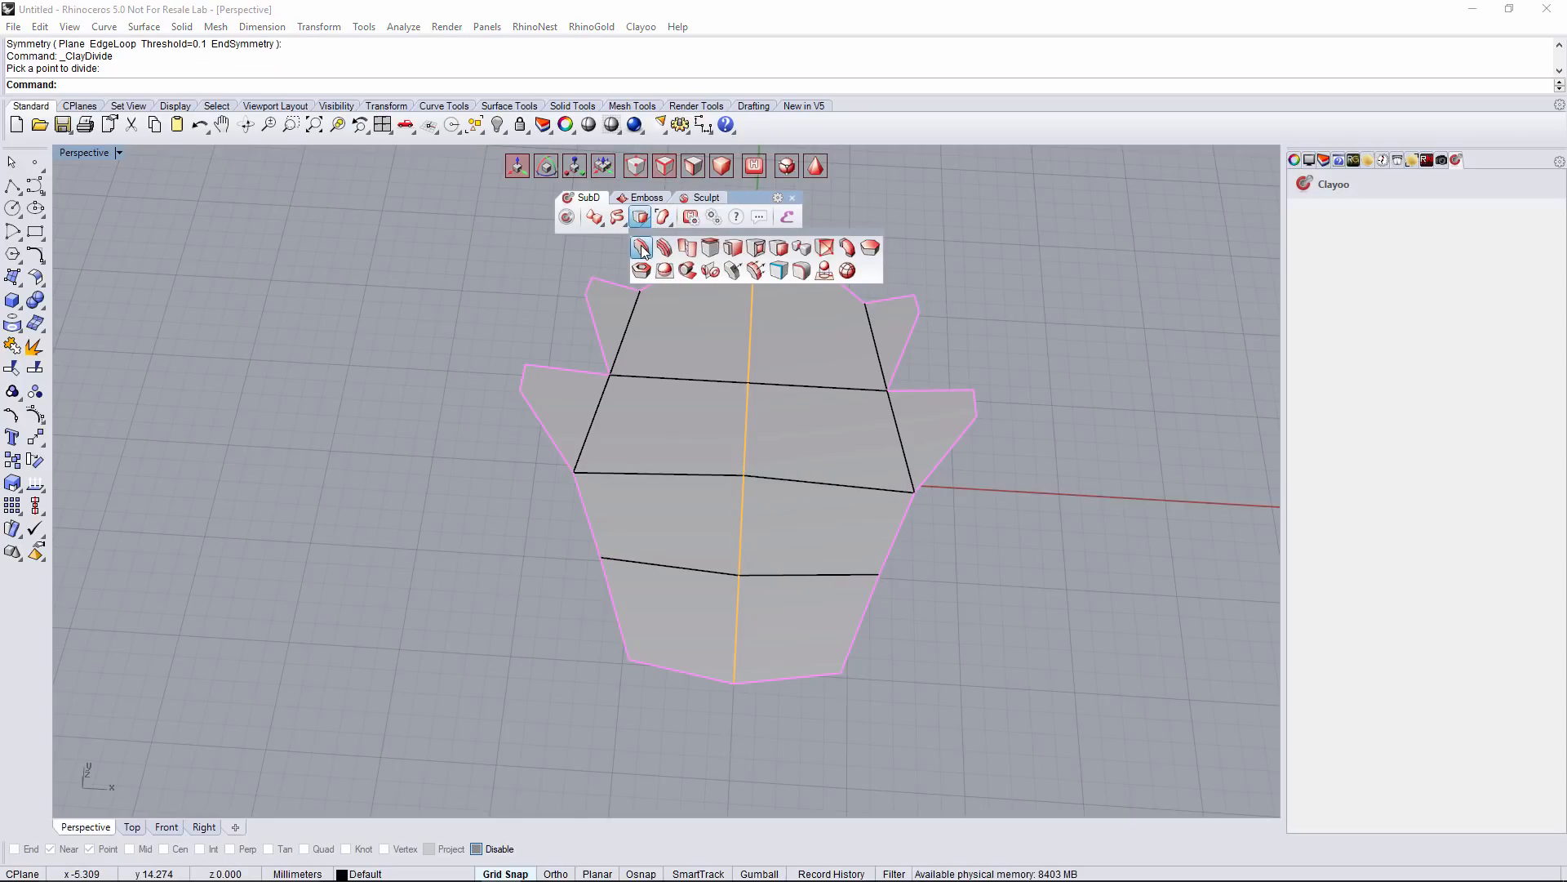
# Divide the shape lengthwise with a new edge loop just beside the symmetry line, on the positive-X side
pyautogui.click(643, 252)
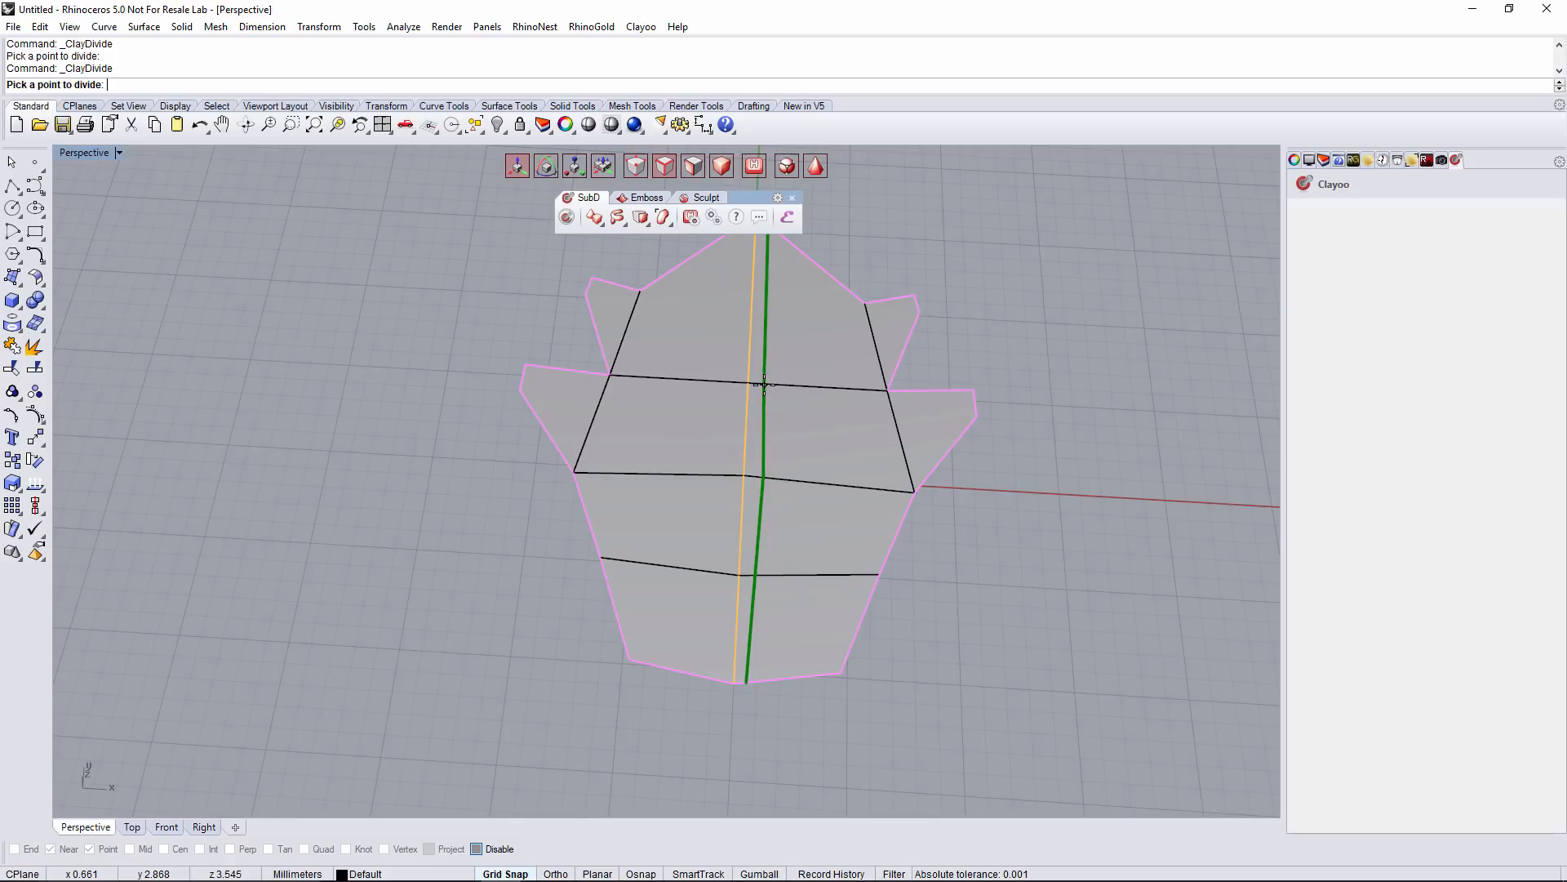
pyautogui.click(764, 383)
pyautogui.click(784, 478)
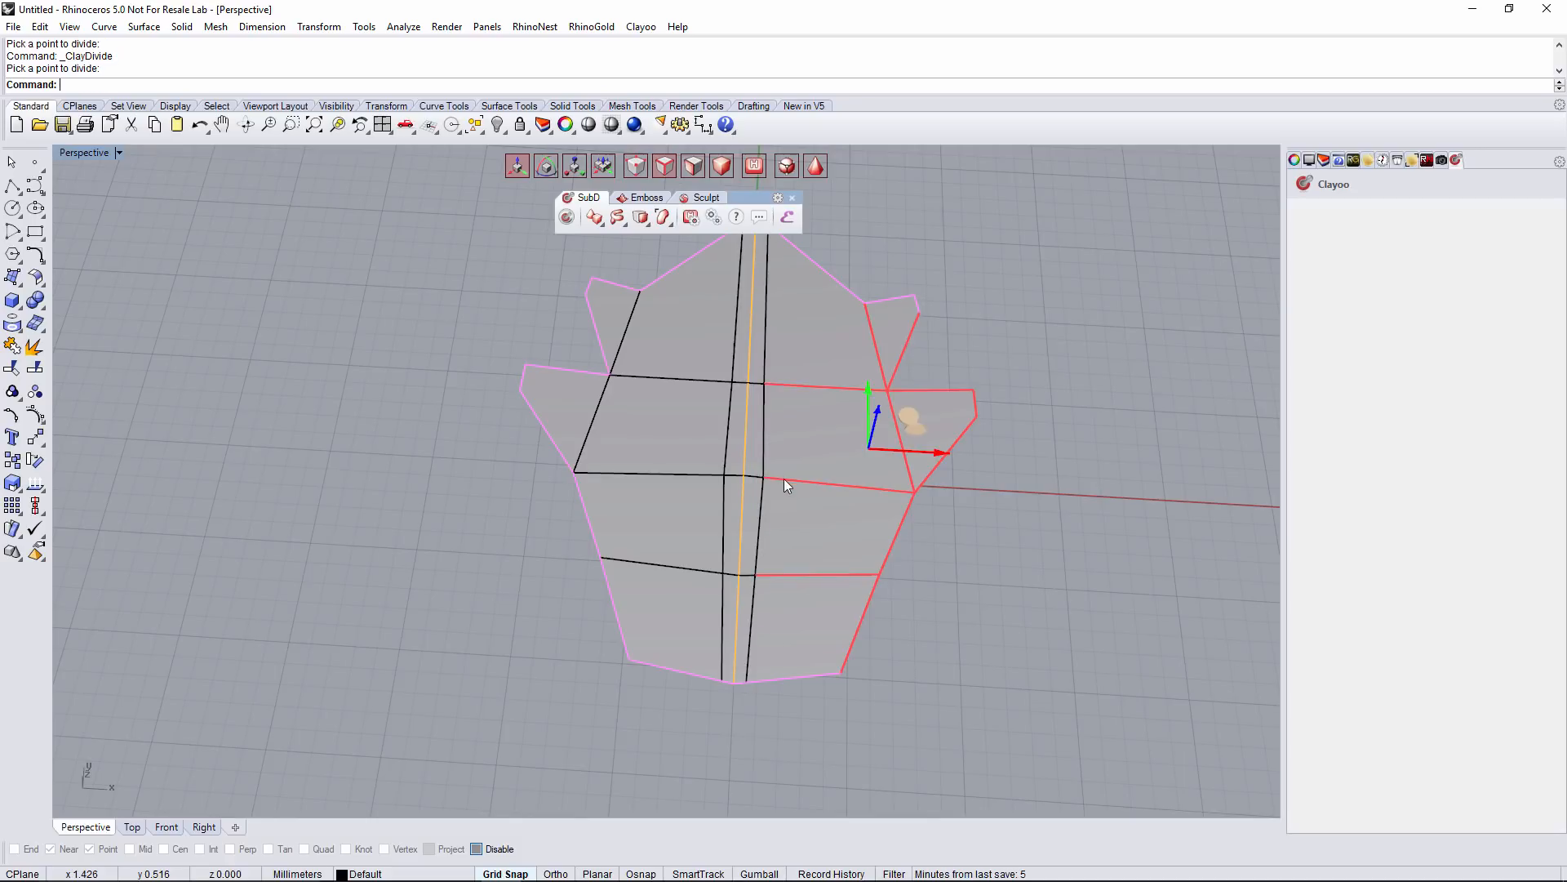
pyautogui.click(1069, 639)
# Select the middle edge of the symmetry line and move it down slightly in Z to start a central groove
pyautogui.moveTo(1062, 635); pyautogui.dragTo(615, 427, button='right')
pyautogui.click(615, 428)
pyautogui.click(683, 431)
pyautogui.moveTo(685, 398); pyautogui.dragTo(684, 415)
pyautogui.moveTo(849, 454); pyautogui.dragTo(805, 464, button='right')
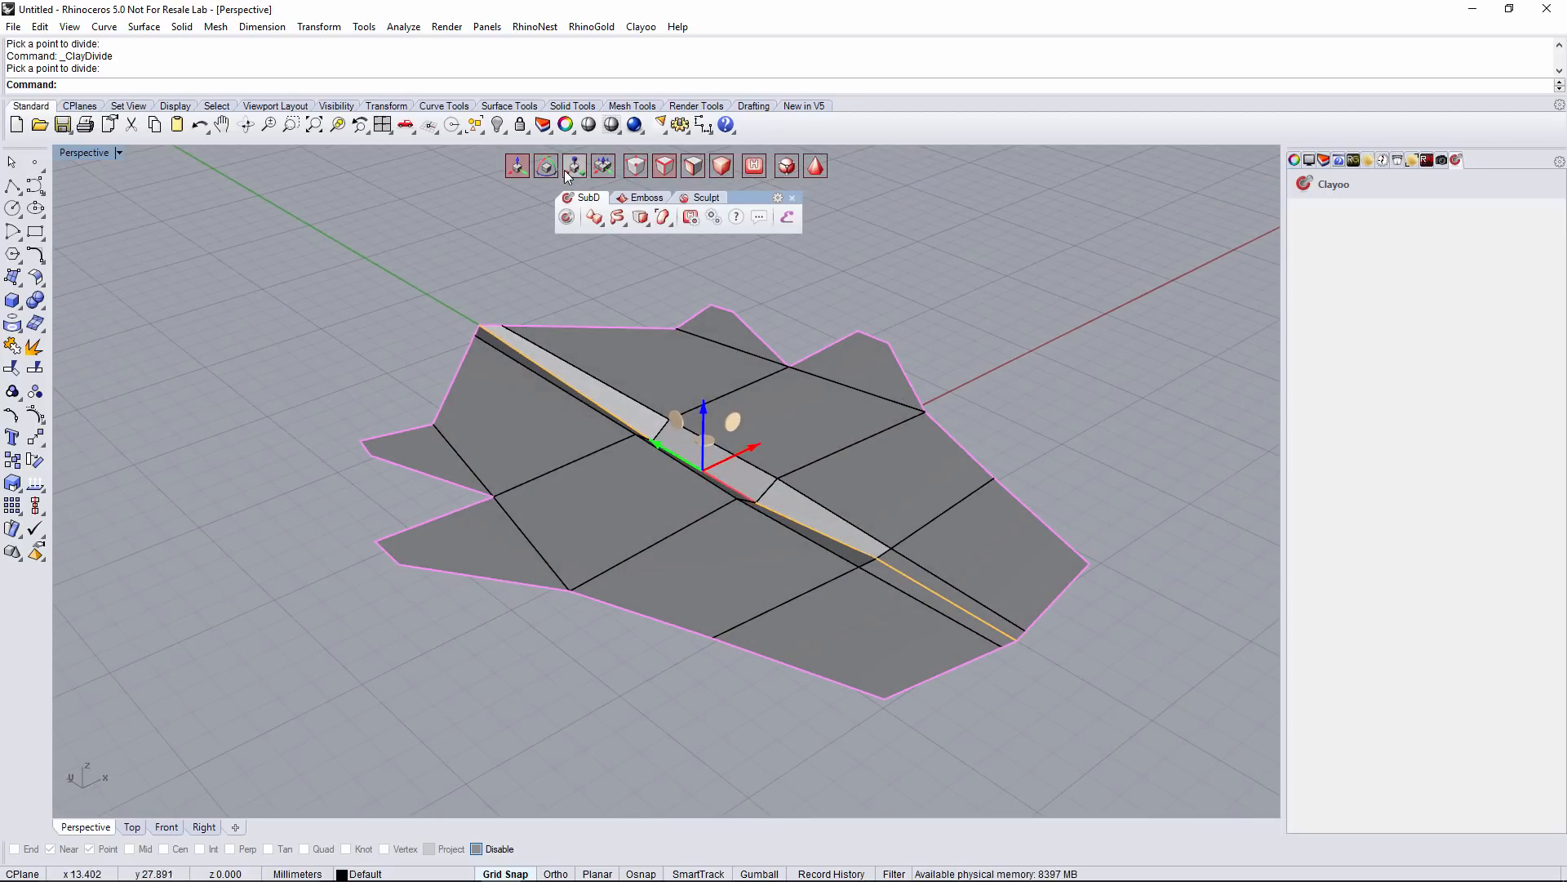
# Lower the symmetry-line point nearer the rounded end and adjust the neighbouring middle point to extend the groove
pyautogui.click(876, 559)
pyautogui.moveTo(884, 500); pyautogui.dragTo(883, 510)
pyautogui.click(753, 506)
pyautogui.click(759, 457)
pyautogui.moveTo(980, 409); pyautogui.dragTo(534, 417, button='right')
pyautogui.moveTo(839, 180); pyautogui.dragTo(797, 337, button='right')
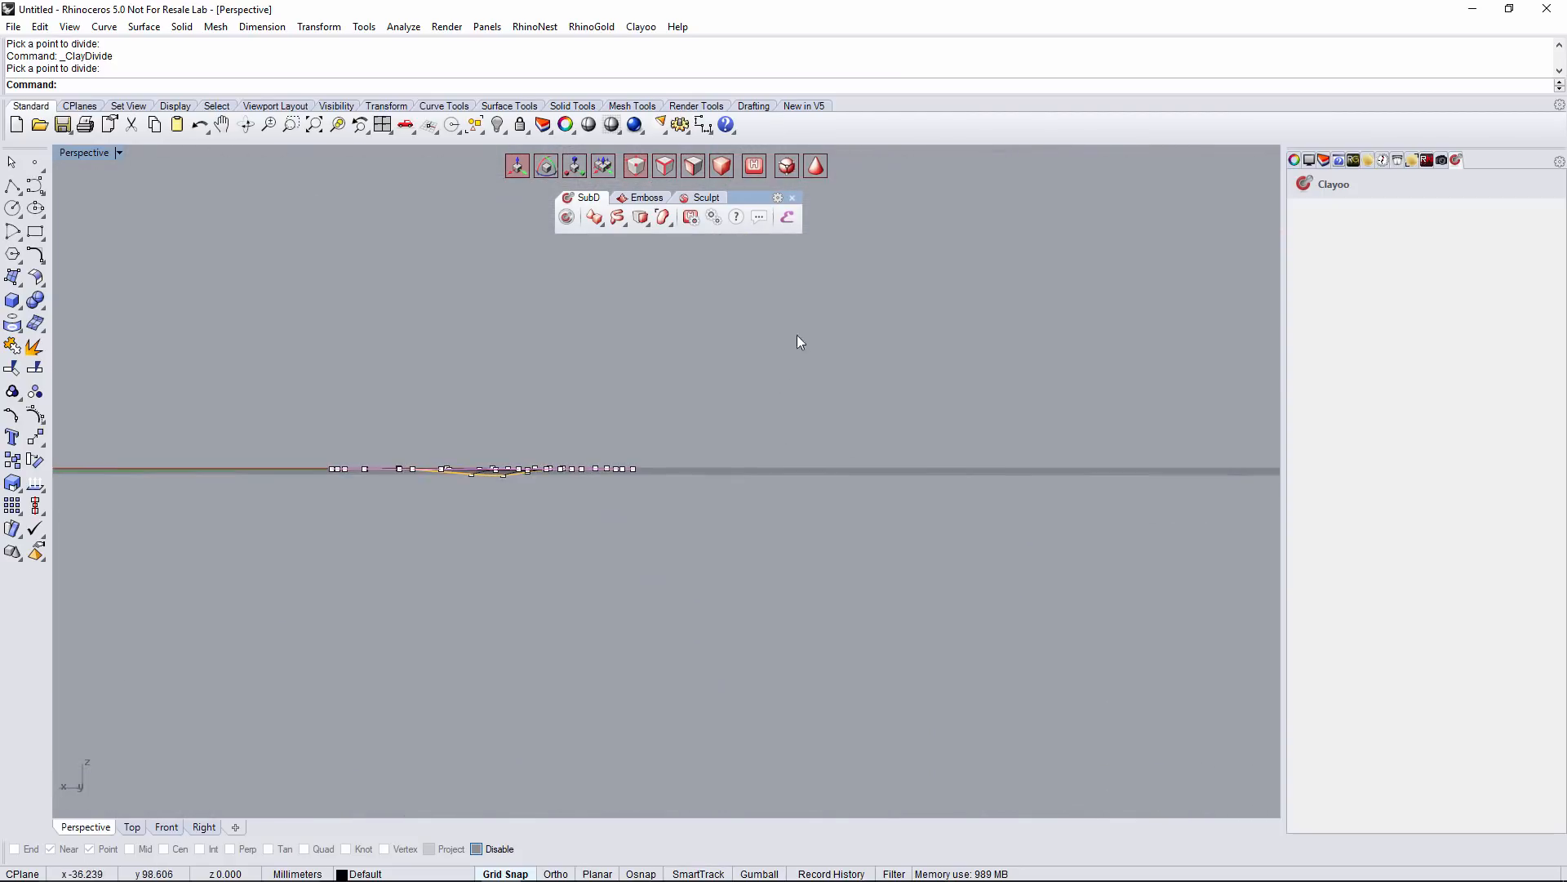
pyautogui.moveTo(821, 169); pyautogui.dragTo(729, 284, button='right')
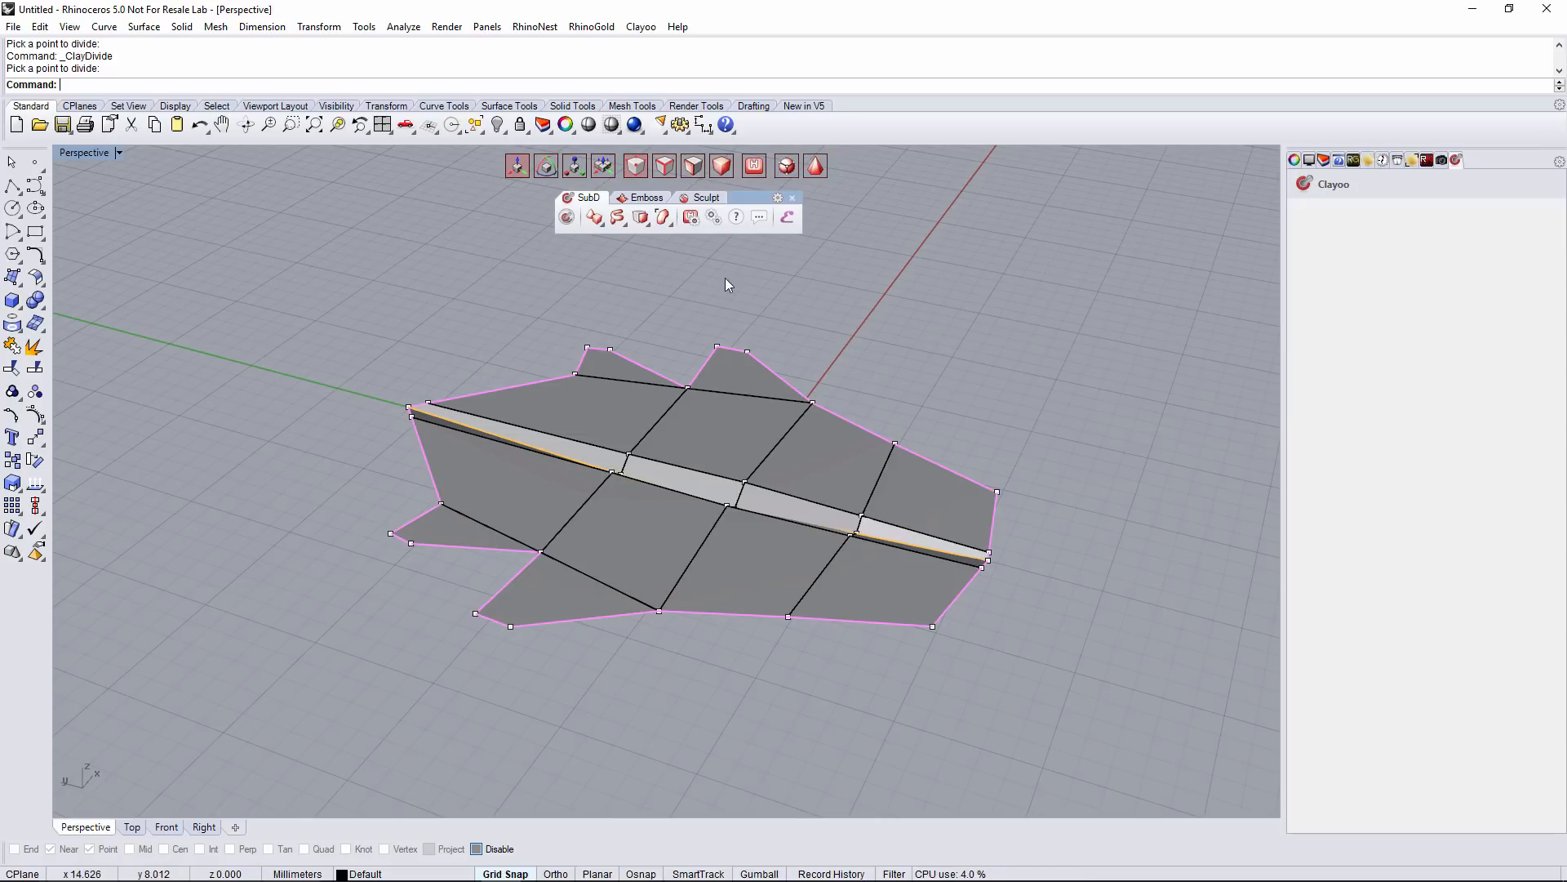
# Select the whole surface and shell it in Regular mode, pulling the shell distance to about -1.57
pyautogui.click(723, 168)
pyautogui.click(787, 497)
pyautogui.moveTo(787, 496); pyautogui.dragTo(725, 401, button='right')
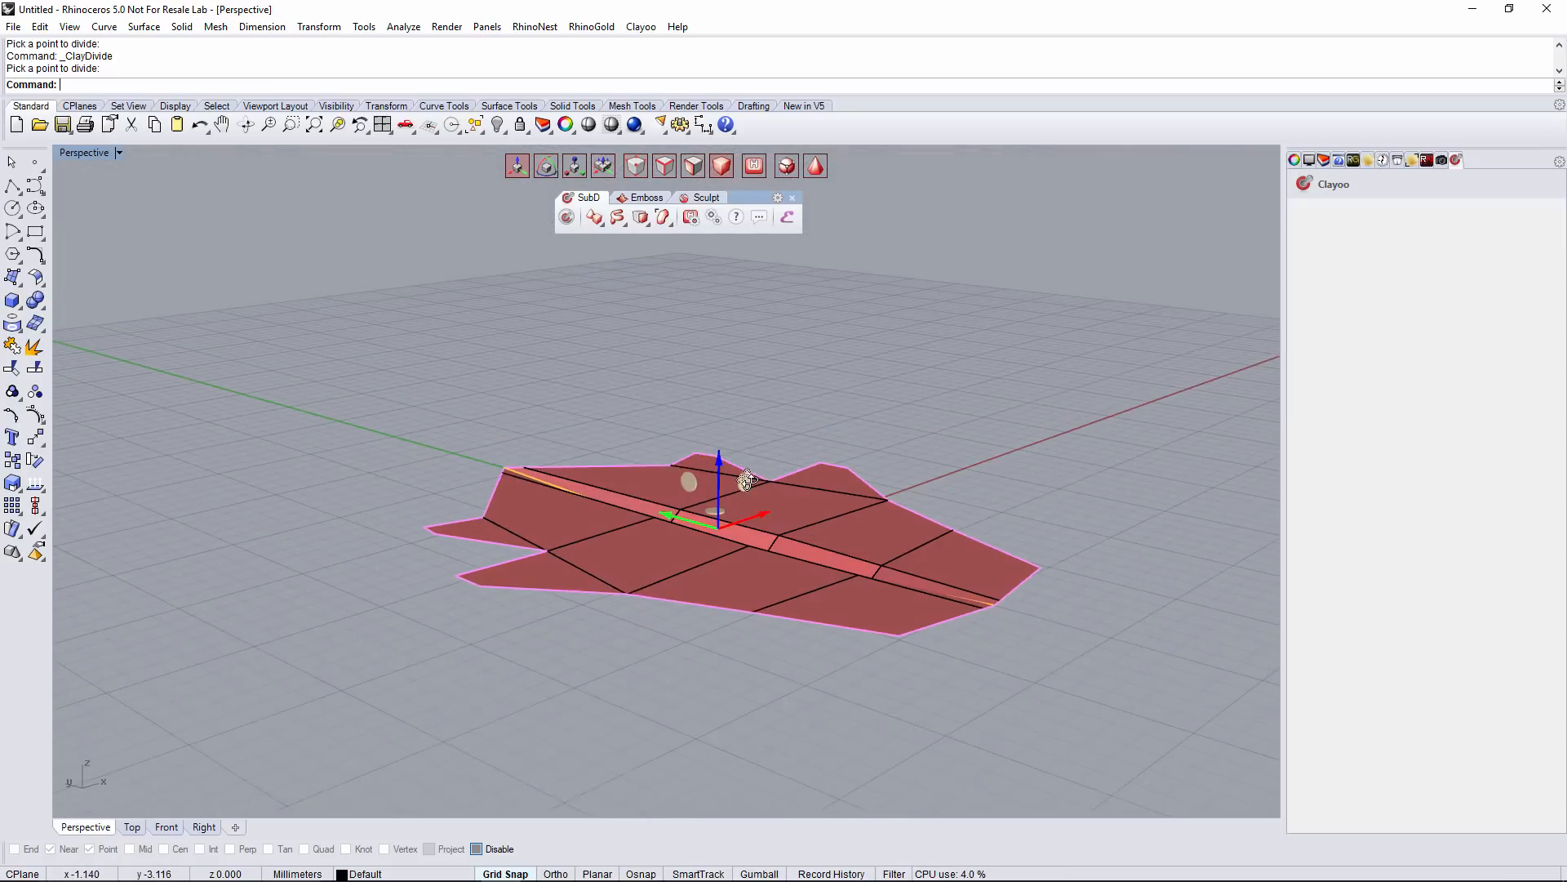
pyautogui.click(649, 226)
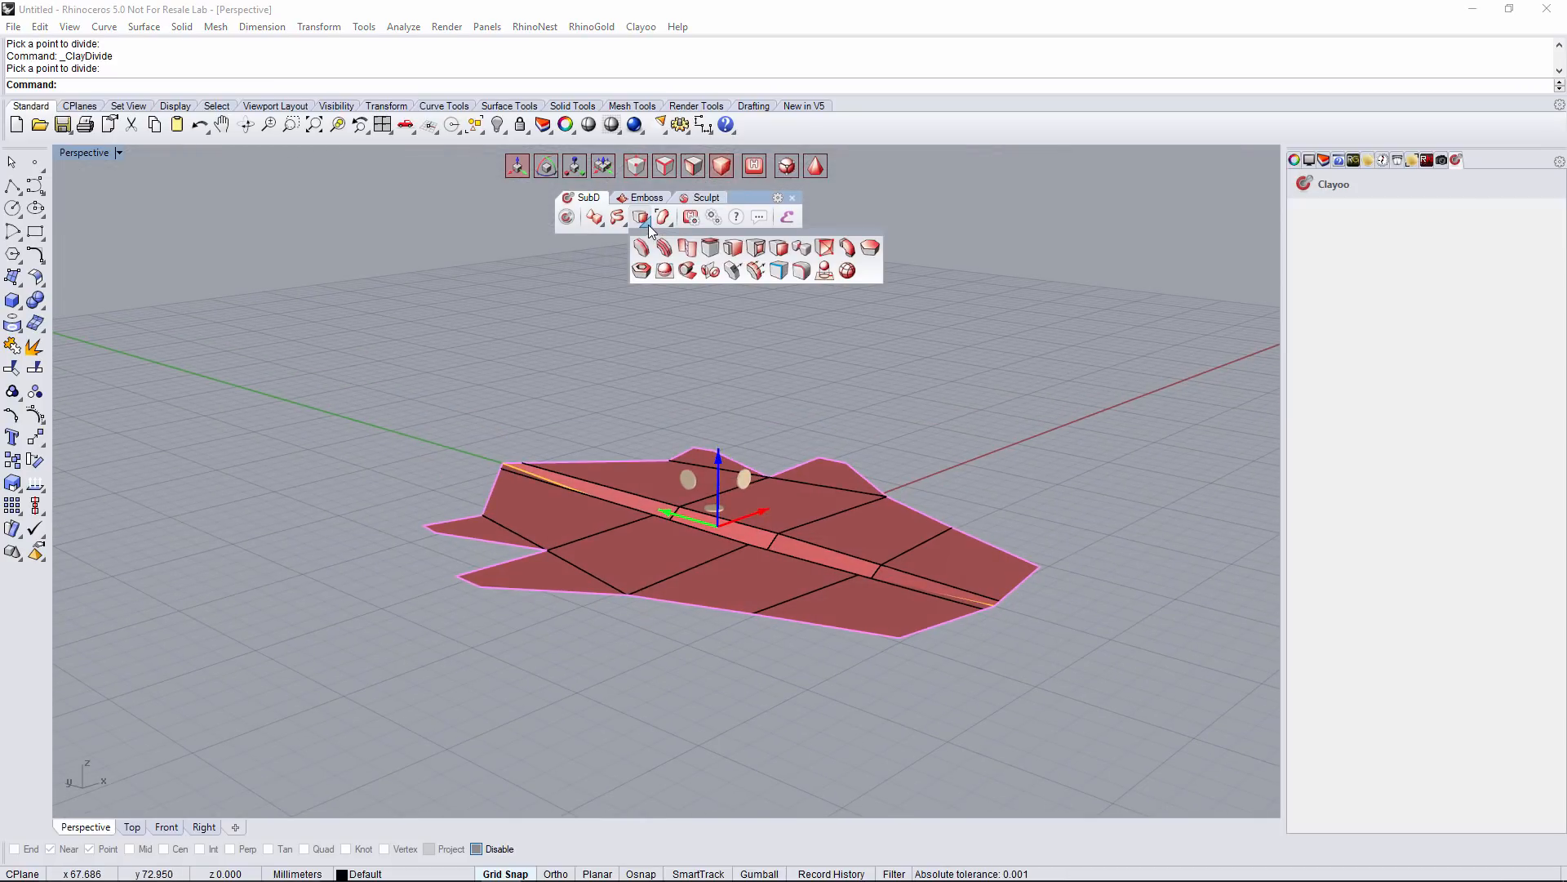
pyautogui.click(640, 271)
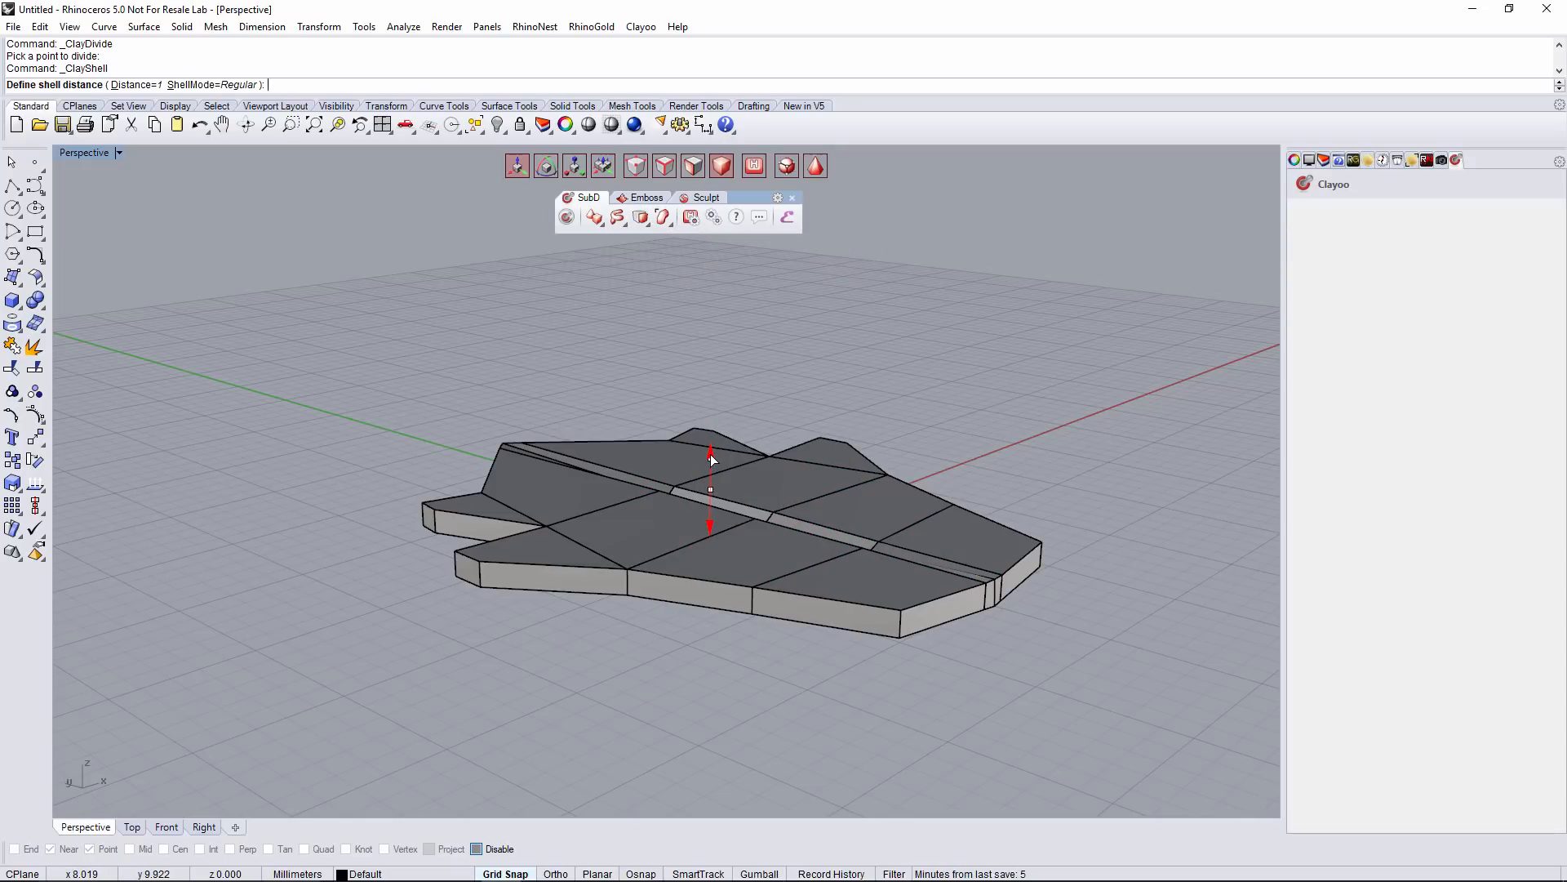
pyautogui.moveTo(711, 456); pyautogui.dragTo(710, 441)
pyautogui.moveTo(697, 534); pyautogui.dragTo(767, 605, button='right')
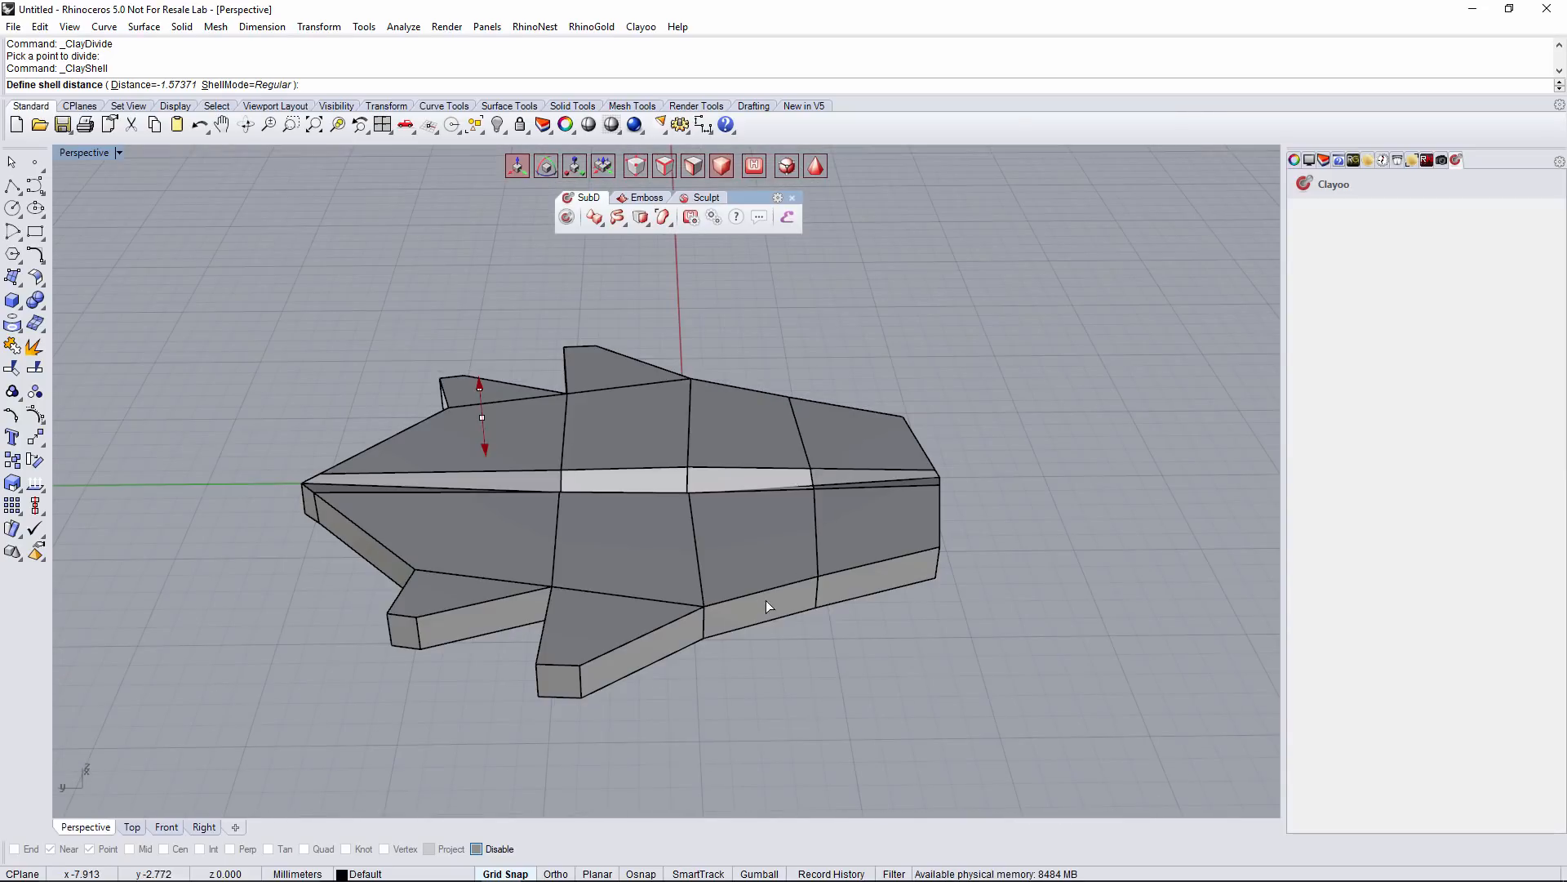
# Preview the shell in smooth display, change its distance to about -2.11 and accept it
pyautogui.moveTo(480, 401); pyautogui.dragTo(481, 405)
pyautogui.click(816, 168)
pyautogui.moveTo(608, 527); pyautogui.dragTo(688, 429, button='right')
pyautogui.moveTo(357, 672); pyautogui.dragTo(360, 669)
pyautogui.moveTo(360, 669); pyautogui.dragTo(506, 714, button='right')
pyautogui.rightClick(870, 404)
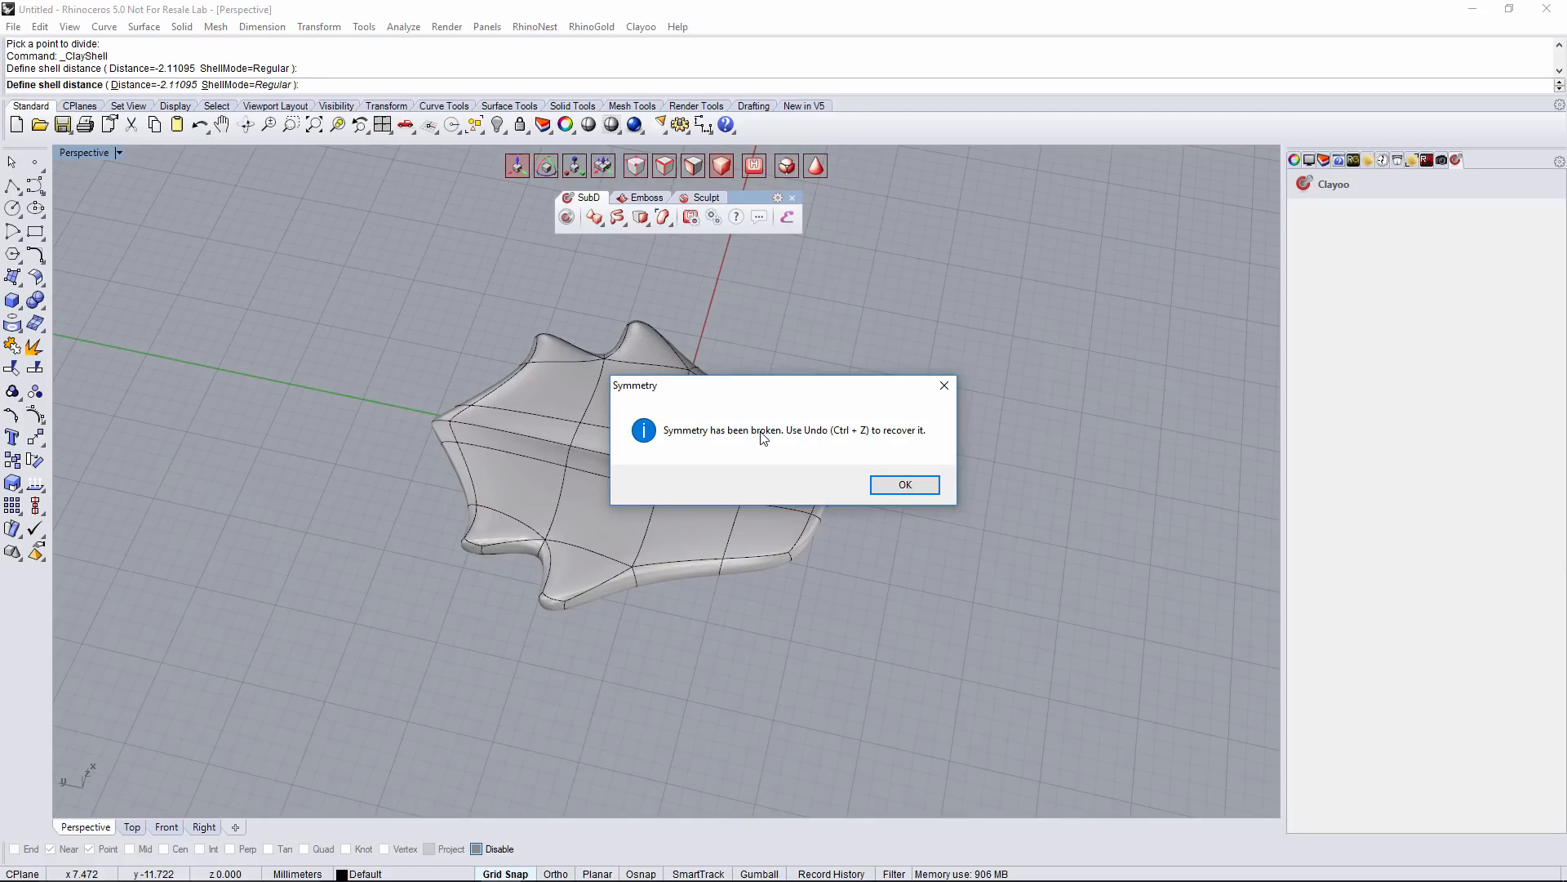
pyautogui.click(900, 490)
pyautogui.moveTo(906, 506); pyautogui.dragTo(763, 504, button='right')
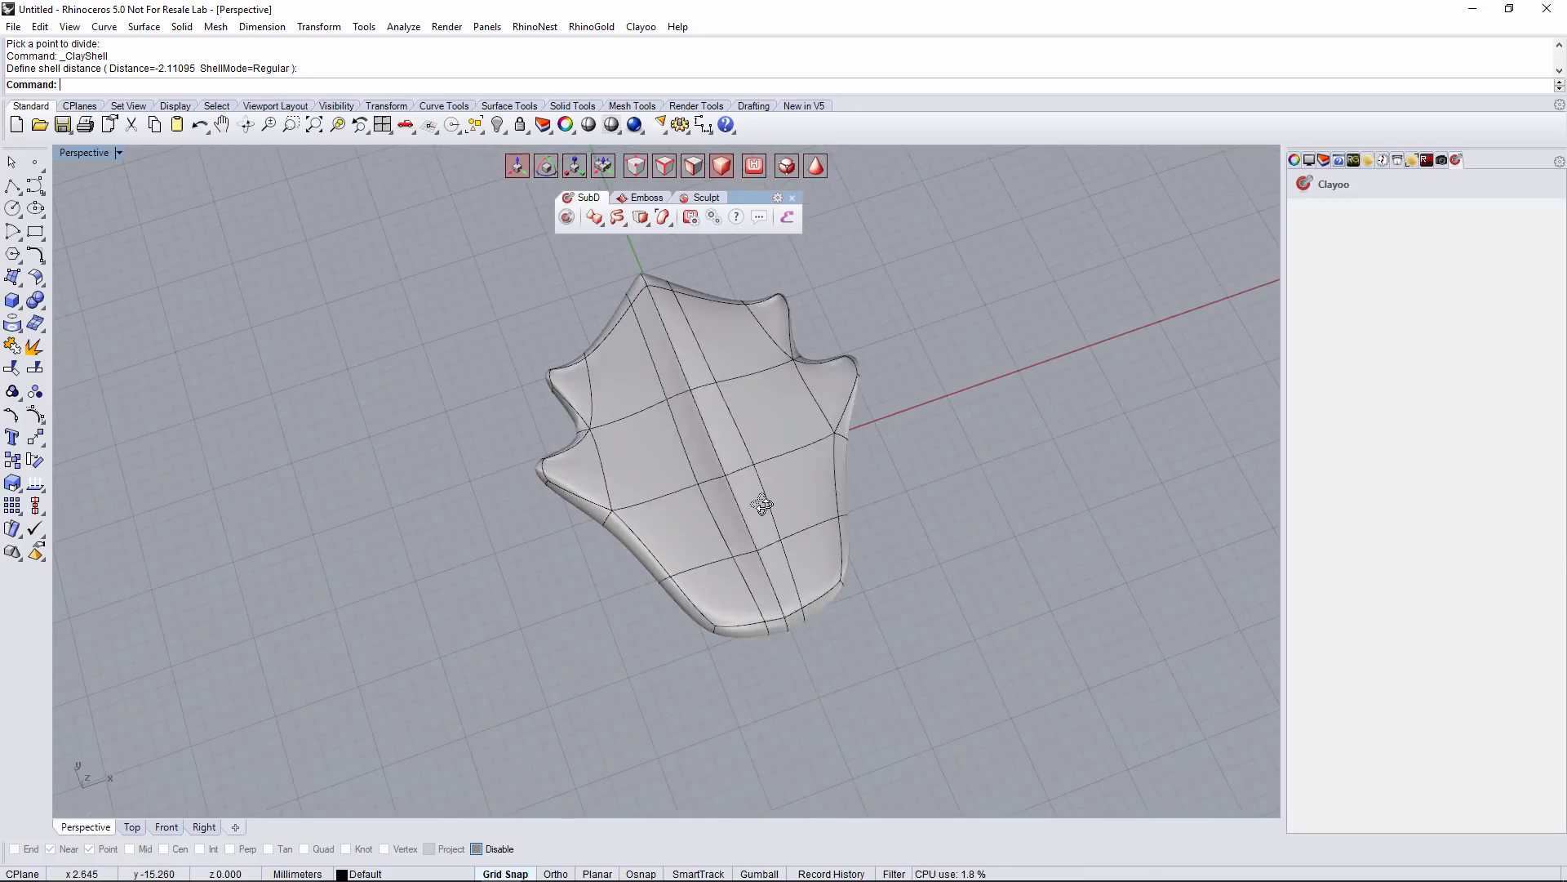
pyautogui.moveTo(607, 265); pyautogui.dragTo(588, 304, button='right')
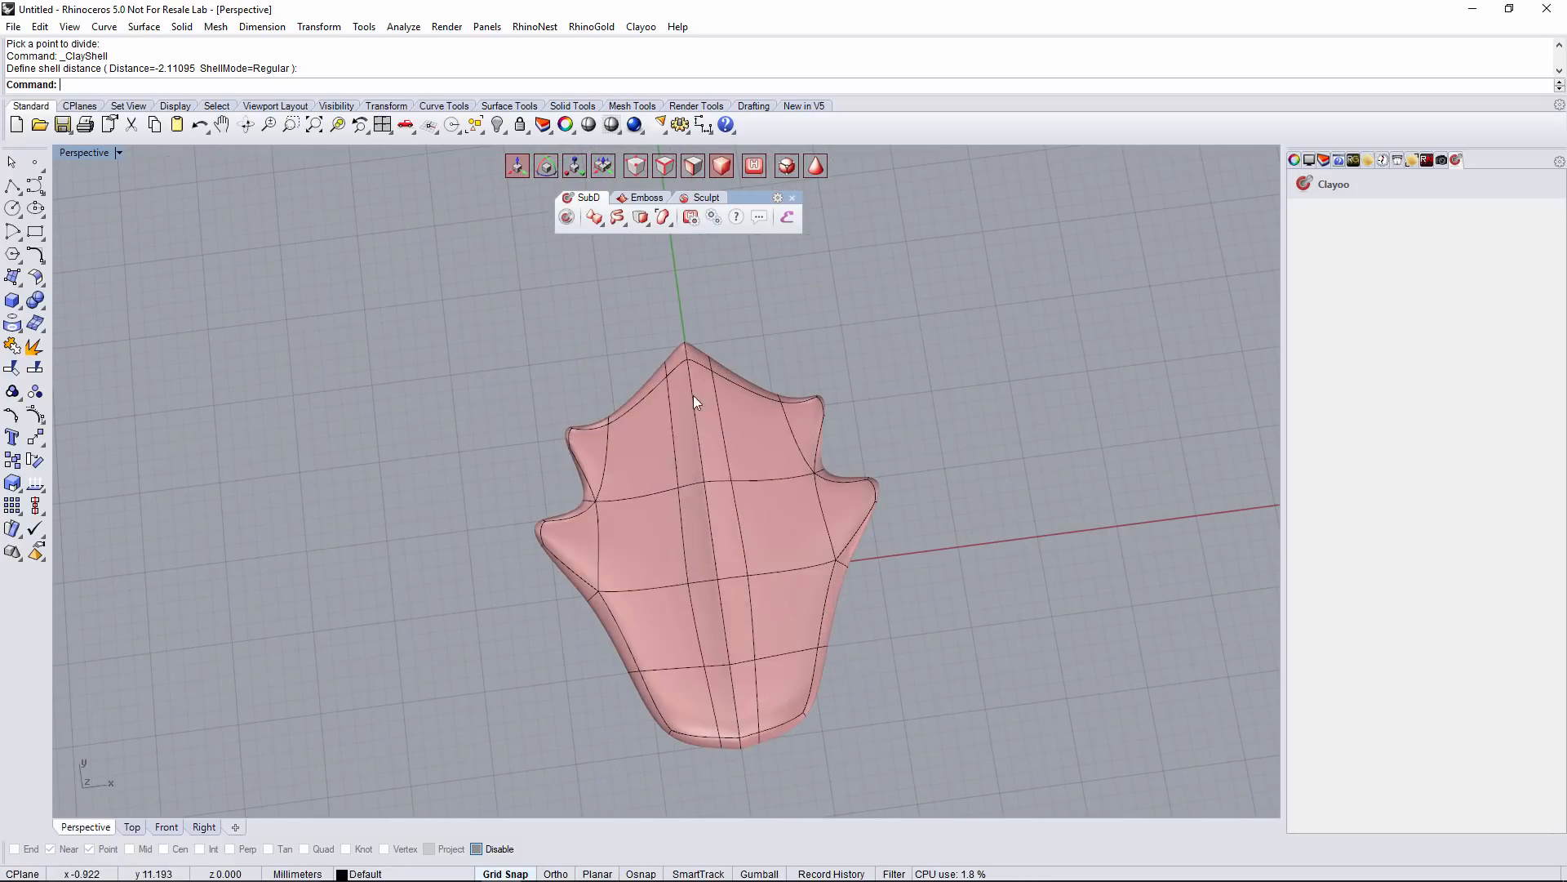
# Switch the body to box display and show the pointed tip in the Top view with Shaded mode
pyautogui.click(814, 170)
pyautogui.scroll(4, 635, 344)
pyautogui.moveTo(733, 377); pyautogui.dragTo(725, 408, button='right')
pyautogui.click(167, 827)
pyautogui.click(133, 827)
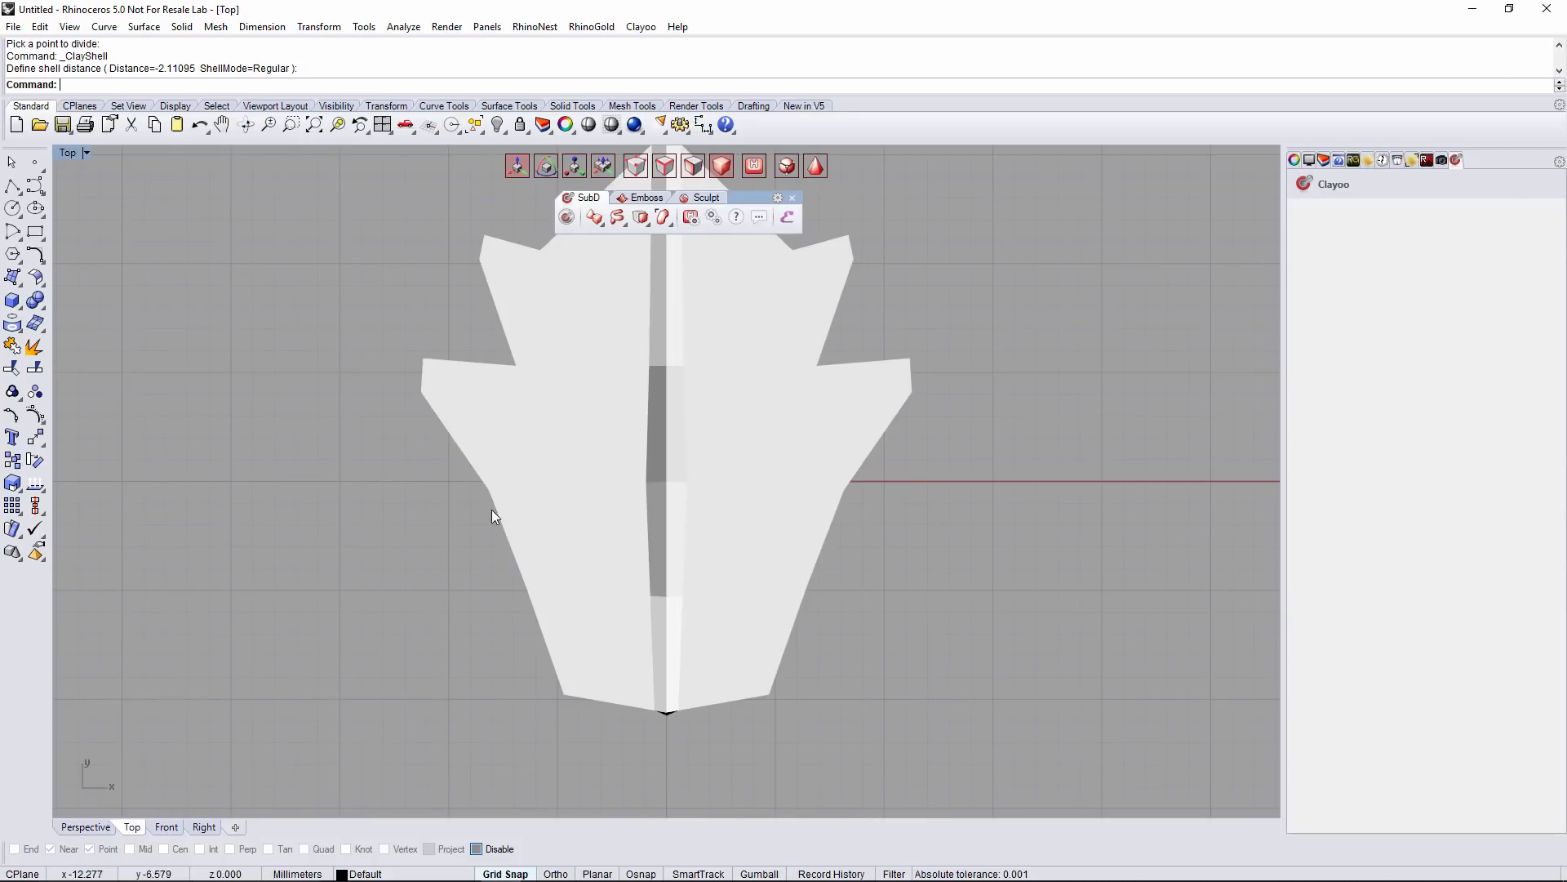
pyautogui.click(69, 153)
pyautogui.click(106, 214)
pyautogui.scroll(2, 699, 408)
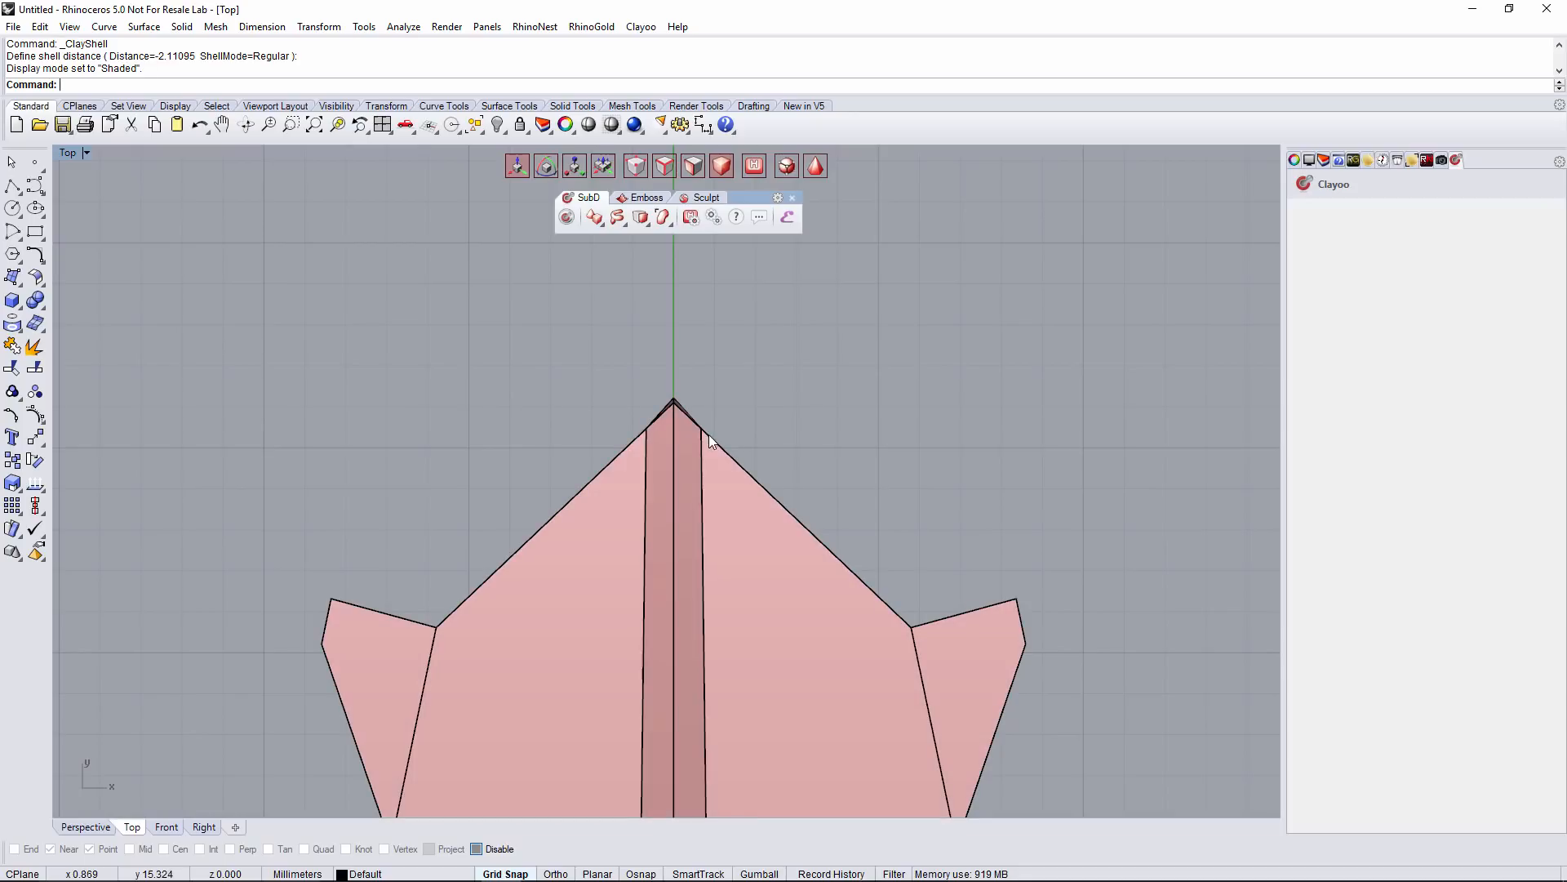
pyautogui.scroll(-4, 752, 465)
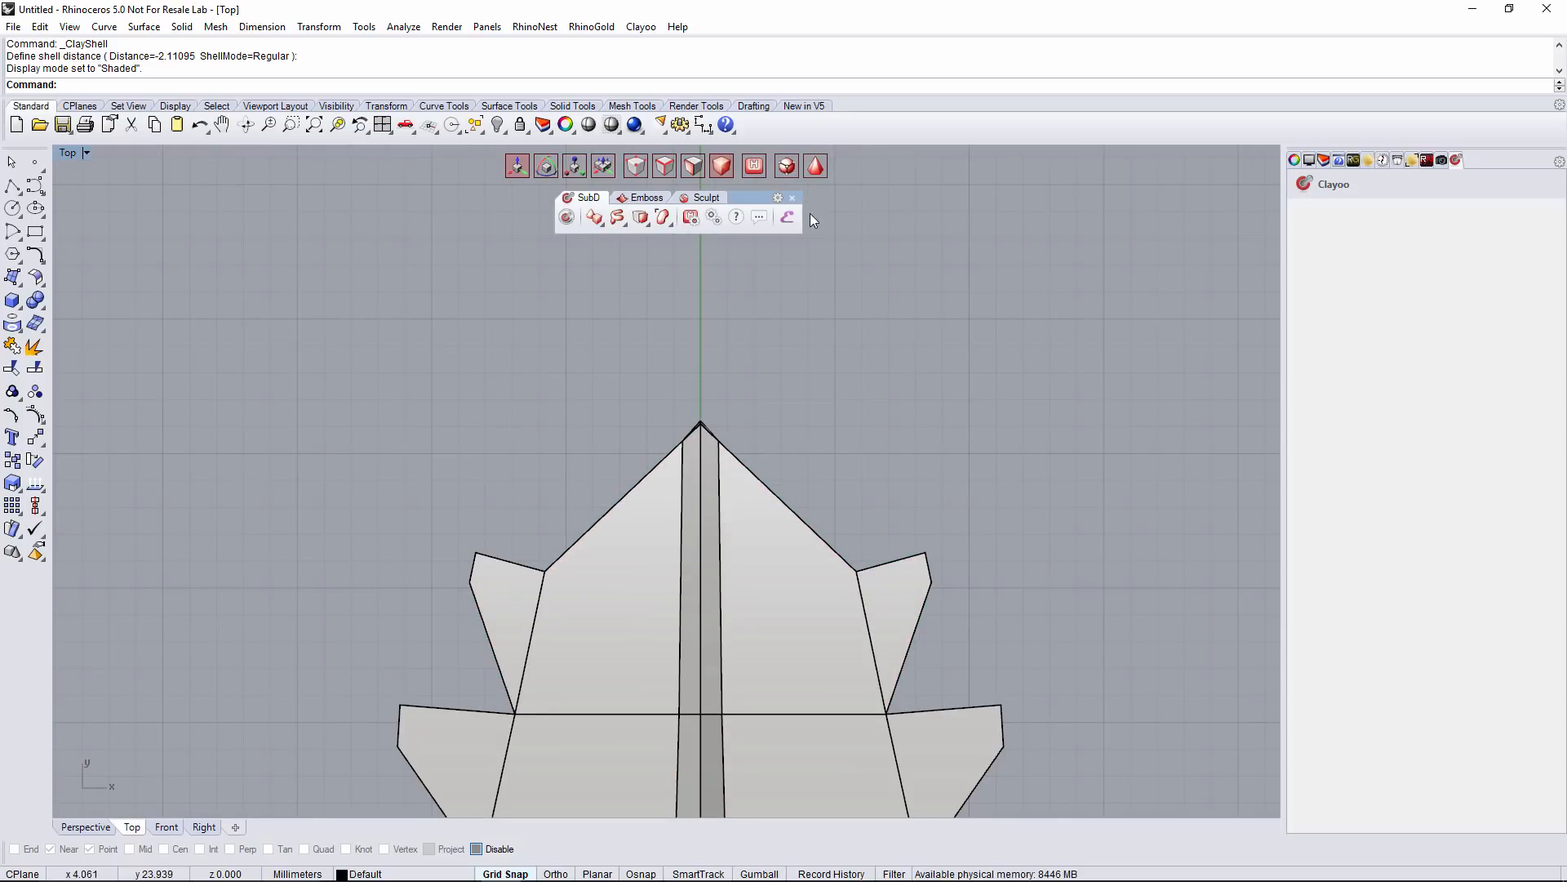
# Compare the tip in smooth and box display, select its end points and scale them outward along X to widen it
pyautogui.click(815, 167)
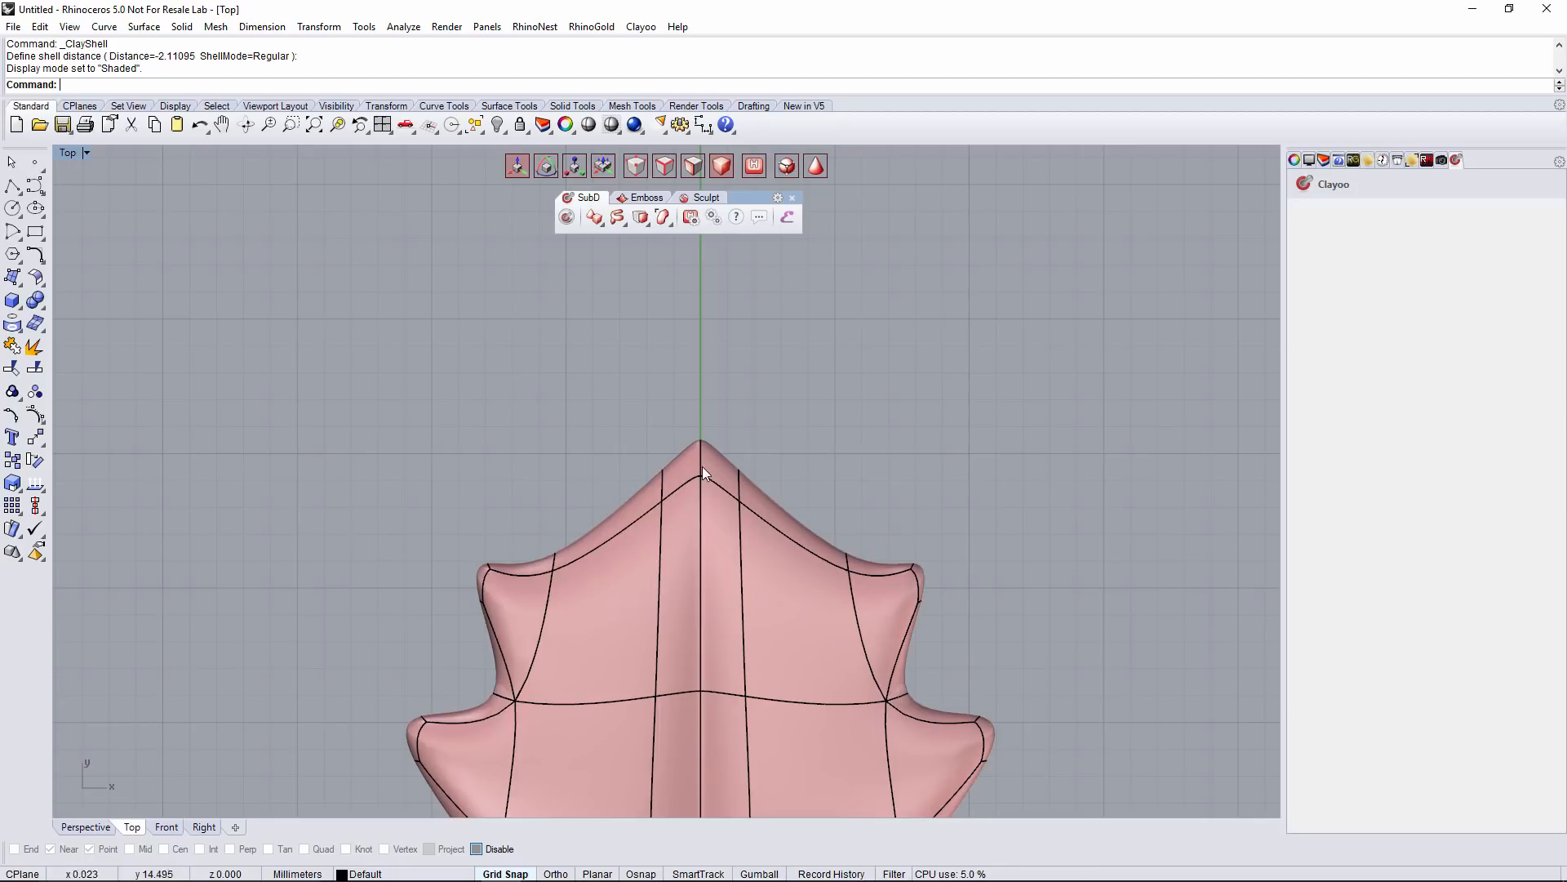
pyautogui.click(818, 169)
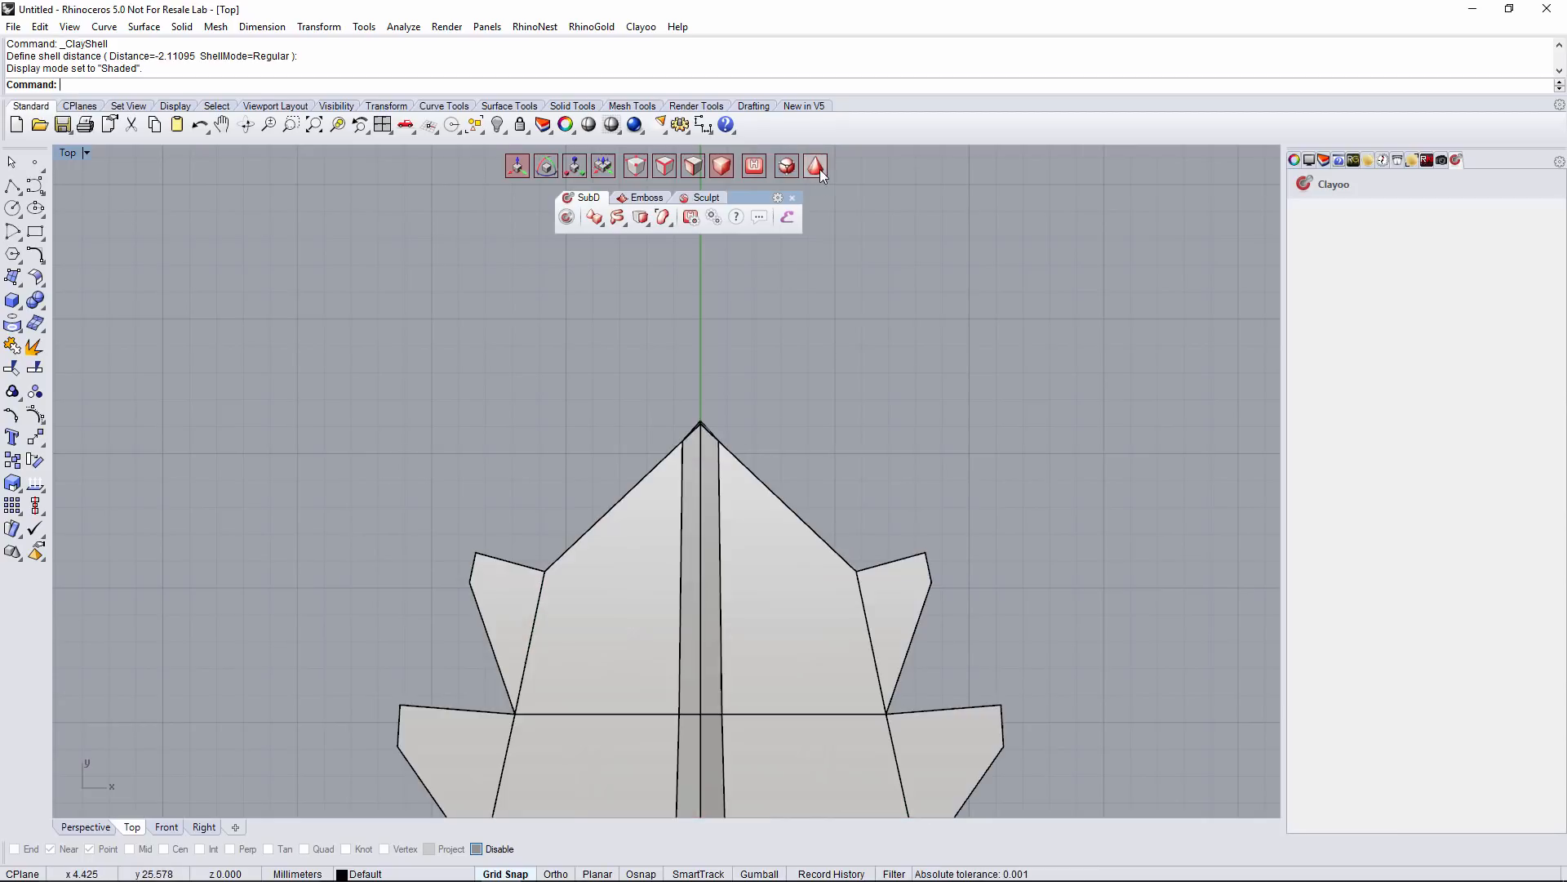
pyautogui.scroll(2, 724, 448)
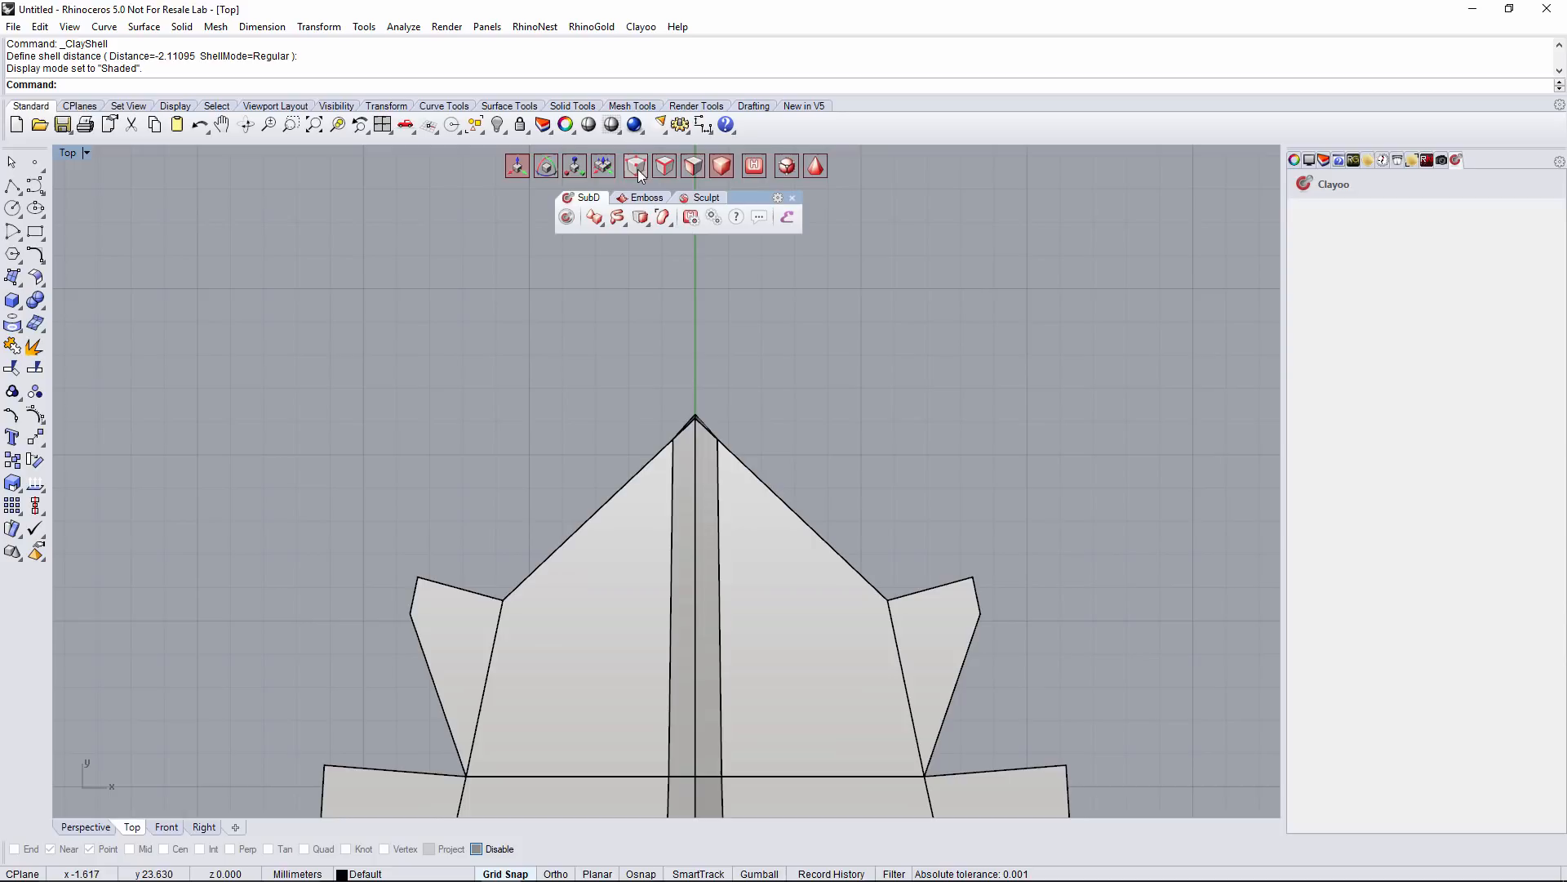
pyautogui.moveTo(648, 424); pyautogui.dragTo(927, 457)
pyautogui.click(574, 172)
pyautogui.click(928, 457)
pyautogui.scroll(-6, 927, 457)
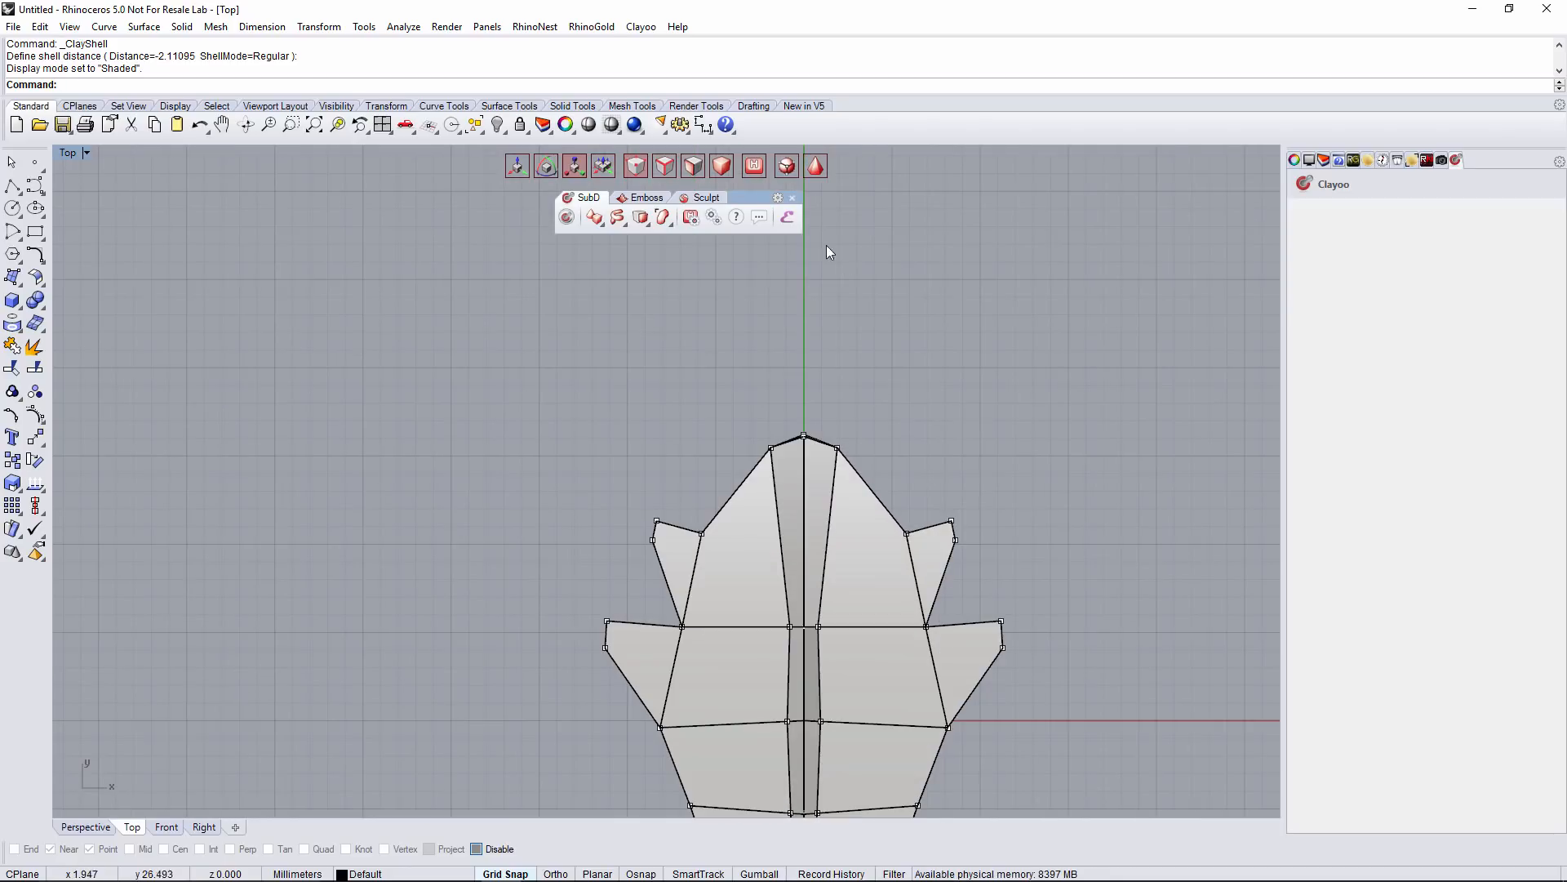
# Switch the body to smooth display and select the whole object in the Perspective view
pyautogui.click(814, 166)
pyautogui.scroll(5, 867, 442)
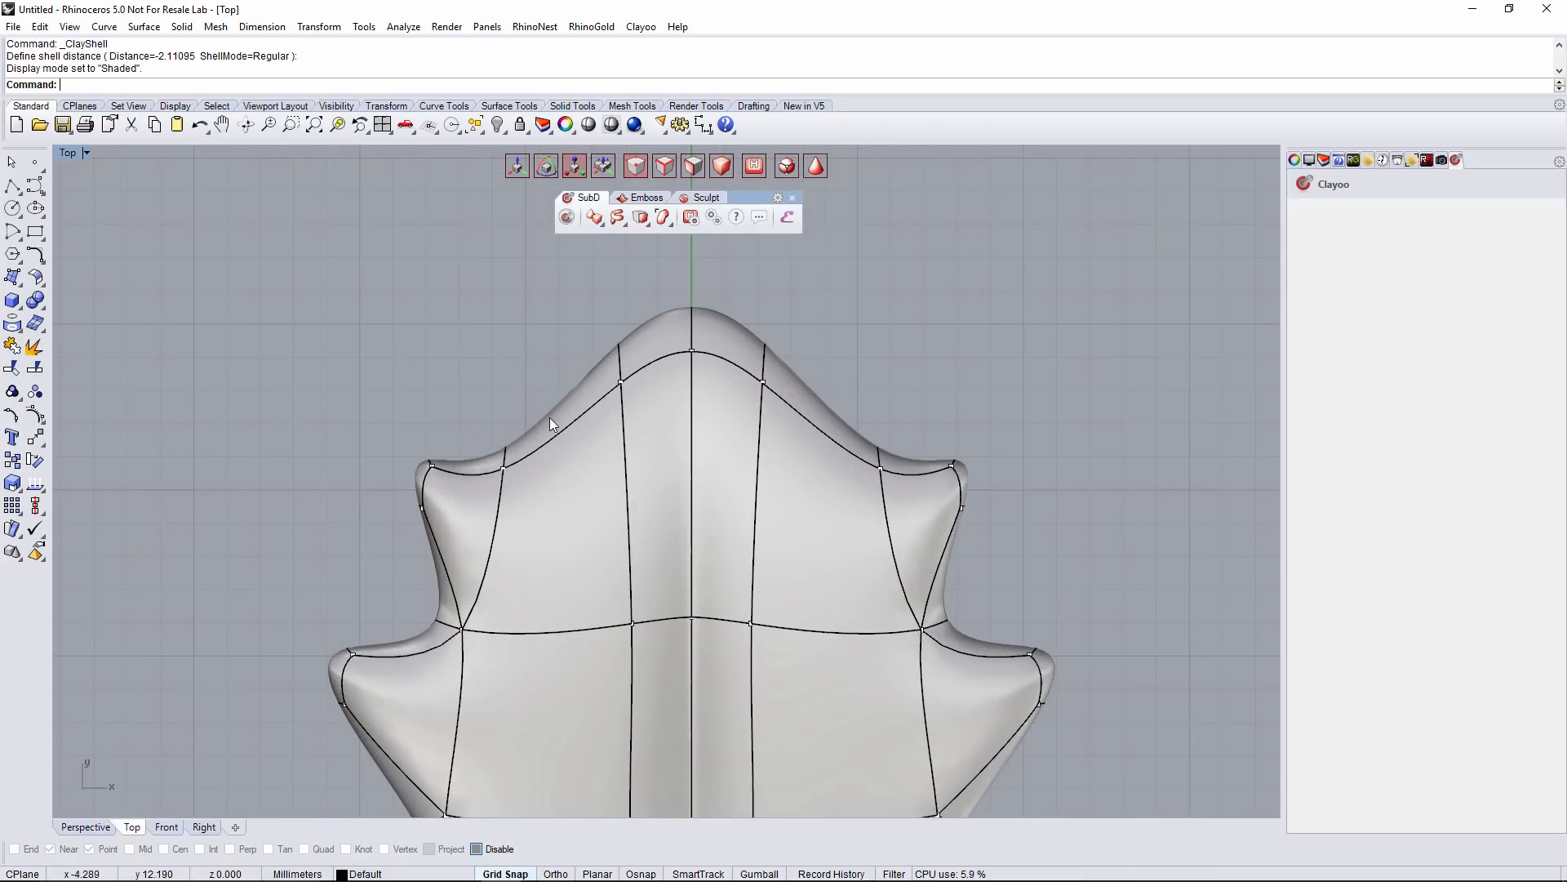
pyautogui.click(85, 827)
pyautogui.moveTo(620, 458); pyautogui.dragTo(604, 337, button='right')
pyautogui.moveTo(765, 400); pyautogui.dragTo(789, 305, button='right')
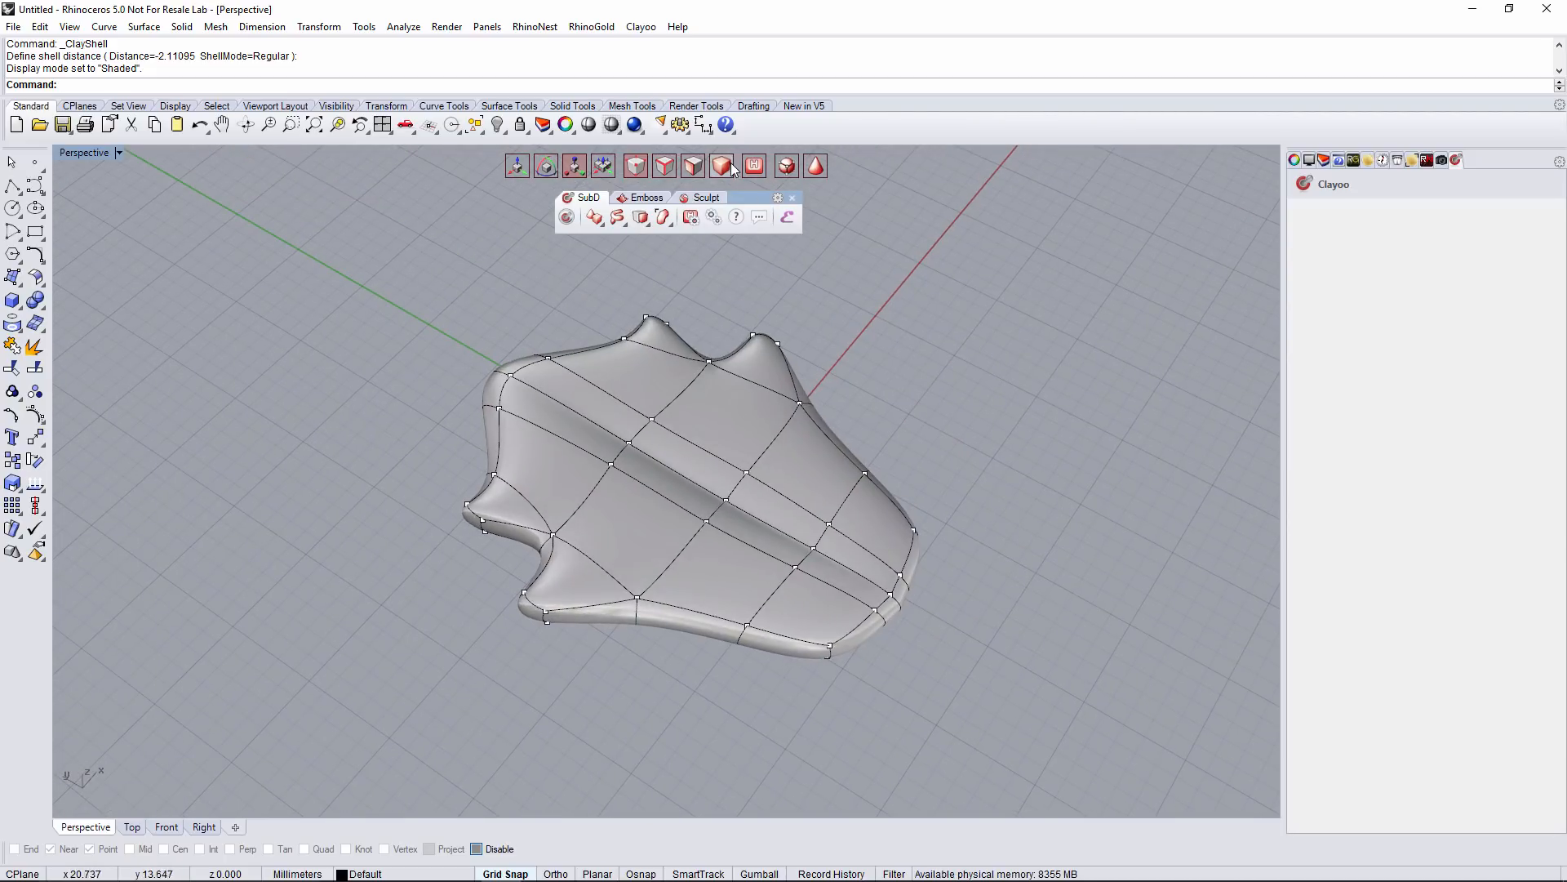
pyautogui.click(733, 365)
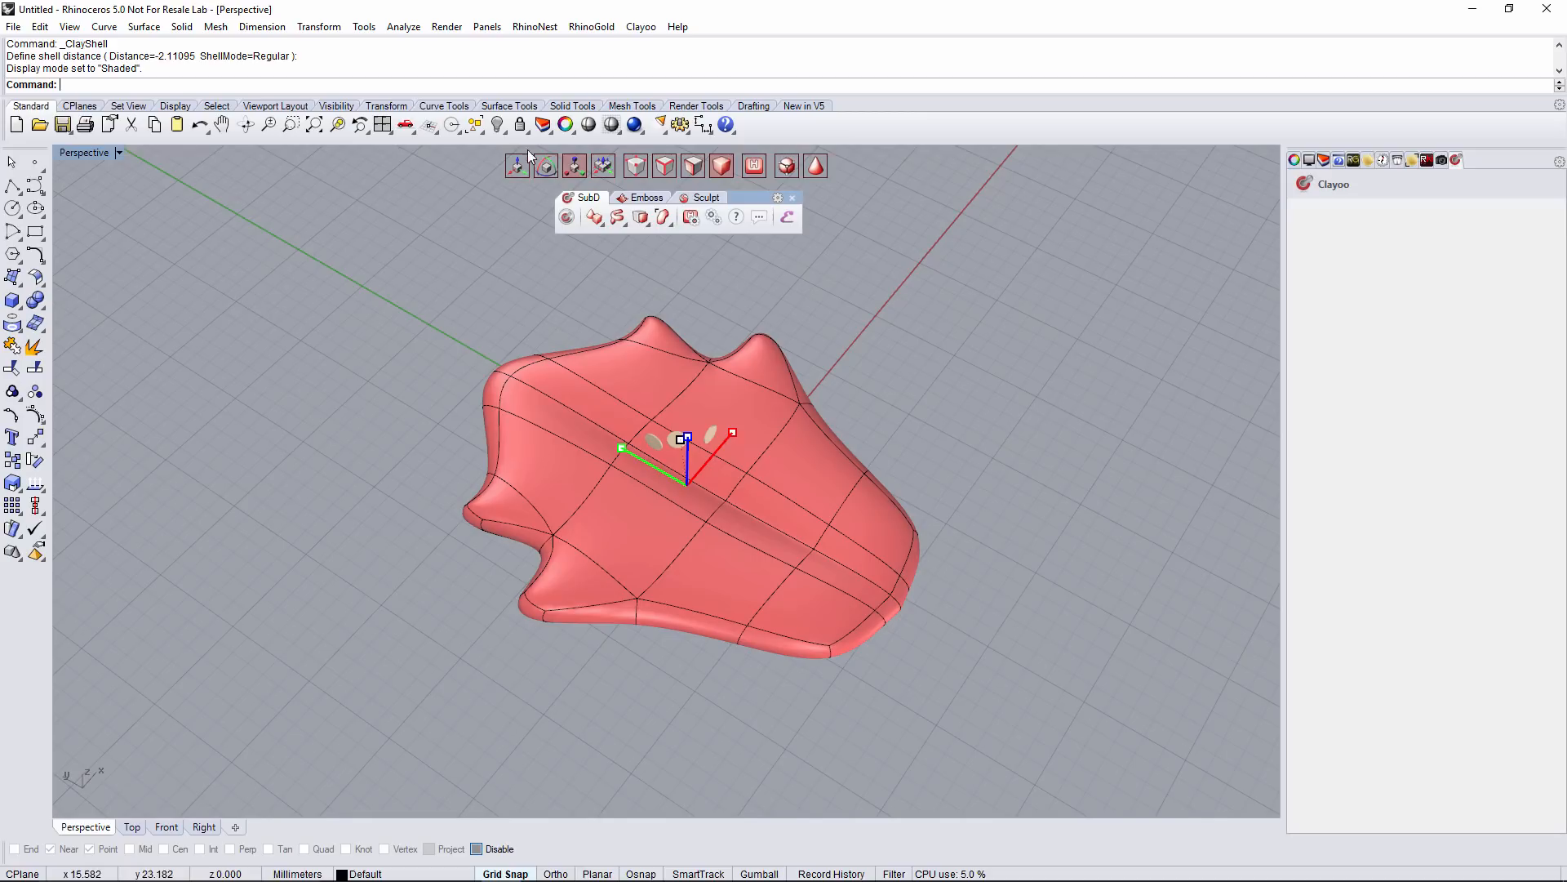
pyautogui.moveTo(537, 279); pyautogui.dragTo(251, 497, button='right')
pyautogui.moveTo(684, 516); pyautogui.dragTo(547, 635, button='right')
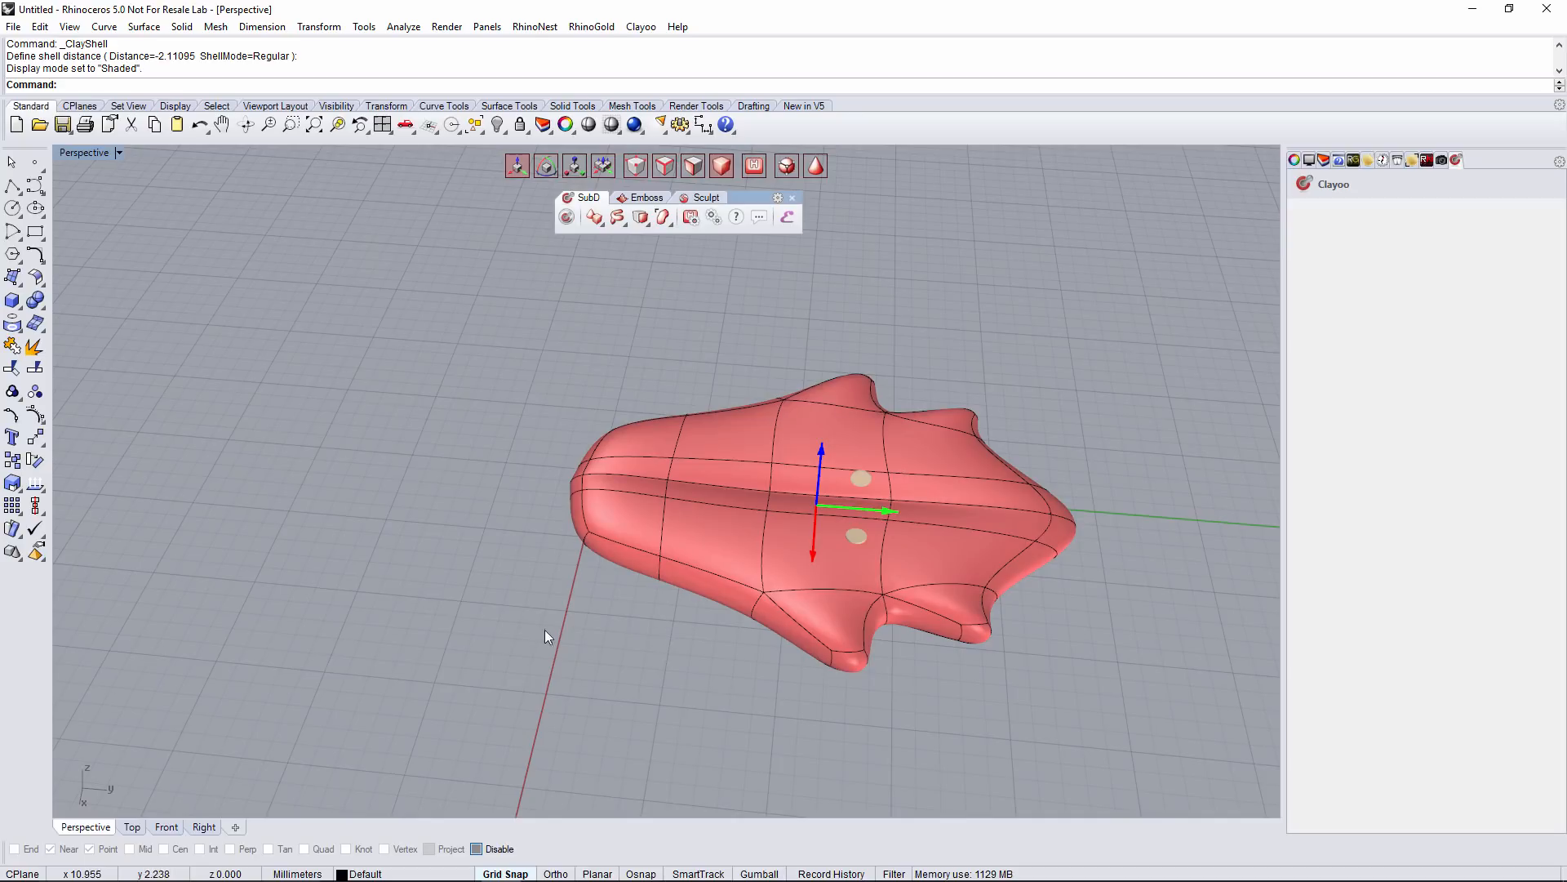
# Set the Right view to Shaded and move the body up in Z and slightly toward negative Y
pyautogui.click(205, 826)
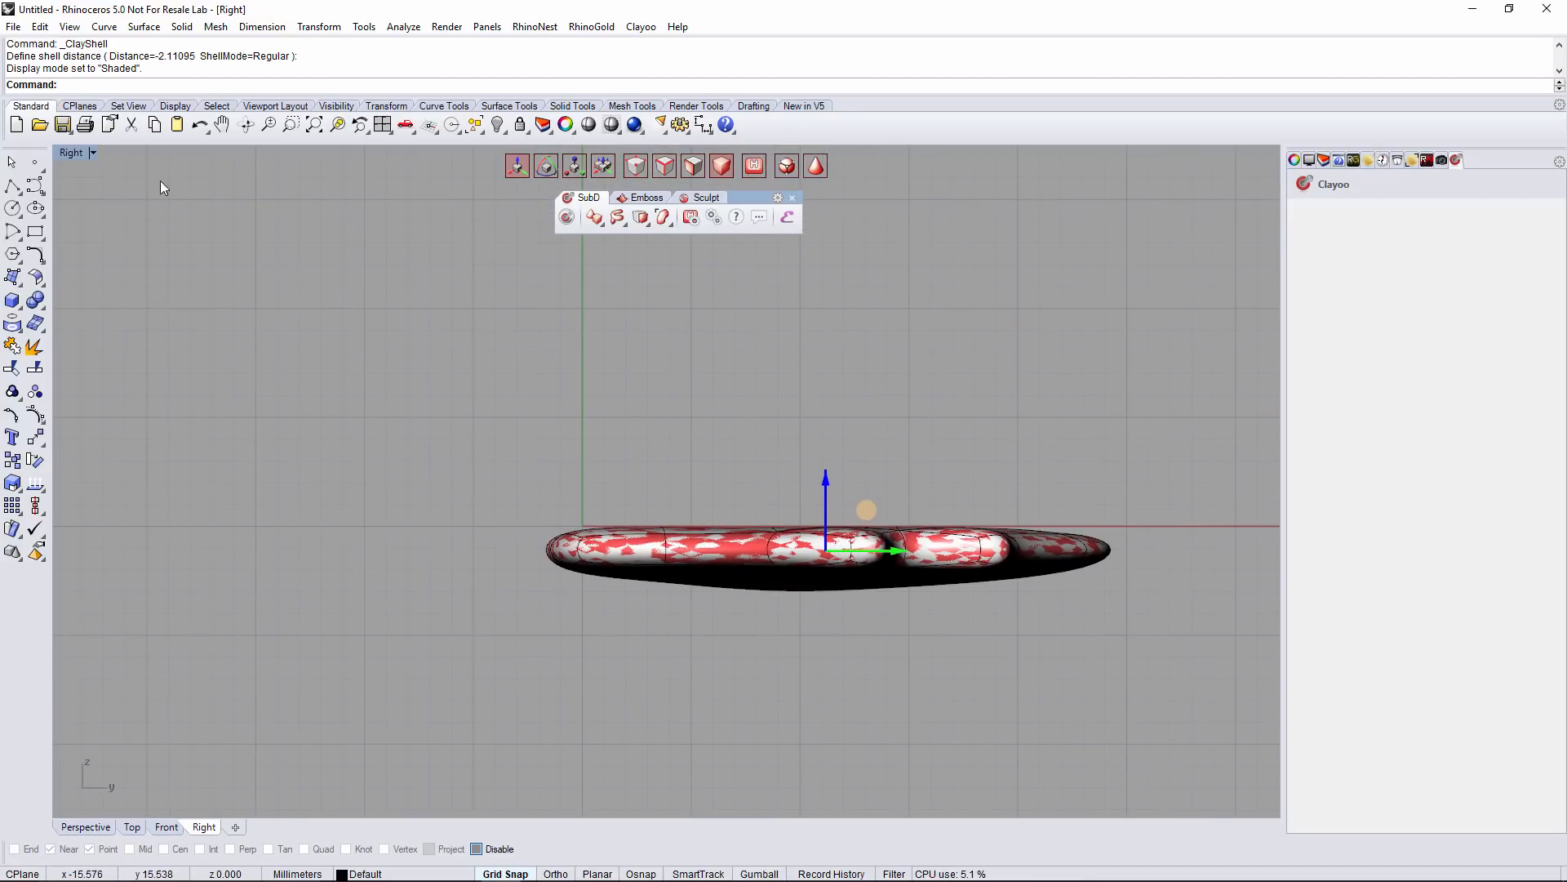
pyautogui.click(71, 152)
pyautogui.click(81, 227)
pyautogui.moveTo(658, 386); pyautogui.dragTo(625, 400, button='right')
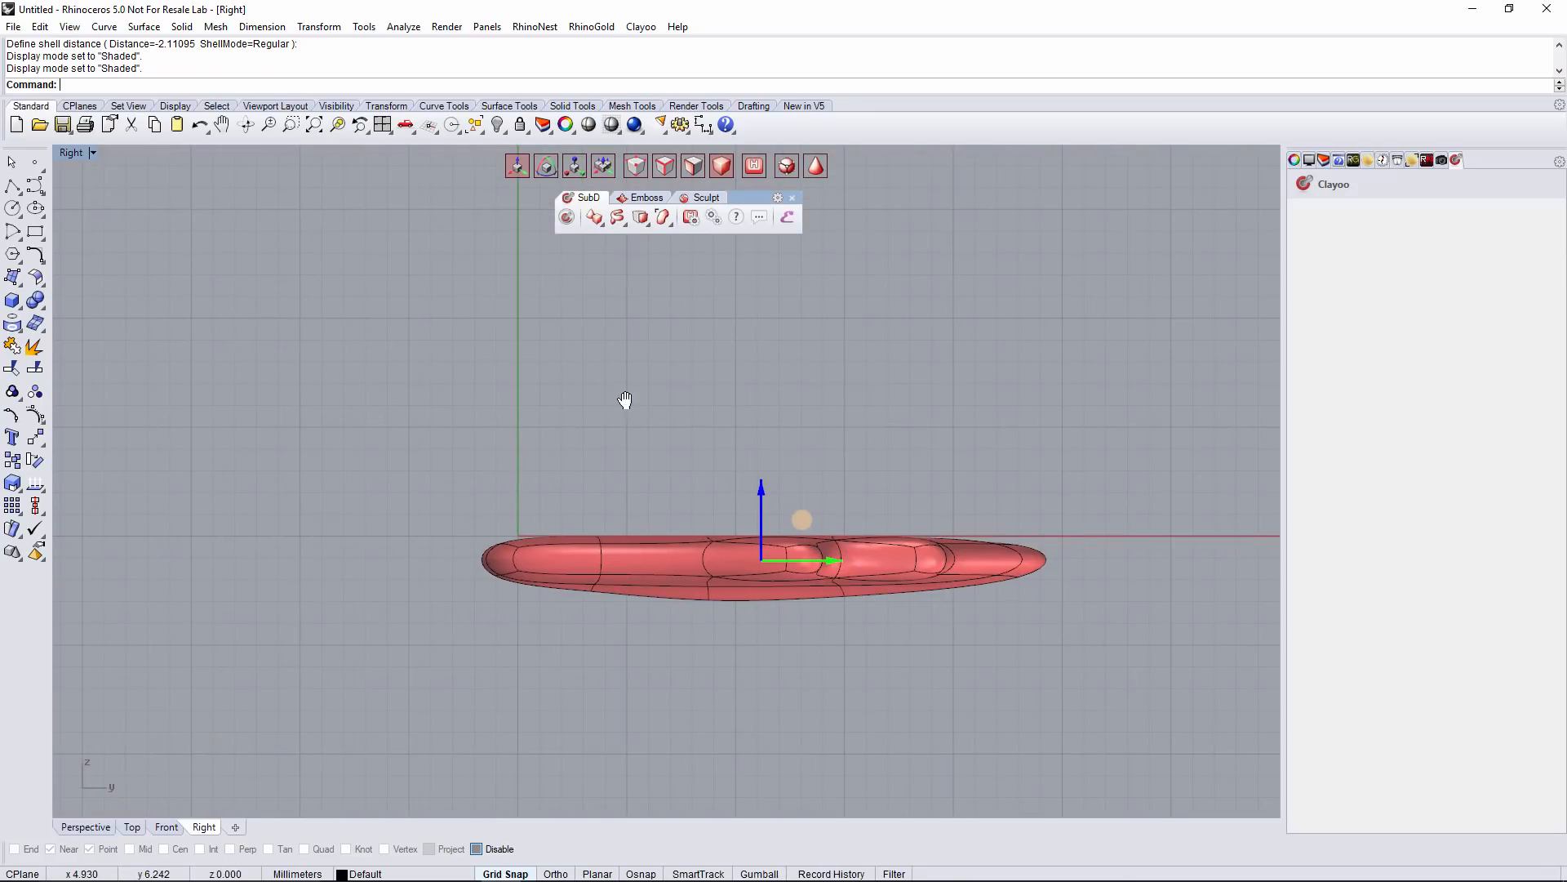
pyautogui.moveTo(766, 493); pyautogui.dragTo(766, 474)
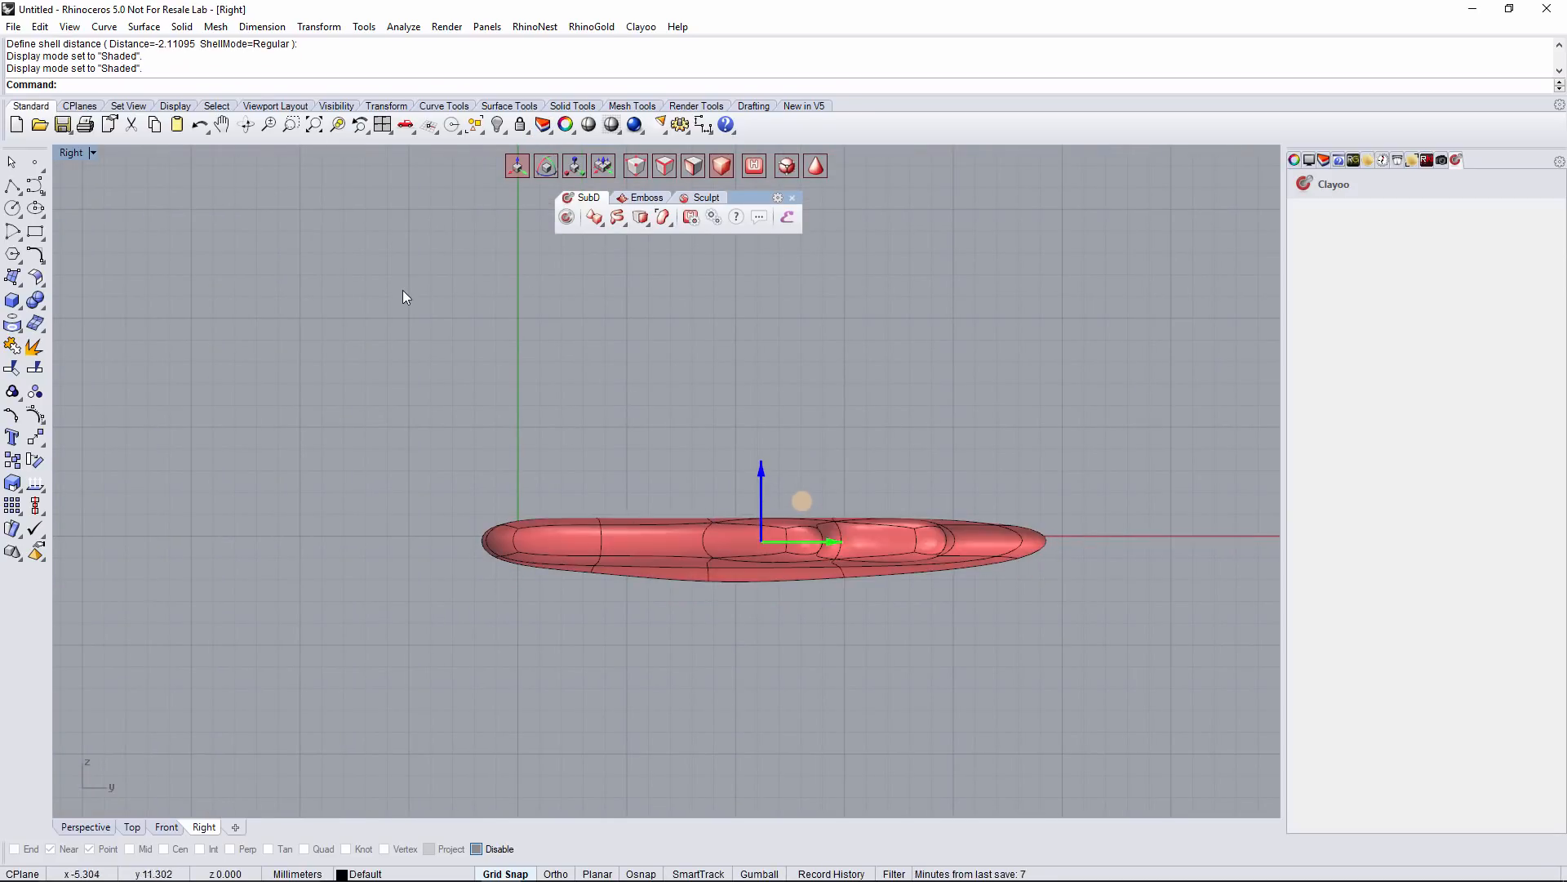
pyautogui.moveTo(828, 542); pyautogui.dragTo(819, 537)
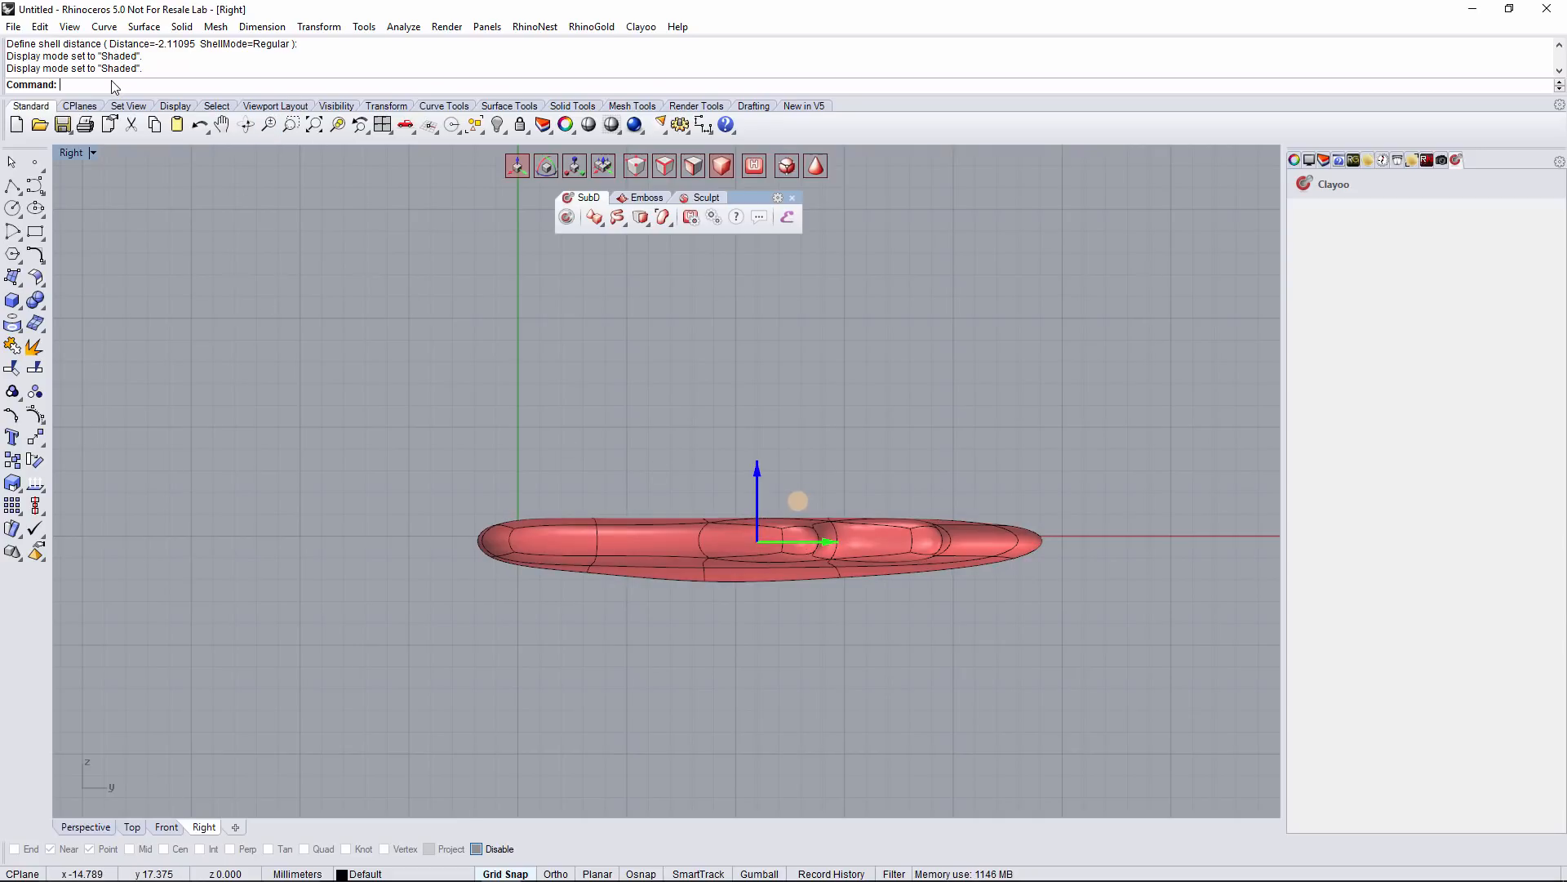
# Bend the body upward along a horizontal spine from the origin to beyond the tip, through the point 23, 7
pyautogui.write('bend')
pyautogui.press('Return')
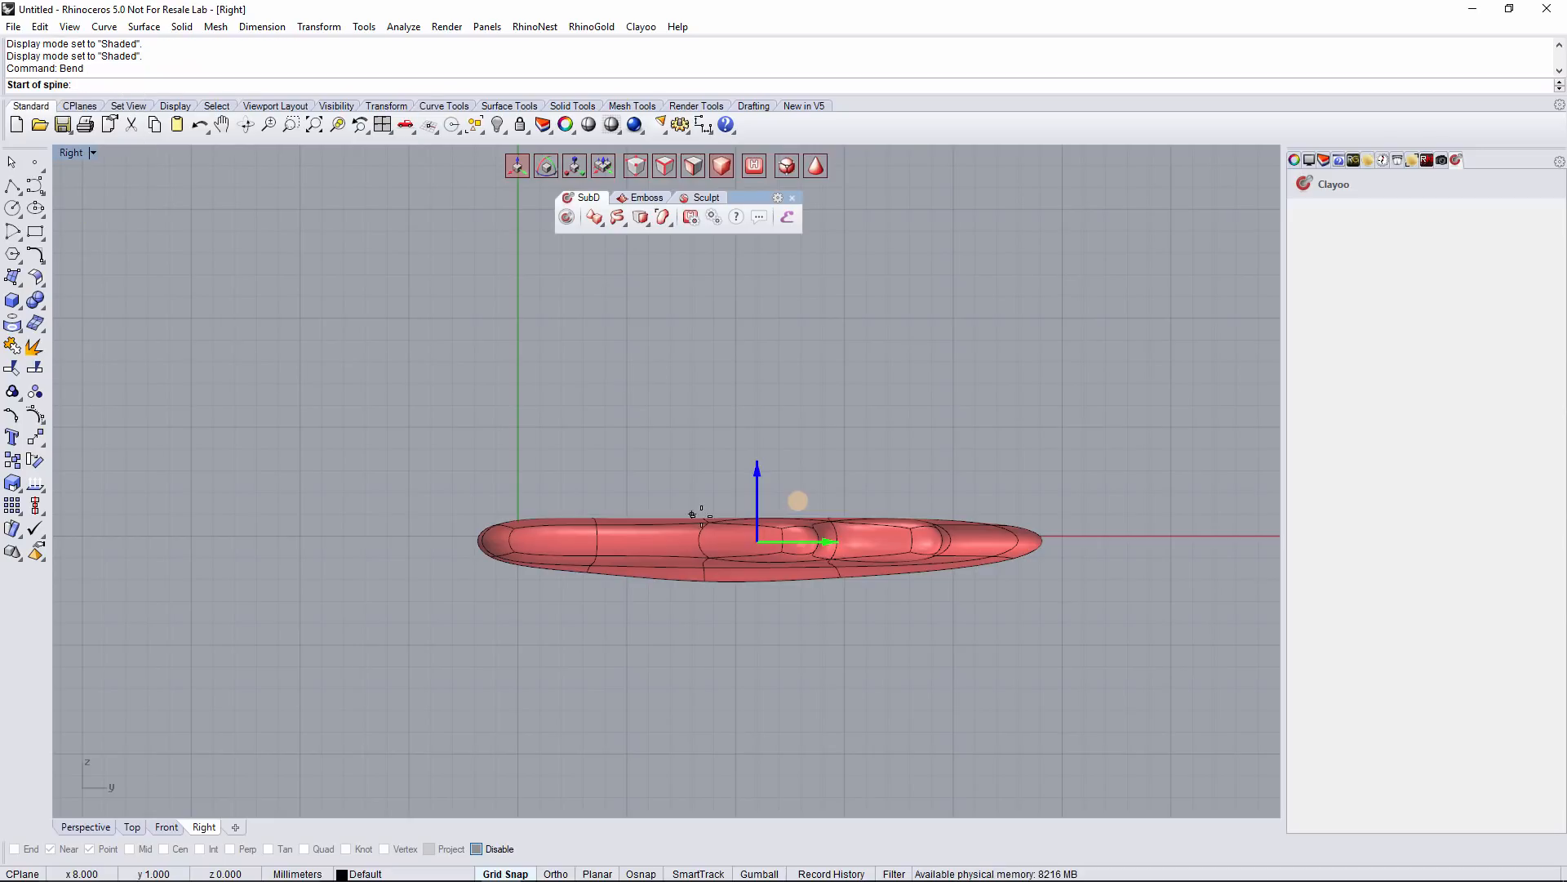
pyautogui.click(520, 536)
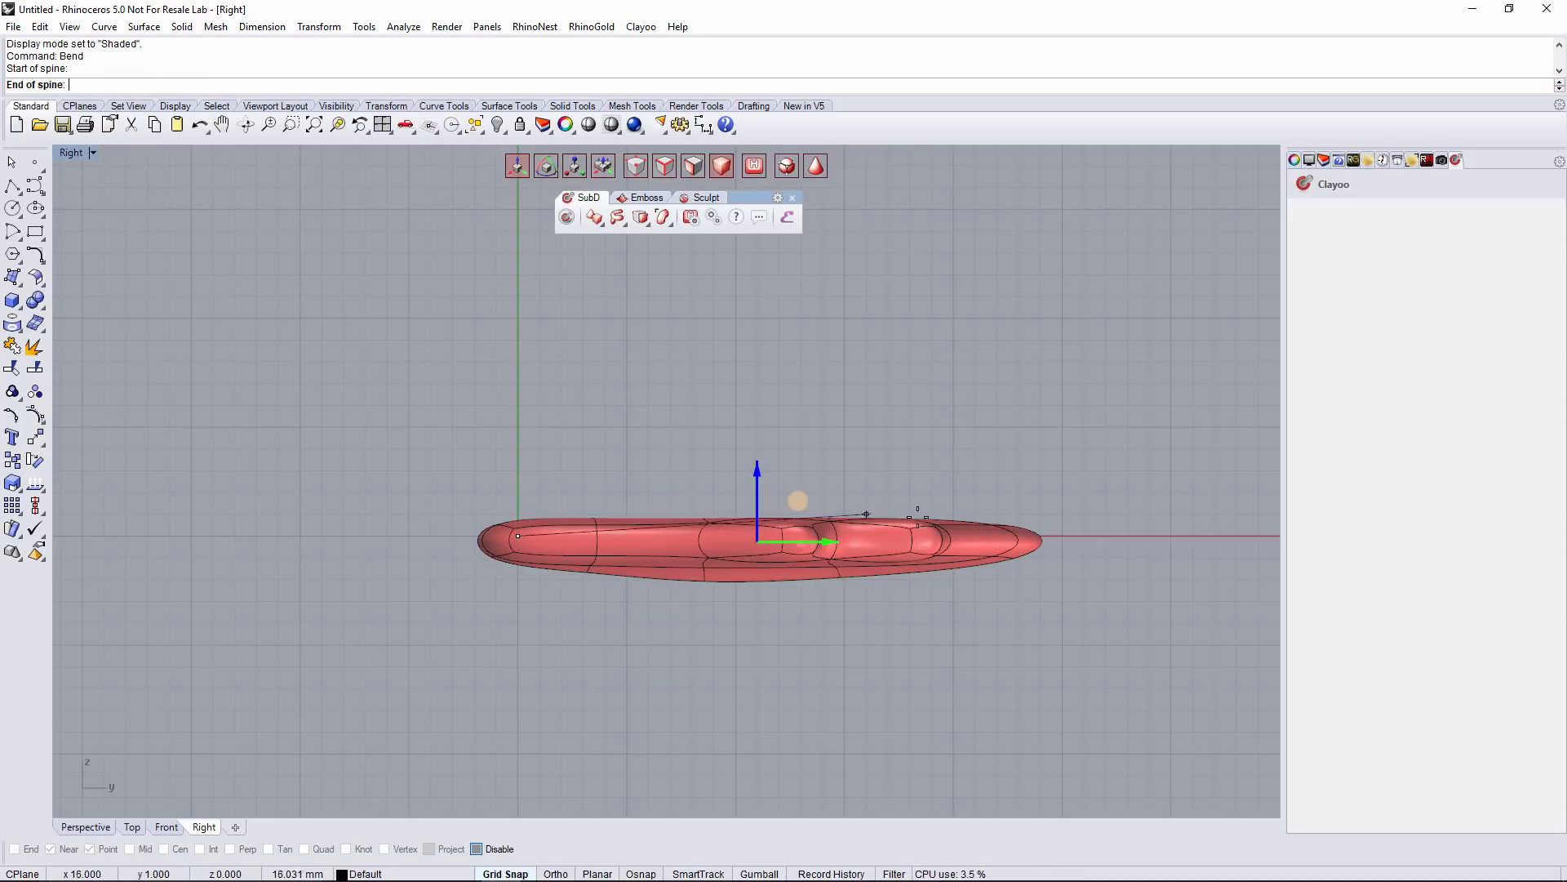
pyautogui.click(1084, 535)
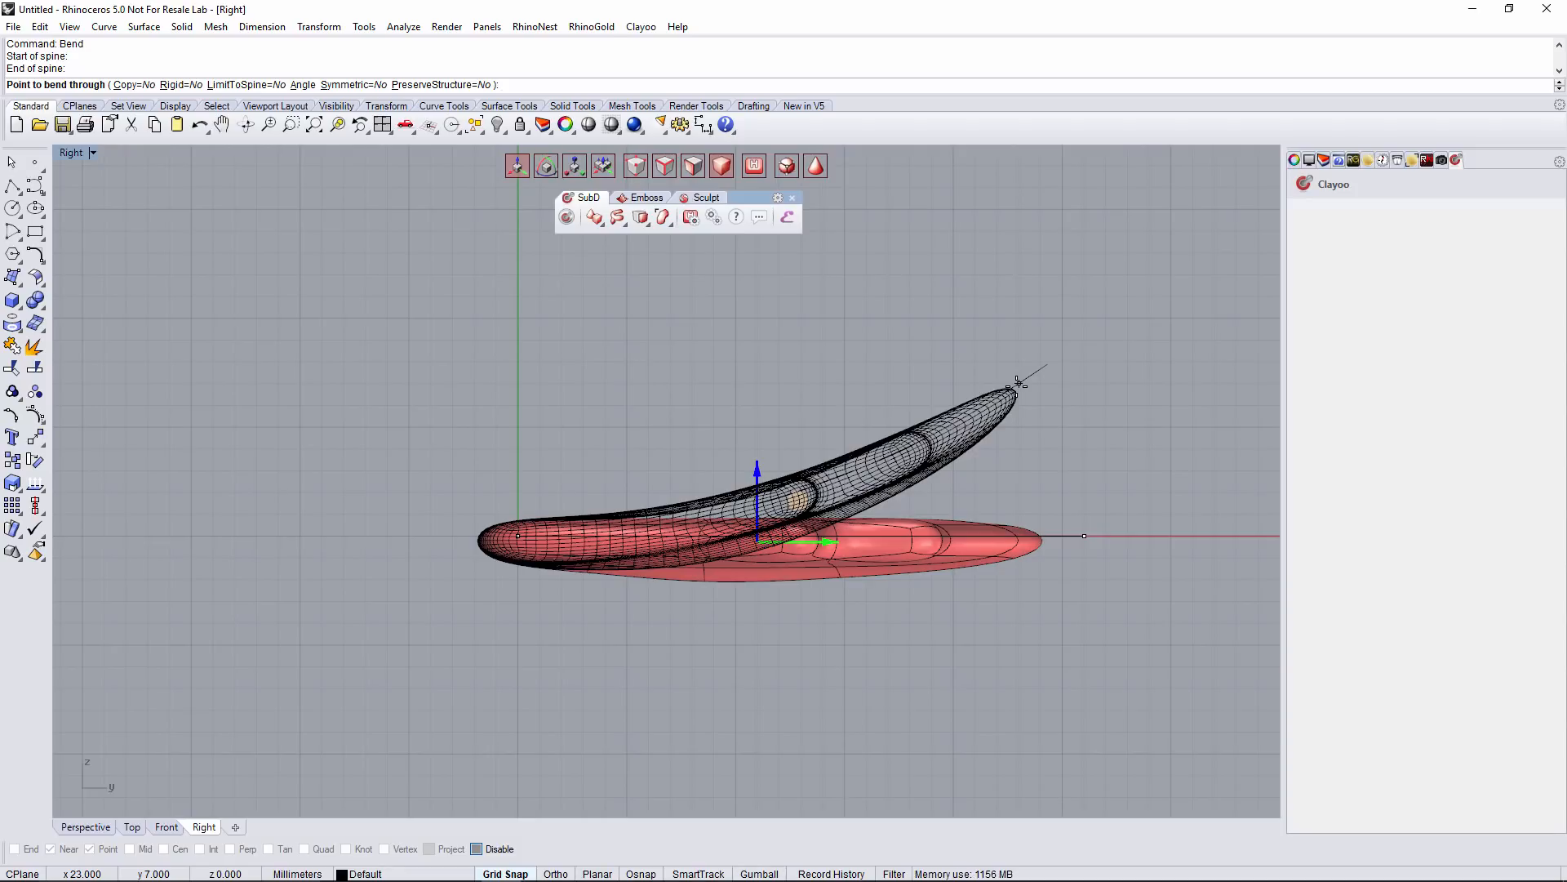
pyautogui.click(1018, 382)
pyautogui.click(86, 827)
pyautogui.moveTo(816, 571); pyautogui.dragTo(836, 605, button='right')
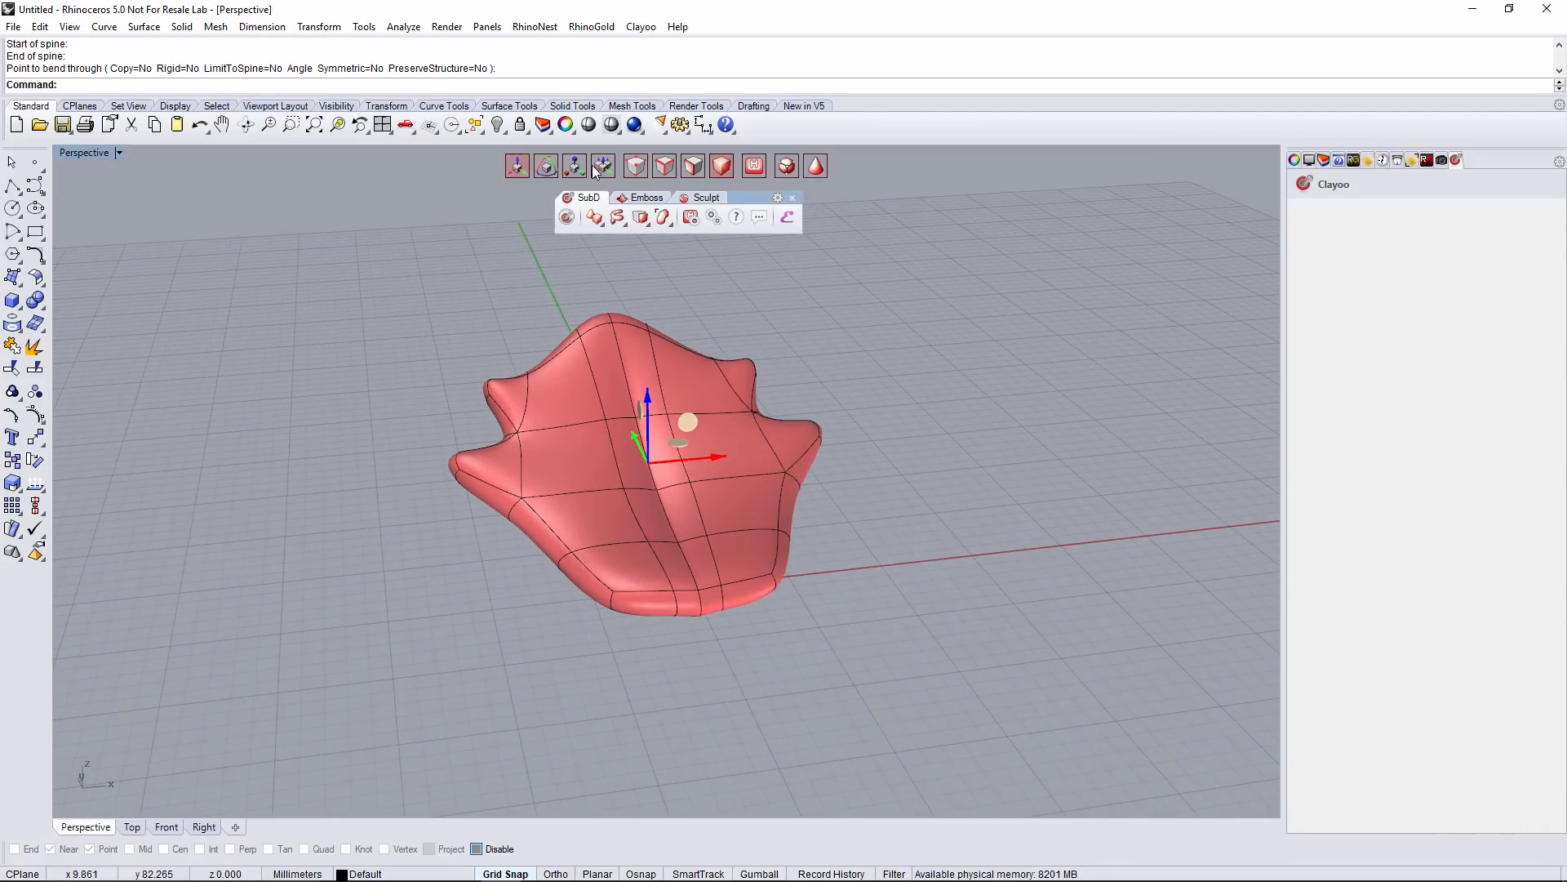
# Rotate the leaf body about its Y axis to tilt it sideways and inspect the tilt from several angles
pyautogui.click(543, 172)
pyautogui.moveTo(707, 370); pyautogui.dragTo(722, 429, button='right')
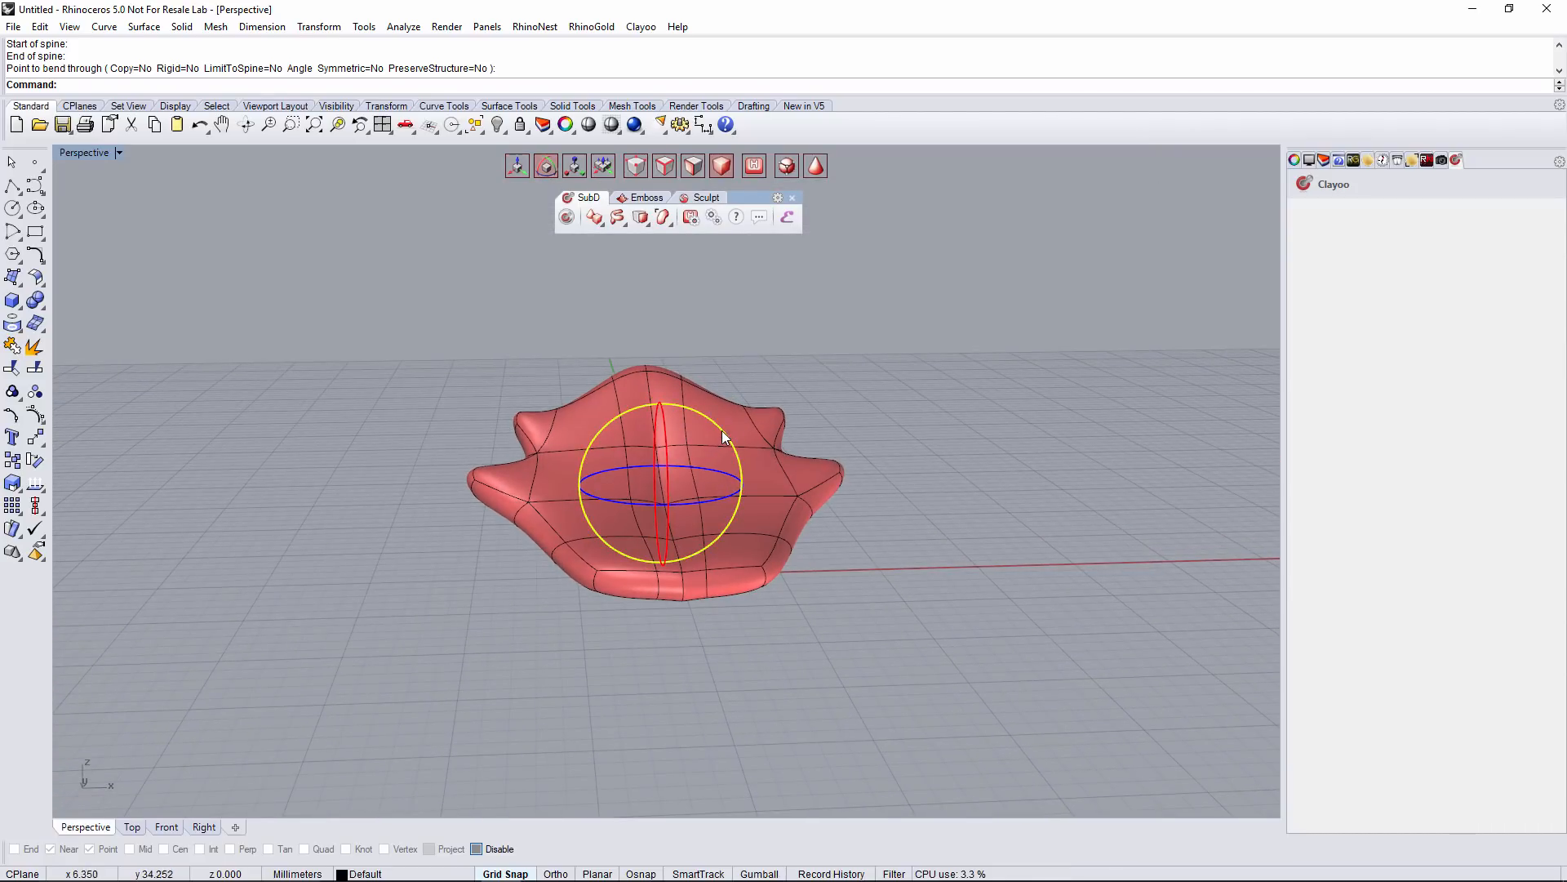
pyautogui.moveTo(723, 430); pyautogui.dragTo(821, 486)
pyautogui.moveTo(822, 486); pyautogui.dragTo(741, 591, button='right')
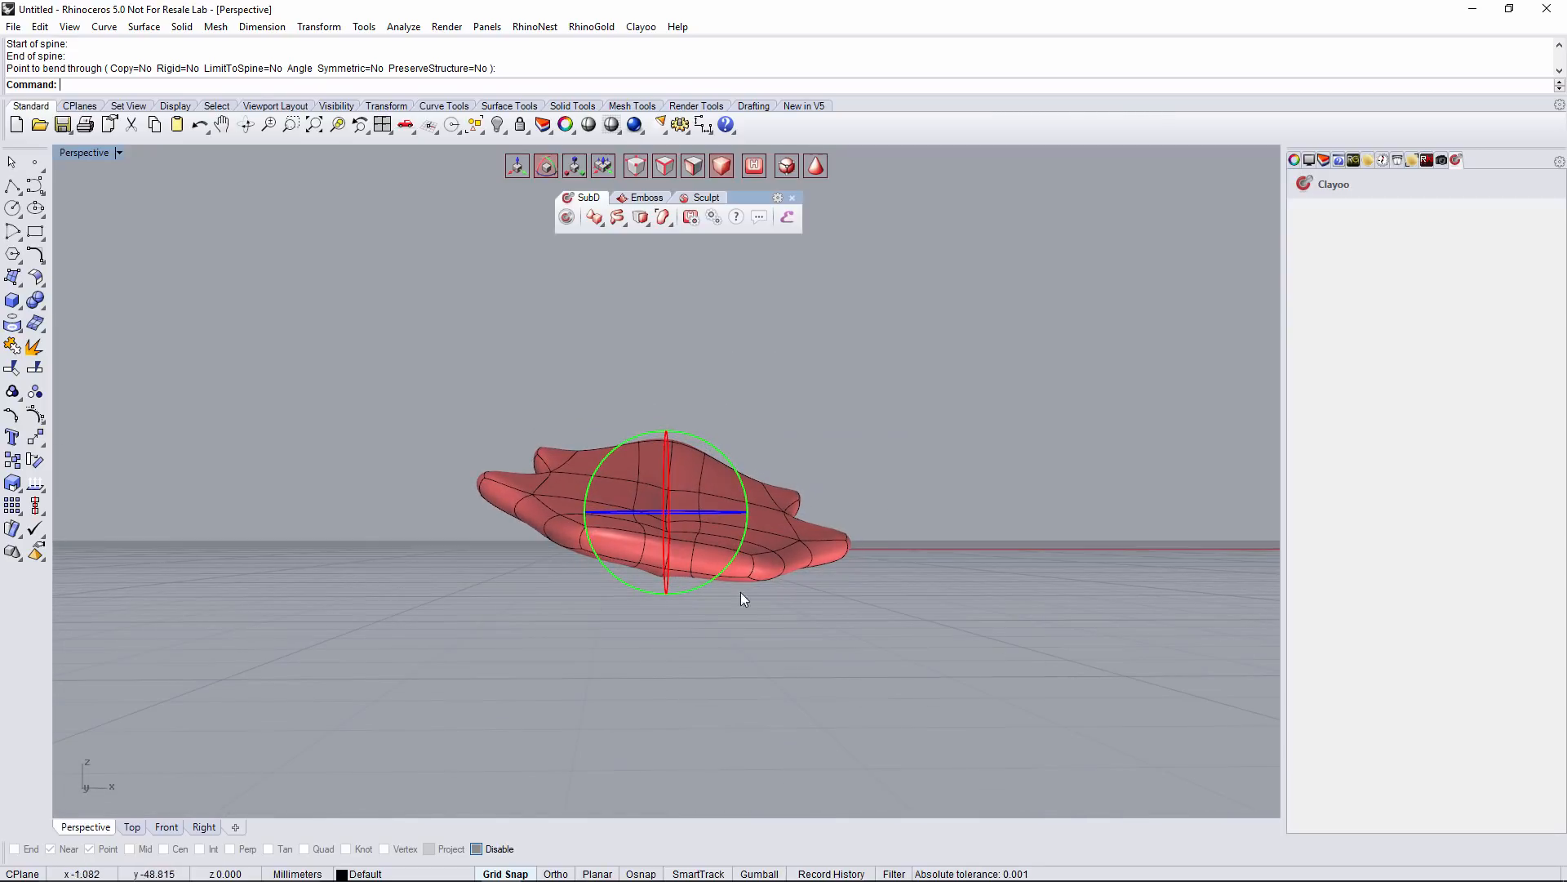
pyautogui.moveTo(278, 588); pyautogui.dragTo(707, 602, button='right')
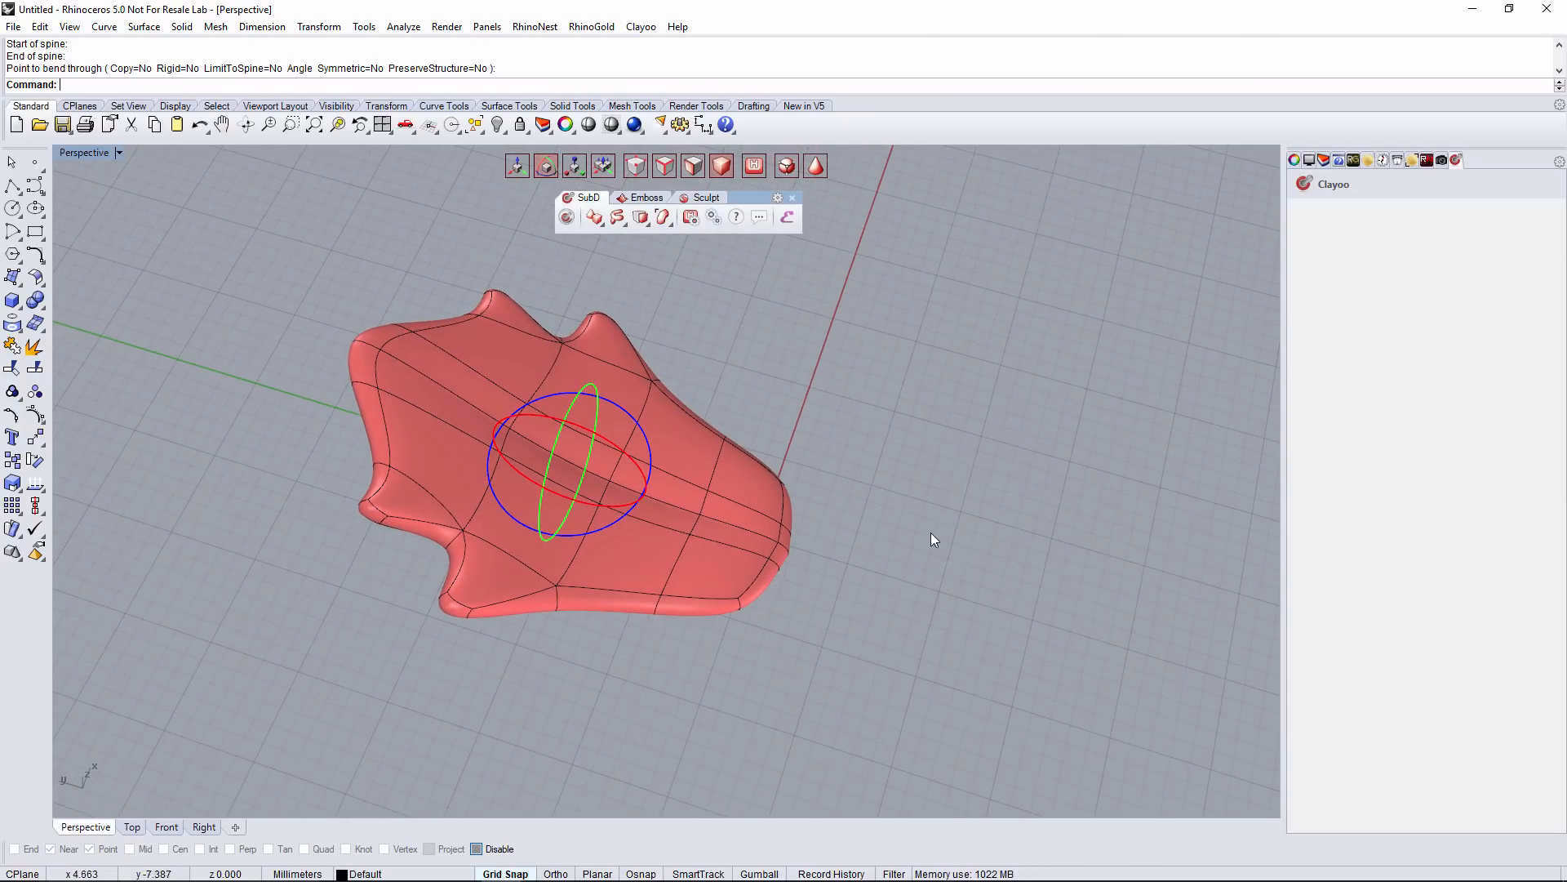
pyautogui.moveTo(631, 705); pyautogui.dragTo(777, 502, button='right')
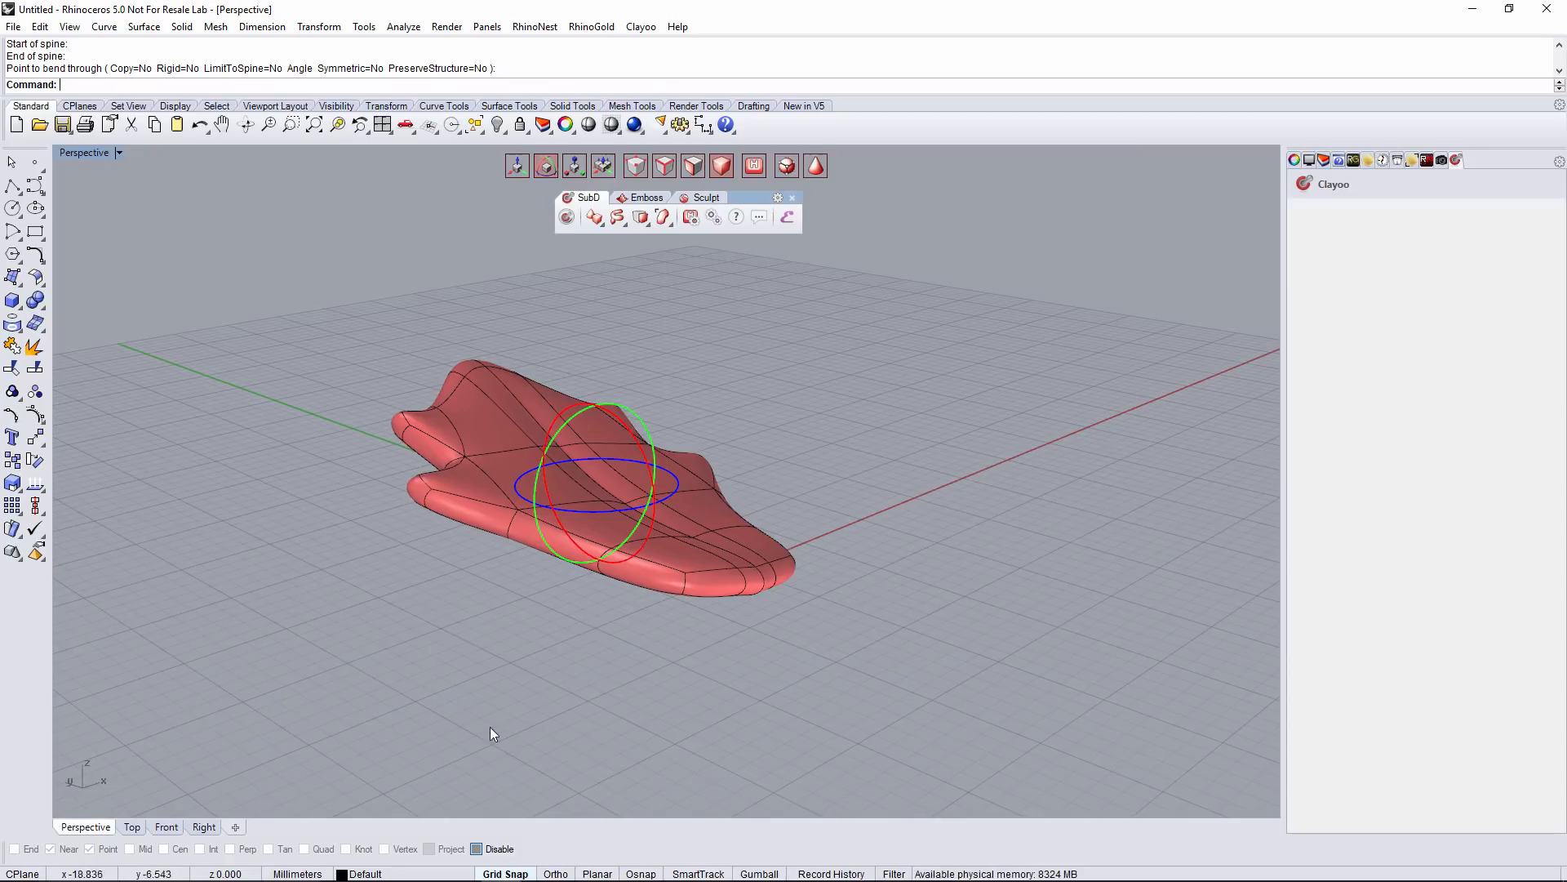
pyautogui.moveTo(698, 570); pyautogui.dragTo(745, 599, button='right')
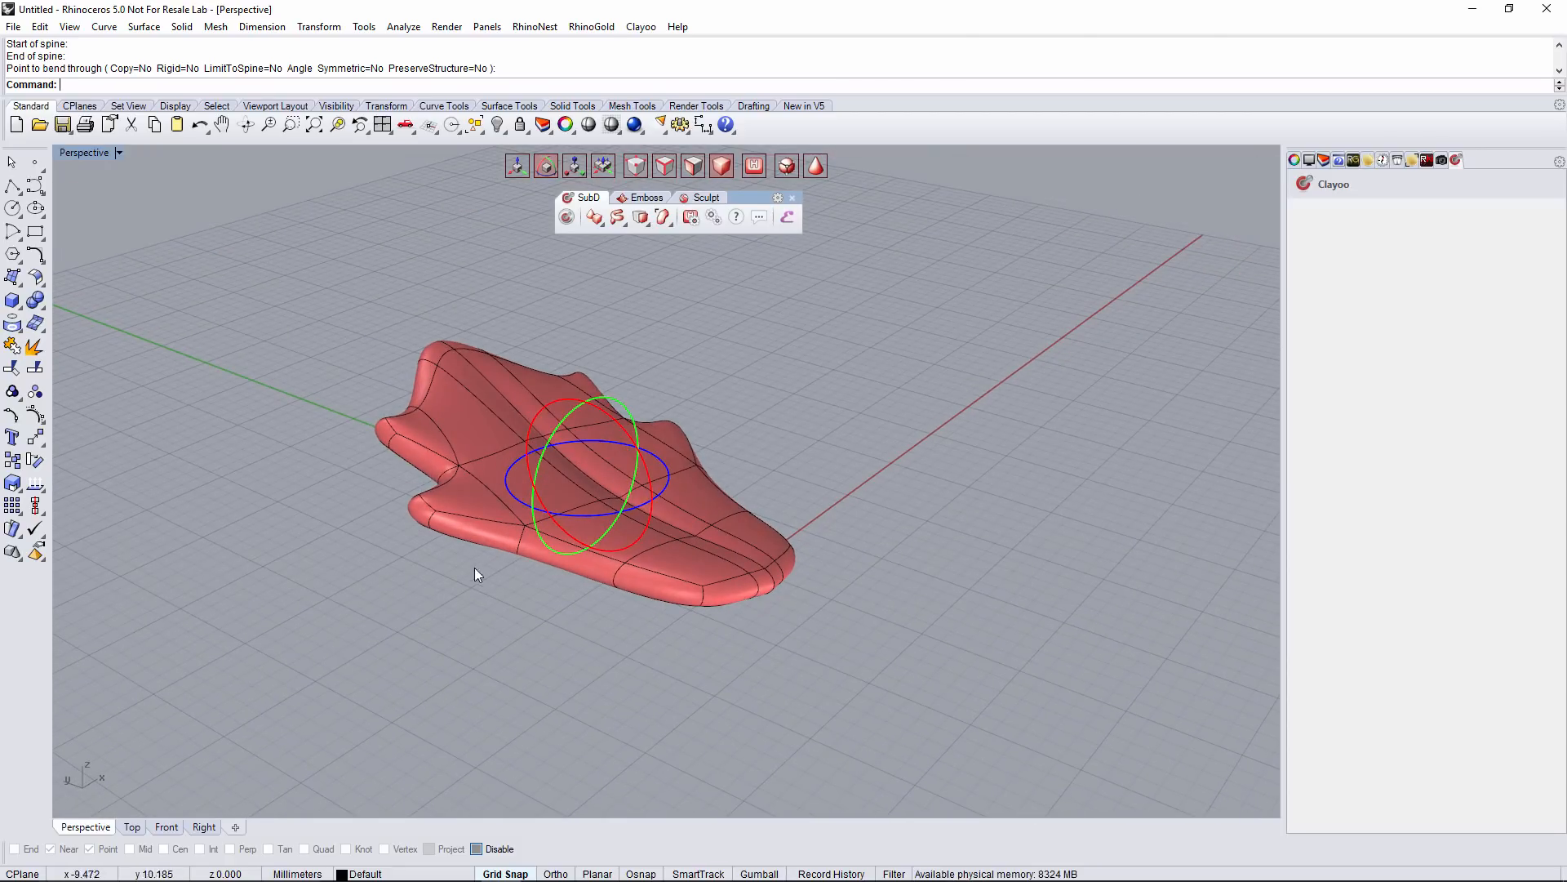
pyautogui.moveTo(473, 547); pyautogui.dragTo(792, 536, button='right')
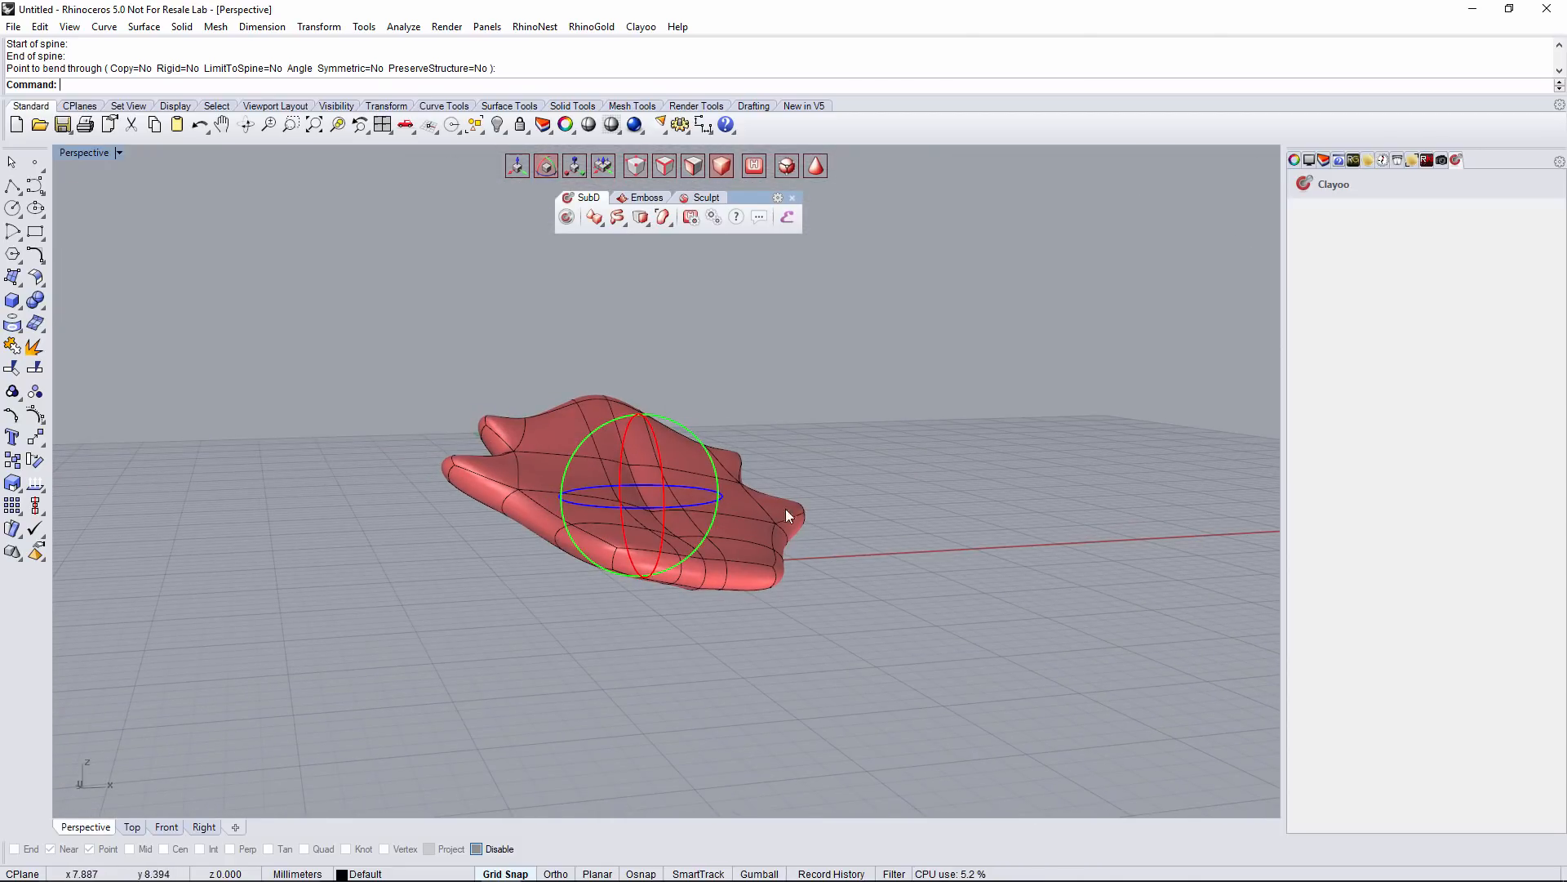
pyautogui.moveTo(601, 433); pyautogui.dragTo(895, 533, button='right')
pyautogui.click(852, 565)
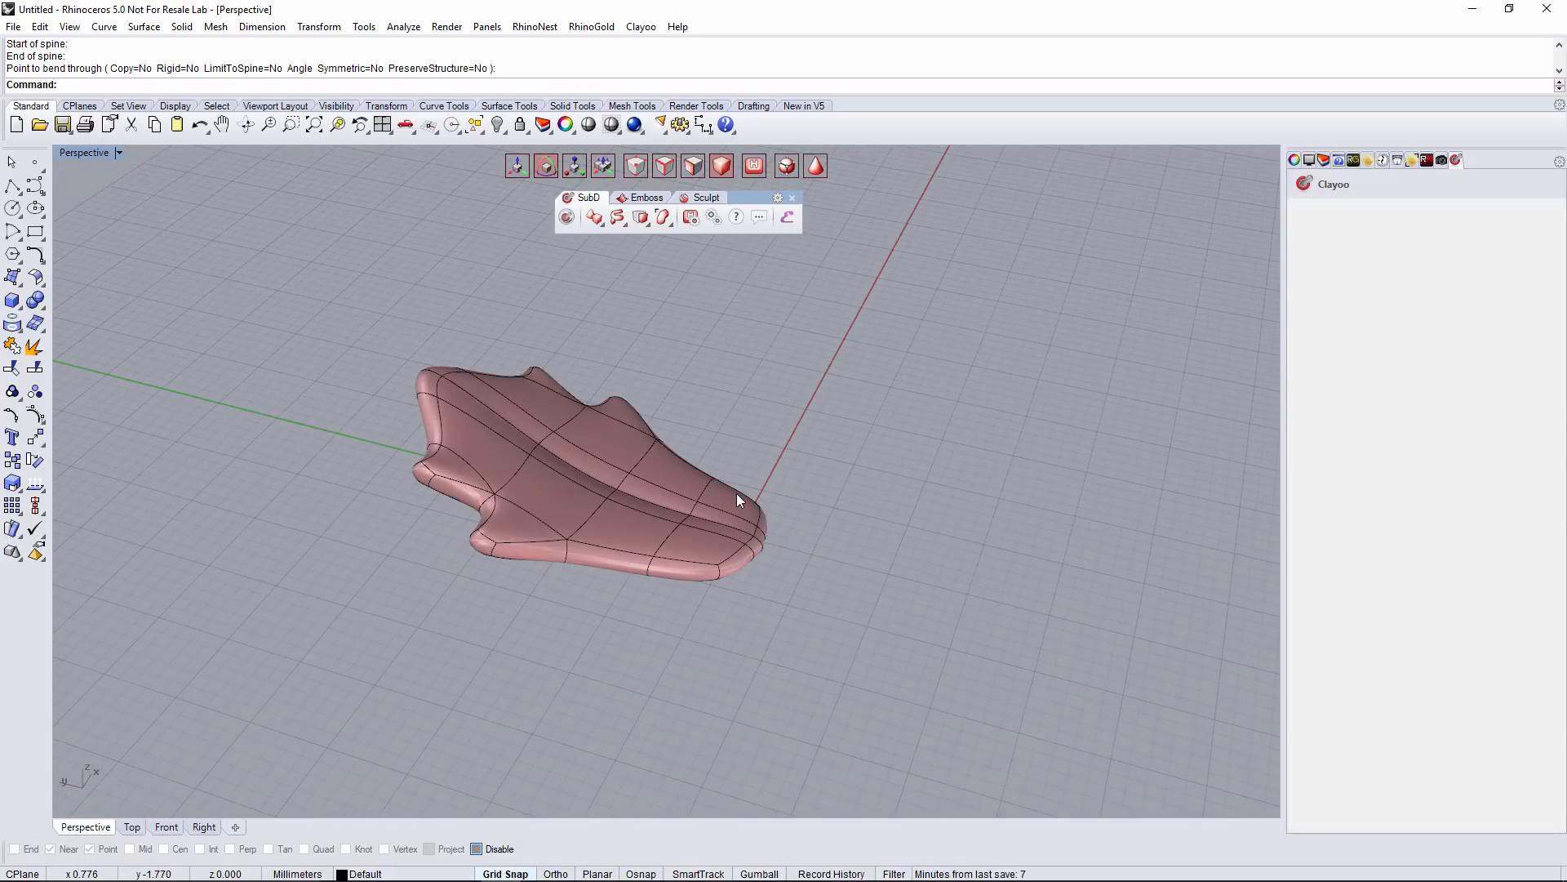
# Create a polar array of the tilted leaf around 0,0 with 6 items filling 360 degrees
pyautogui.moveTo(681, 501)
pyautogui.mouseDown(button='right')
pyautogui.moveTo(680, 606)
pyautogui.moveTo(695, 527)
pyautogui.mouseUp(button='right')
pyautogui.click(675, 599)
pyautogui.click(227, 85)
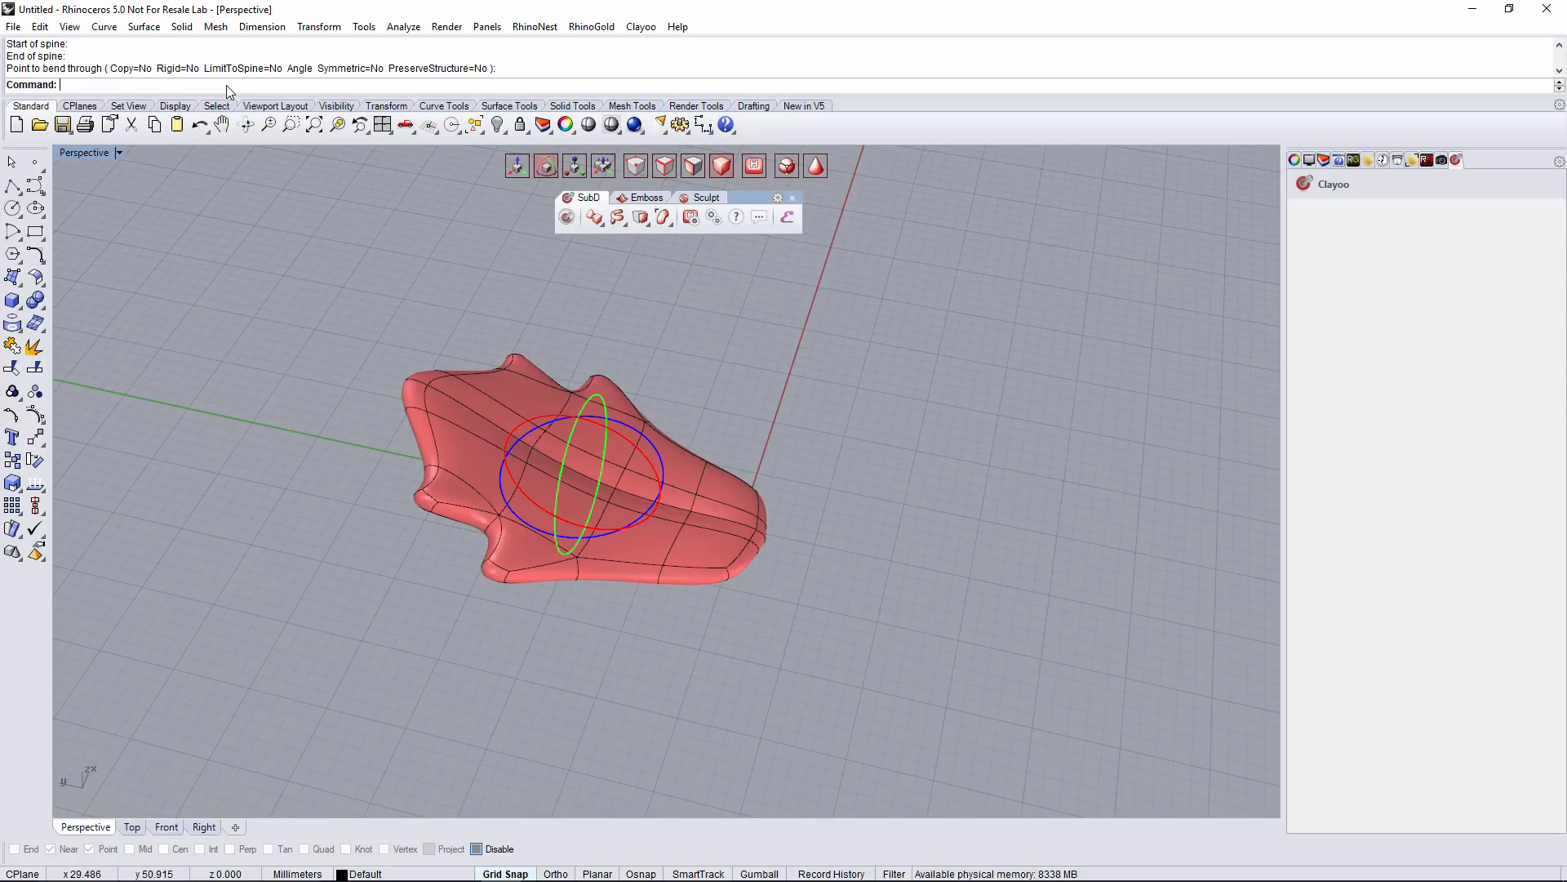
pyautogui.write('Array')
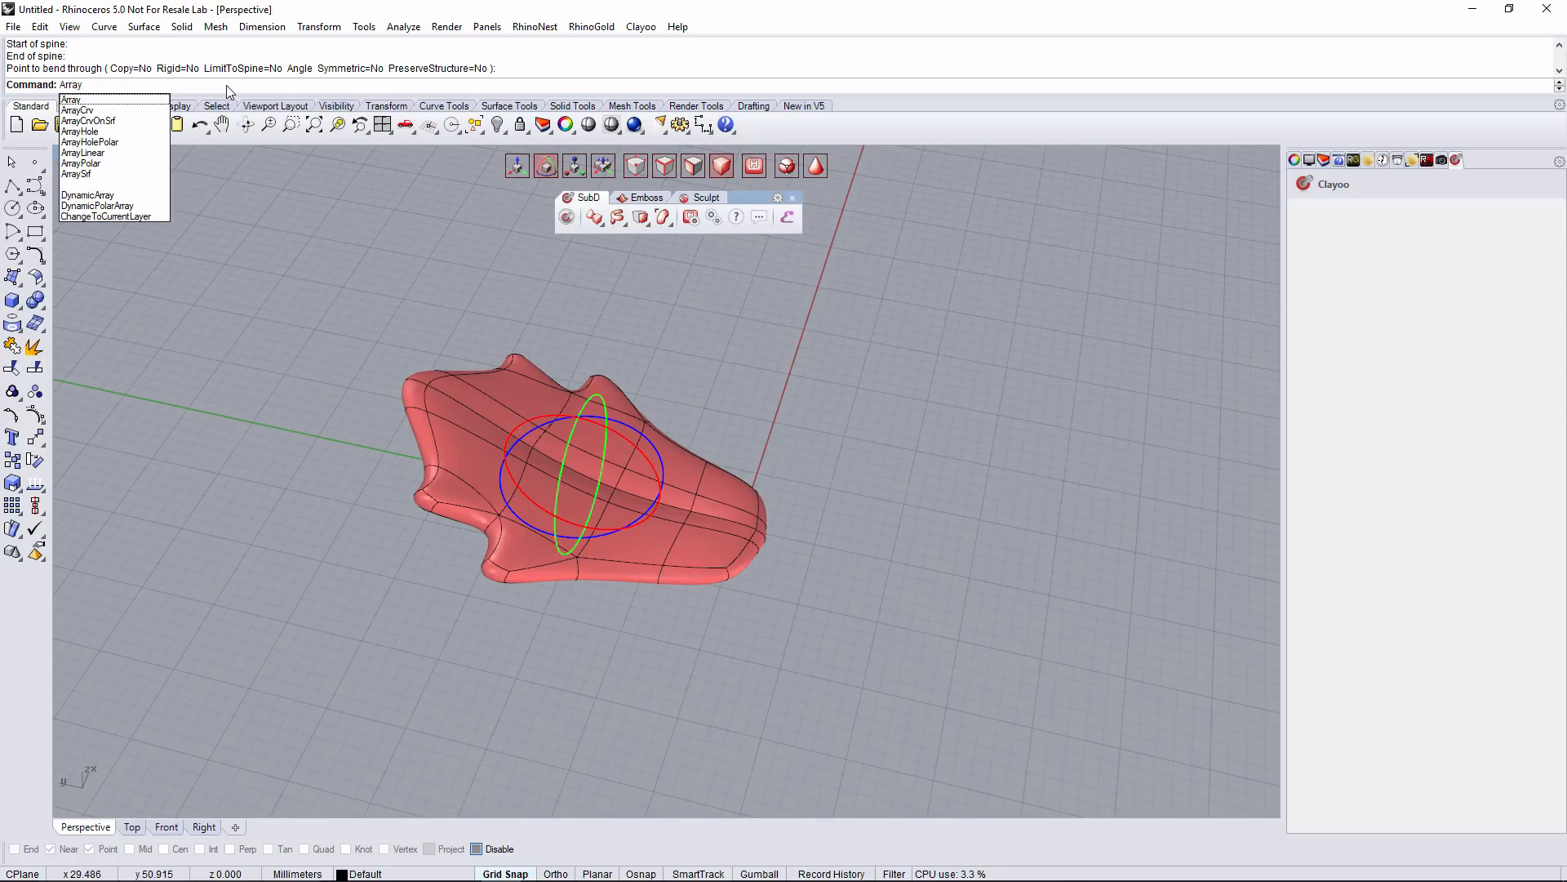
pyautogui.write('Polar')
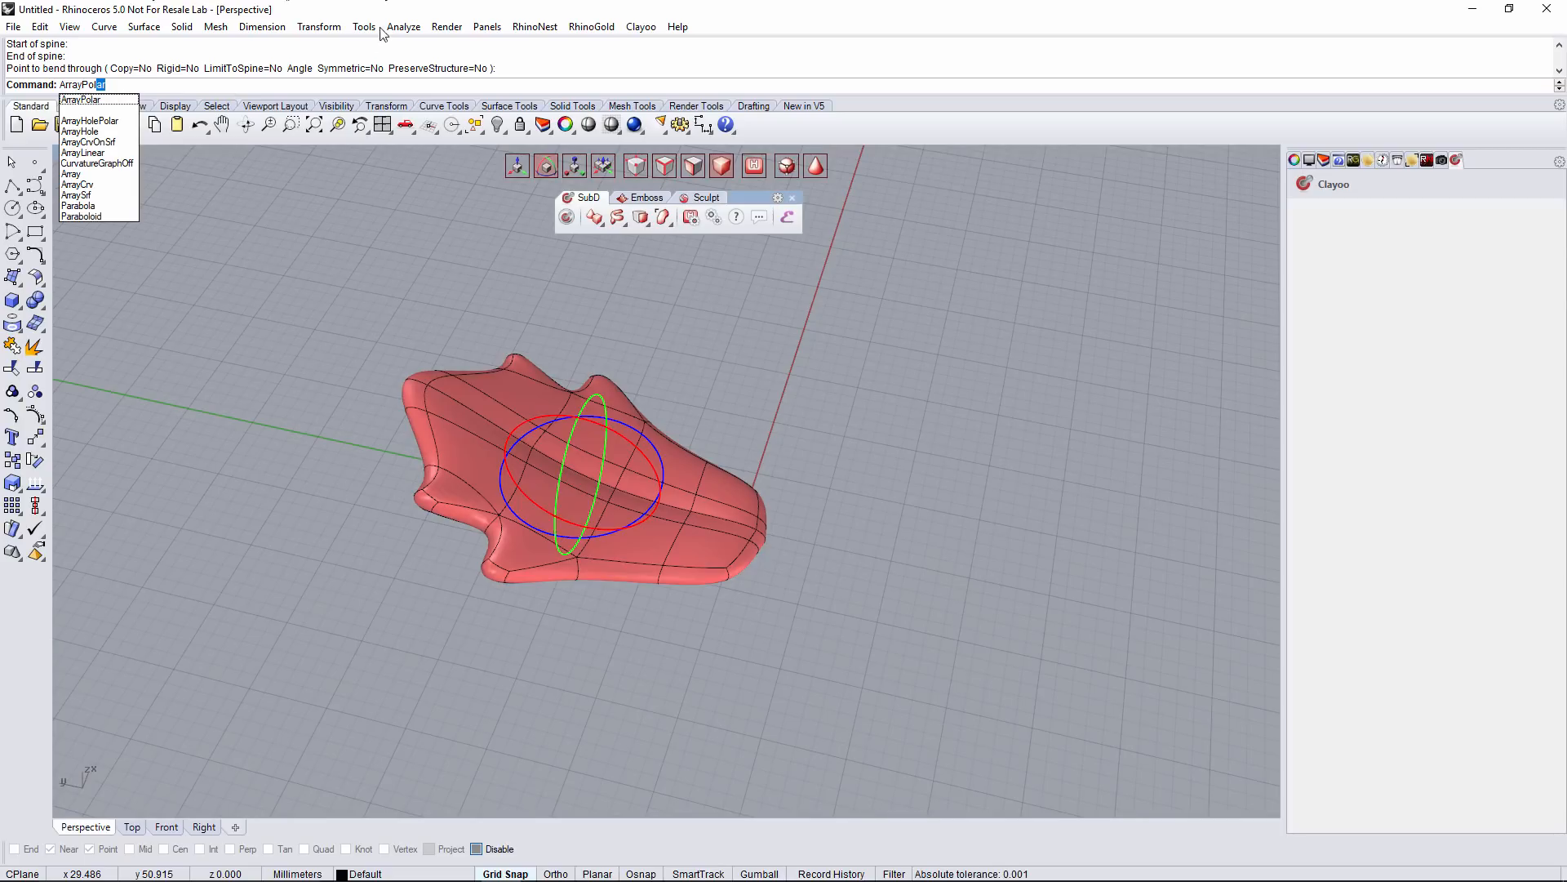
pyautogui.press('Down')
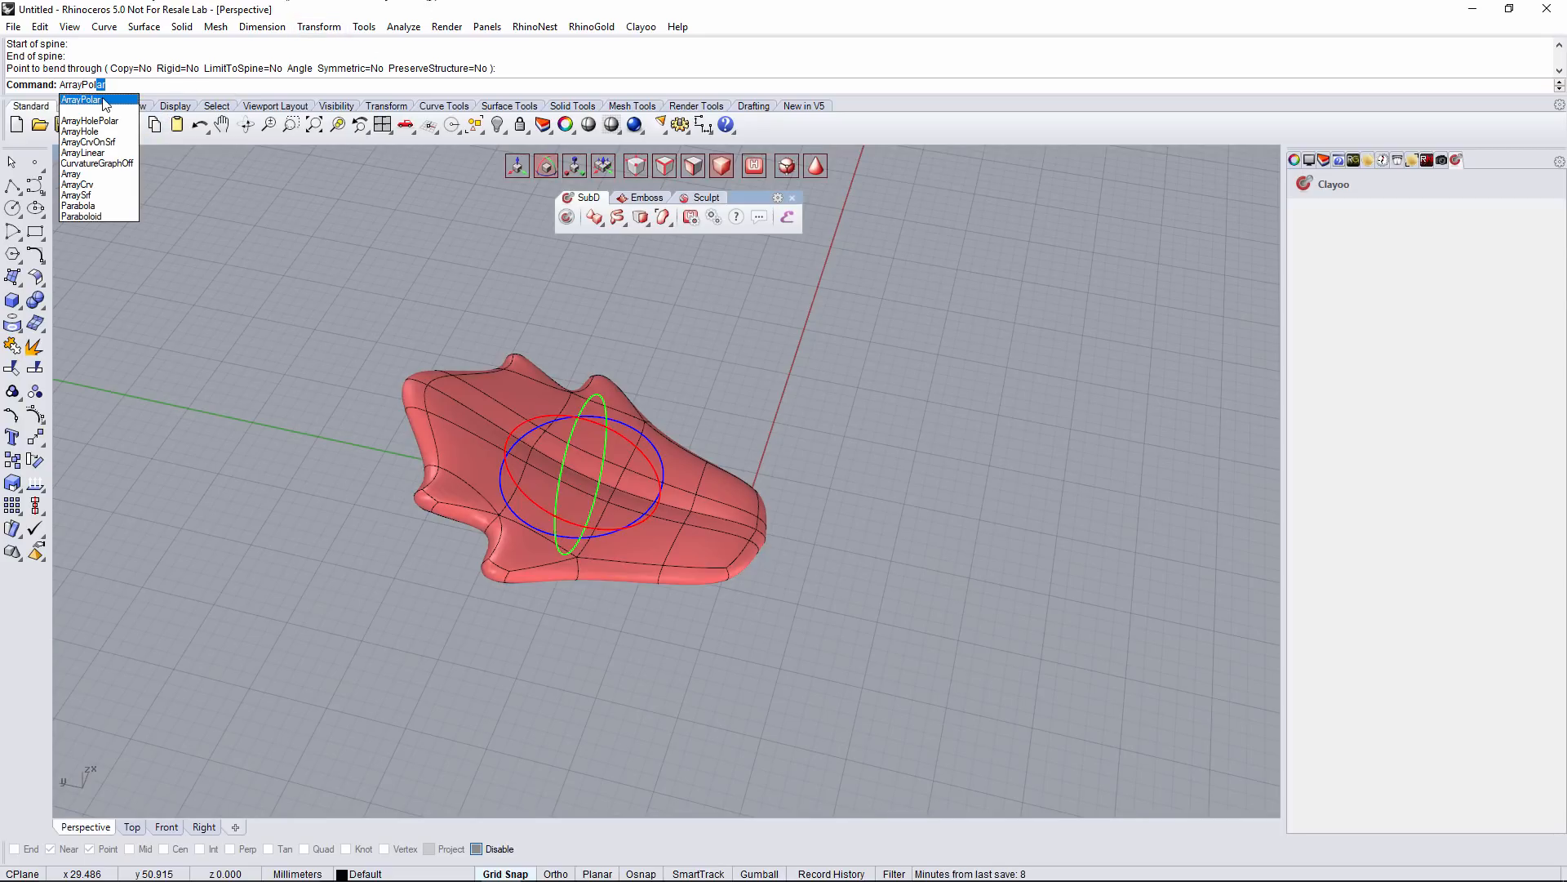
pyautogui.press('Return')
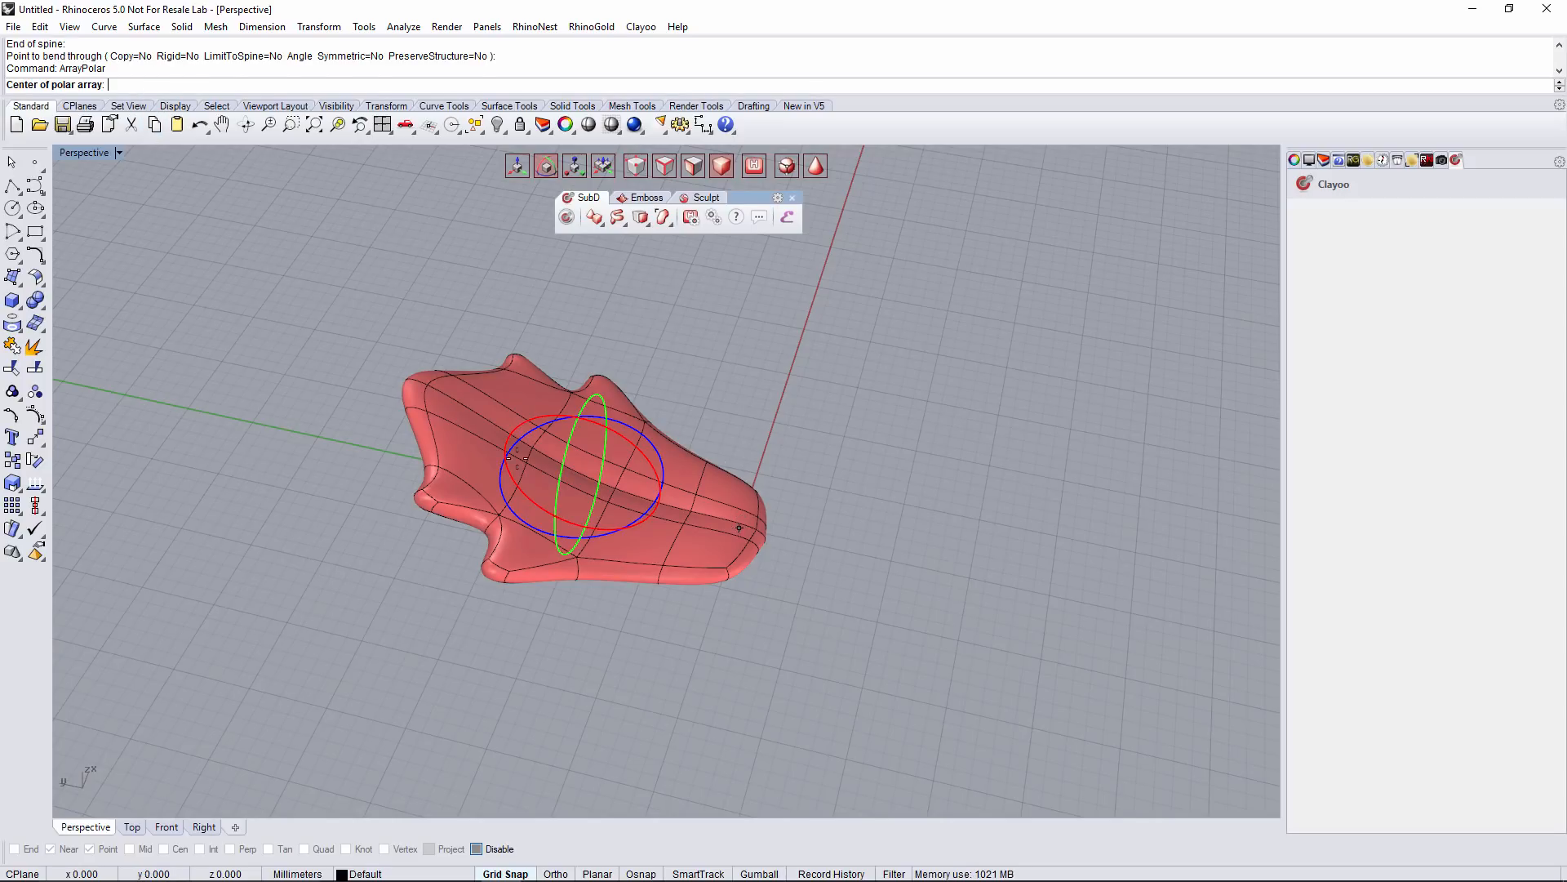
pyautogui.write('0,0')
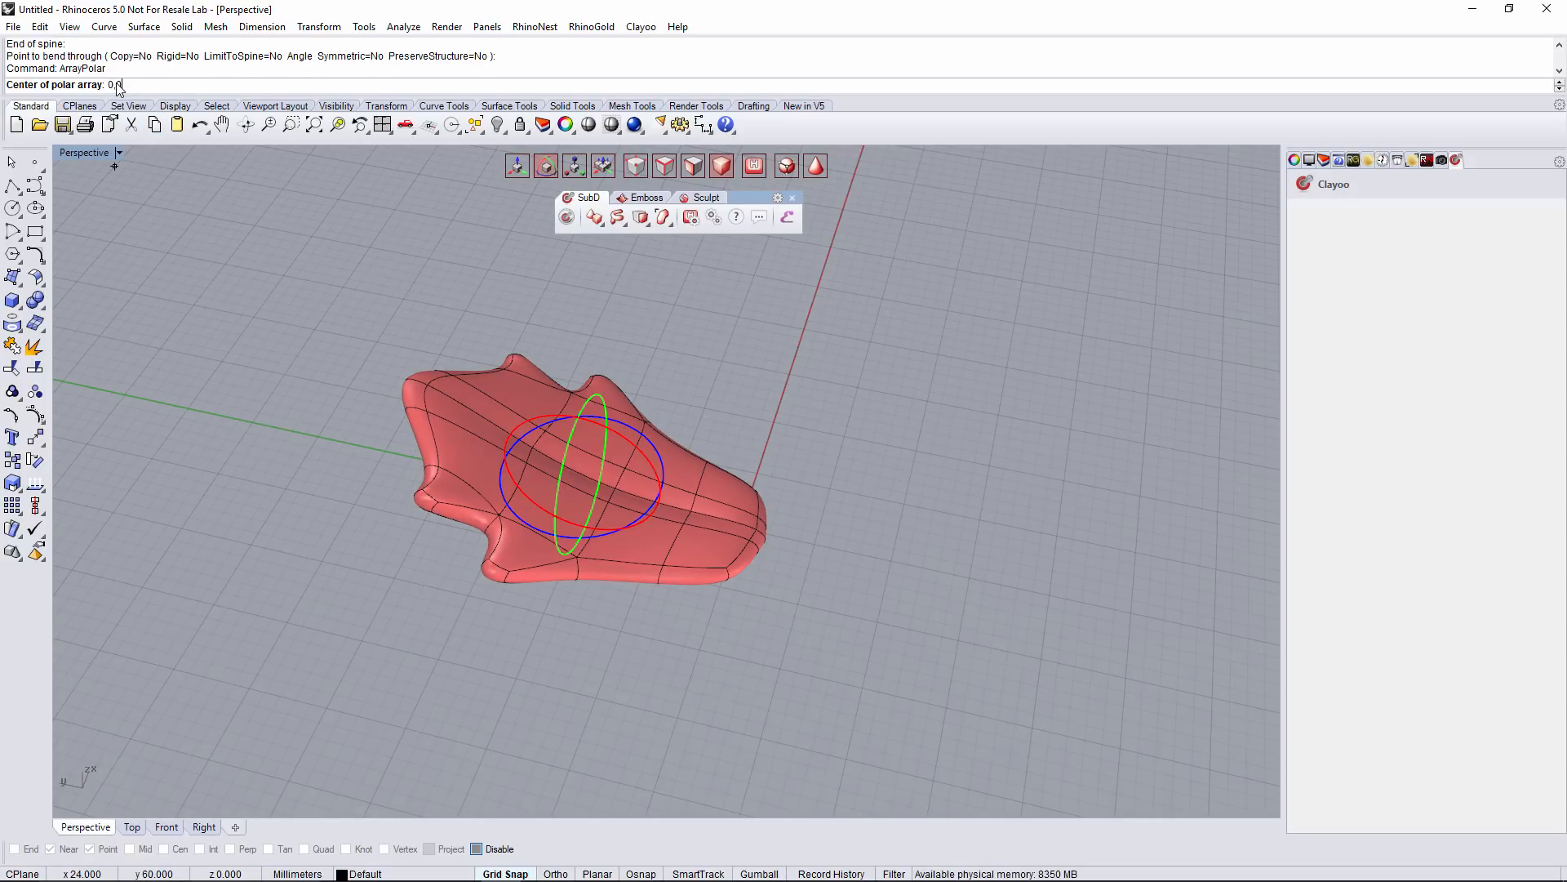
pyautogui.press('Return')
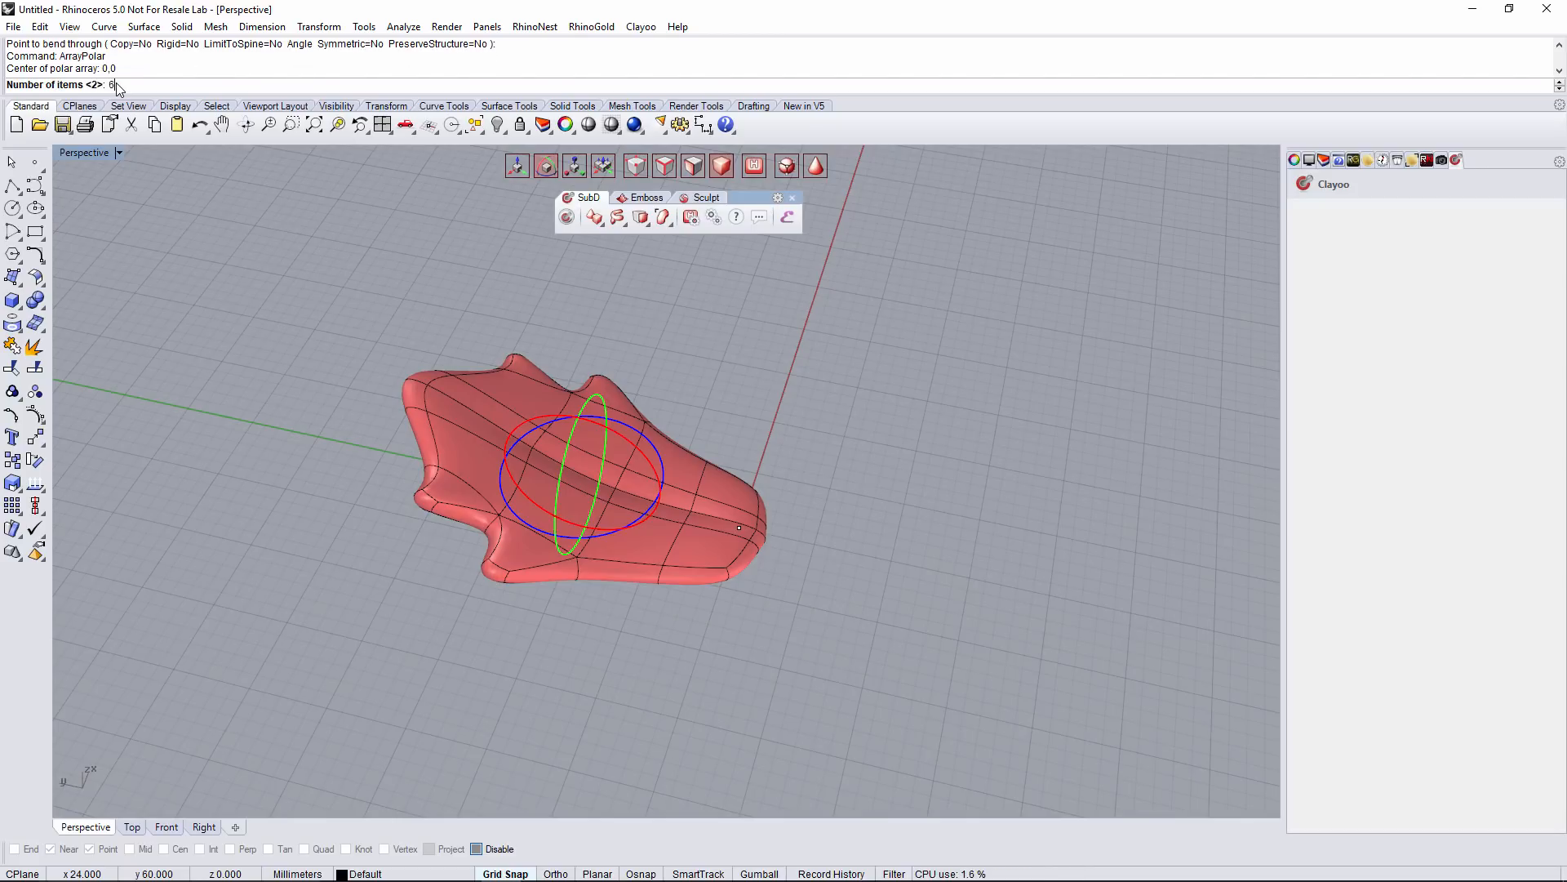
pyautogui.press('Return')
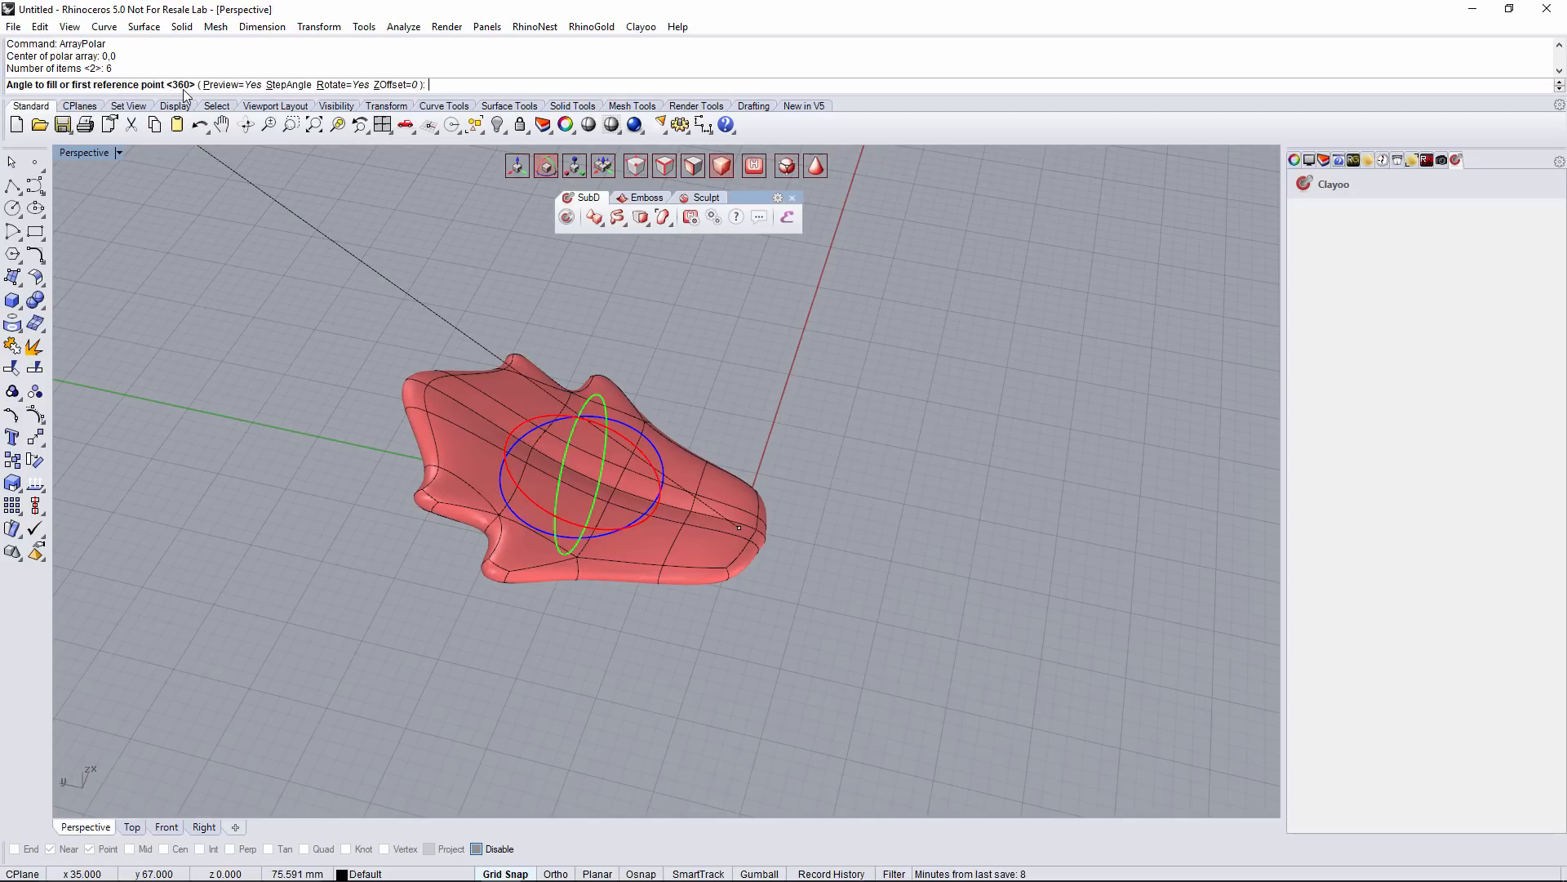
pyautogui.press('Return')
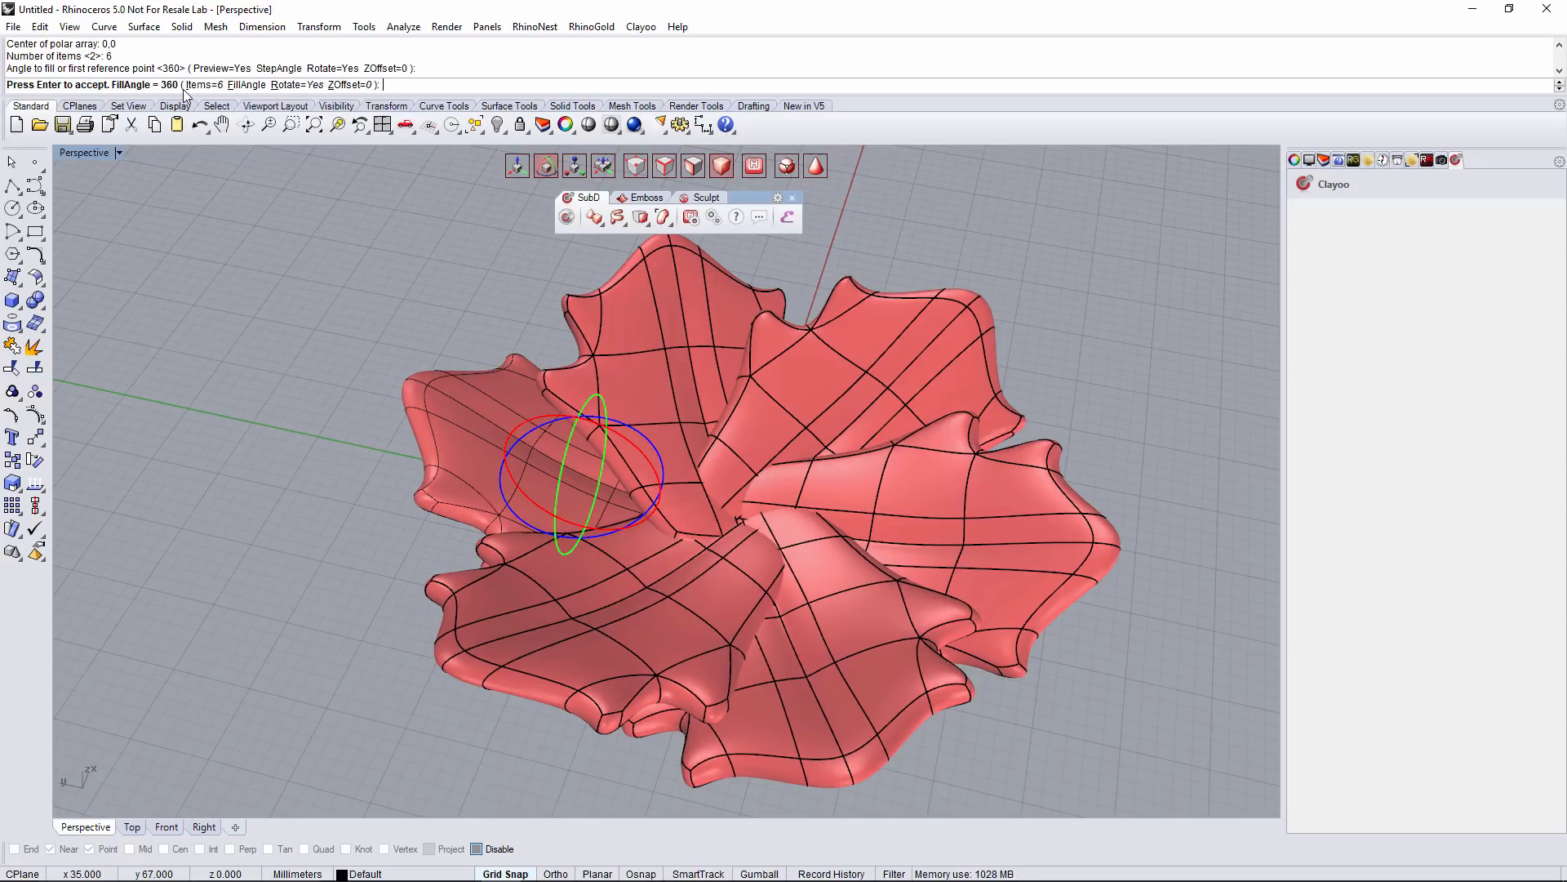
pyautogui.moveTo(795, 576); pyautogui.dragTo(841, 562, button='right')
pyautogui.press('Return')
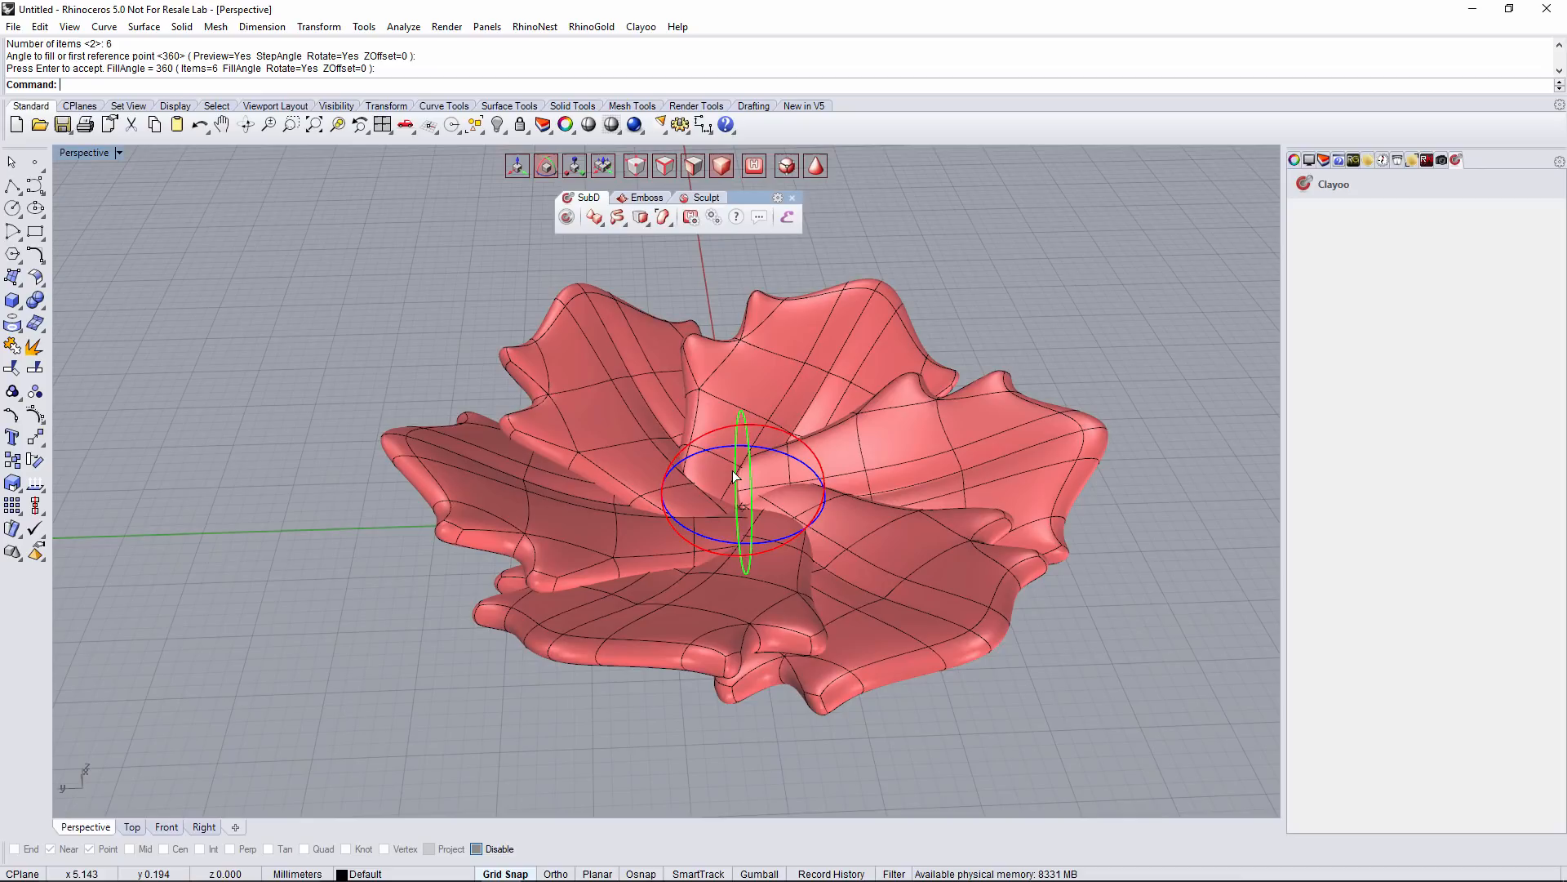
pyautogui.click(1134, 625)
# Inspect the six-leaf flower in Rendered display and return the Perspective view to Shaded
pyautogui.moveTo(1134, 626); pyautogui.dragTo(772, 601, button='right')
pyautogui.moveTo(613, 565); pyautogui.dragTo(899, 525, button='right')
pyautogui.keyDown('shift'); pyautogui.moveTo(794, 518); pyautogui.dragTo(940, 551, button='right'); pyautogui.keyUp('shift')
pyautogui.click(78, 154)
pyautogui.click(101, 230)
pyautogui.moveTo(807, 507); pyautogui.dragTo(497, 508, button='right')
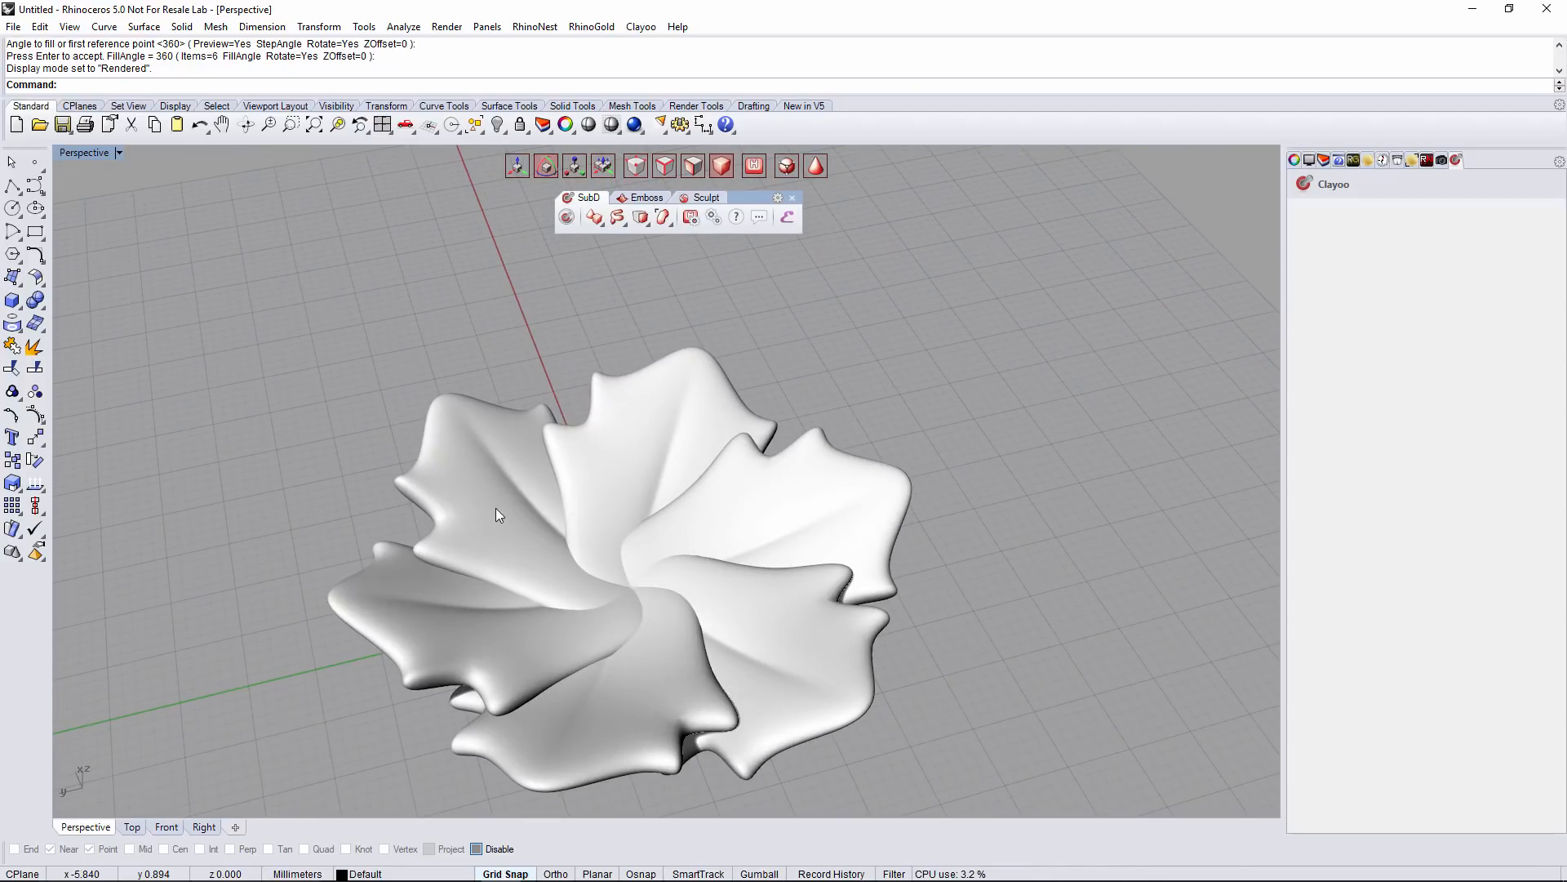
pyautogui.click(92, 154)
pyautogui.click(96, 212)
pyautogui.moveTo(556, 457)
pyautogui.mouseDown(button='right')
pyautogui.moveTo(808, 457)
pyautogui.moveTo(830, 444)
pyautogui.moveTo(678, 517)
pyautogui.mouseUp(button='right')
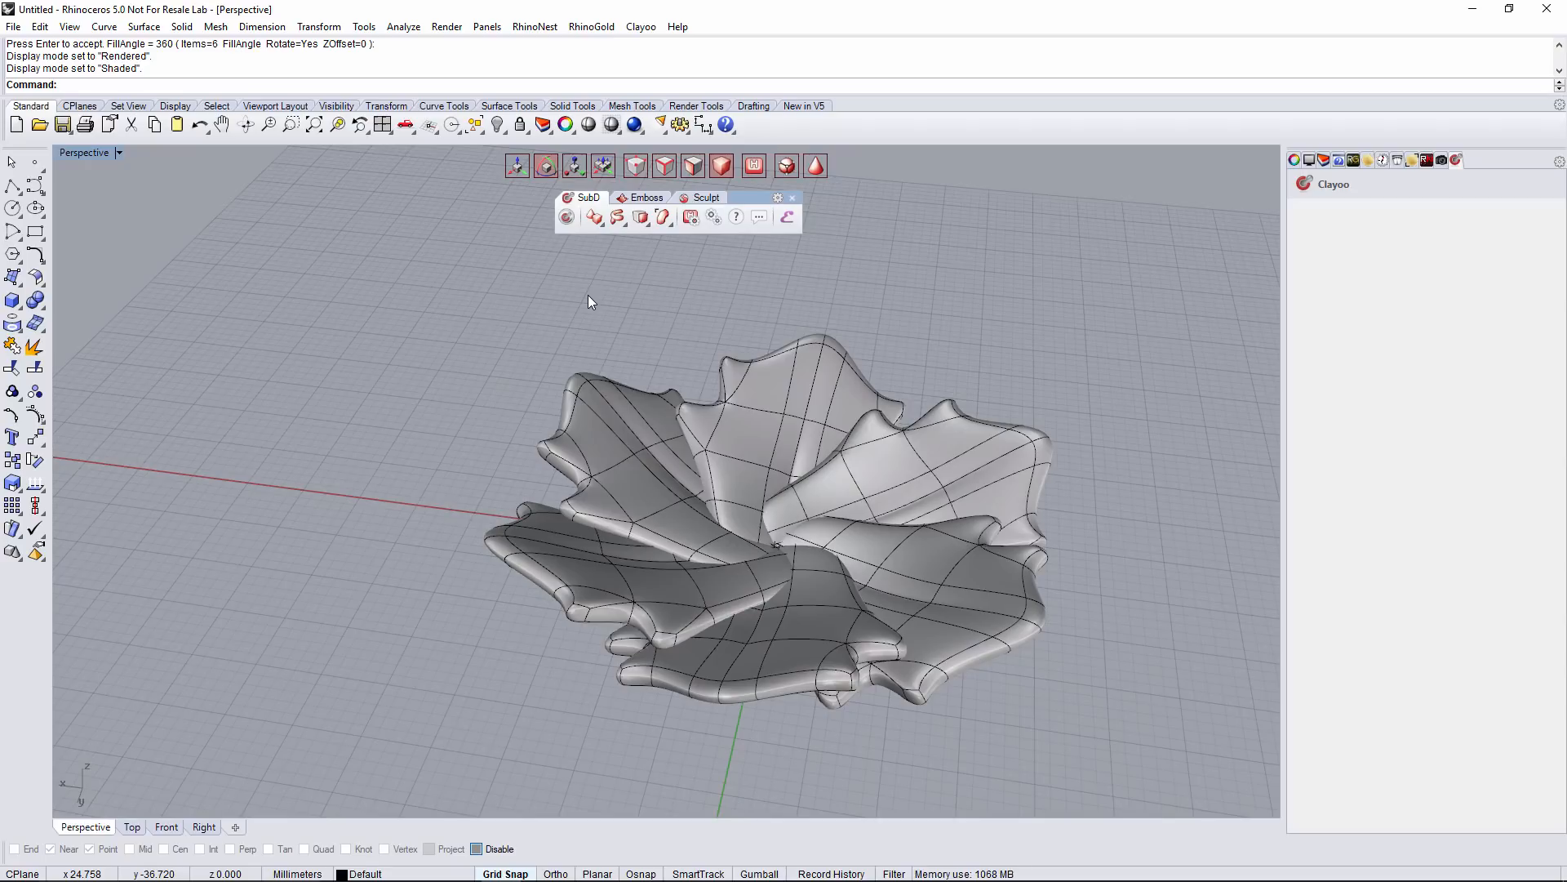
# Create a Clayoo plane on the Y axis outside the flower, about 11.6 by 17.3 mm, with 2 segments in X and Y
pyautogui.click(604, 227)
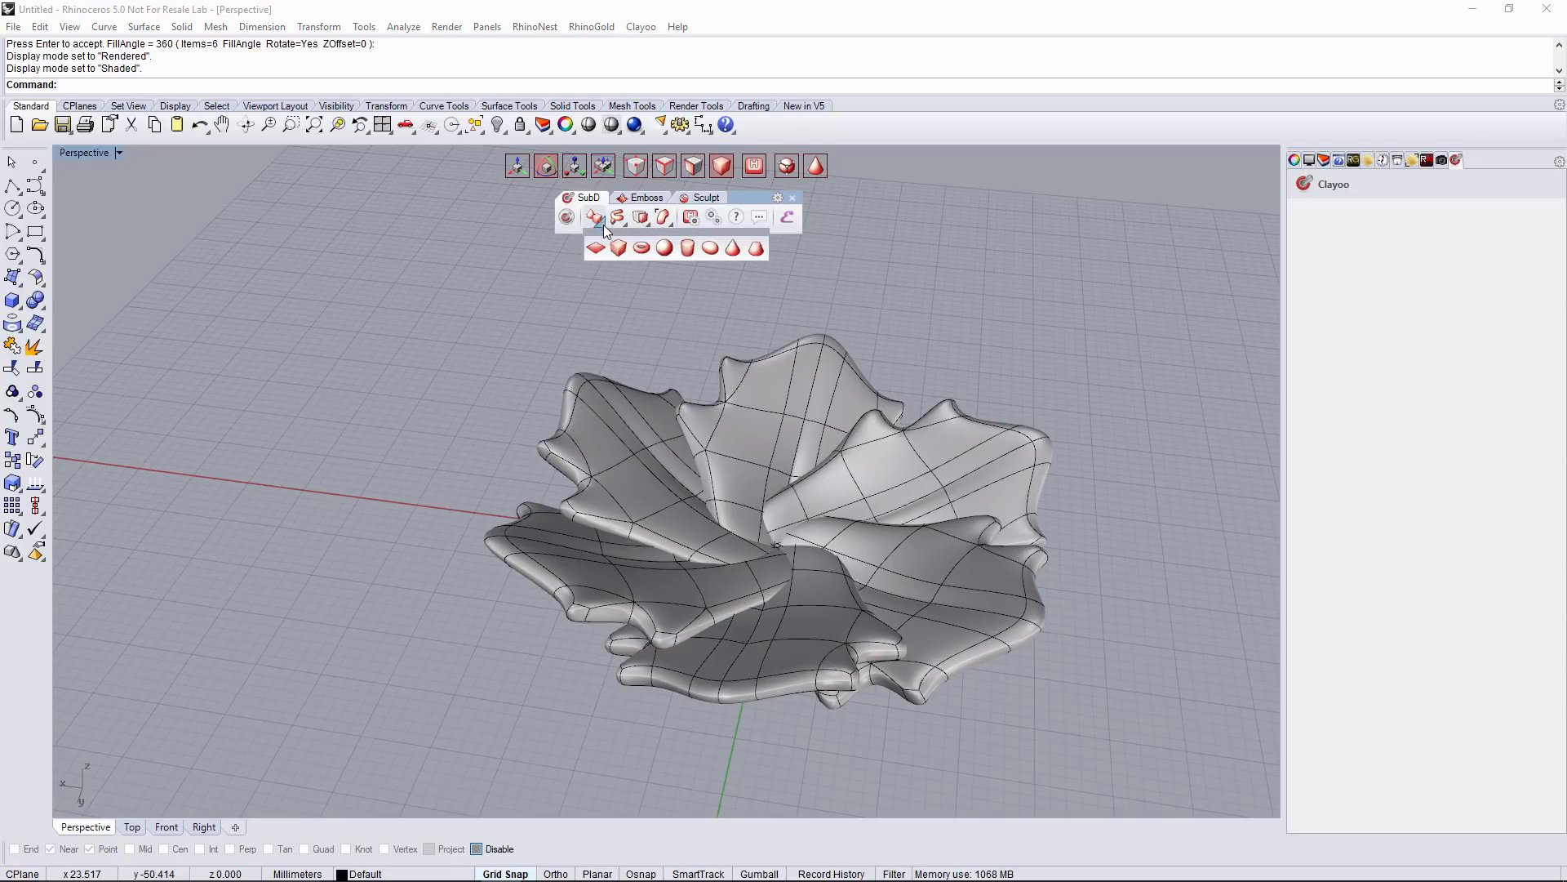
pyautogui.click(596, 248)
pyautogui.moveTo(787, 540); pyautogui.dragTo(841, 447, button='right')
pyautogui.moveTo(840, 441); pyautogui.dragTo(419, 469)
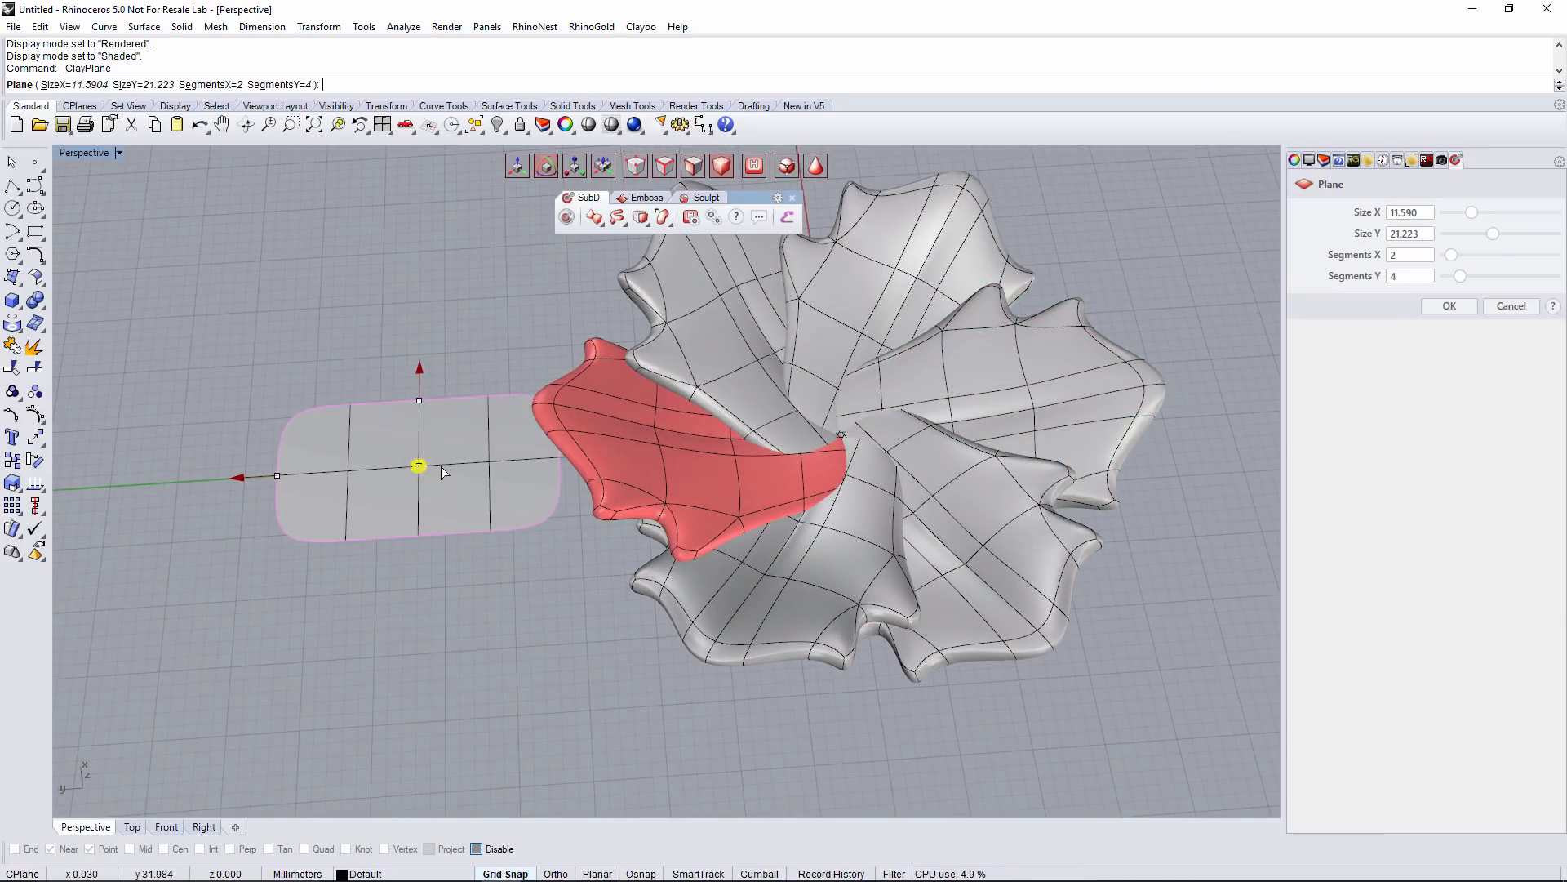
pyautogui.keyDown('shift'); pyautogui.moveTo(441, 467); pyautogui.dragTo(751, 490, button='right'); pyautogui.keyUp('shift')
pyautogui.scroll(-1, 1398, 276)
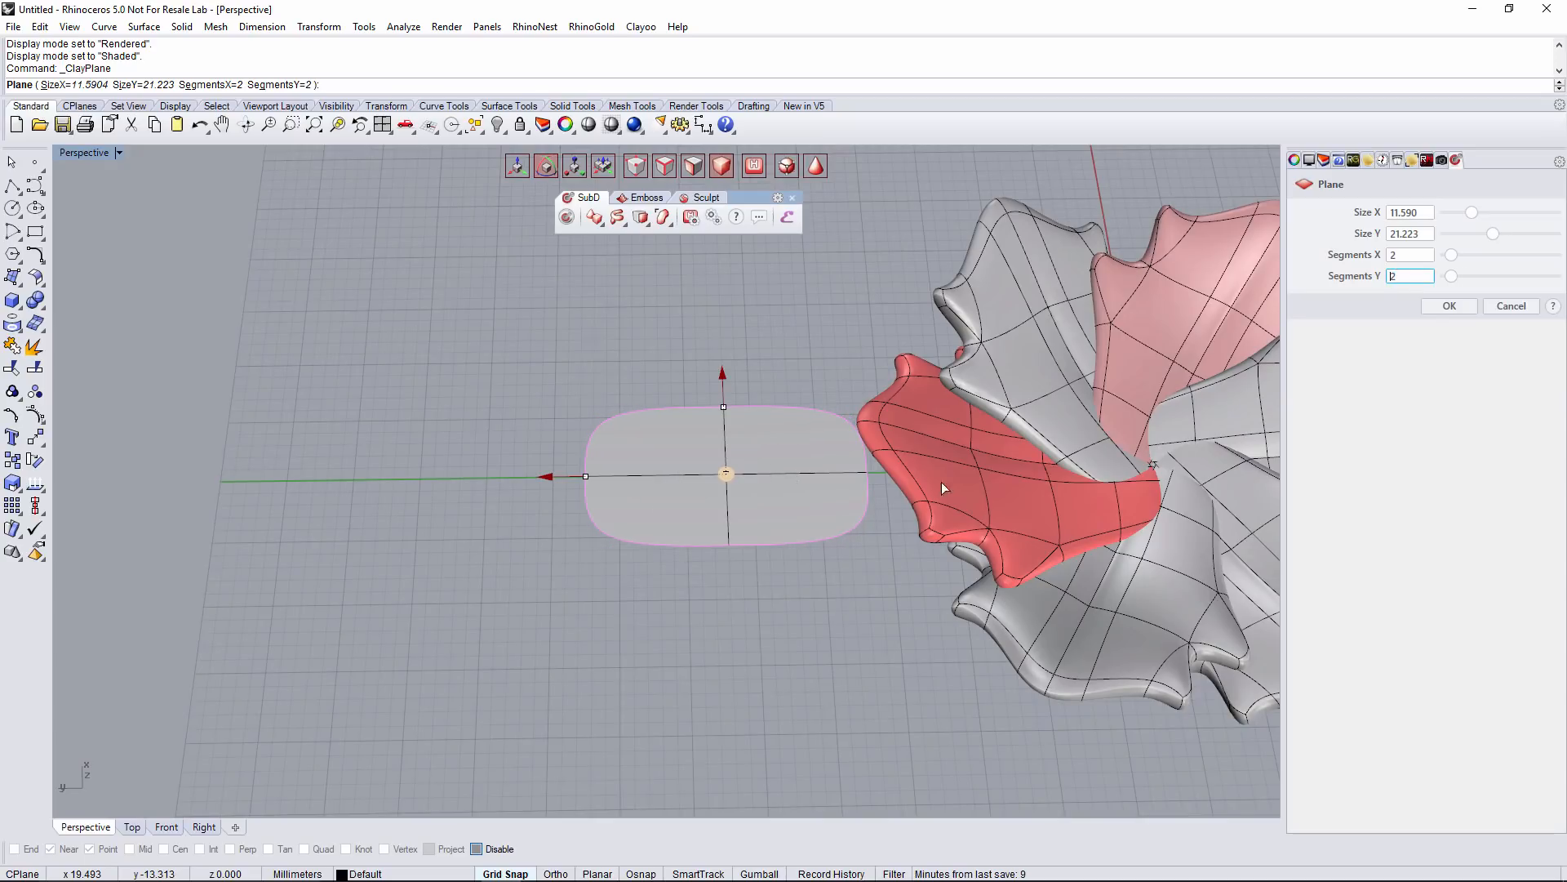
pyautogui.moveTo(548, 480); pyautogui.dragTo(575, 477)
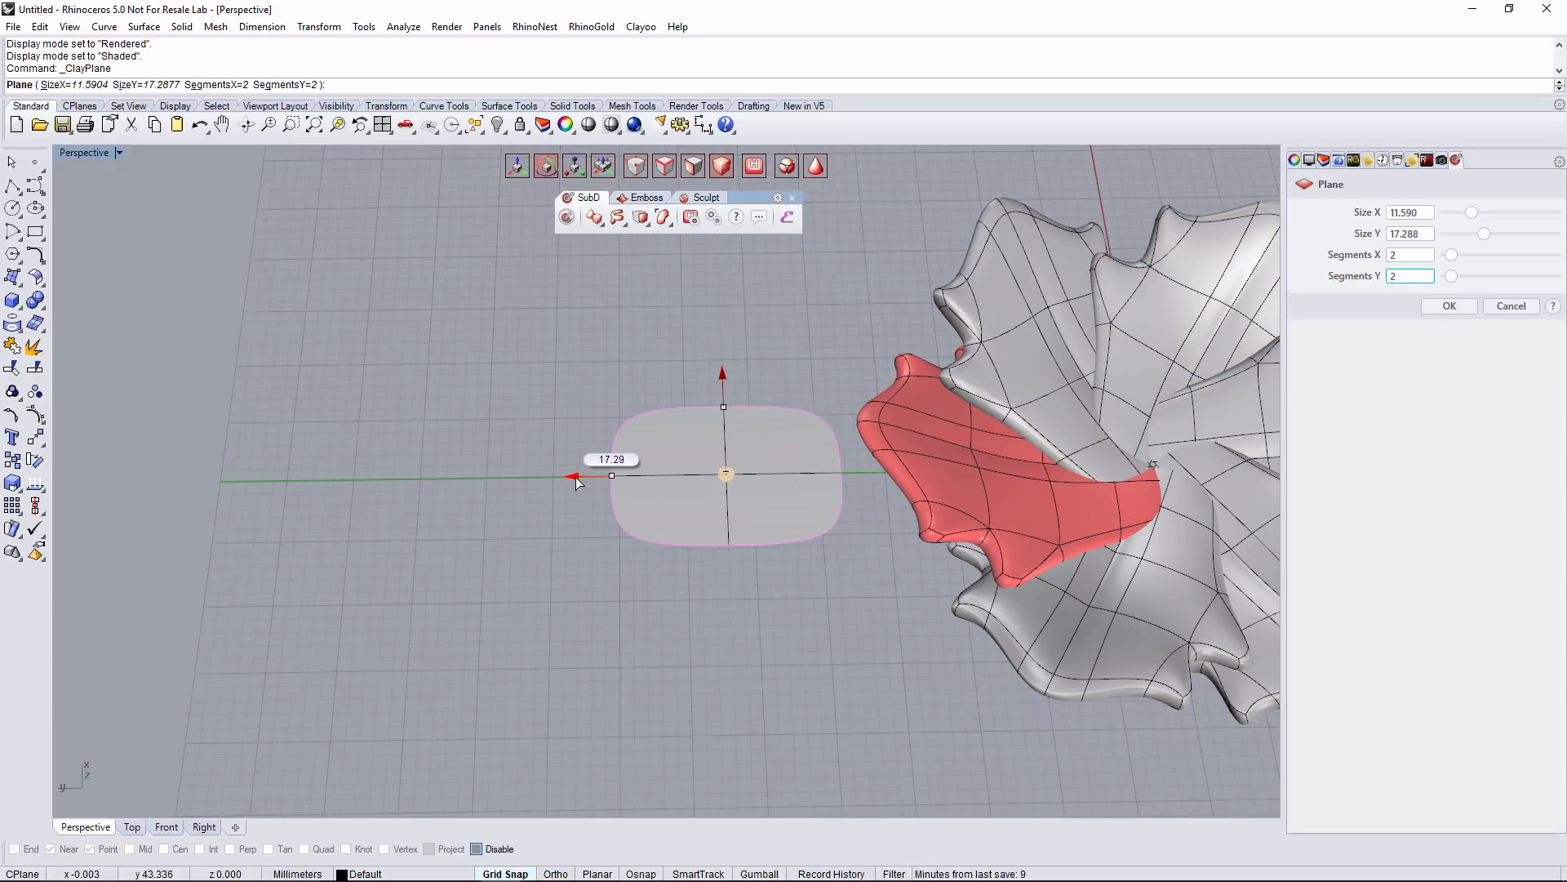
pyautogui.click(1447, 307)
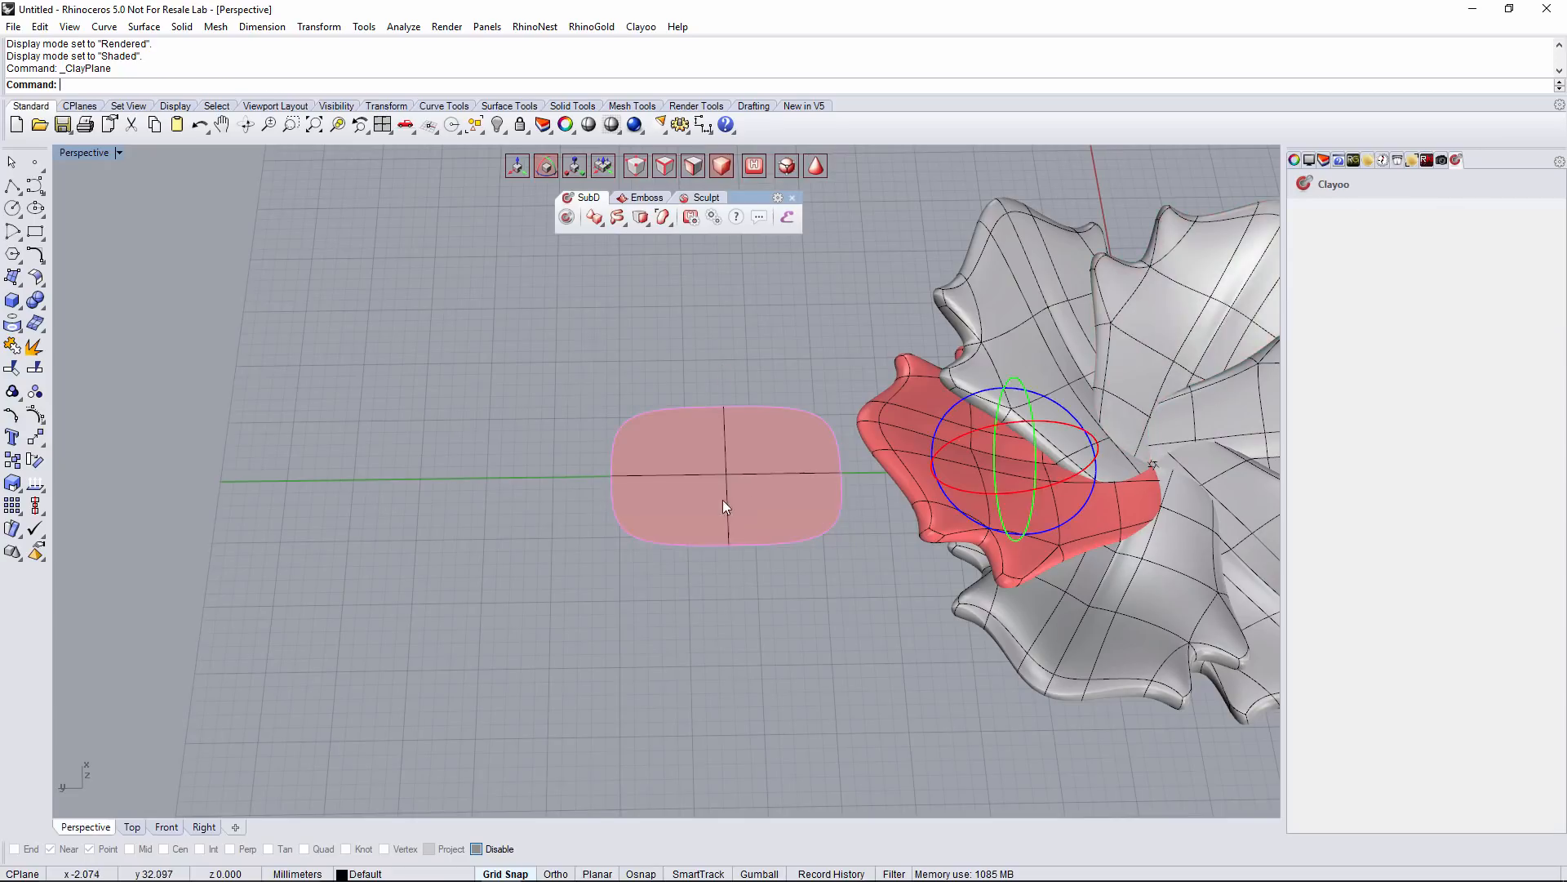
# Select the plane's middle cross edges and scale them outward along X to round its outline
pyautogui.moveTo(732, 400); pyautogui.dragTo(663, 510, button='right')
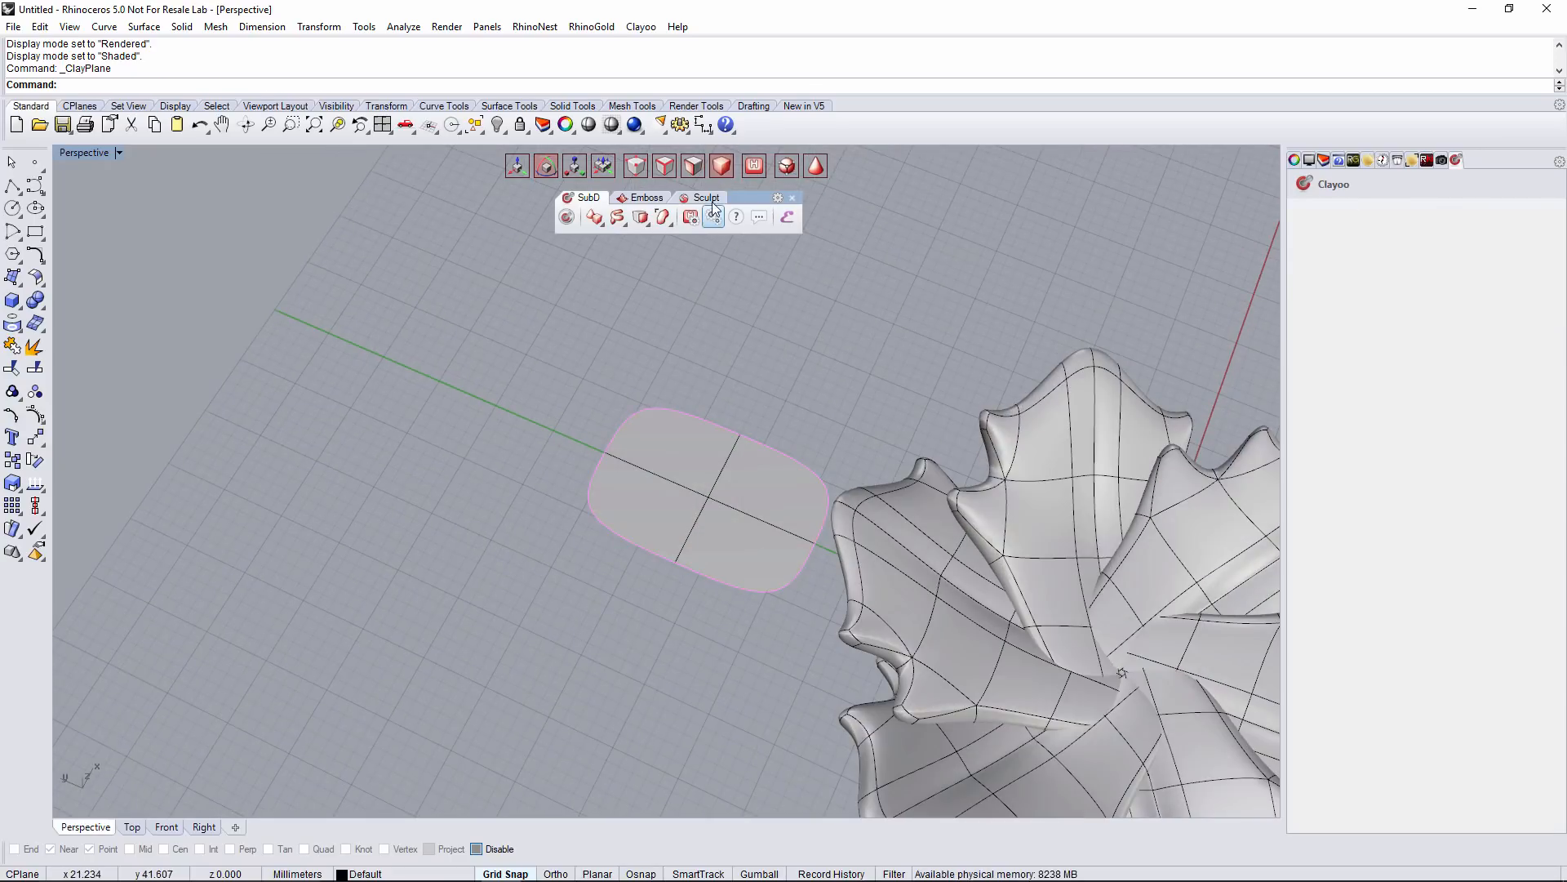
pyautogui.doubleClick(683, 484)
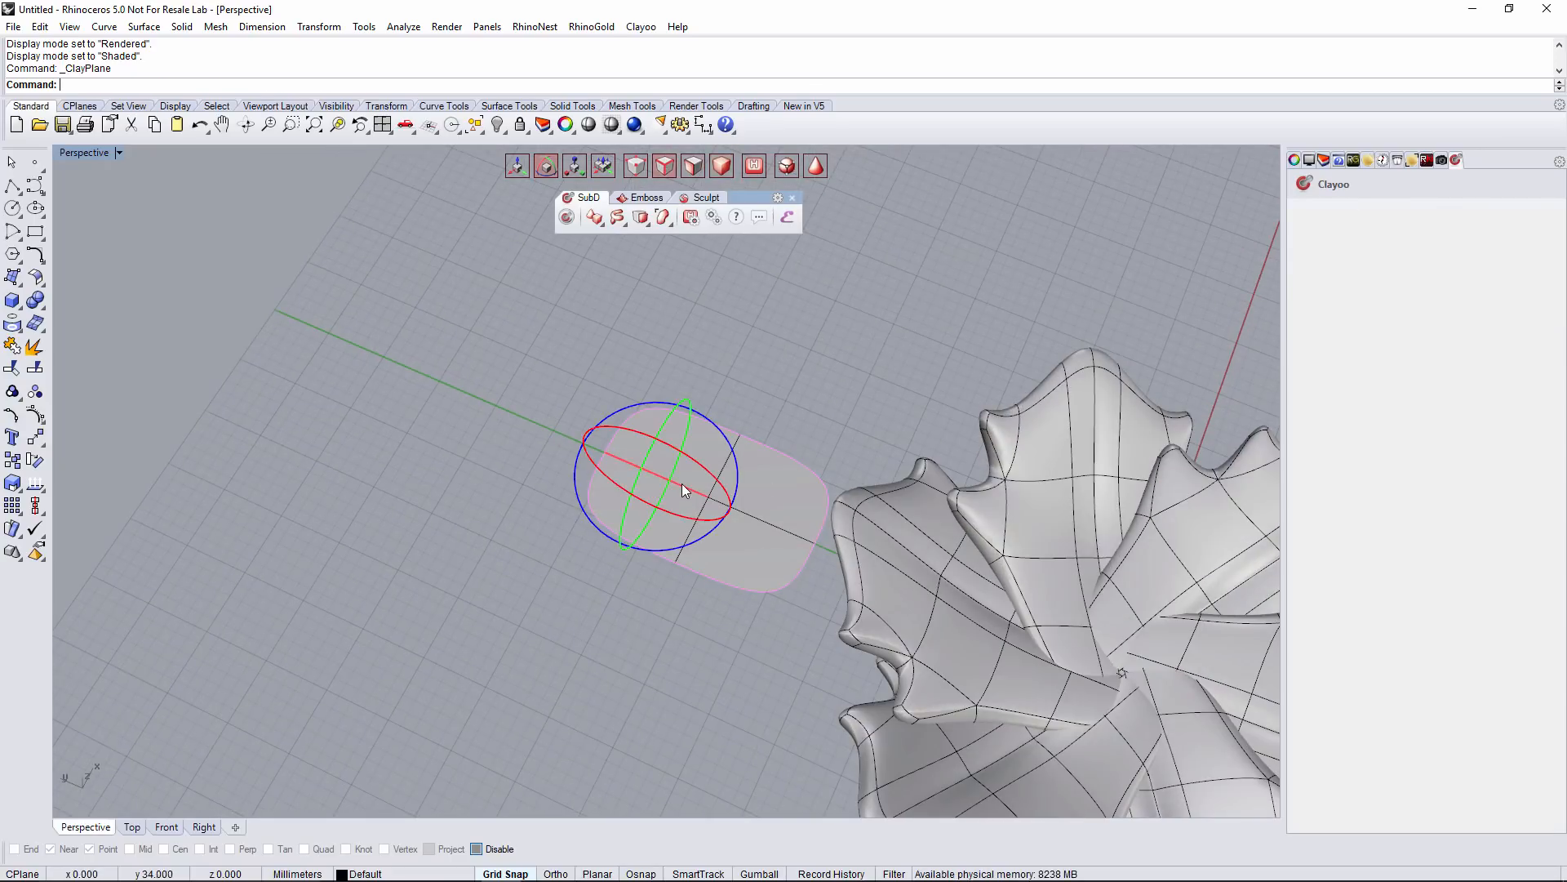
pyautogui.moveTo(685, 501); pyautogui.dragTo(716, 483, button='right')
pyautogui.click(575, 167)
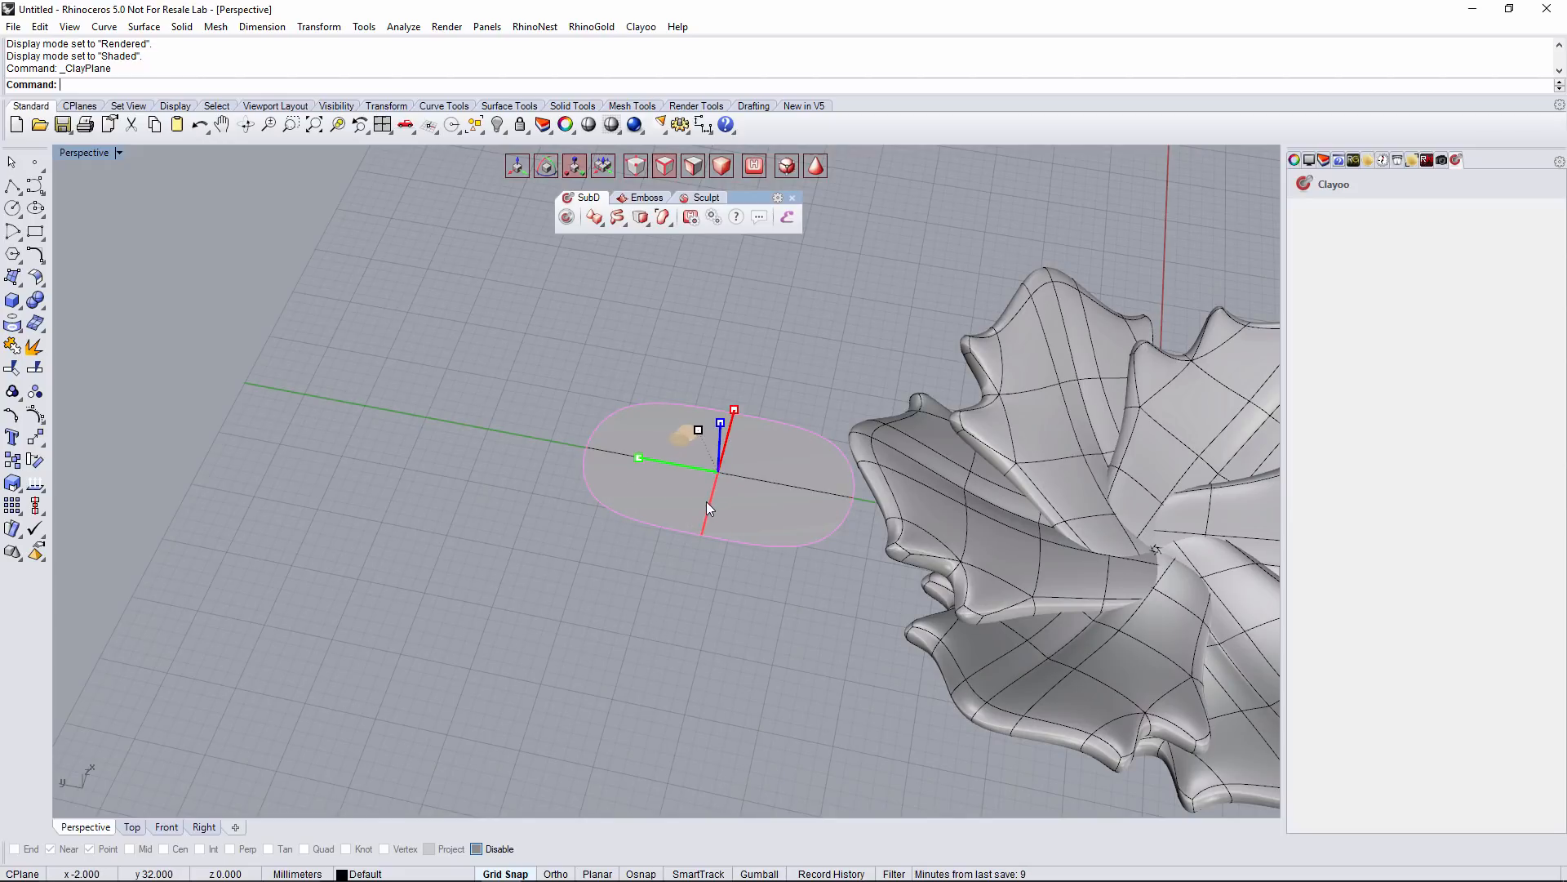
pyautogui.moveTo(736, 415); pyautogui.dragTo(736, 406)
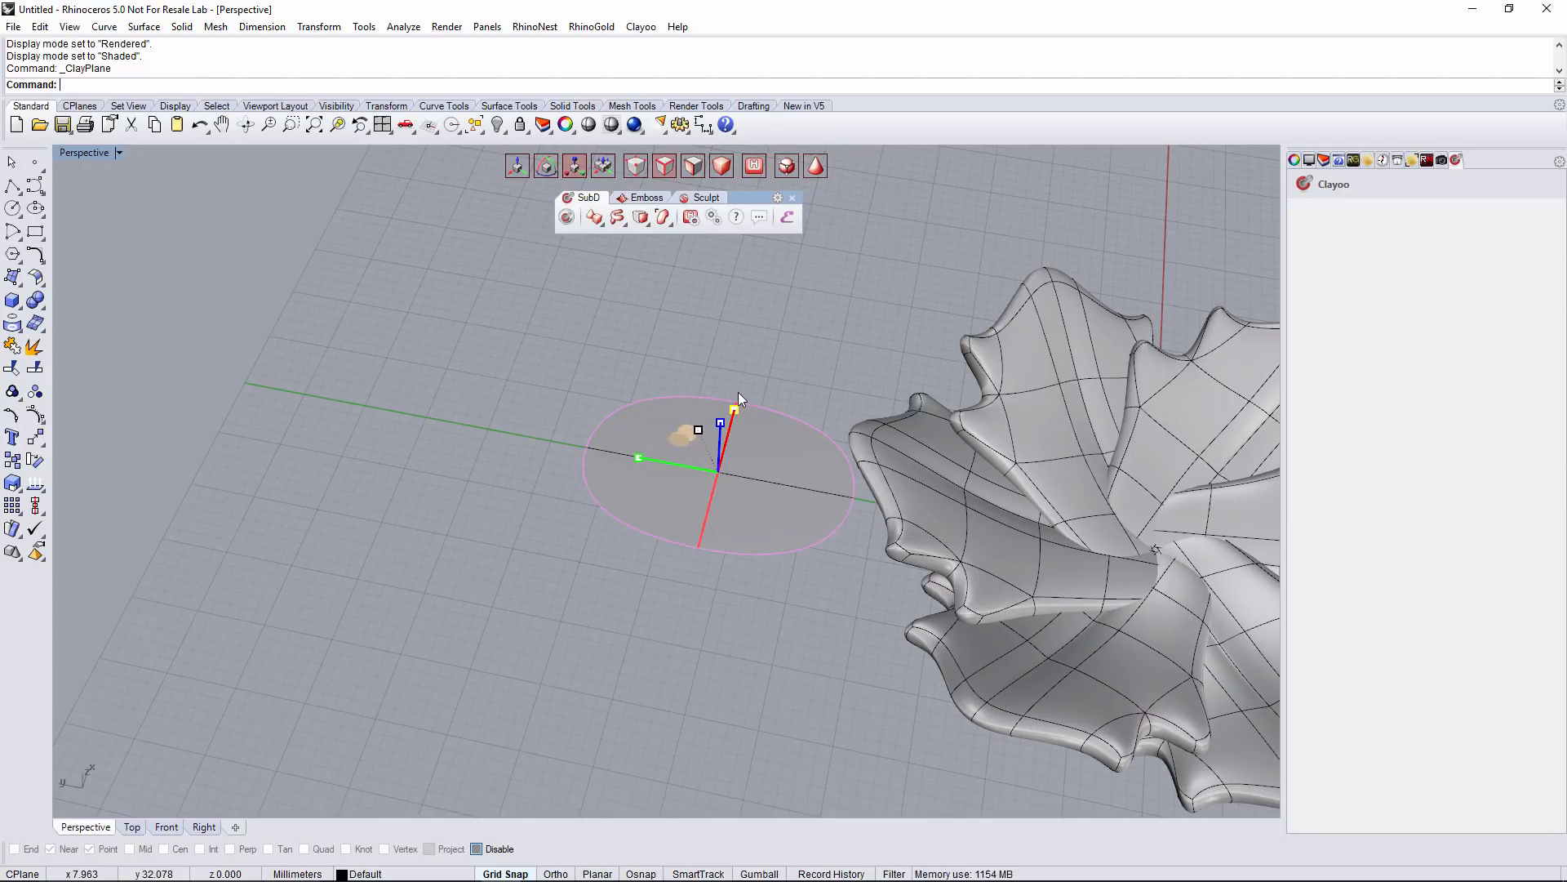
pyautogui.click(771, 384)
# In box display, raise the plane's outer end edges in Z and pull them slightly inward along Y
pyautogui.moveTo(772, 384); pyautogui.dragTo(674, 395, button='right')
pyautogui.moveTo(541, 473); pyautogui.dragTo(846, 201, button='right')
pyautogui.click(814, 173)
pyautogui.moveTo(846, 364); pyautogui.dragTo(816, 442, button='right')
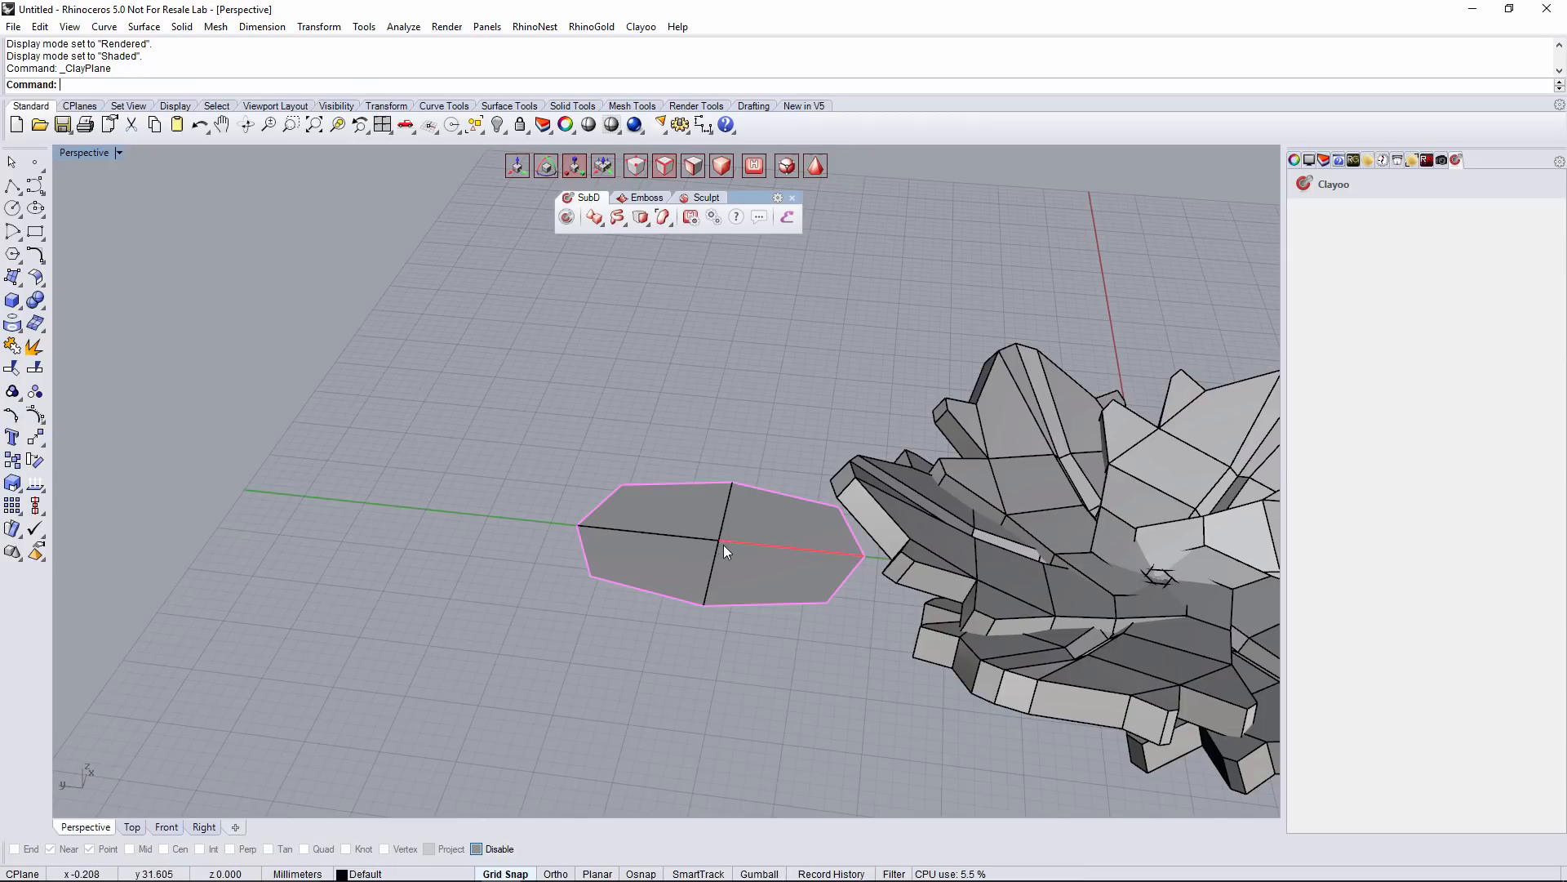
pyautogui.moveTo(724, 547); pyautogui.dragTo(574, 496, button='right')
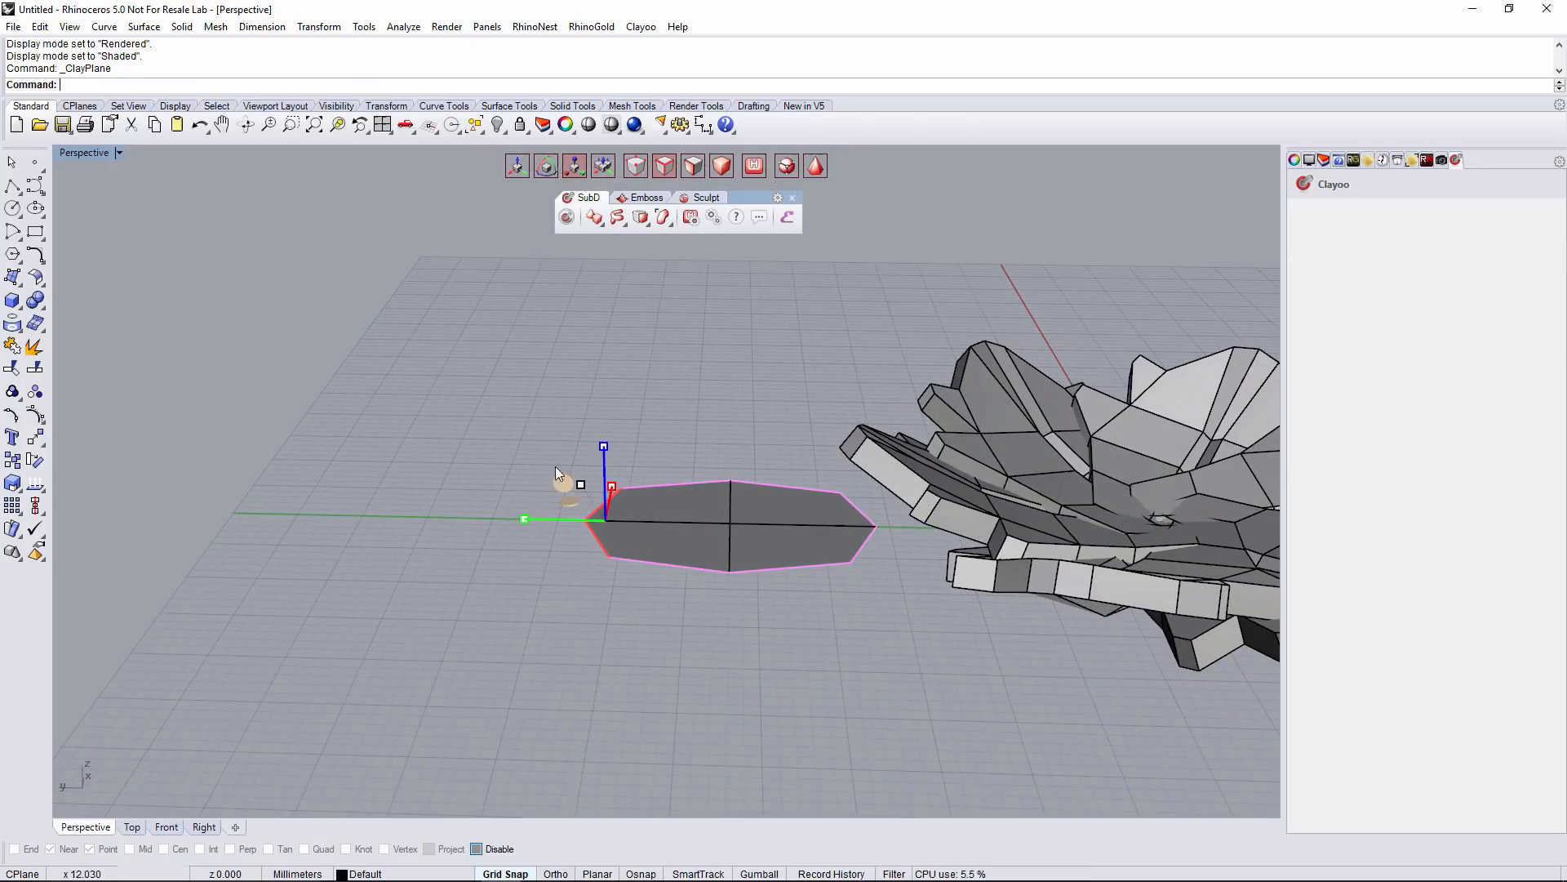
pyautogui.moveTo(598, 472); pyautogui.dragTo(627, 385)
pyautogui.moveTo(547, 441); pyautogui.dragTo(567, 440)
pyautogui.moveTo(622, 388); pyautogui.dragTo(620, 398)
# Adjust the middle of the plane and return the model to smooth display
pyautogui.moveTo(637, 404); pyautogui.dragTo(767, 439, button='right')
pyautogui.click(664, 167)
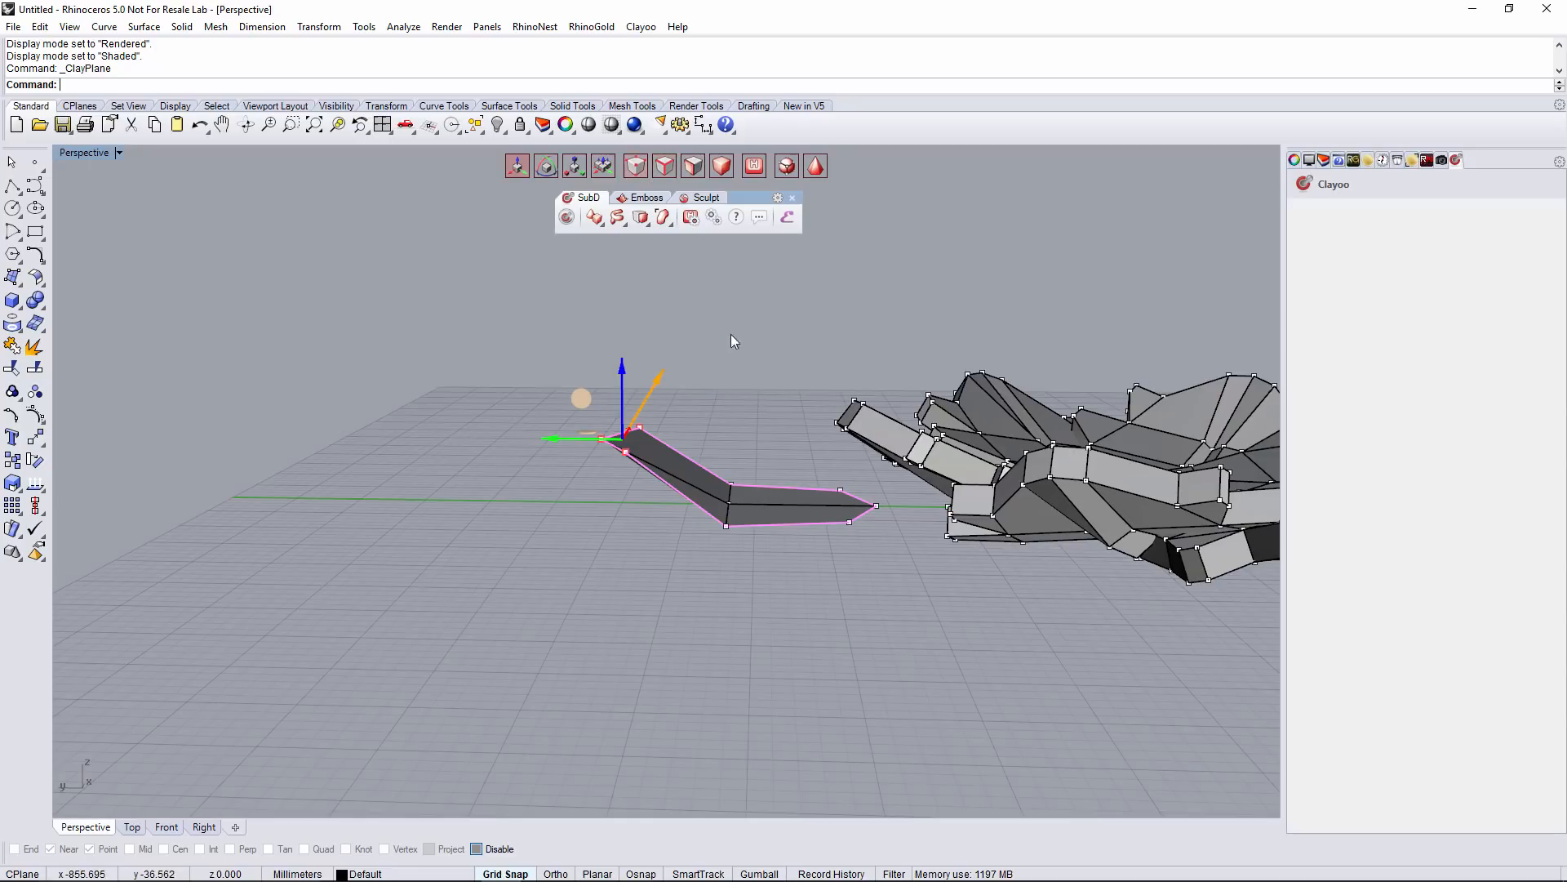
pyautogui.click(728, 506)
pyautogui.moveTo(751, 433)
pyautogui.mouseDown()
pyautogui.moveTo(738, 460)
pyautogui.moveTo(768, 429)
pyautogui.mouseUp()
pyautogui.moveTo(768, 430); pyautogui.dragTo(585, 565, button='right')
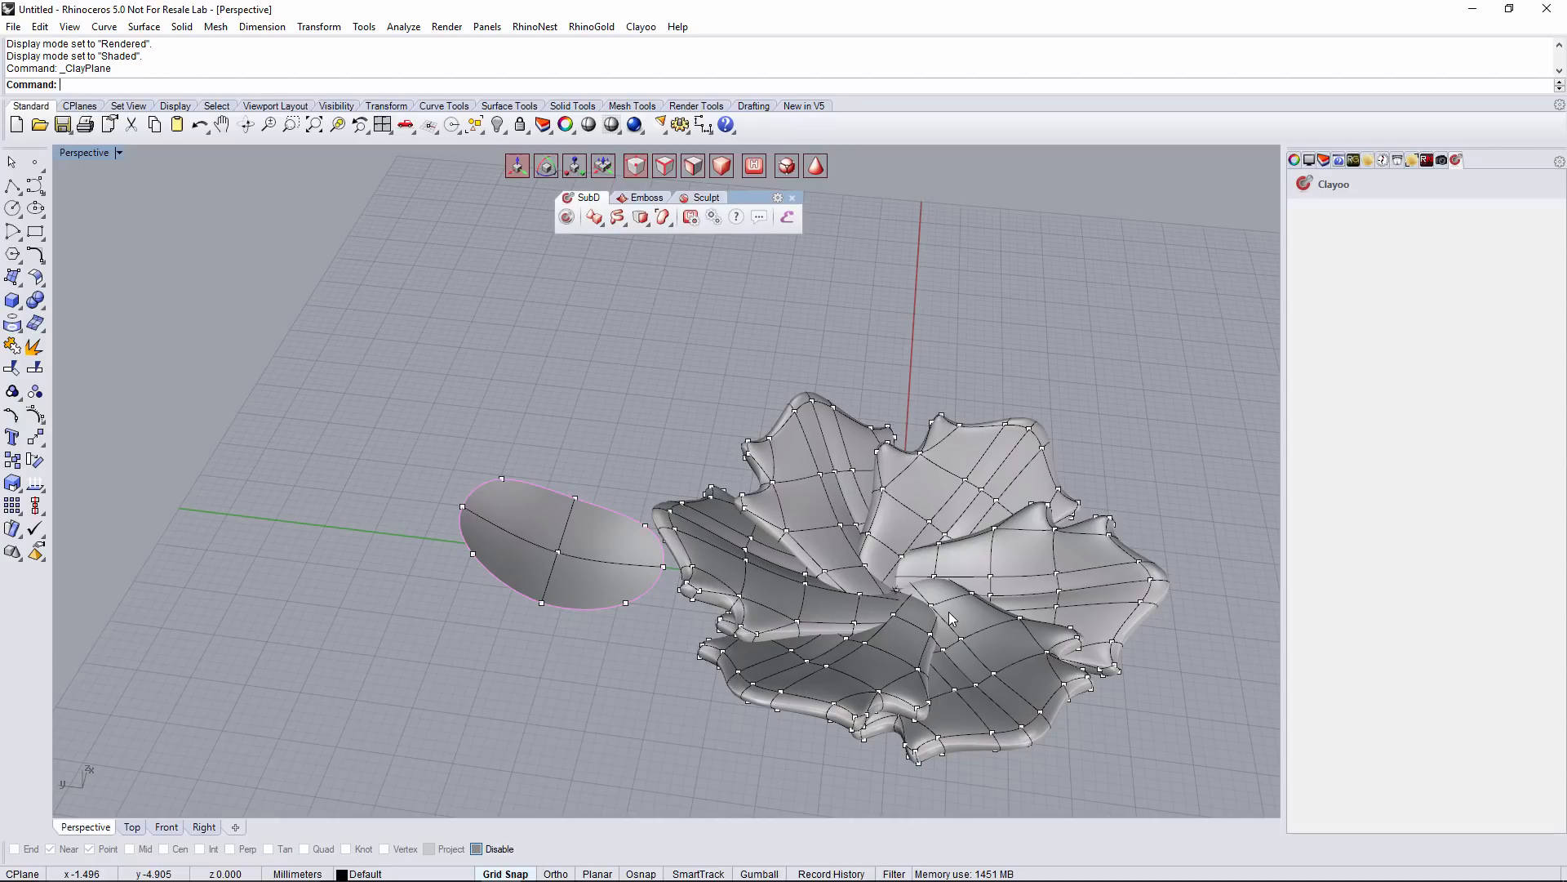
# Select the whole curved plane and shell it with a distance of about -3.08 in Regular mode
pyautogui.moveTo(460, 529); pyautogui.dragTo(492, 528, button='right')
pyautogui.scroll(2, 508, 525)
pyautogui.click(730, 166)
pyautogui.click(617, 517)
pyautogui.moveTo(618, 503); pyautogui.dragTo(653, 404, button='right')
pyautogui.click(644, 225)
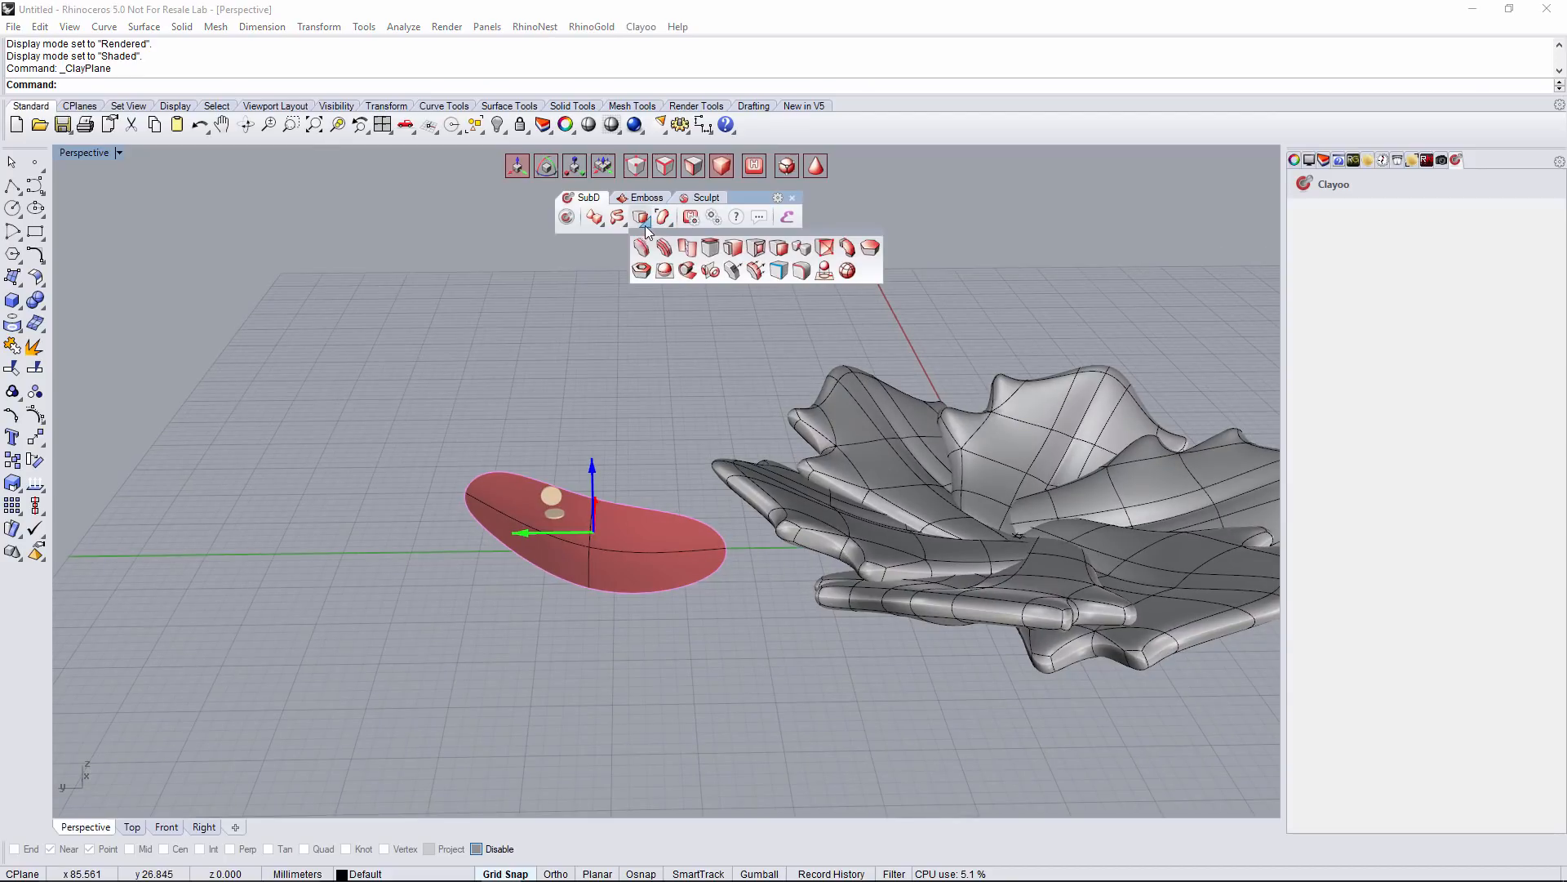
pyautogui.click(643, 270)
pyautogui.moveTo(585, 497); pyautogui.dragTo(711, 646, button='right')
pyautogui.moveTo(690, 652); pyautogui.dragTo(692, 653)
pyautogui.moveTo(748, 653); pyautogui.dragTo(637, 674, button='right')
pyautogui.rightClick(735, 622)
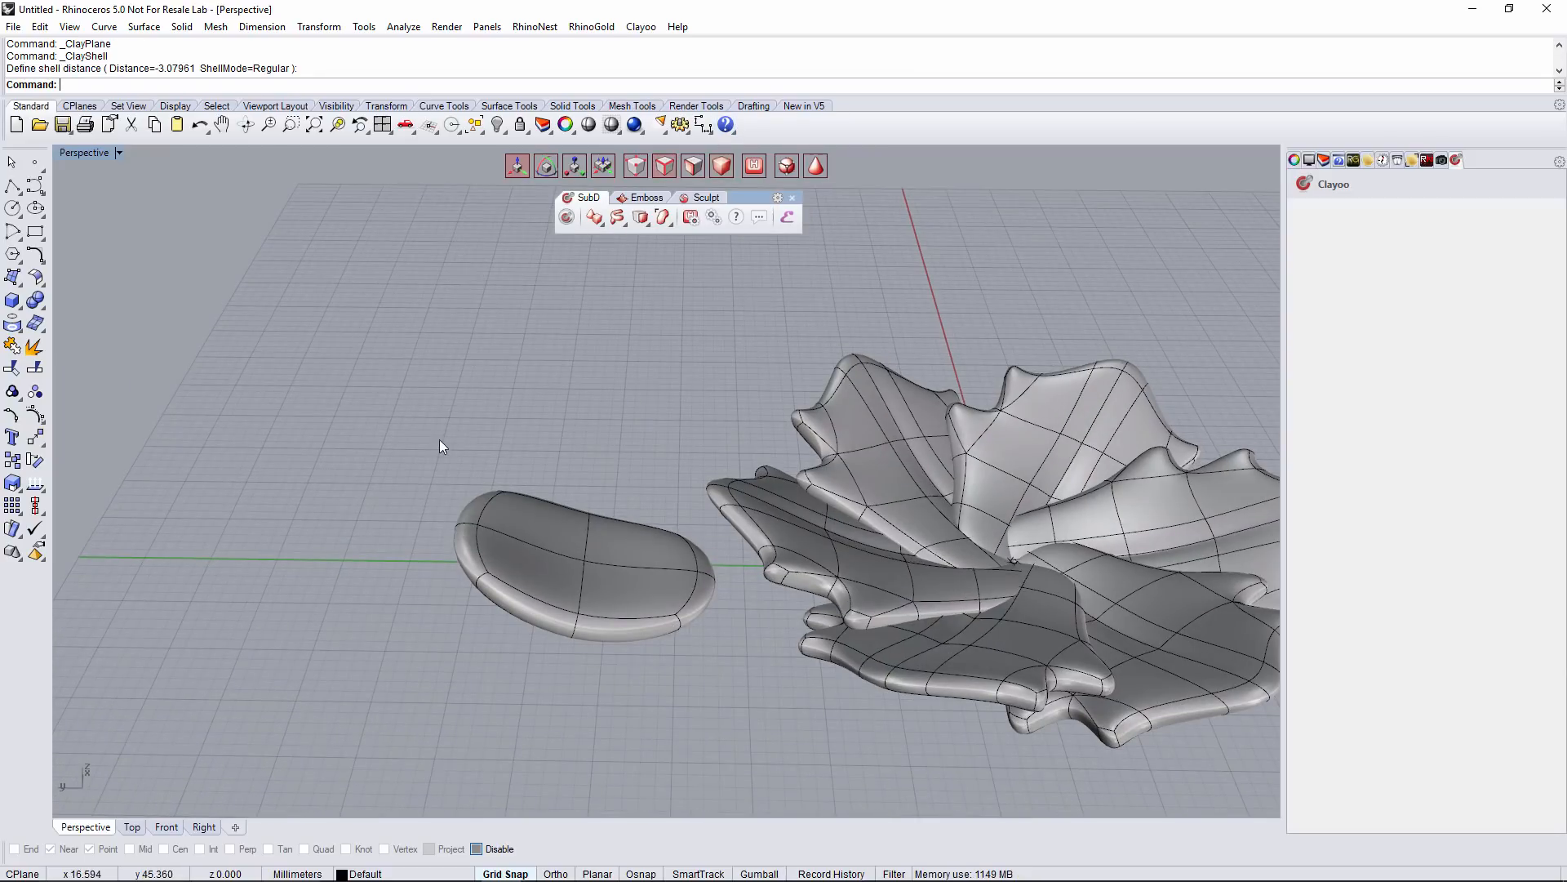
# Pull the outer end of the shelled petal outward to lengthen it and return to whole-object selection
pyautogui.click(462, 523)
pyautogui.moveTo(463, 522); pyautogui.dragTo(454, 467, button='right')
pyautogui.moveTo(412, 466); pyautogui.dragTo(392, 490)
pyautogui.click(635, 425)
pyautogui.moveTo(635, 425)
pyautogui.mouseDown(button='right')
pyautogui.moveTo(523, 506)
pyautogui.moveTo(620, 437)
pyautogui.moveTo(723, 426)
pyautogui.moveTo(615, 560)
pyautogui.moveTo(620, 470)
pyautogui.mouseUp(button='right')
pyautogui.click(719, 168)
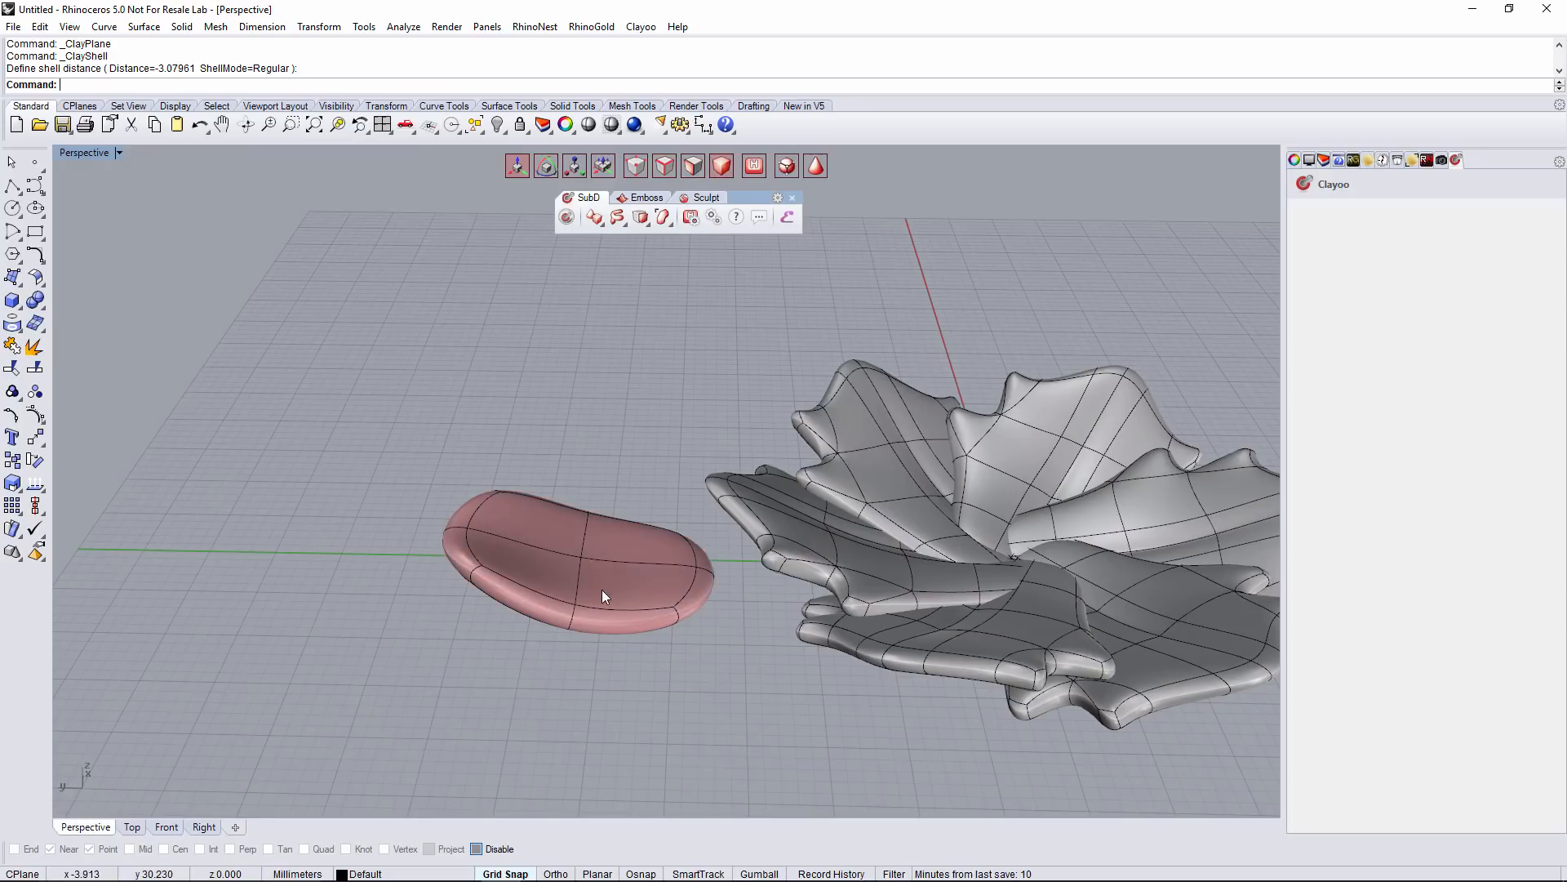
# Move the shelled petal over the flower's centre and scale it down slightly
pyautogui.click(603, 594)
pyautogui.moveTo(604, 593); pyautogui.dragTo(622, 525, button='right')
pyautogui.moveTo(548, 475)
pyautogui.mouseDown()
pyautogui.moveTo(931, 369)
pyautogui.moveTo(914, 402)
pyautogui.mouseUp()
pyautogui.moveTo(982, 400); pyautogui.dragTo(798, 491, button='right')
pyautogui.click(583, 174)
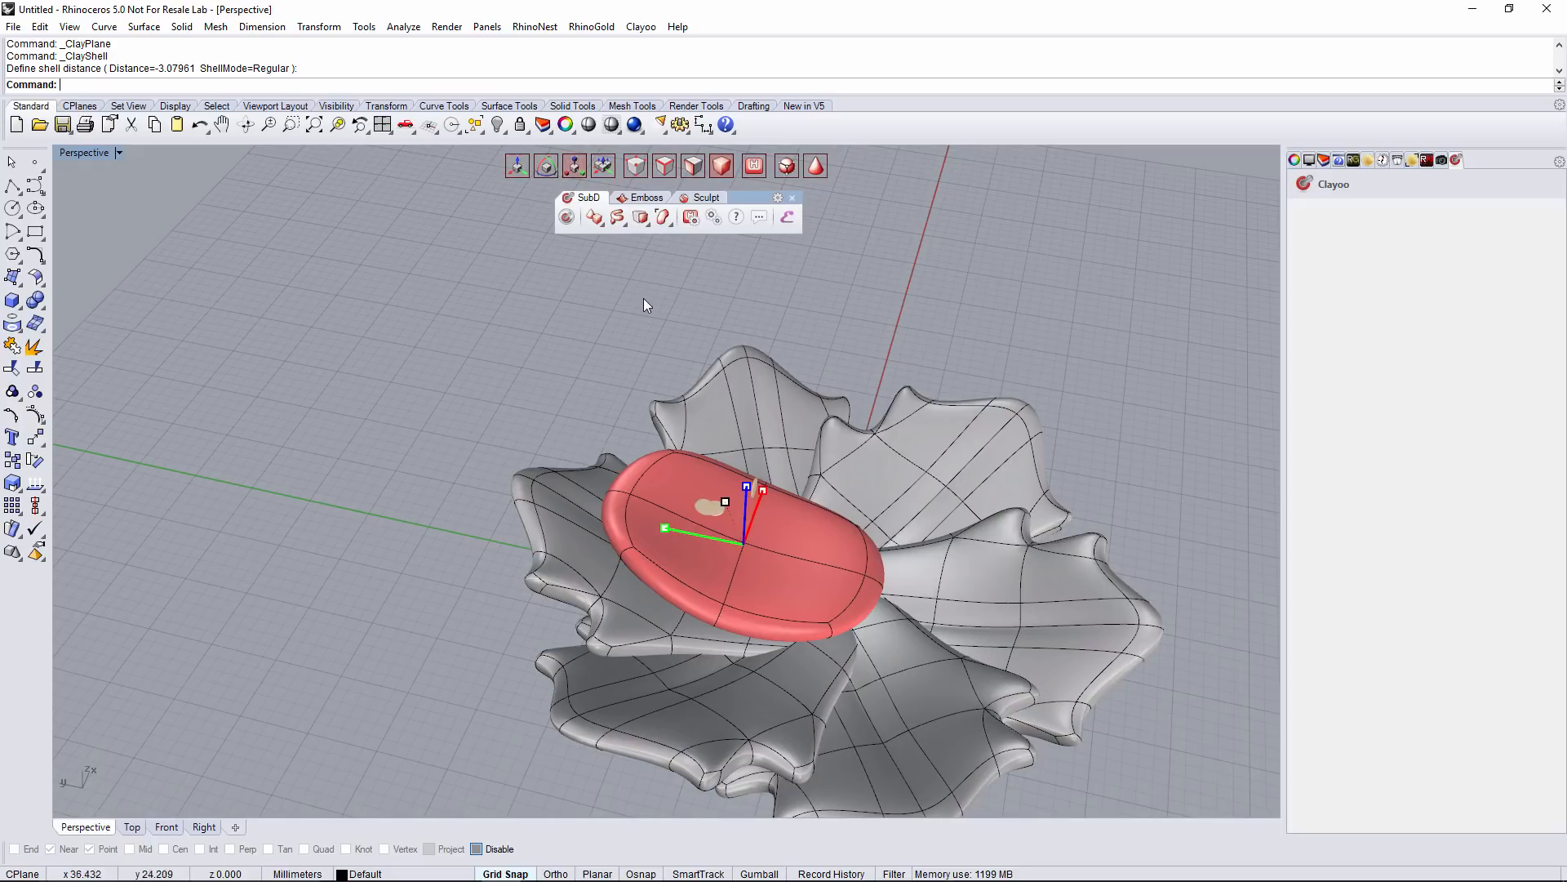
pyautogui.moveTo(727, 502); pyautogui.dragTo(733, 516)
# Lower the small petal along Z toward the leaves and tilt it slightly
pyautogui.moveTo(806, 536); pyautogui.dragTo(768, 383, button='right')
pyautogui.click(517, 168)
pyautogui.scroll(2, 765, 441)
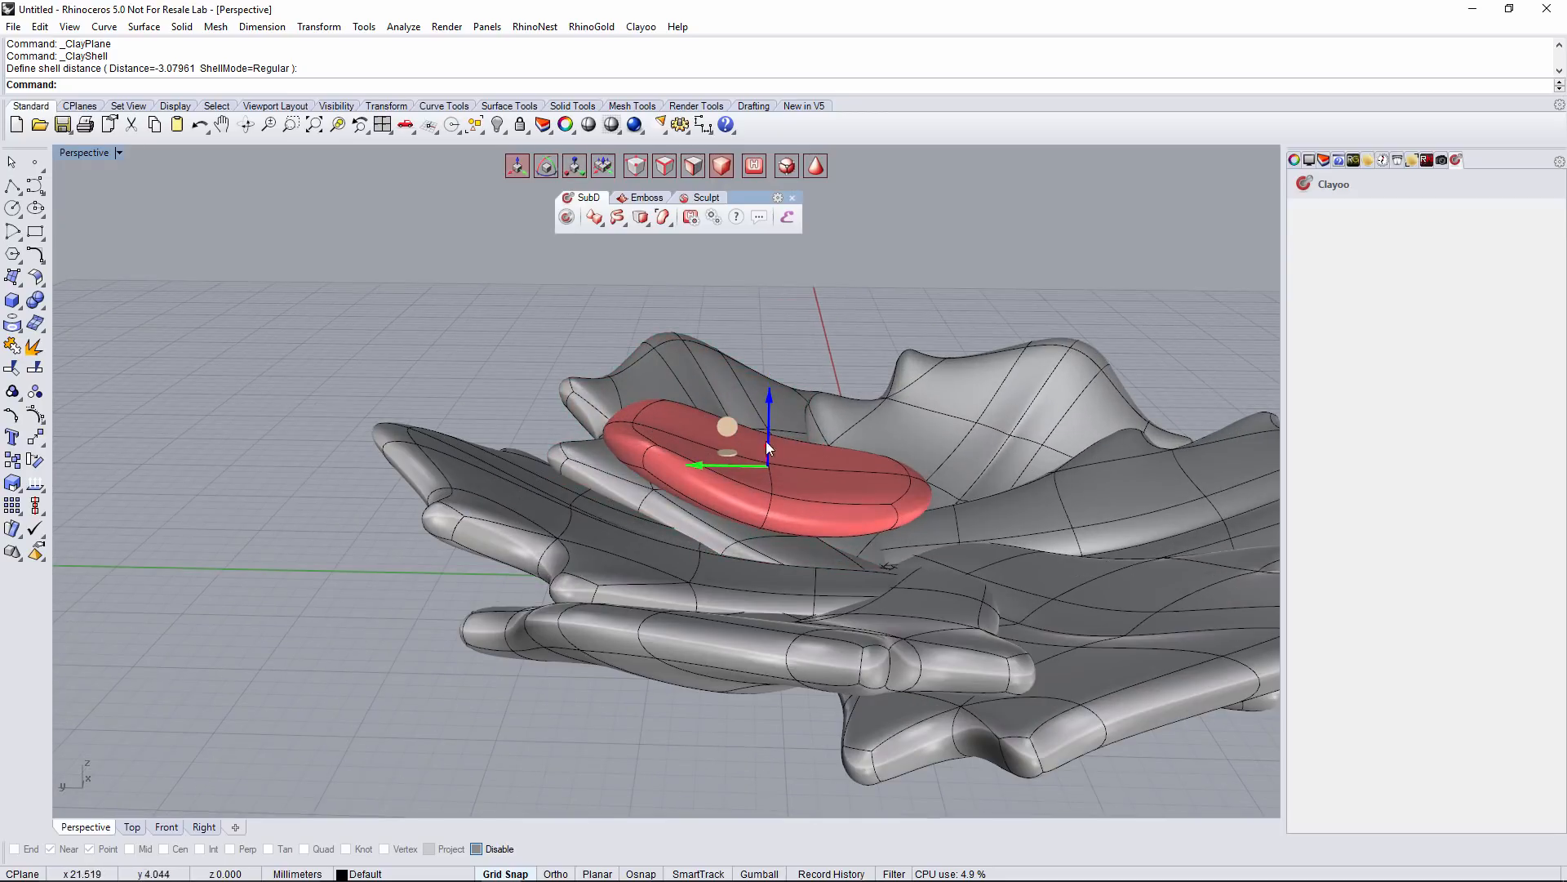
pyautogui.moveTo(729, 433); pyautogui.dragTo(726, 478)
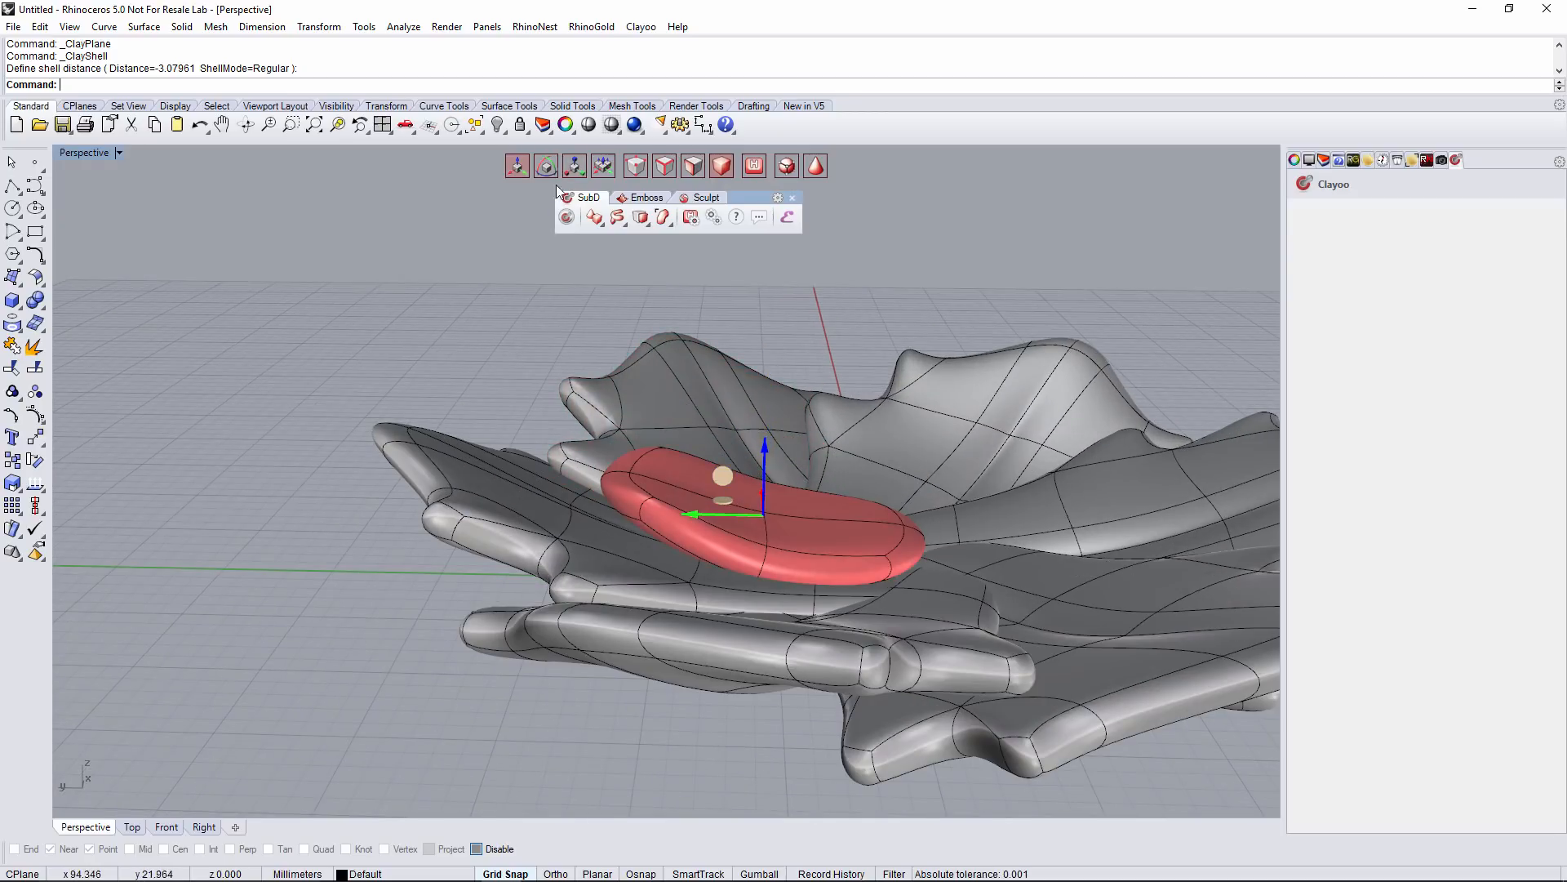
pyautogui.click(548, 171)
pyautogui.moveTo(828, 469); pyautogui.dragTo(832, 482)
# Scale the small petal down further so it fits inside the ring of leaves
pyautogui.scroll(-4, 833, 490)
pyautogui.moveTo(834, 535); pyautogui.dragTo(780, 571, button='right')
pyautogui.scroll(4, 1049, 553)
pyautogui.scroll(-7, 684, 636)
pyautogui.scroll(2, 782, 622)
pyautogui.click(574, 165)
pyautogui.moveTo(684, 542); pyautogui.dragTo(692, 549)
pyautogui.moveTo(694, 551); pyautogui.dragTo(723, 501, button='right')
pyautogui.click(690, 590)
pyautogui.click(517, 167)
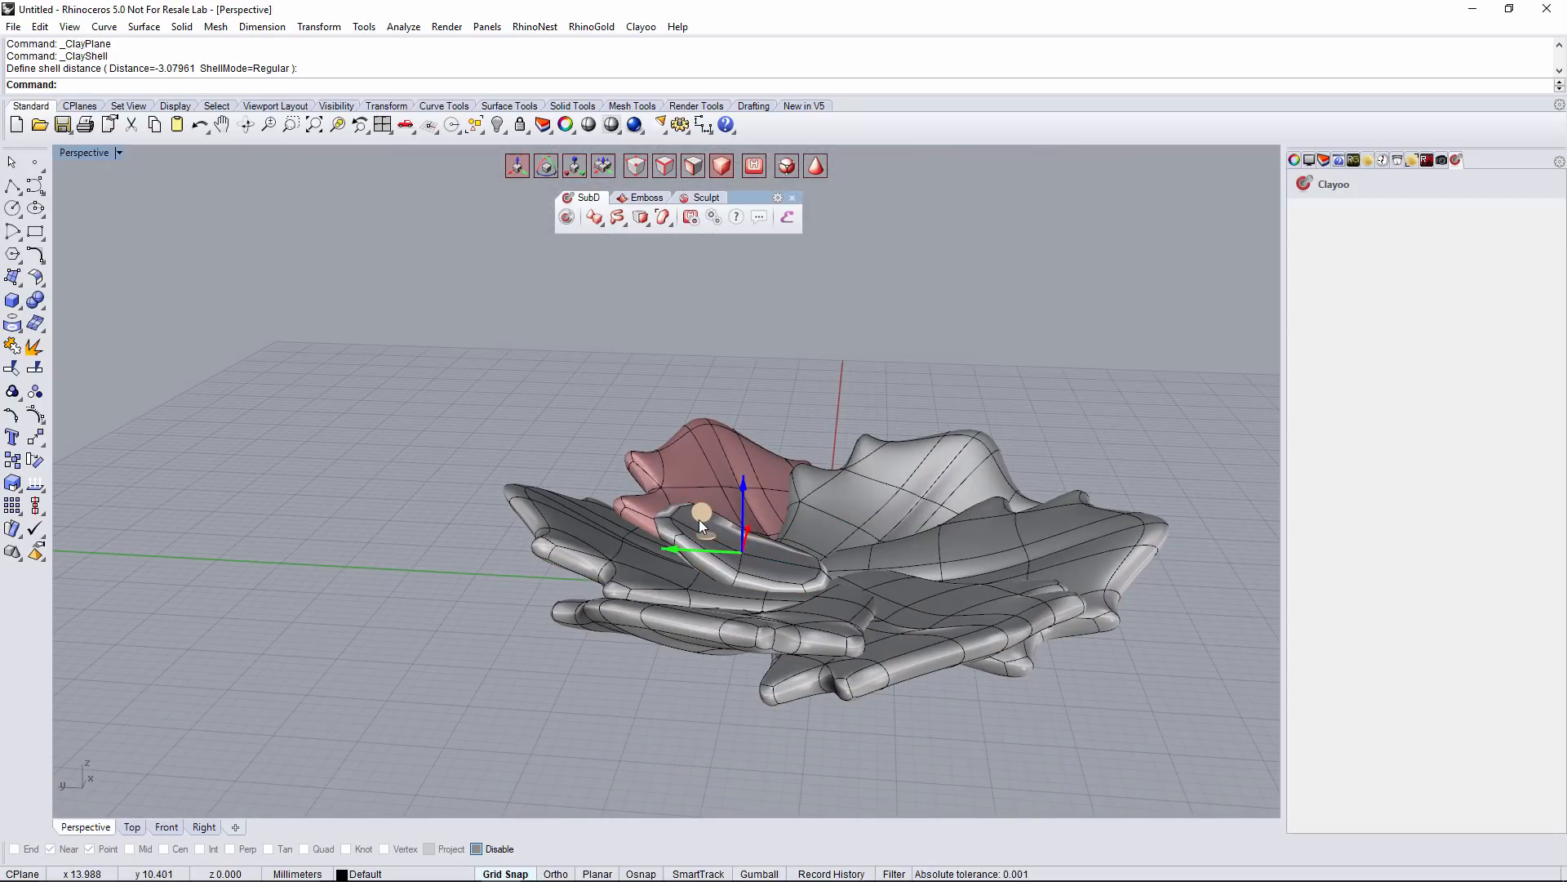
# Rotate the small petal about its Y axis so it leans to one side
pyautogui.moveTo(841, 503); pyautogui.dragTo(719, 457, button='right')
pyautogui.click(547, 167)
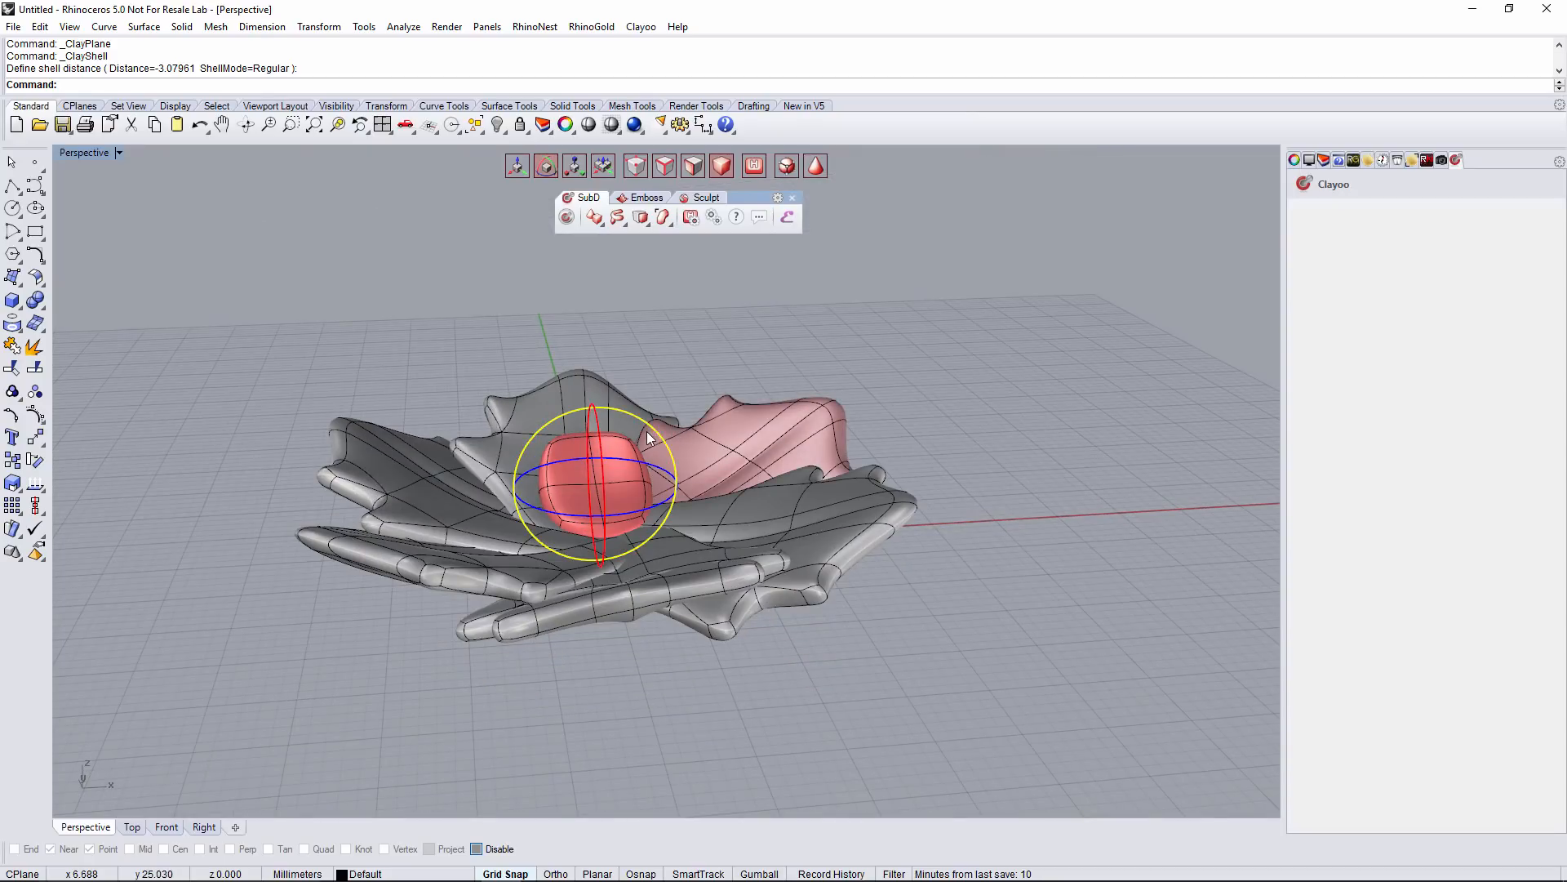
pyautogui.moveTo(657, 445); pyautogui.dragTo(663, 457)
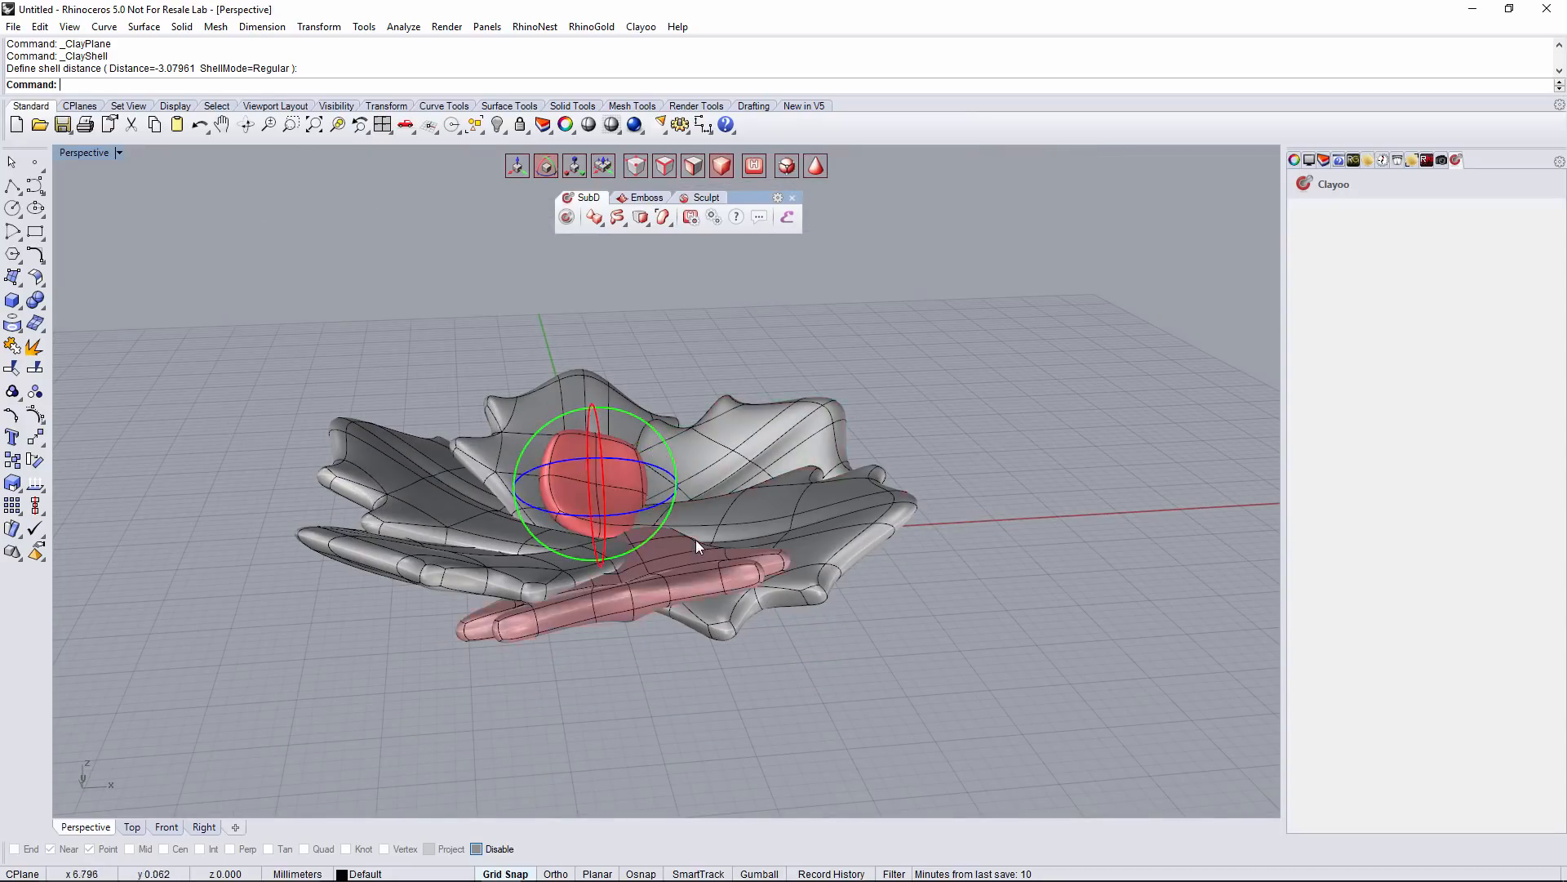
pyautogui.moveTo(696, 542); pyautogui.dragTo(998, 399, button='right')
pyautogui.rightClick(664, 506)
pyautogui.moveTo(665, 507); pyautogui.dragTo(718, 523, button='right')
# Polar-array the small petal around 0,0 with 8 items over 360 degrees
pyautogui.click(638, 580)
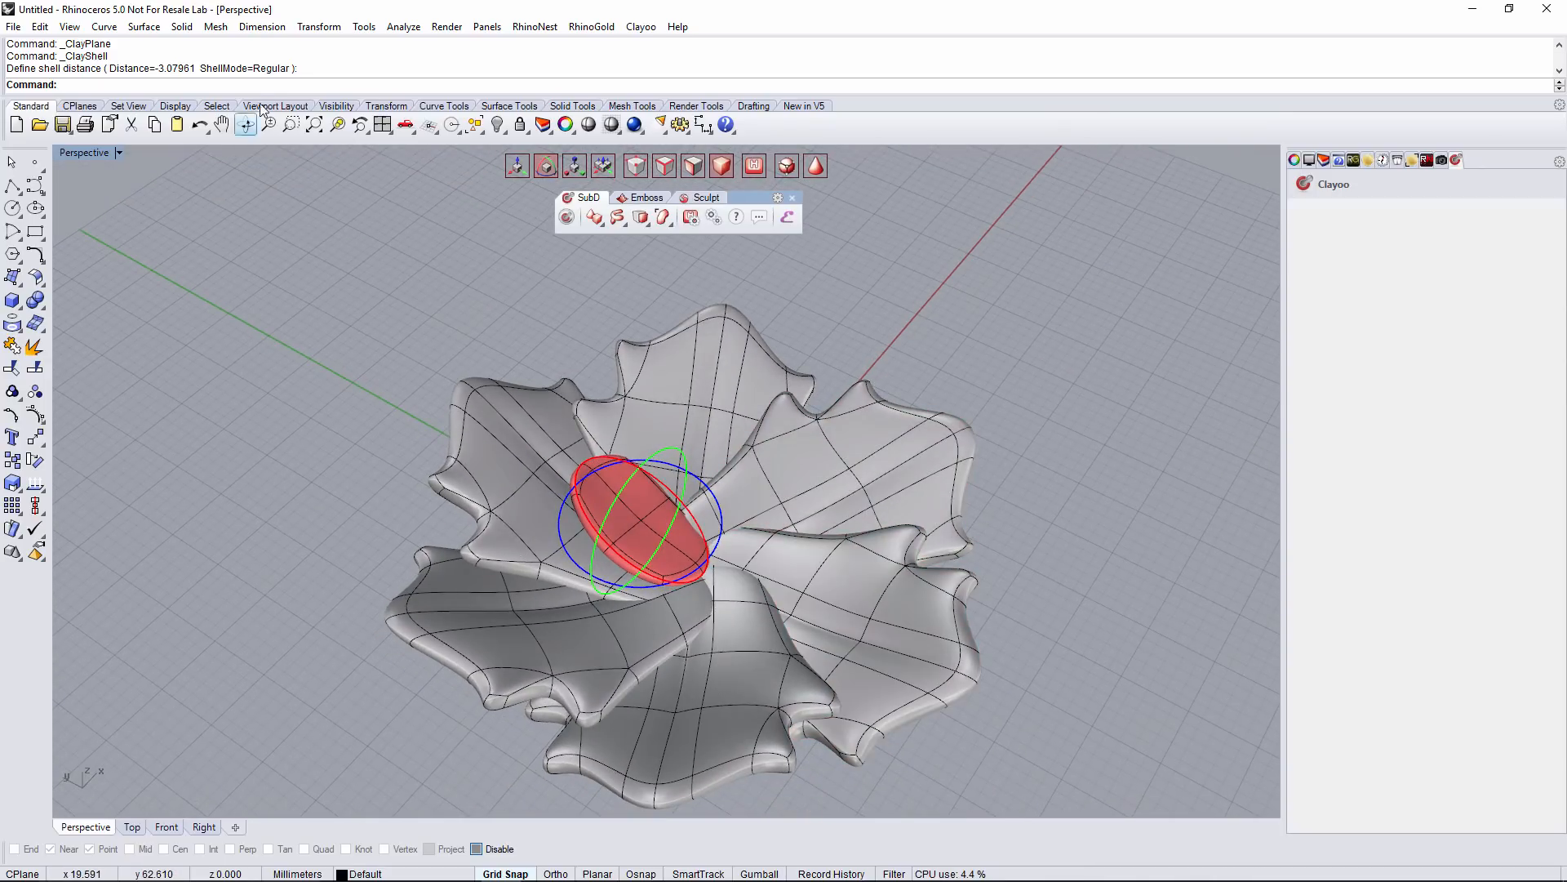
pyautogui.write('ArrayPolar')
pyautogui.press('Return')
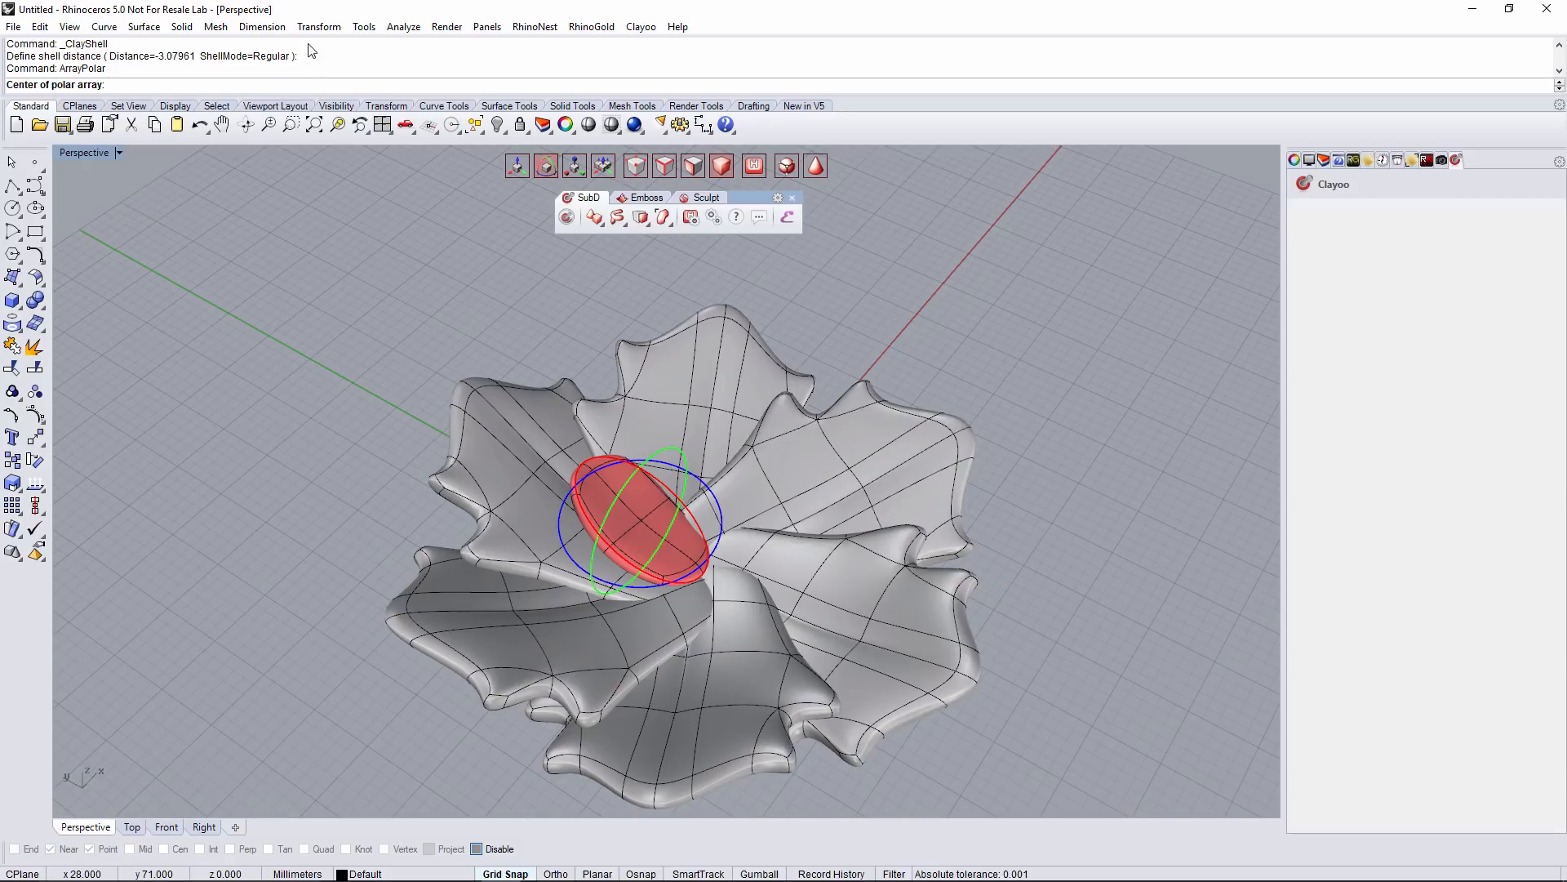
pyautogui.write('0,0')
pyautogui.press('Return')
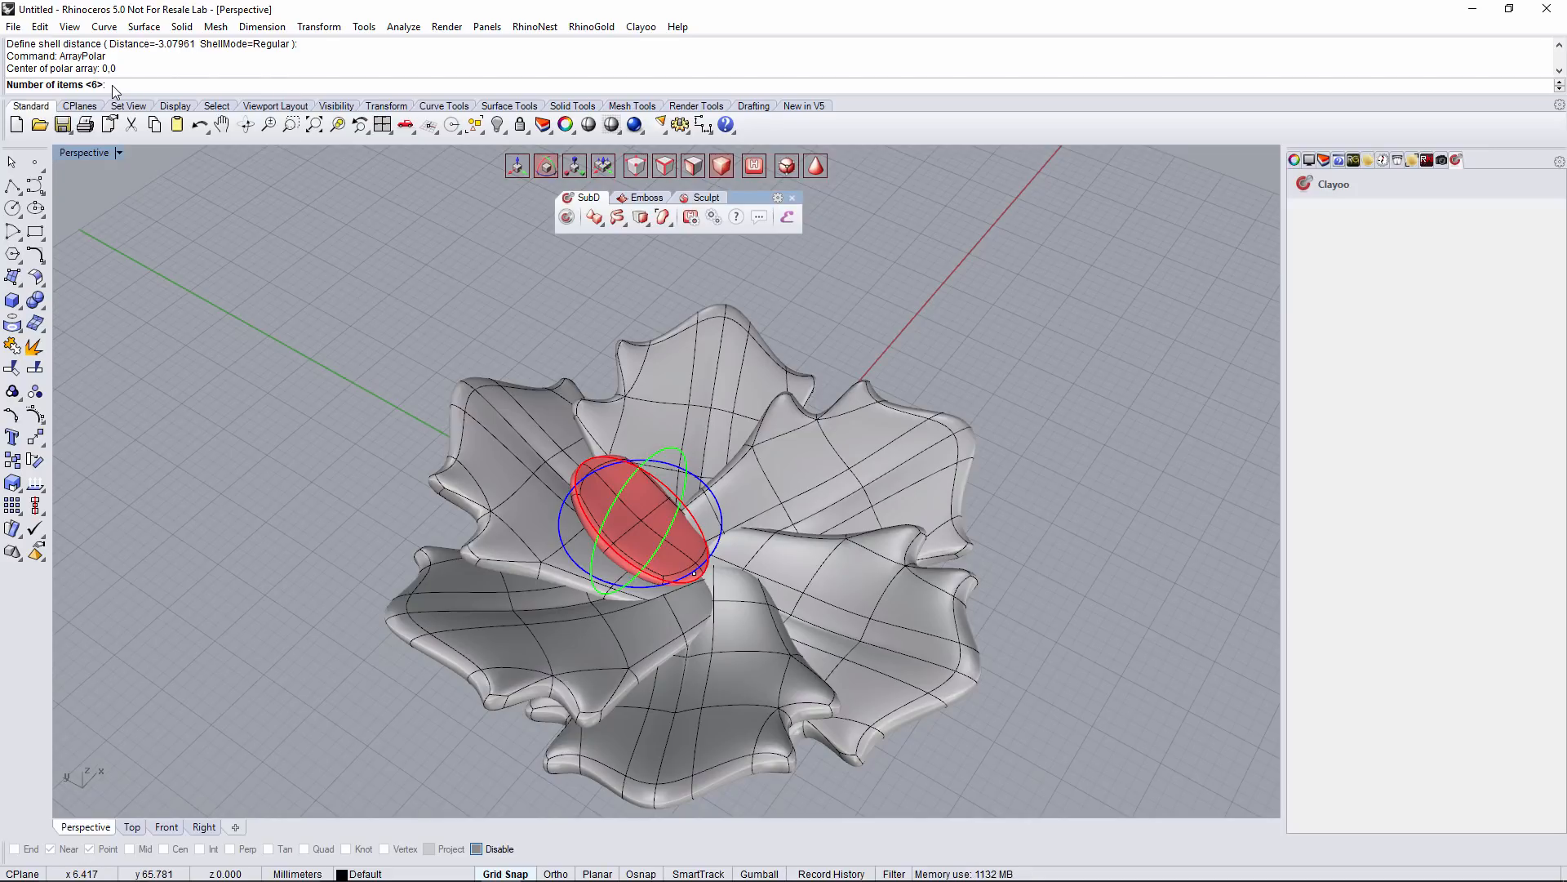
pyautogui.press('Return')
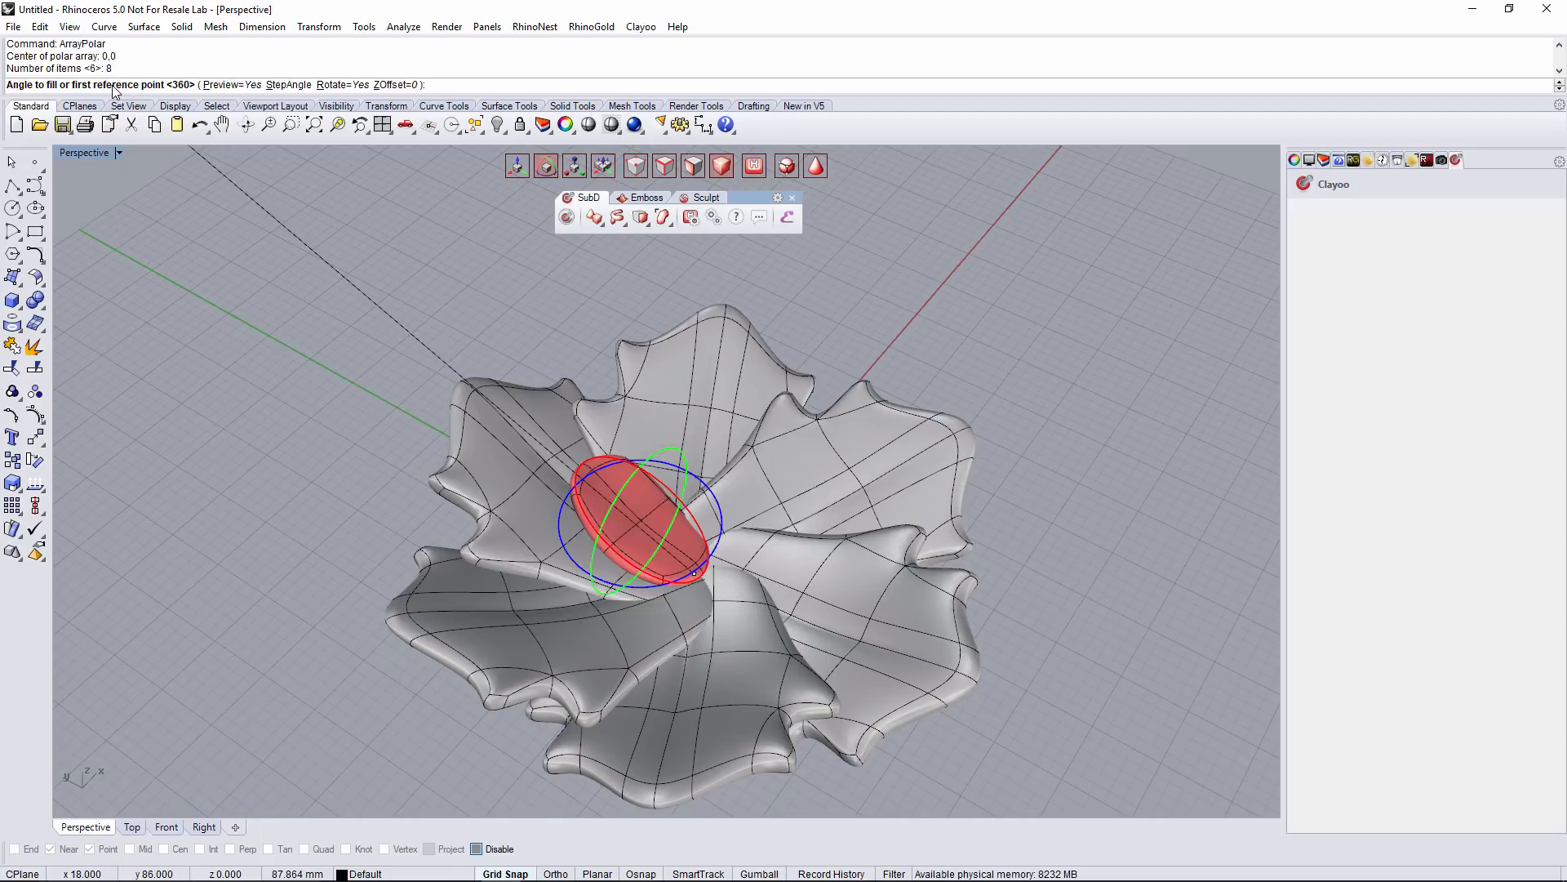
pyautogui.press('Return')
pyautogui.press('Return')
pyautogui.click(1119, 575)
# Show the flower in Rendered display and examine the inner ring of petals from several angles
pyautogui.moveTo(1119, 575); pyautogui.dragTo(1074, 557, button='right')
pyautogui.scroll(7, 569, 586)
pyautogui.scroll(-8, 569, 593)
pyautogui.click(100, 154)
pyautogui.click(102, 230)
pyautogui.moveTo(653, 424); pyautogui.dragTo(796, 600, button='right')
pyautogui.scroll(5, 742, 609)
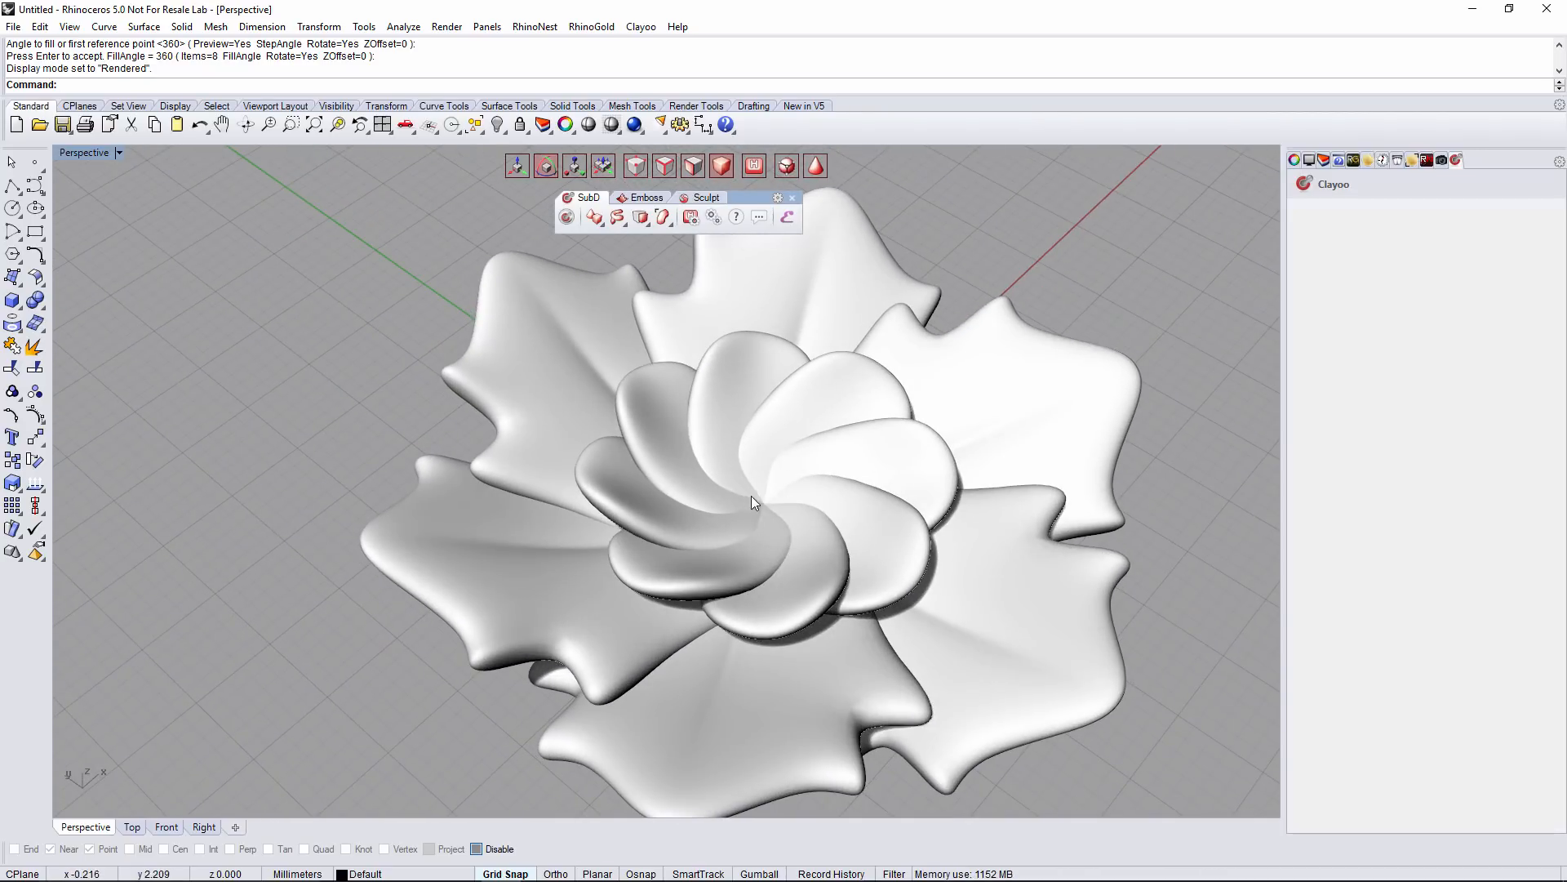
pyautogui.moveTo(786, 511); pyautogui.dragTo(580, 361, button='right')
pyautogui.scroll(-2, 758, 505)
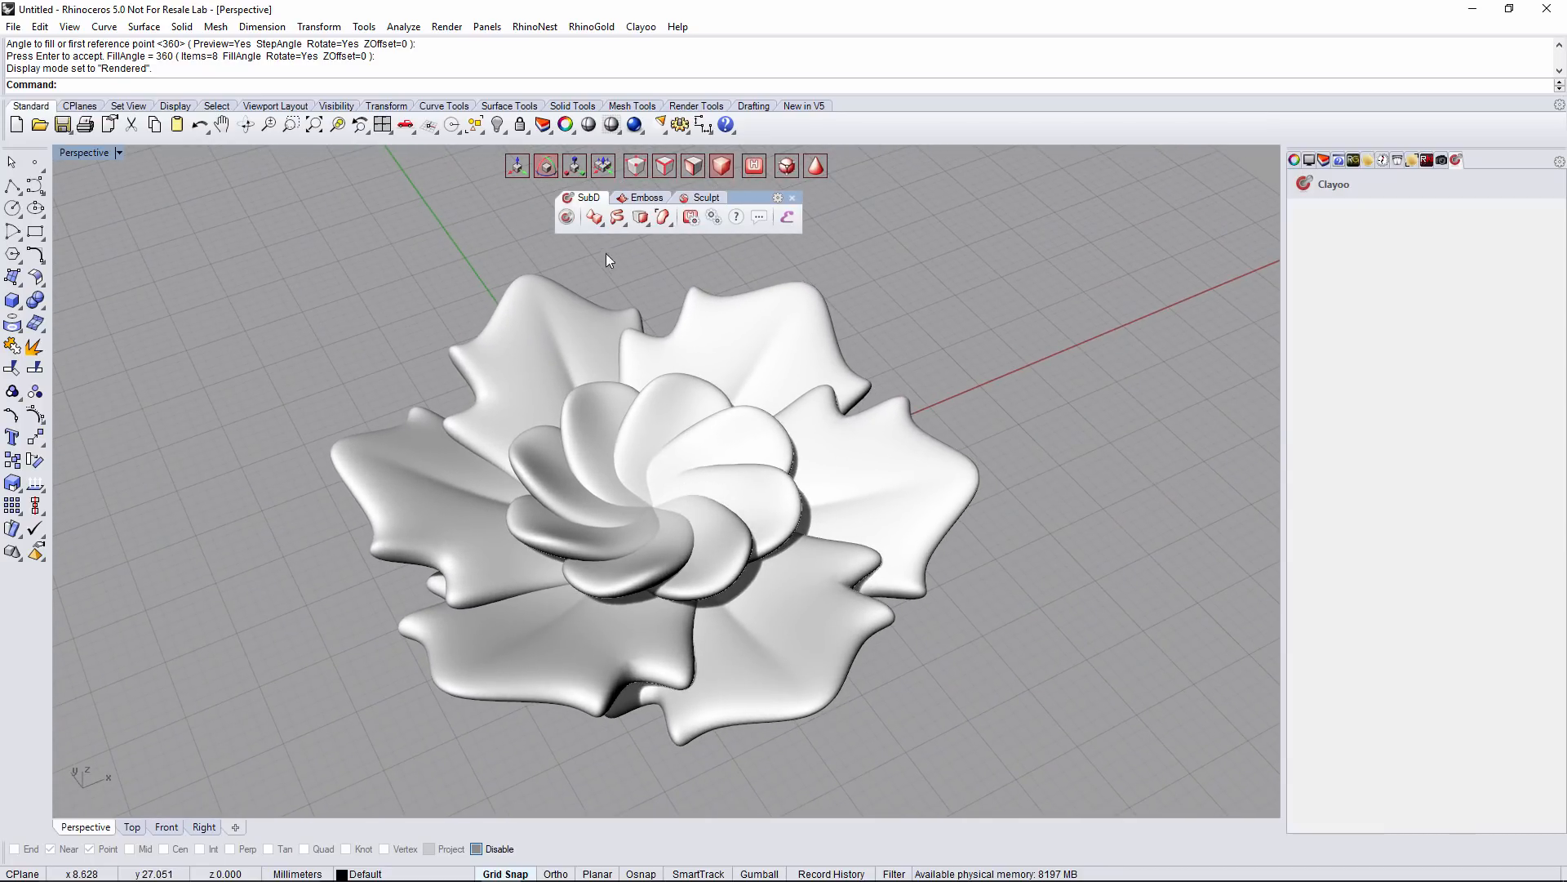
# Create a SubD sphere in Polygonal mode at the flower's centre, with radius 4, 12 segments and 8 Z segments
pyautogui.click(602, 226)
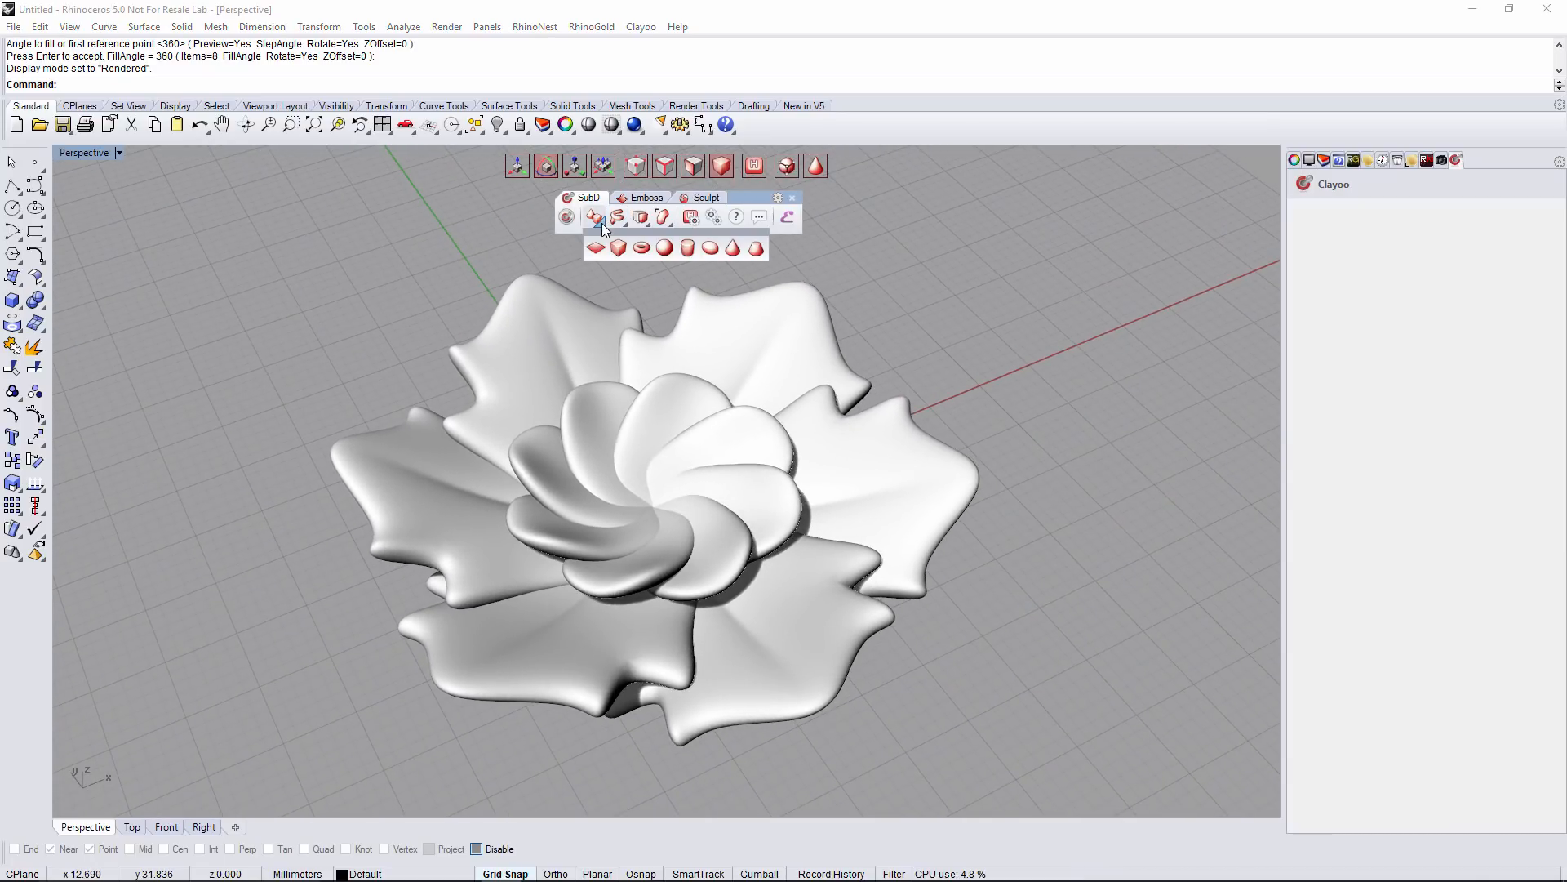
pyautogui.click(664, 249)
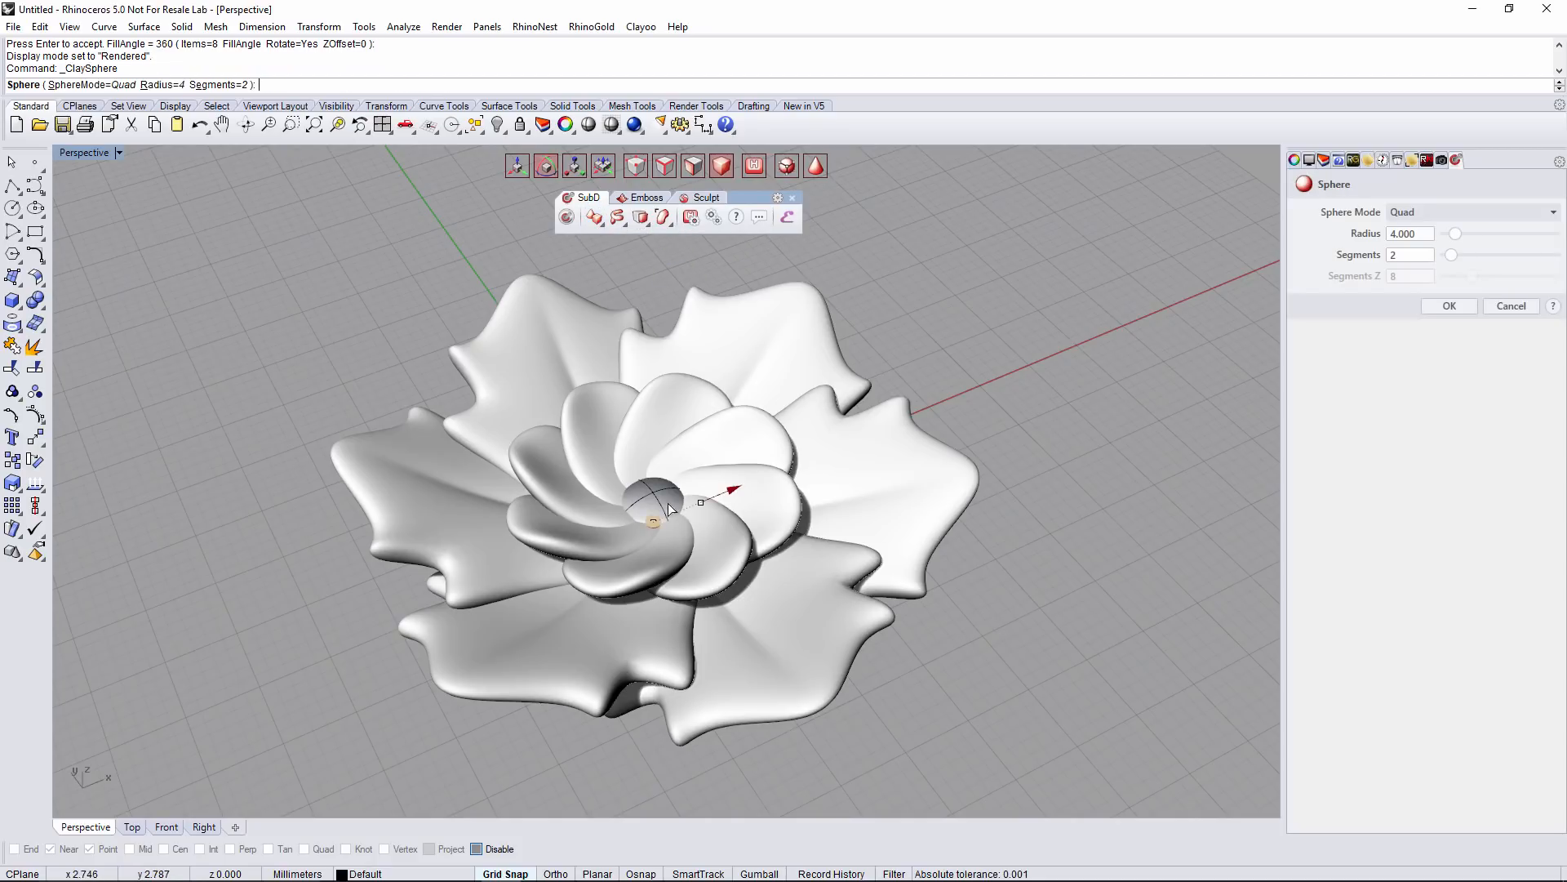
pyautogui.scroll(5, 668, 495)
pyautogui.scroll(-5, 752, 464)
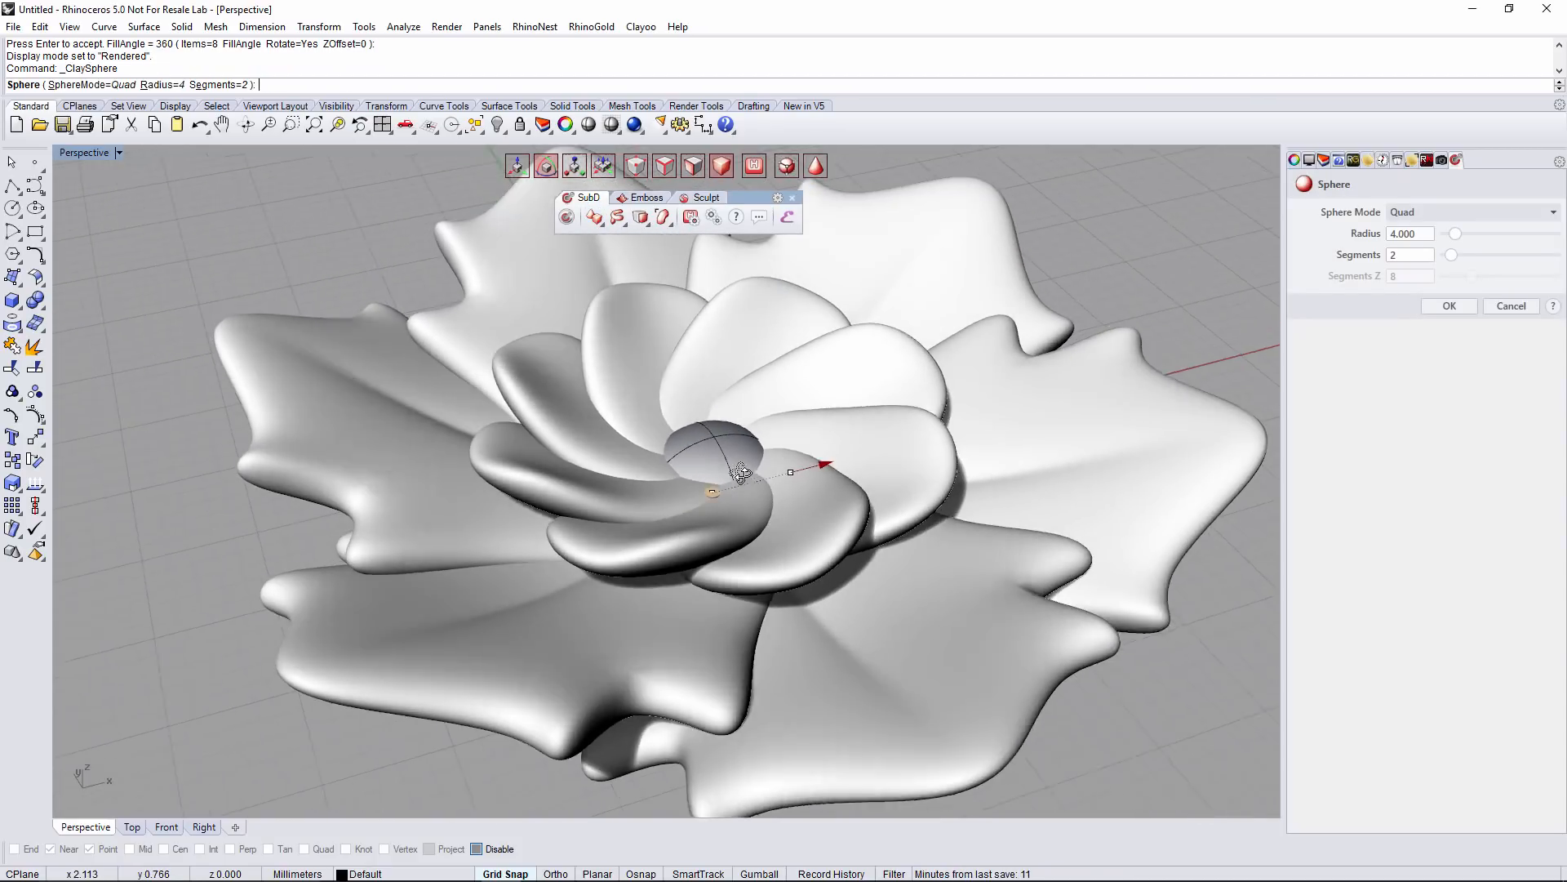
pyautogui.click(1412, 208)
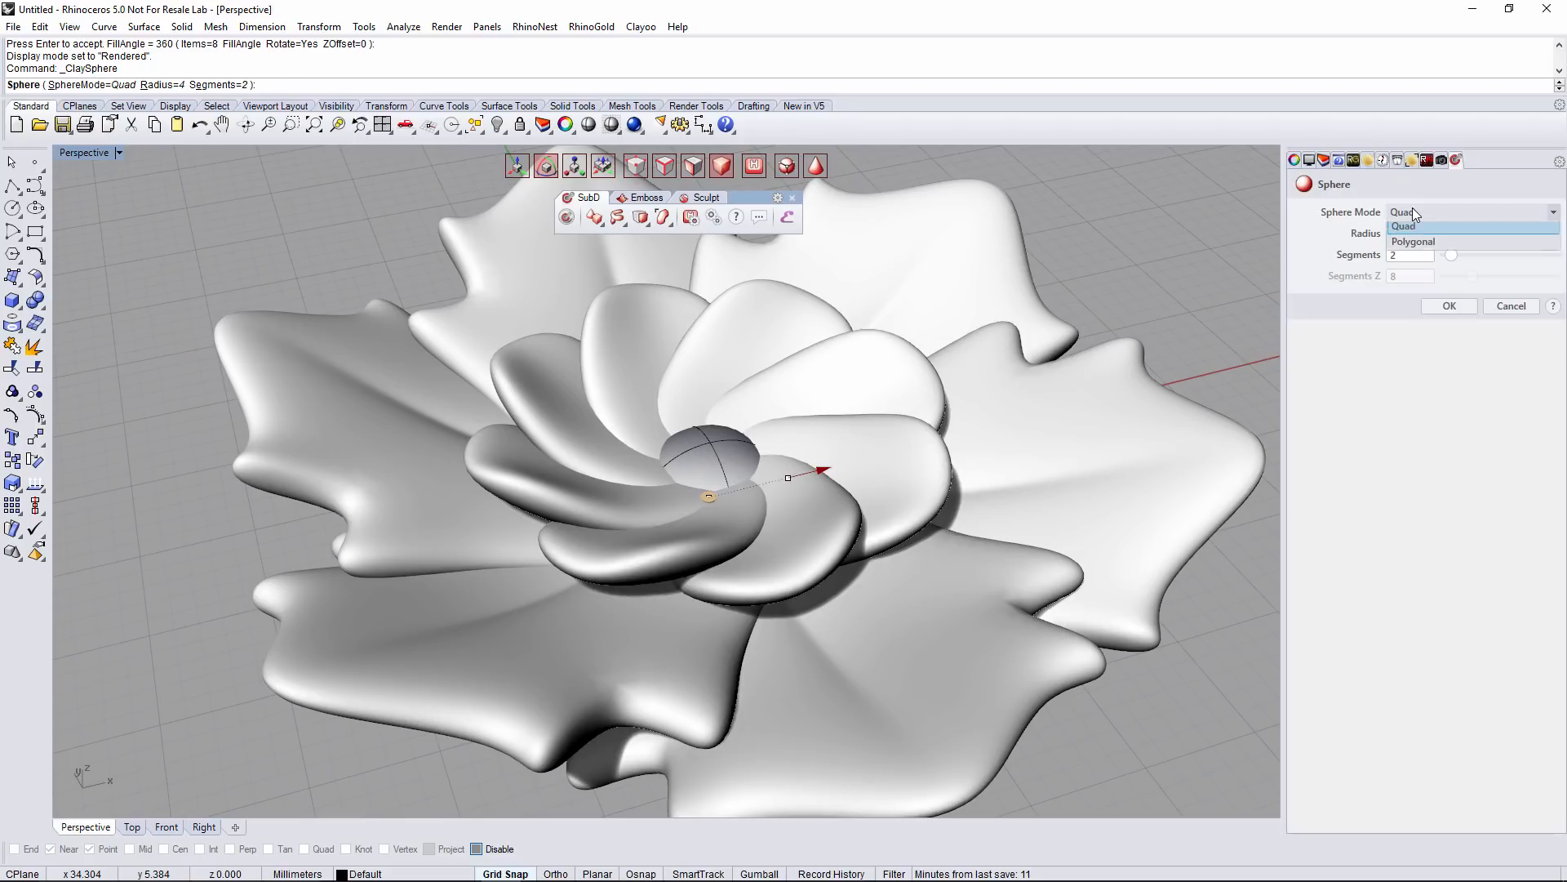
pyautogui.click(1410, 243)
pyautogui.moveTo(911, 418)
pyautogui.mouseDown(button='right')
pyautogui.moveTo(904, 455)
pyautogui.moveTo(931, 401)
pyautogui.mouseUp(button='right')
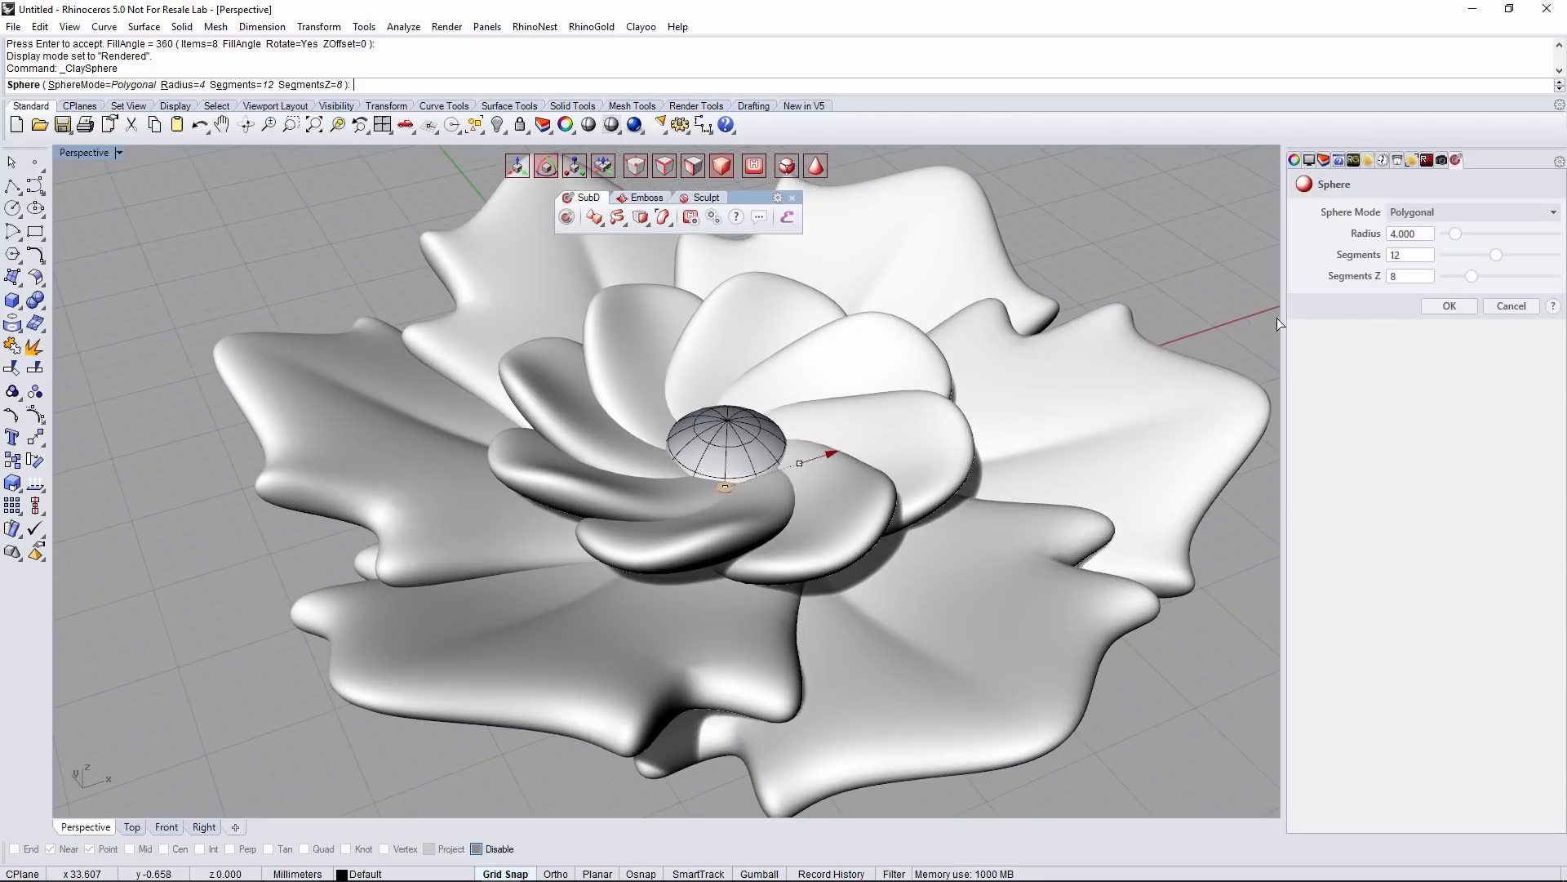
pyautogui.click(1451, 305)
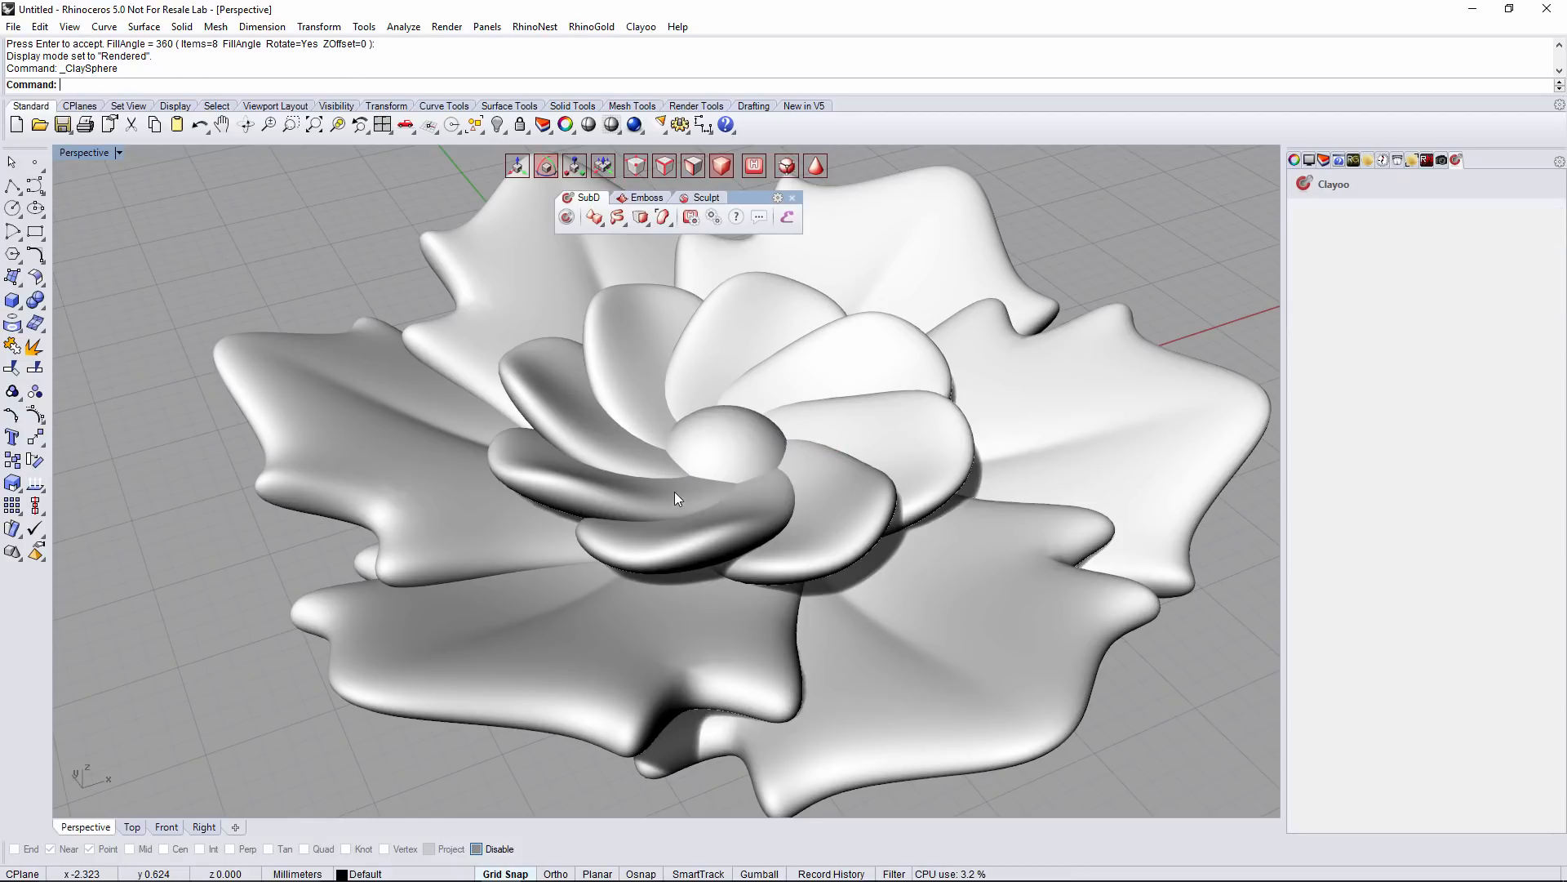
# In Shaded box display, raise the sphere along Z until it is clear of the petals
pyautogui.click(74, 157)
pyautogui.click(86, 190)
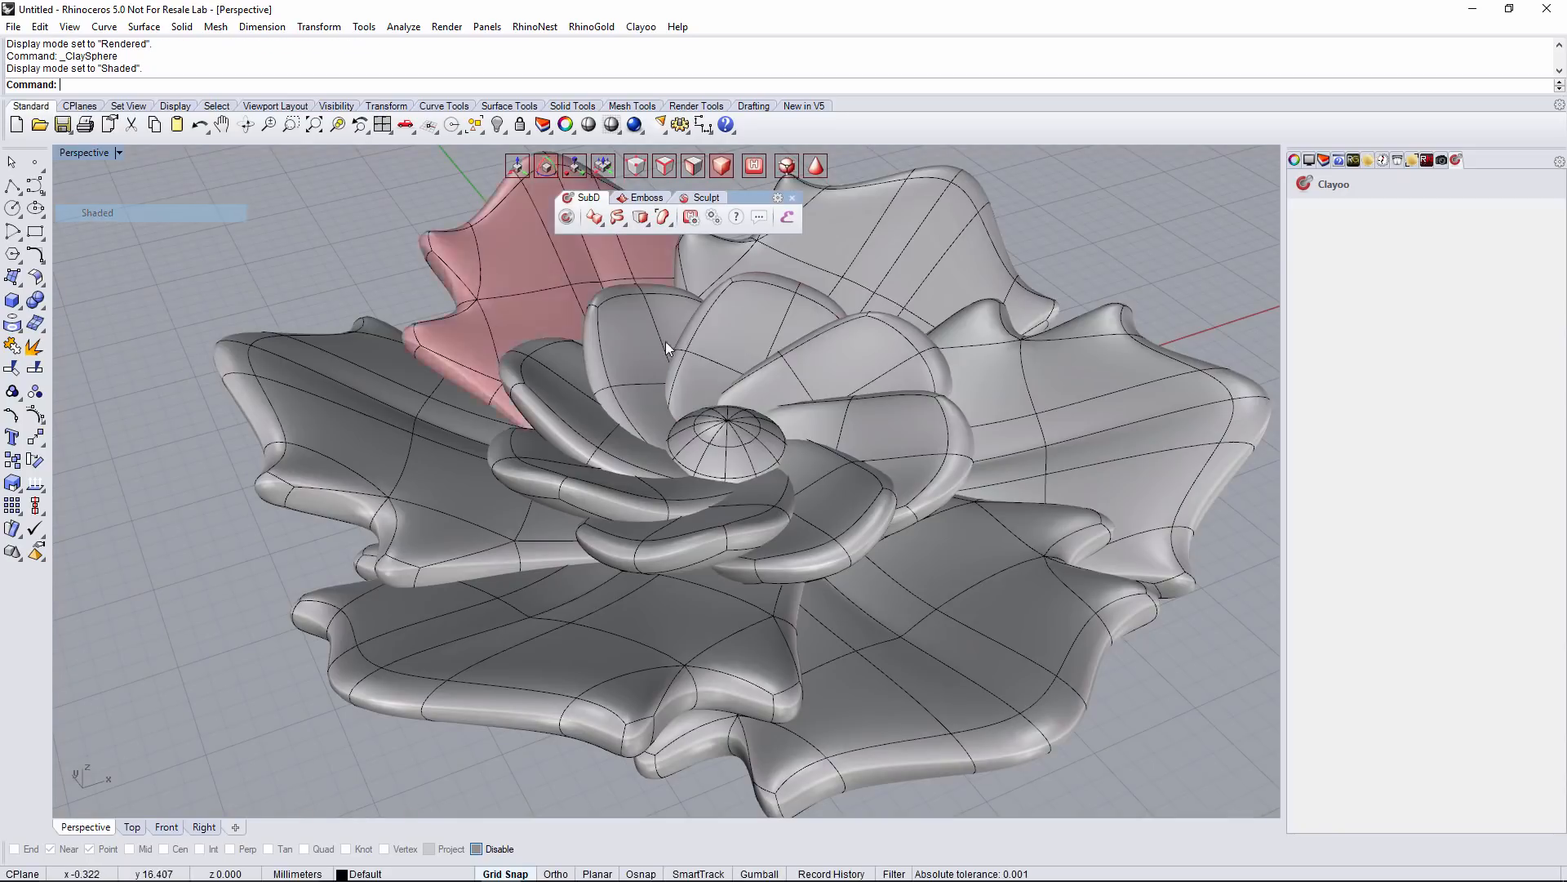
pyautogui.moveTo(809, 347); pyautogui.dragTo(719, 247, button='right')
pyautogui.click(713, 444)
pyautogui.moveTo(740, 452); pyautogui.dragTo(655, 449, button='right')
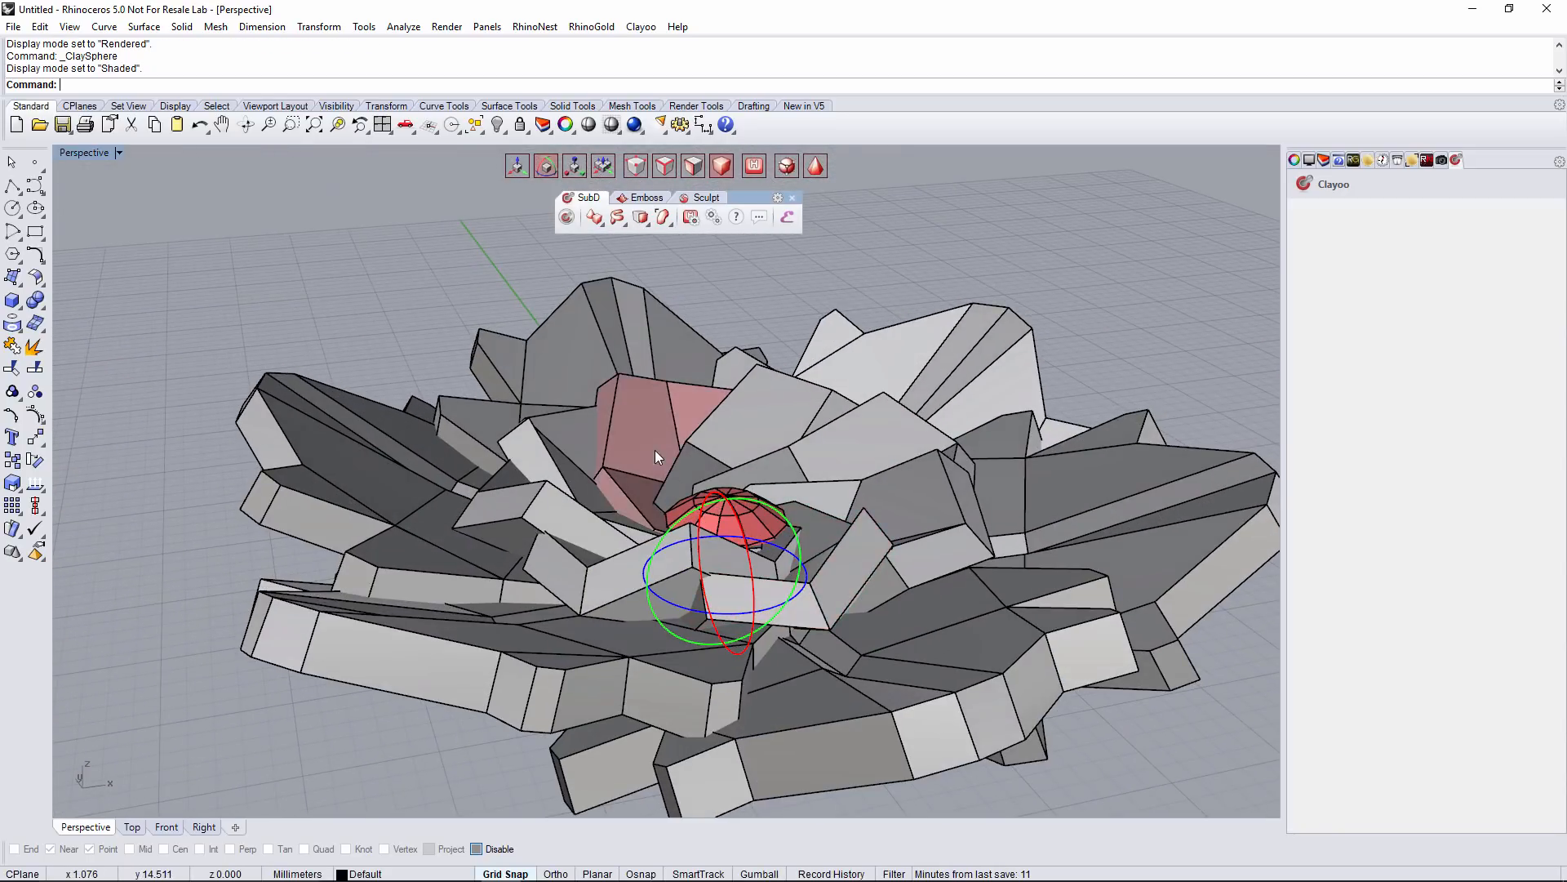
pyautogui.click(523, 169)
pyautogui.moveTo(733, 508); pyautogui.dragTo(741, 267)
pyautogui.scroll(-4, 785, 346)
pyautogui.moveTo(813, 372); pyautogui.dragTo(823, 443, button='right')
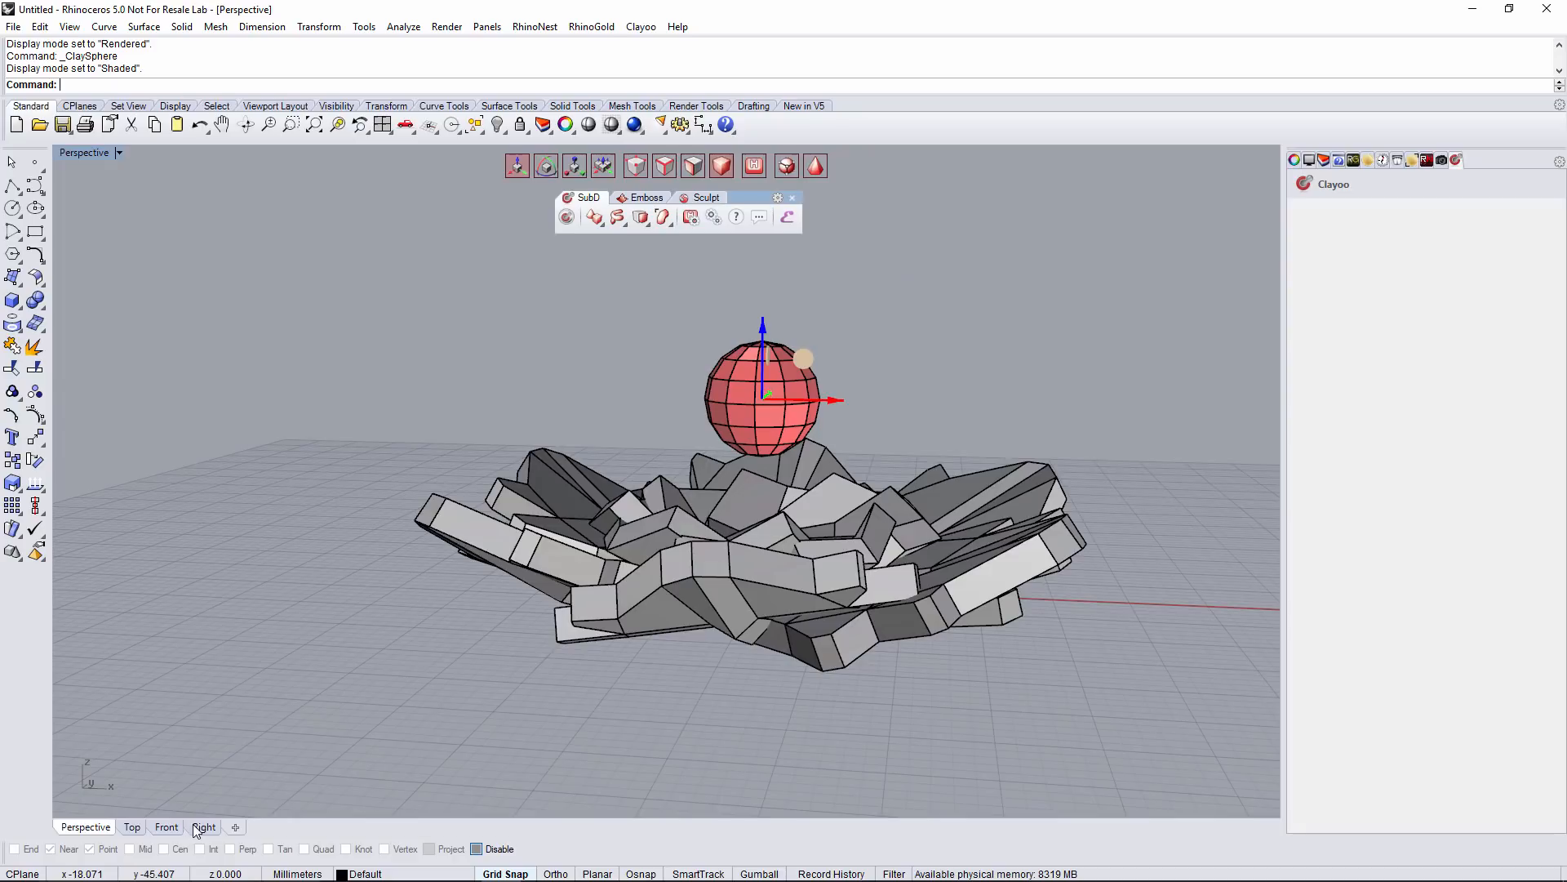
# In the Right view, flatten the sphere by scaling it along Z
pyautogui.click(201, 828)
pyautogui.moveTo(938, 686); pyautogui.dragTo(807, 708, button='right')
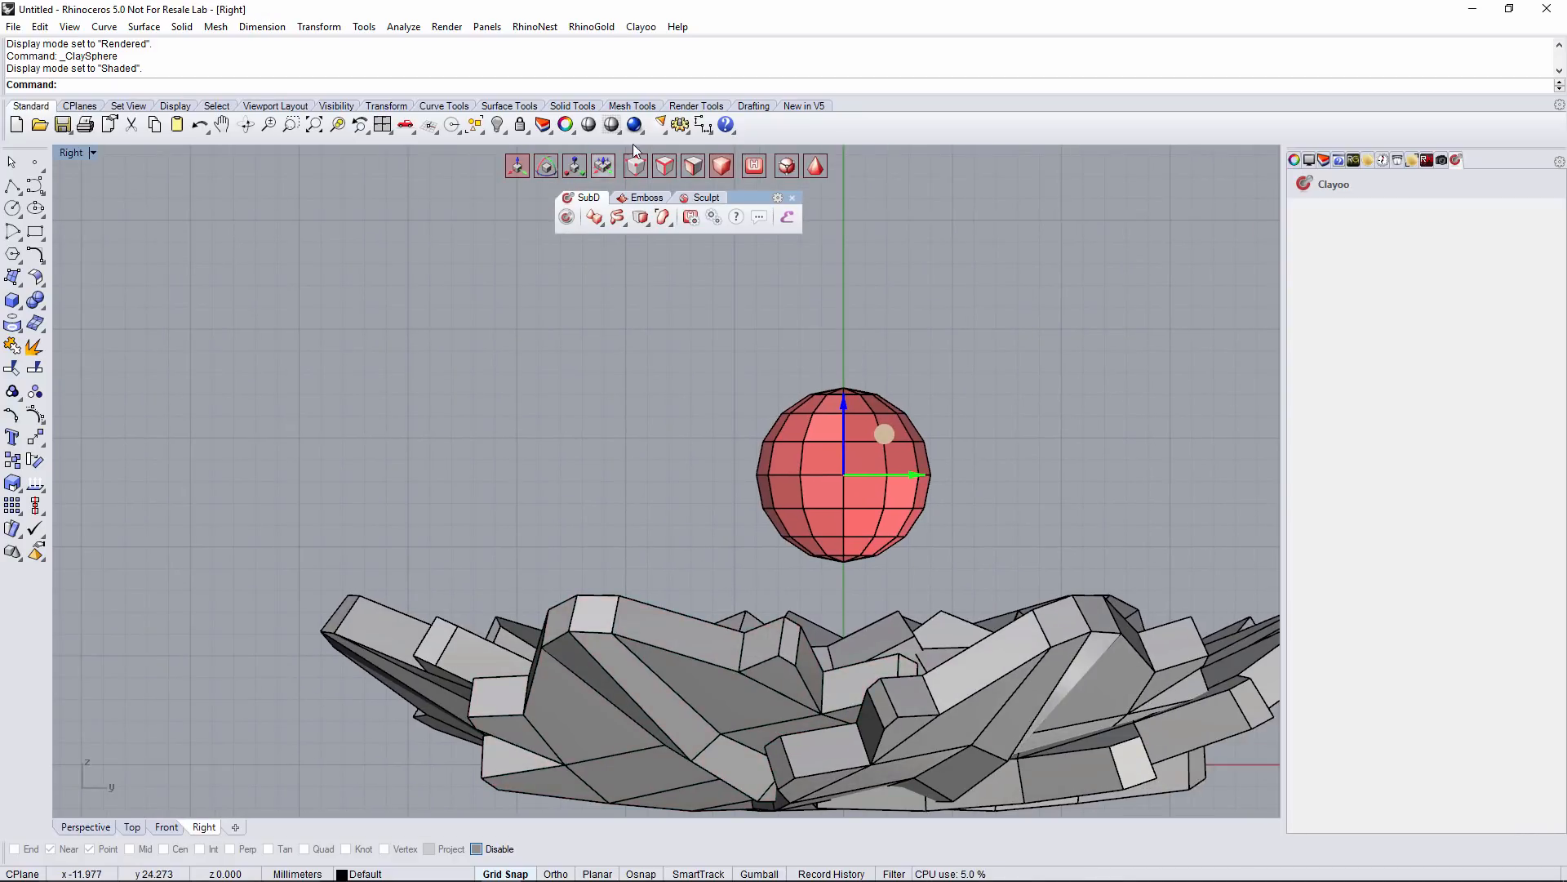
pyautogui.click(574, 167)
pyautogui.moveTo(843, 393); pyautogui.dragTo(840, 413)
pyautogui.click(938, 410)
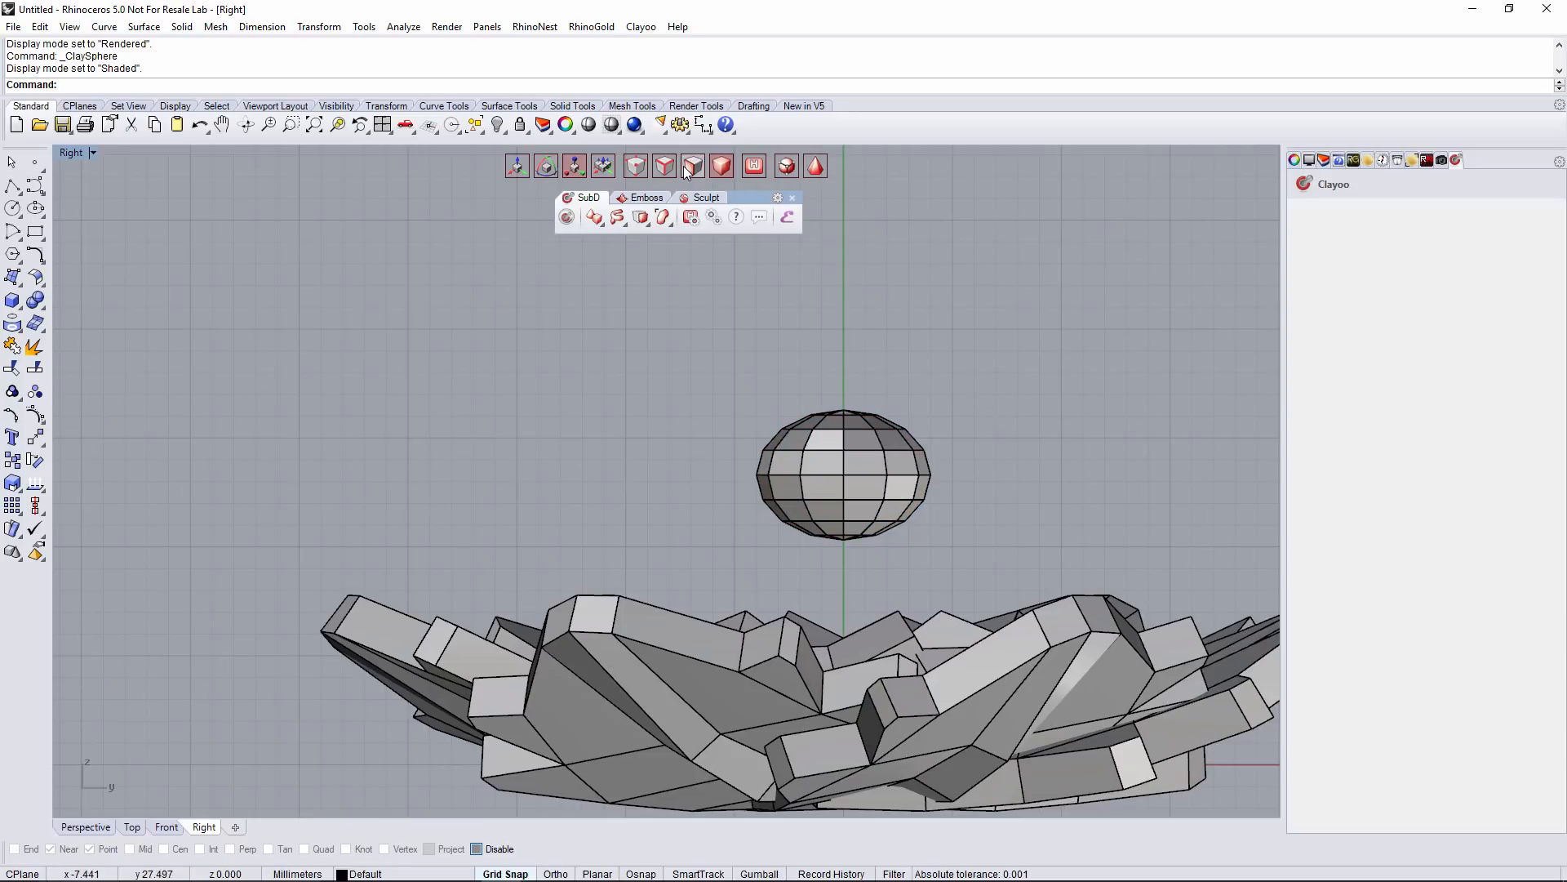
# Select the rings of faces around the flattened sphere, leaving out its top cap
pyautogui.scroll(3, 830, 475)
pyautogui.moveTo(664, 359); pyautogui.dragTo(1086, 519)
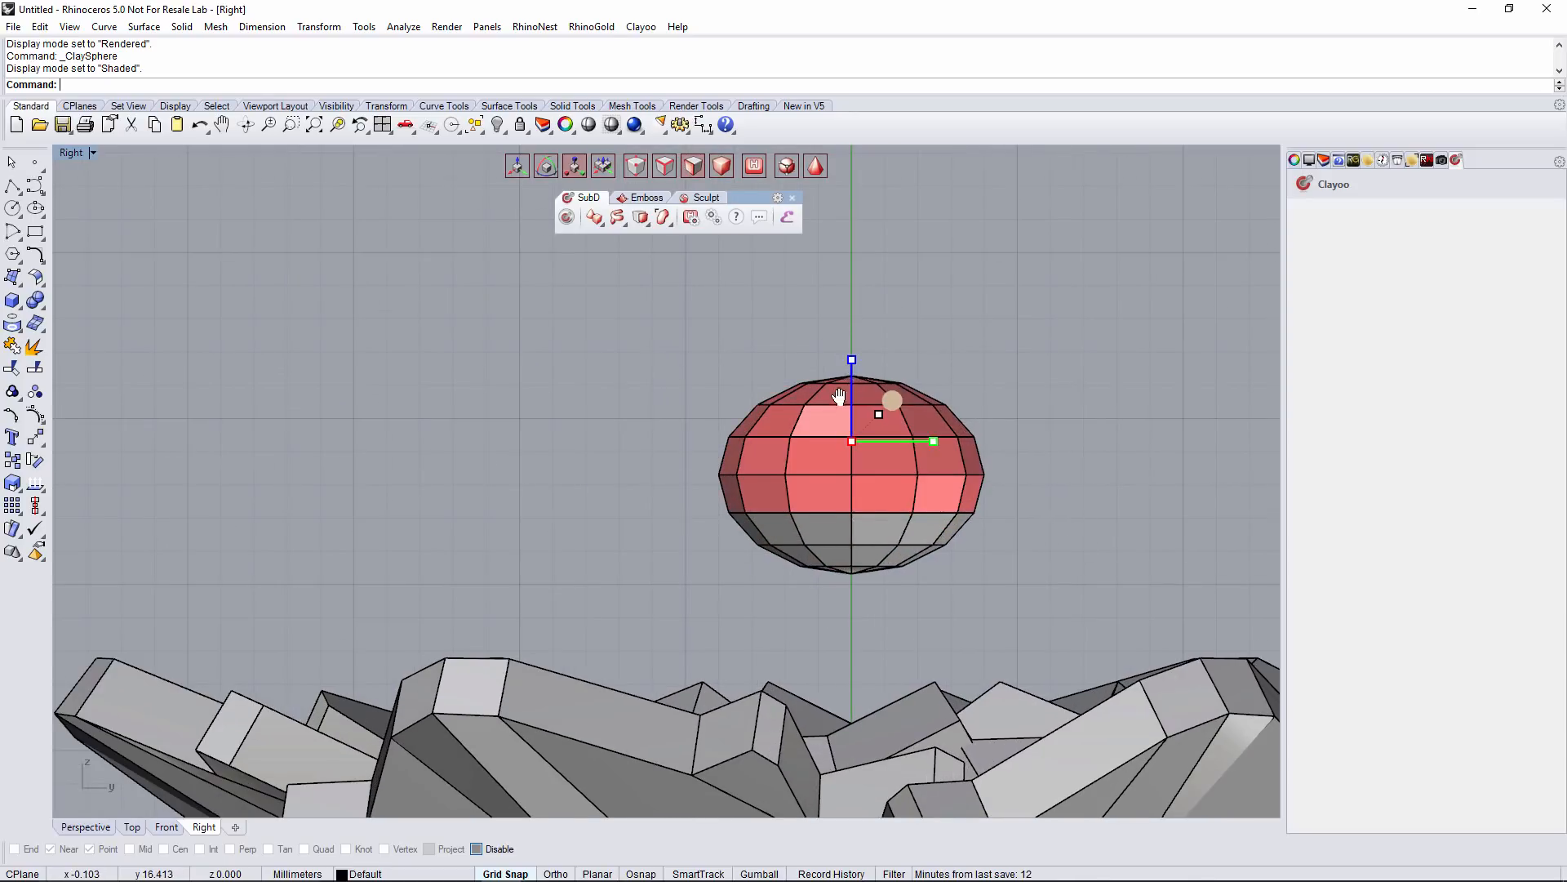
pyautogui.scroll(3, 840, 397)
pyautogui.moveTo(735, 393); pyautogui.dragTo(1022, 476)
pyautogui.click(73, 833)
pyautogui.moveTo(678, 564); pyautogui.dragTo(741, 611, button='right')
pyautogui.scroll(4, 877, 481)
pyautogui.moveTo(877, 482)
pyautogui.mouseDown(button='right')
pyautogui.moveTo(857, 529)
pyautogui.moveTo(855, 480)
pyautogui.mouseUp(button='right')
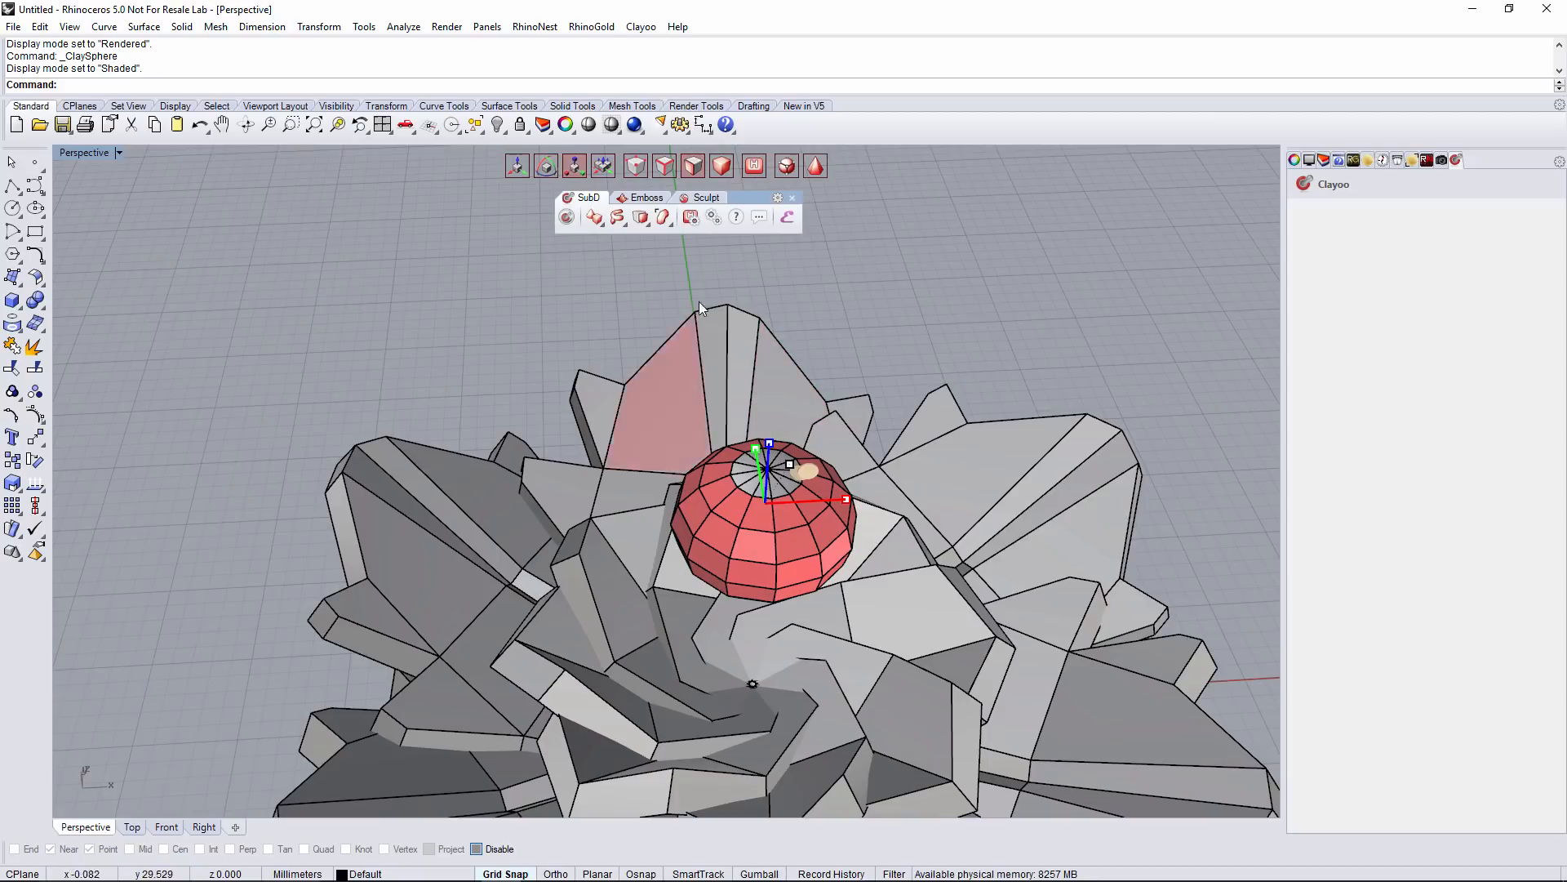
# Extrude the selected sphere faces in Individual mode with a height of about 0.685 and a taper of about -0.311
pyautogui.click(648, 224)
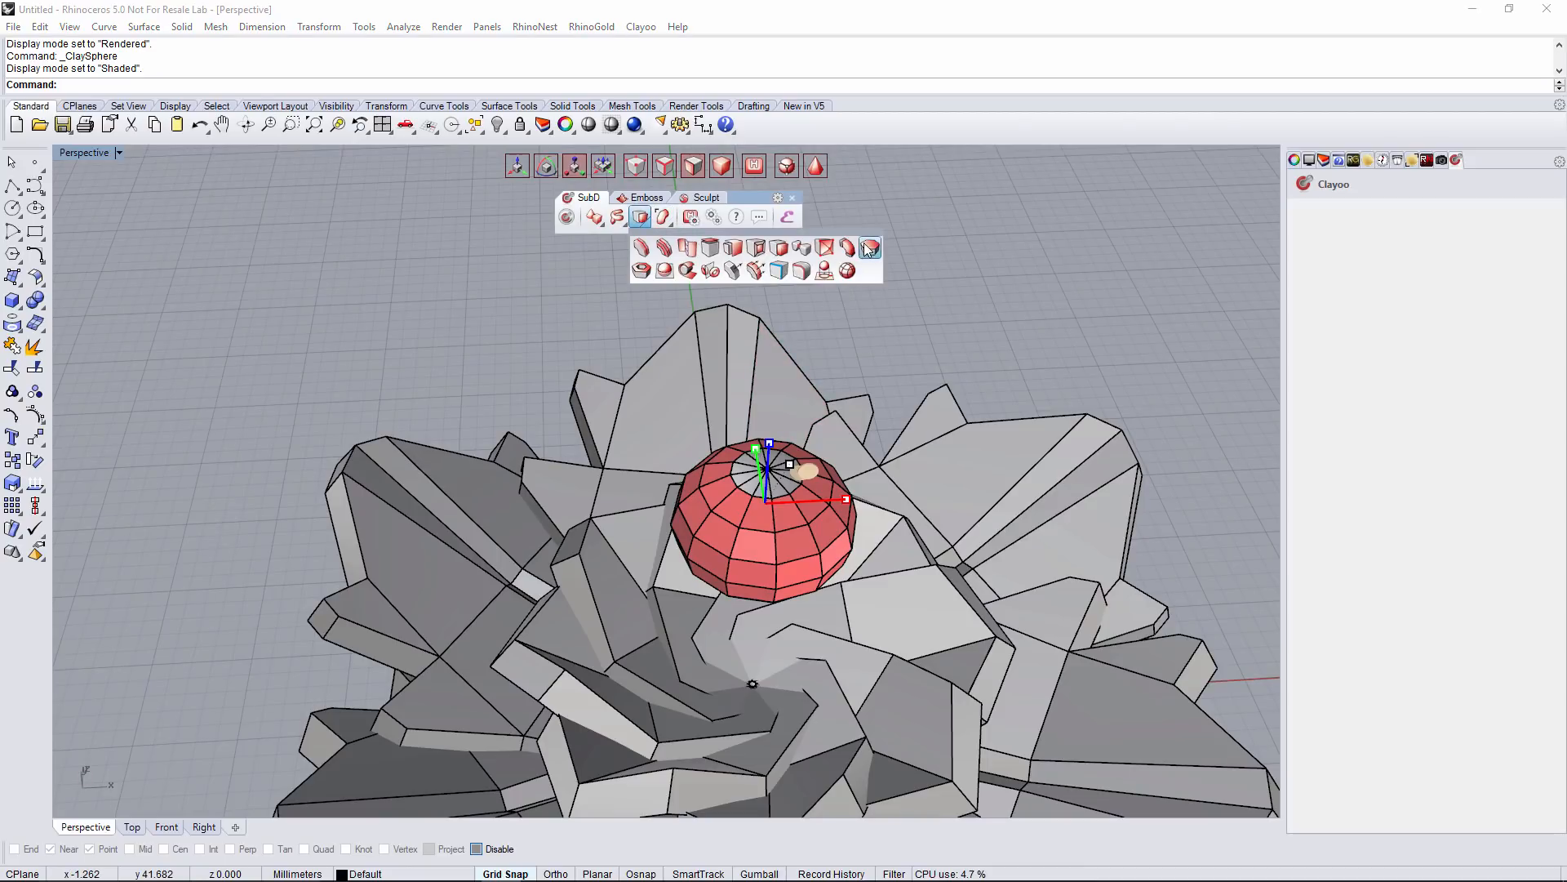
pyautogui.click(782, 248)
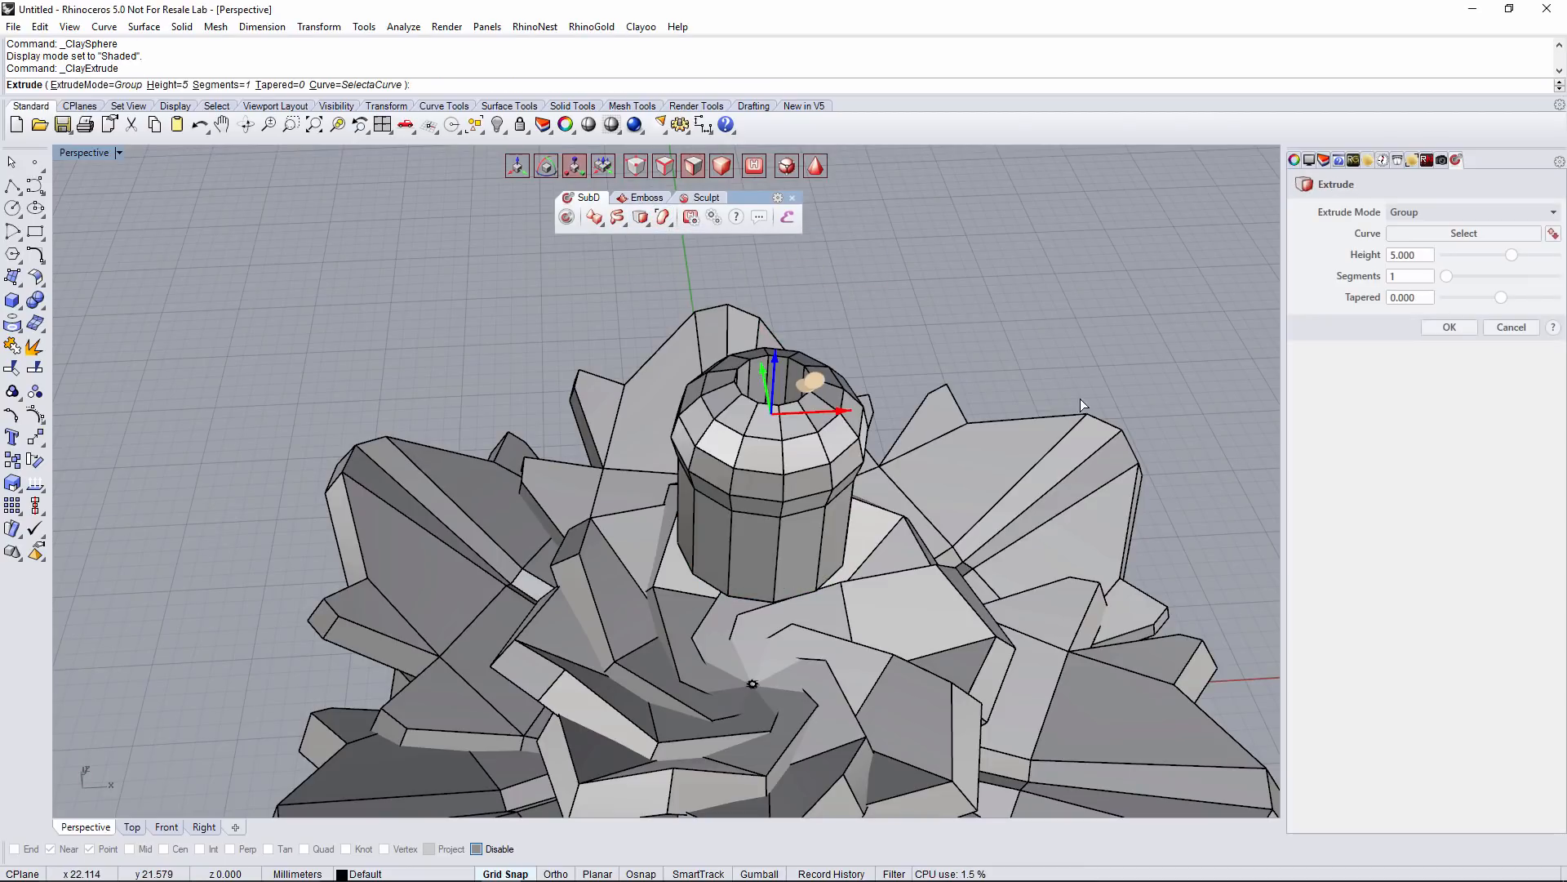
pyautogui.click(1409, 214)
pyautogui.click(1416, 242)
pyautogui.moveTo(844, 547); pyautogui.dragTo(882, 539, button='right')
pyautogui.moveTo(953, 477); pyautogui.dragTo(857, 504)
pyautogui.scroll(3, 857, 505)
pyautogui.moveTo(1502, 298); pyautogui.dragTo(1480, 299)
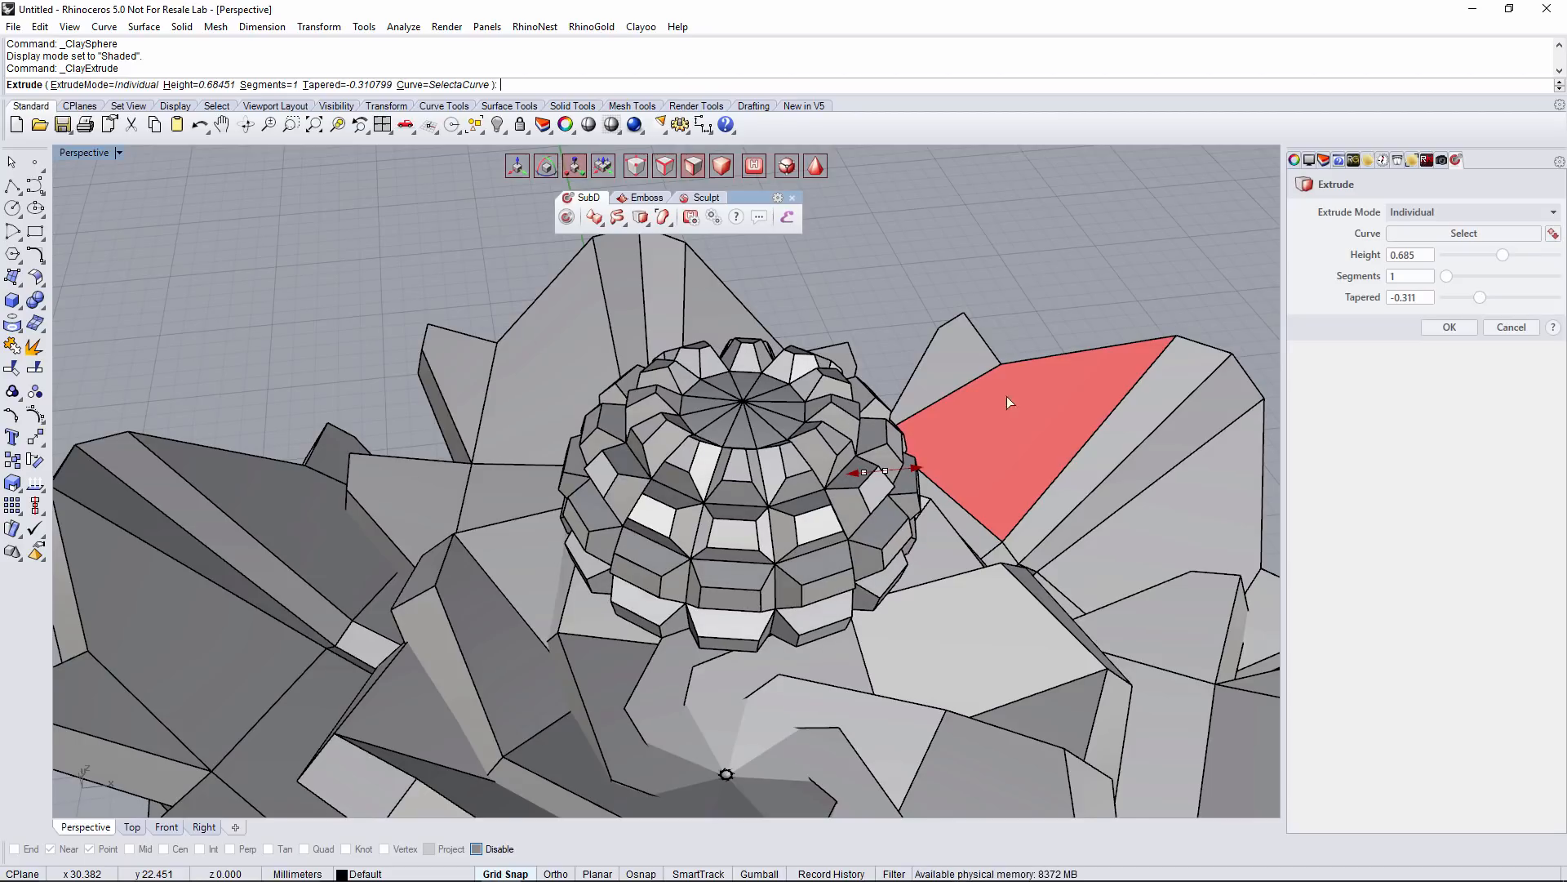
# In smooth display, reduce the extrusion height to about 0.628 and accept the extrusion
pyautogui.moveTo(1006, 395); pyautogui.dragTo(780, 278, button='right')
pyautogui.click(819, 167)
pyautogui.moveTo(809, 392); pyautogui.dragTo(862, 451, button='right')
pyautogui.scroll(-5, 772, 421)
pyautogui.moveTo(864, 448); pyautogui.dragTo(862, 448)
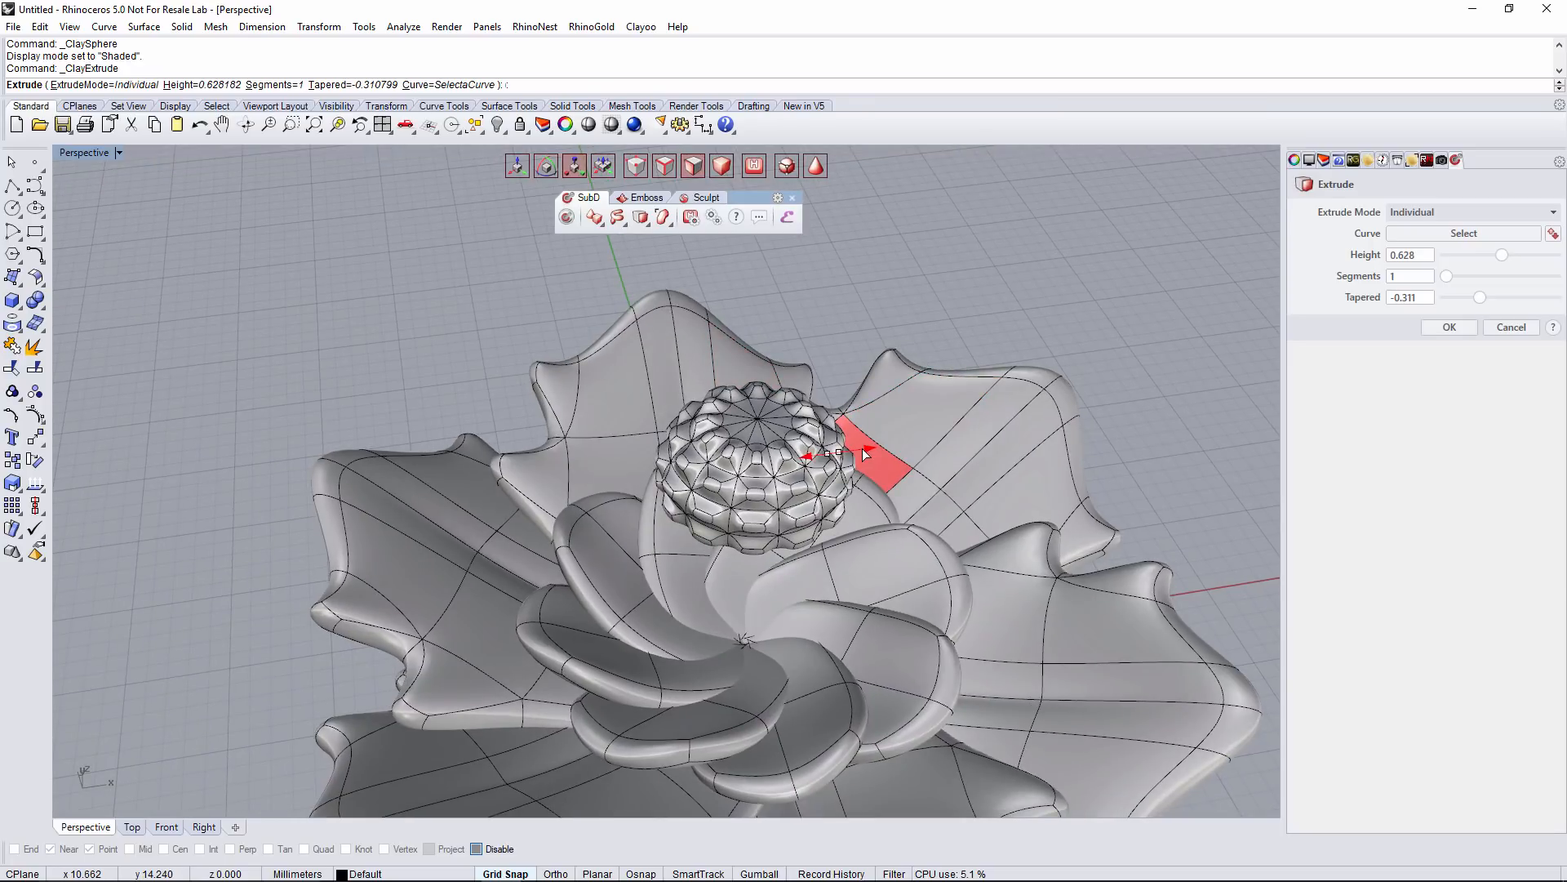
pyautogui.click(1458, 331)
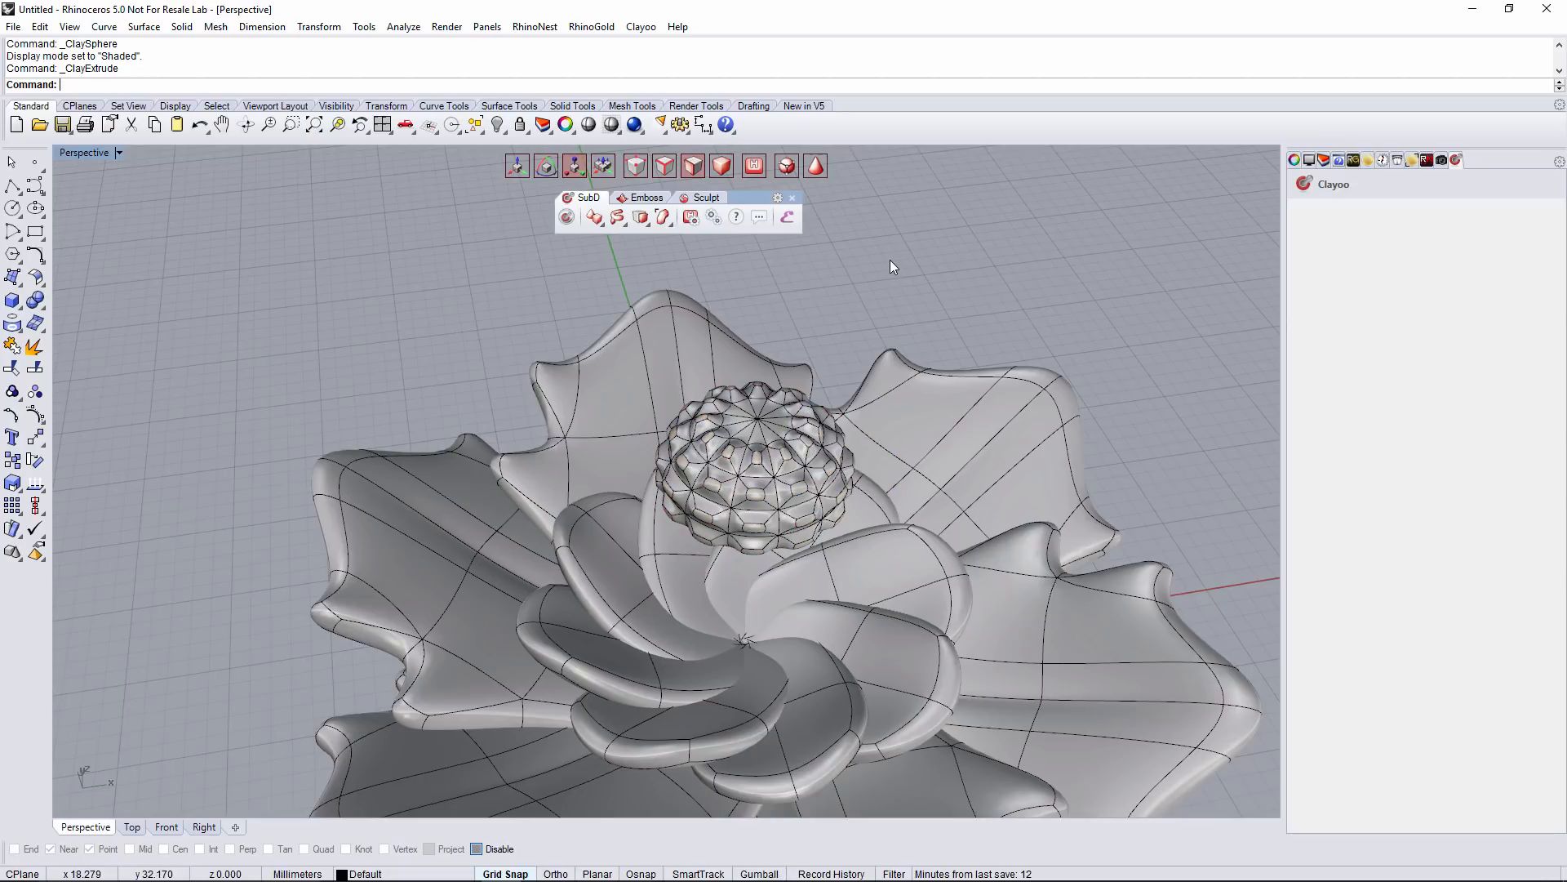
# Select the whole textured sphere and, using the shaded Front view, lower it along Z into the flower's centre
pyautogui.moveTo(890, 260); pyautogui.dragTo(455, 262, button='right')
pyautogui.click(70, 153)
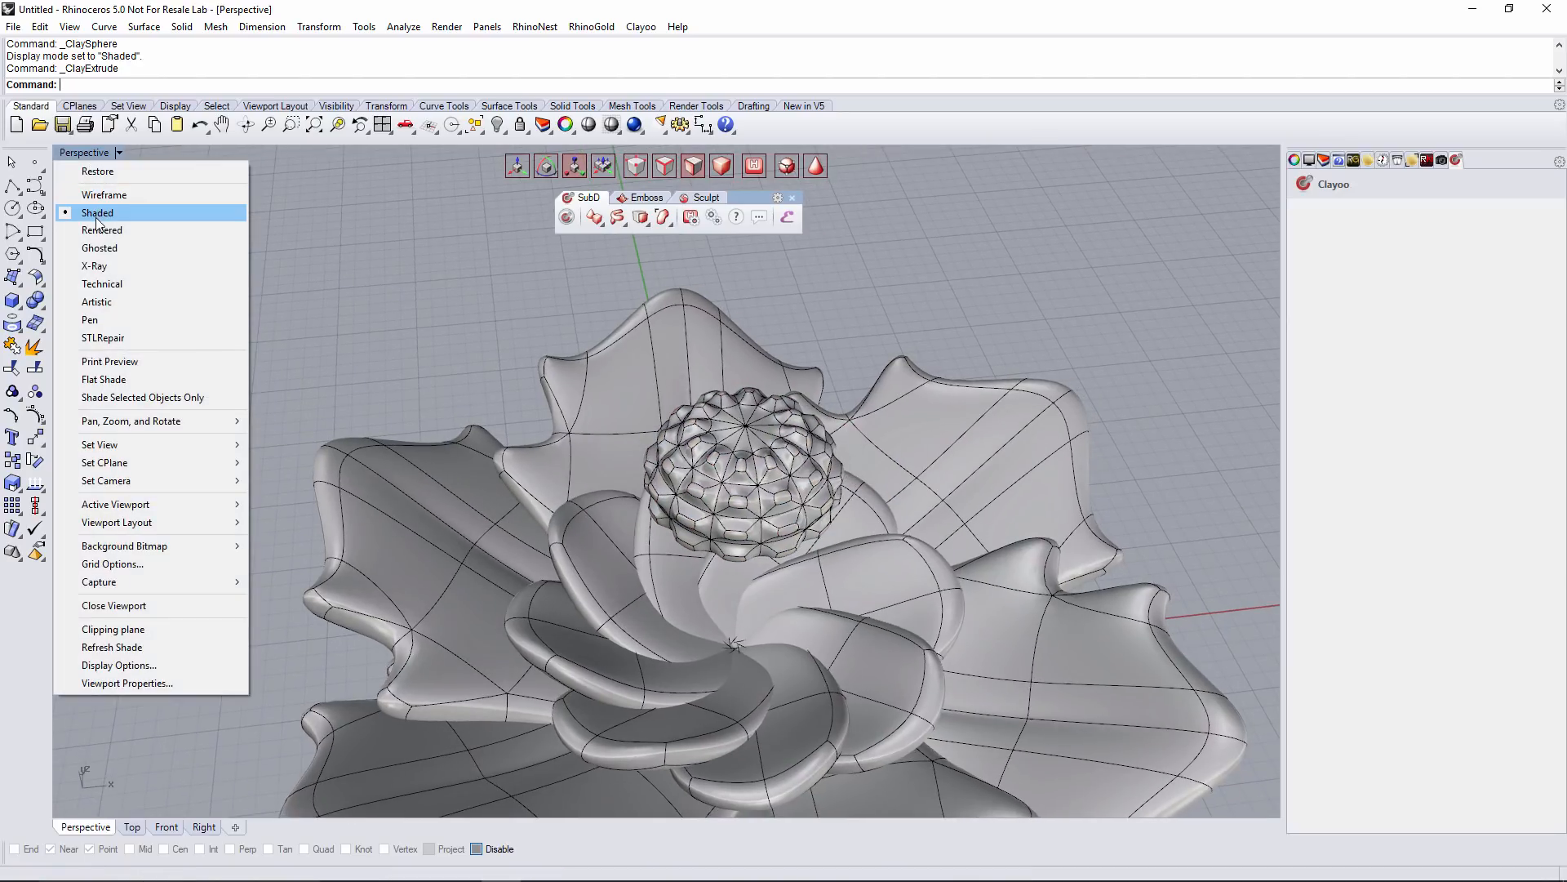
pyautogui.click(98, 213)
pyautogui.keyDown('shift'); pyautogui.moveTo(683, 296); pyautogui.dragTo(707, 269, button='right'); pyautogui.keyUp('shift')
pyautogui.click(723, 168)
pyautogui.click(785, 473)
pyautogui.moveTo(790, 490); pyautogui.dragTo(797, 401, button='right')
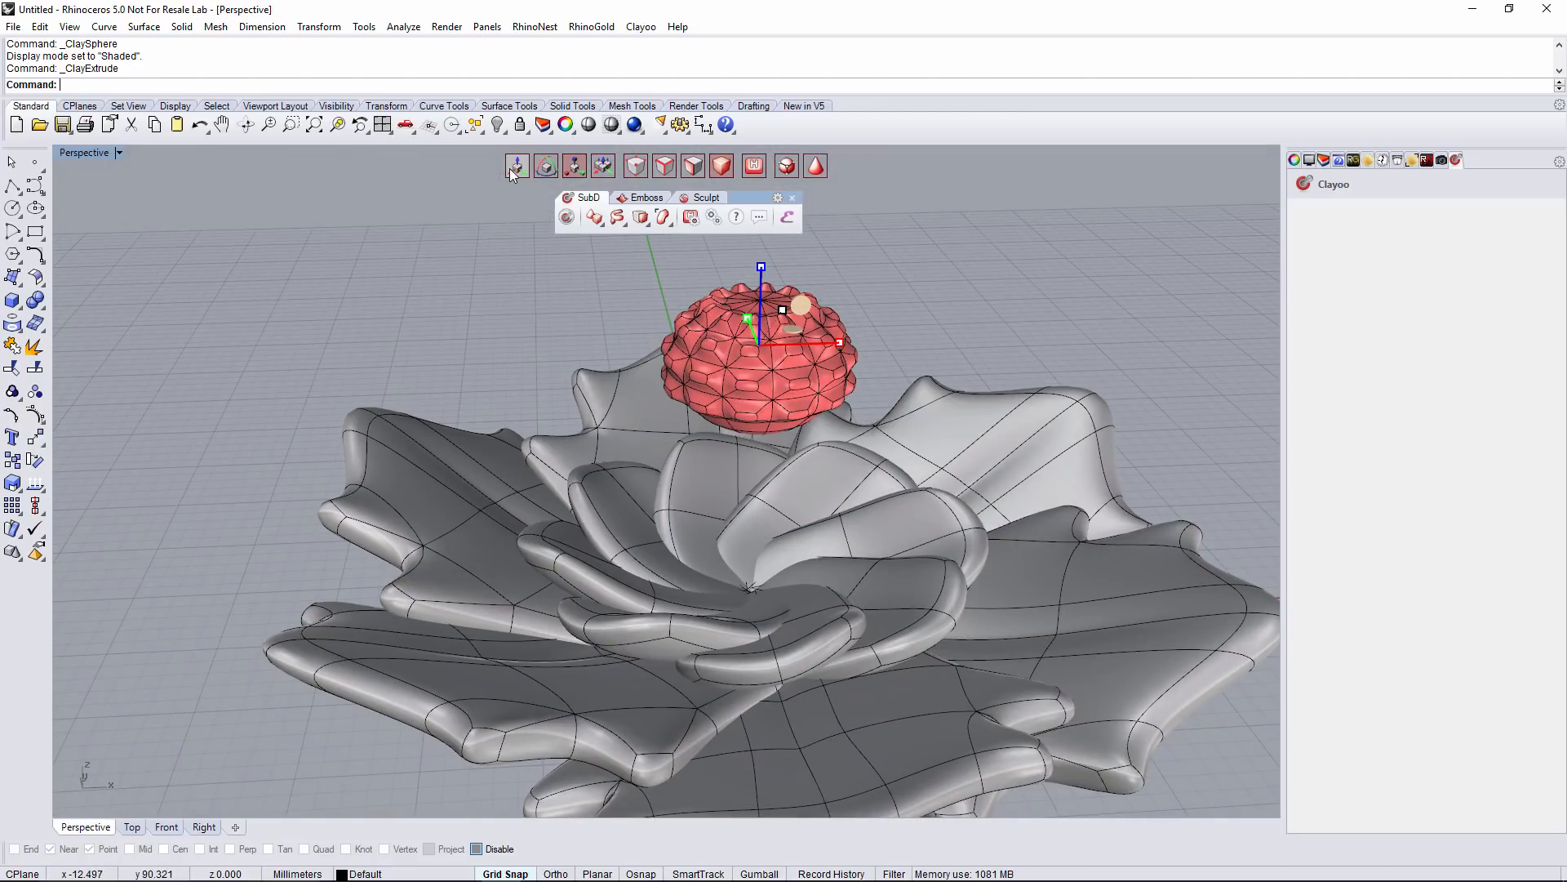
pyautogui.click(166, 827)
pyautogui.moveTo(811, 492); pyautogui.dragTo(869, 697, button='right')
pyautogui.click(85, 153)
pyautogui.click(97, 212)
pyautogui.moveTo(721, 321); pyautogui.dragTo(702, 522)
pyautogui.click(91, 826)
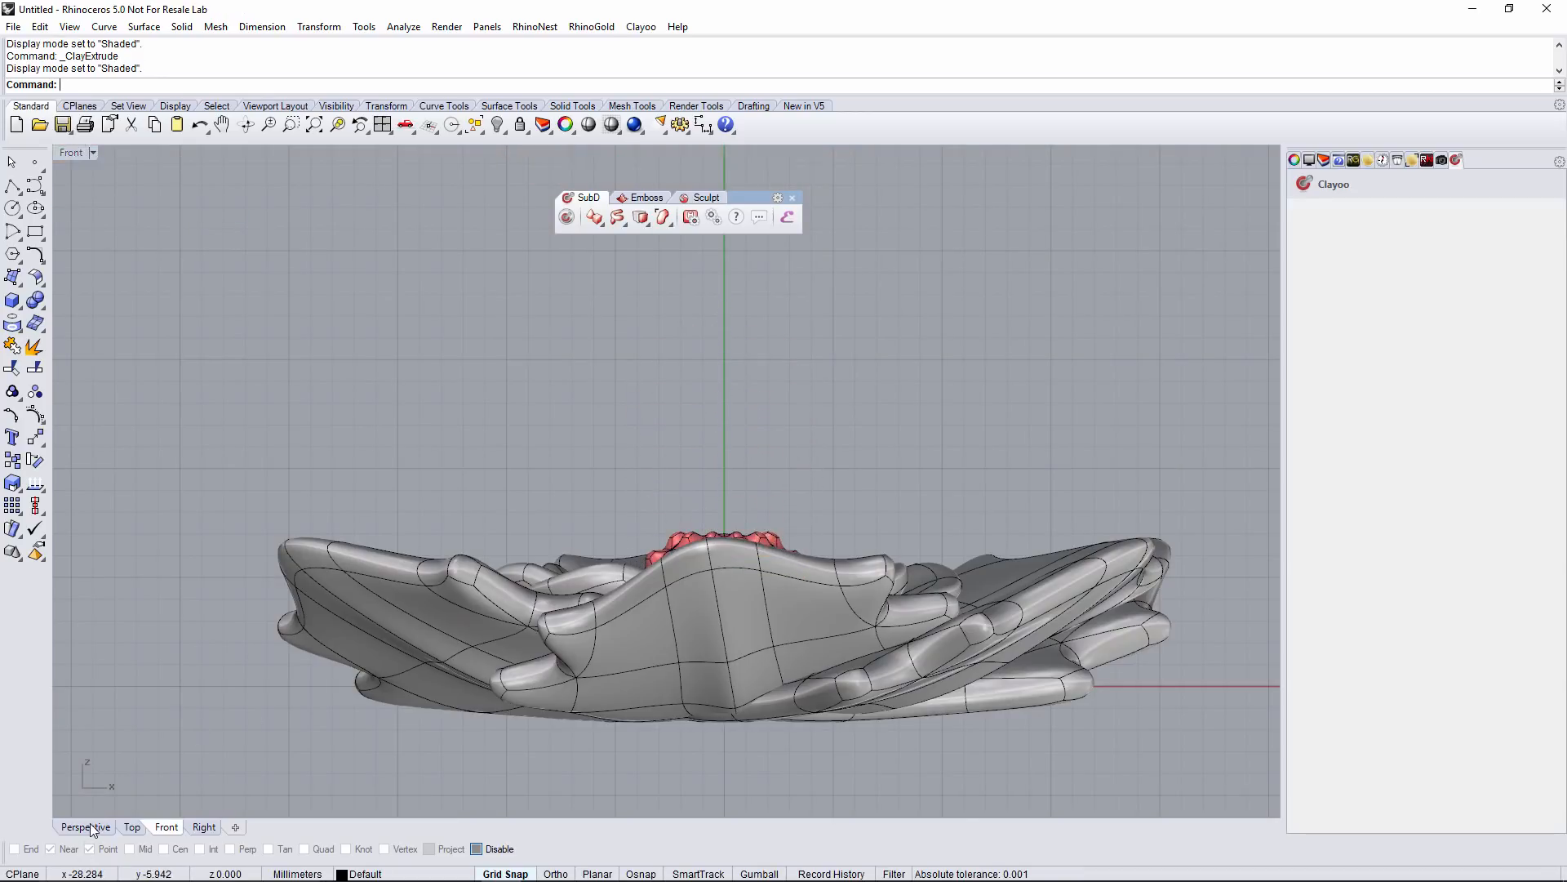
pyautogui.moveTo(773, 470); pyautogui.dragTo(769, 478)
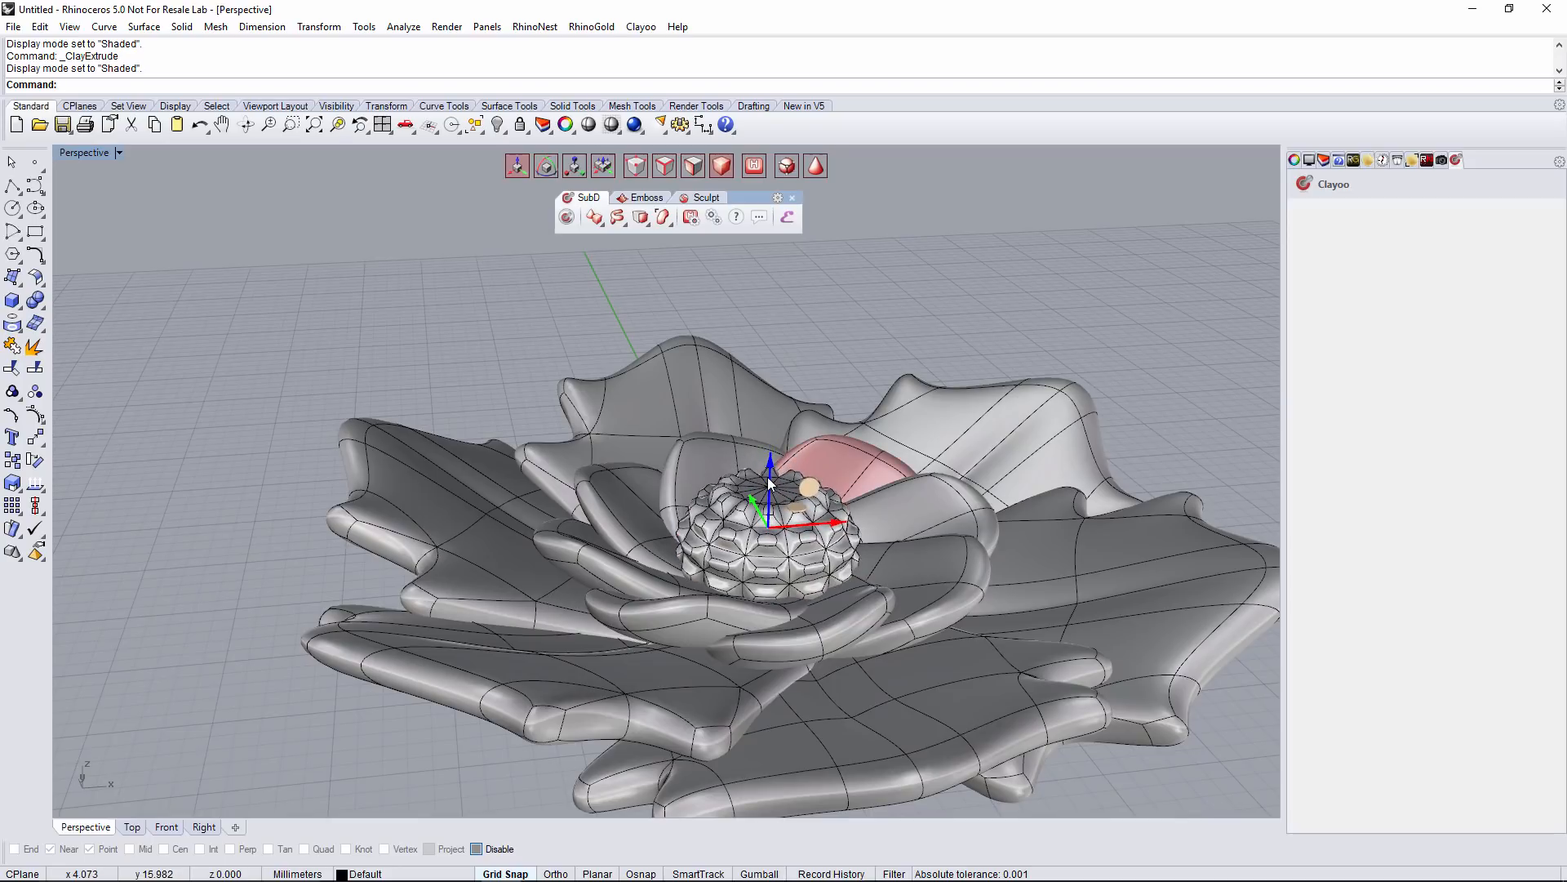
# Show the finished flower in Rendered display and inspect it from above and below
pyautogui.moveTo(780, 488); pyautogui.dragTo(982, 365, button='right')
pyautogui.click(95, 162)
pyautogui.click(90, 230)
pyautogui.moveTo(718, 526); pyautogui.dragTo(448, 609, button='right')
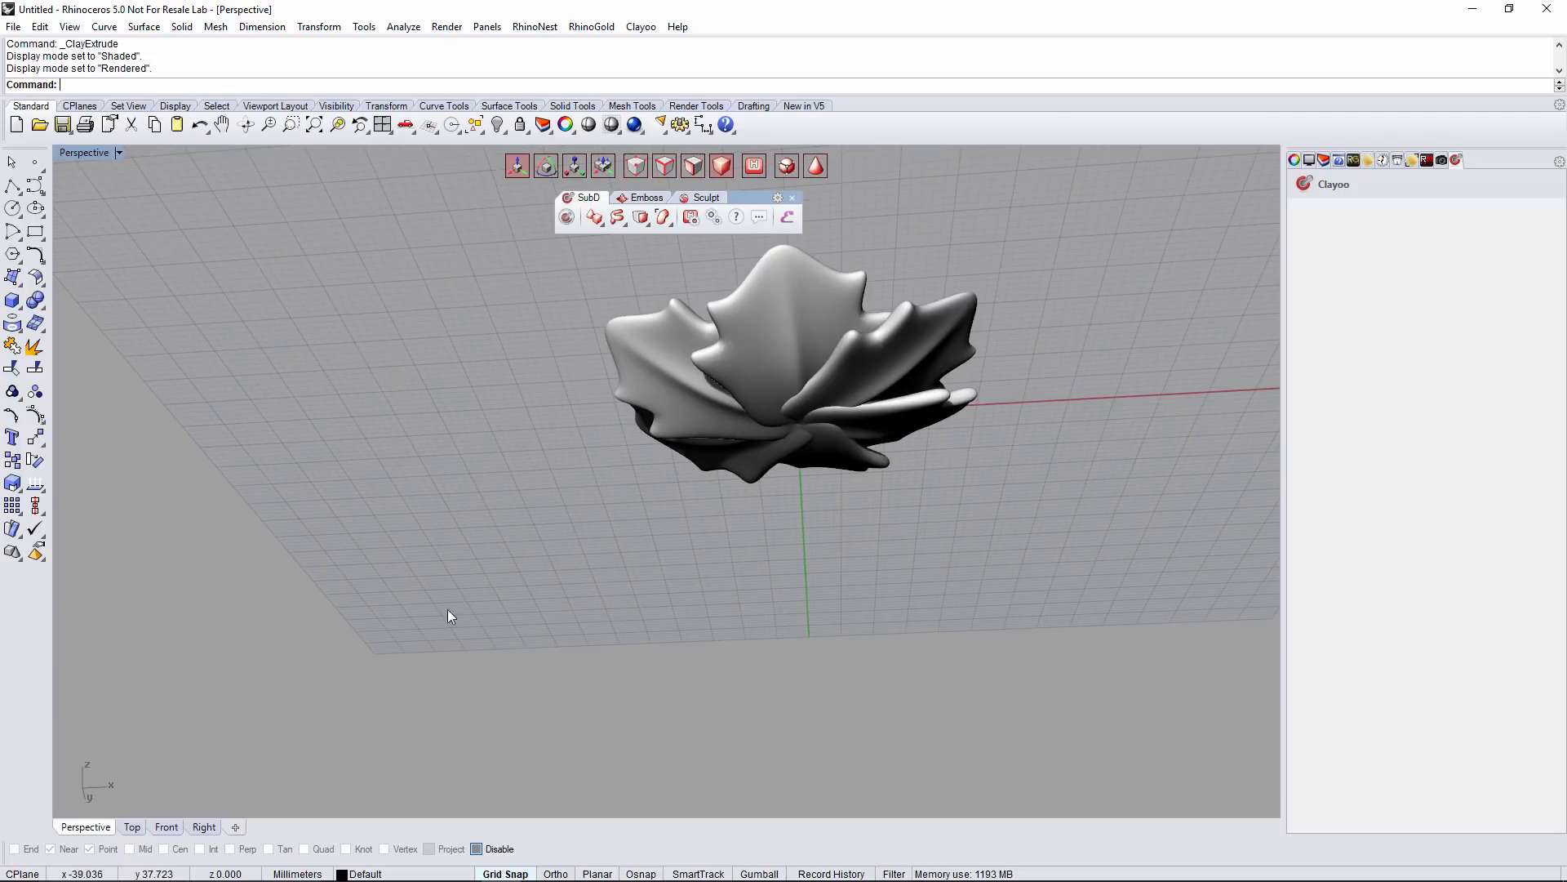
# In the Front view, draw a degree-3 curve below the flower from the central axis through (4, -7) and (3, -3) to (4, -1)
pyautogui.click(180, 827)
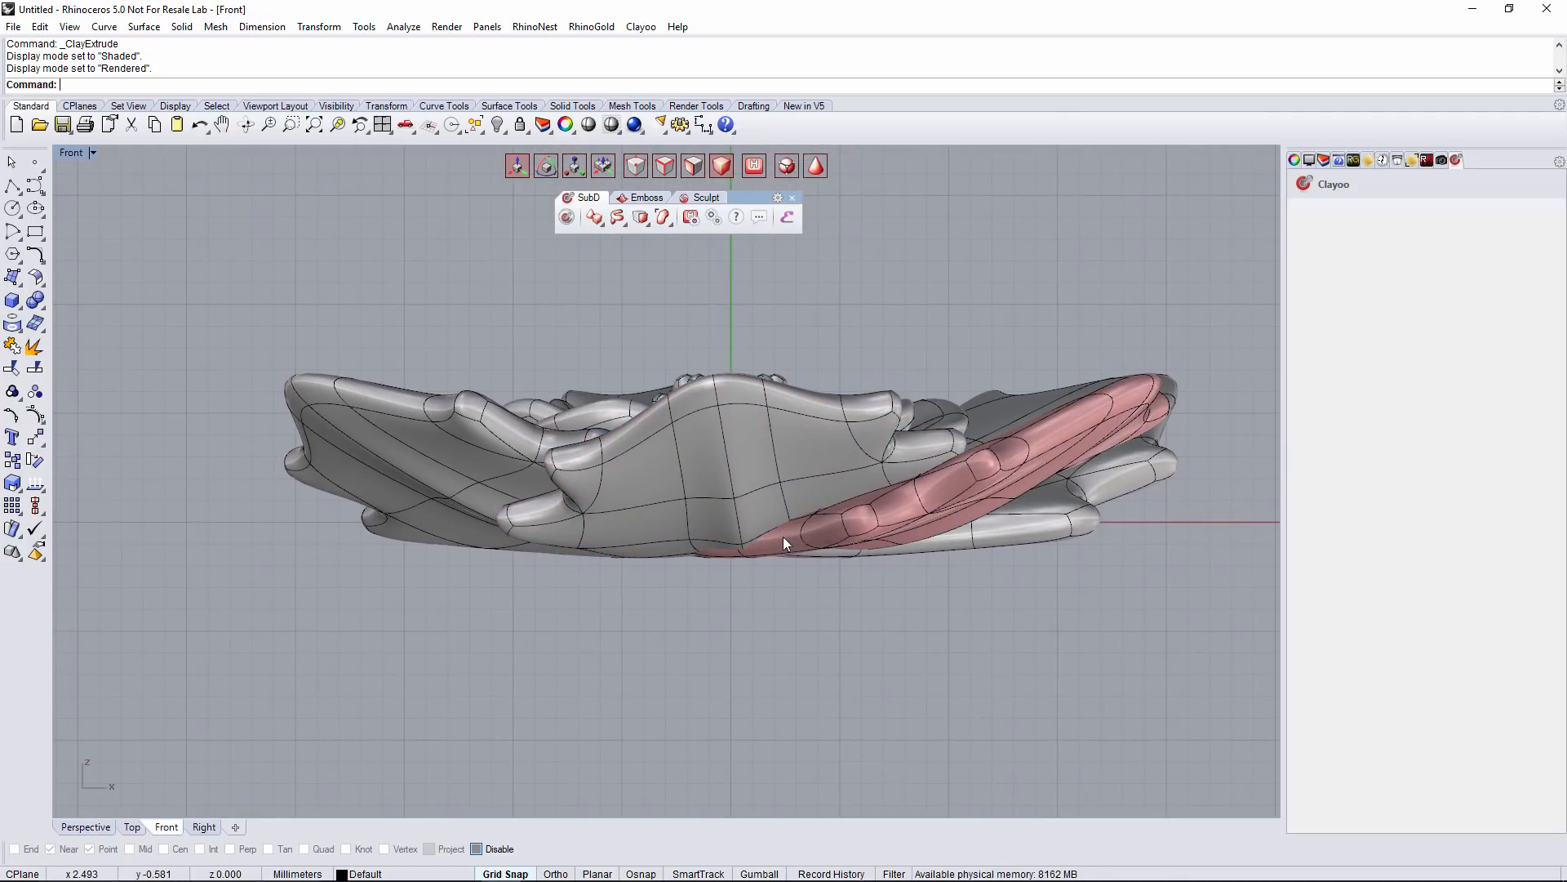
pyautogui.click(355, 86)
pyautogui.write('Curve')
pyautogui.press('Return')
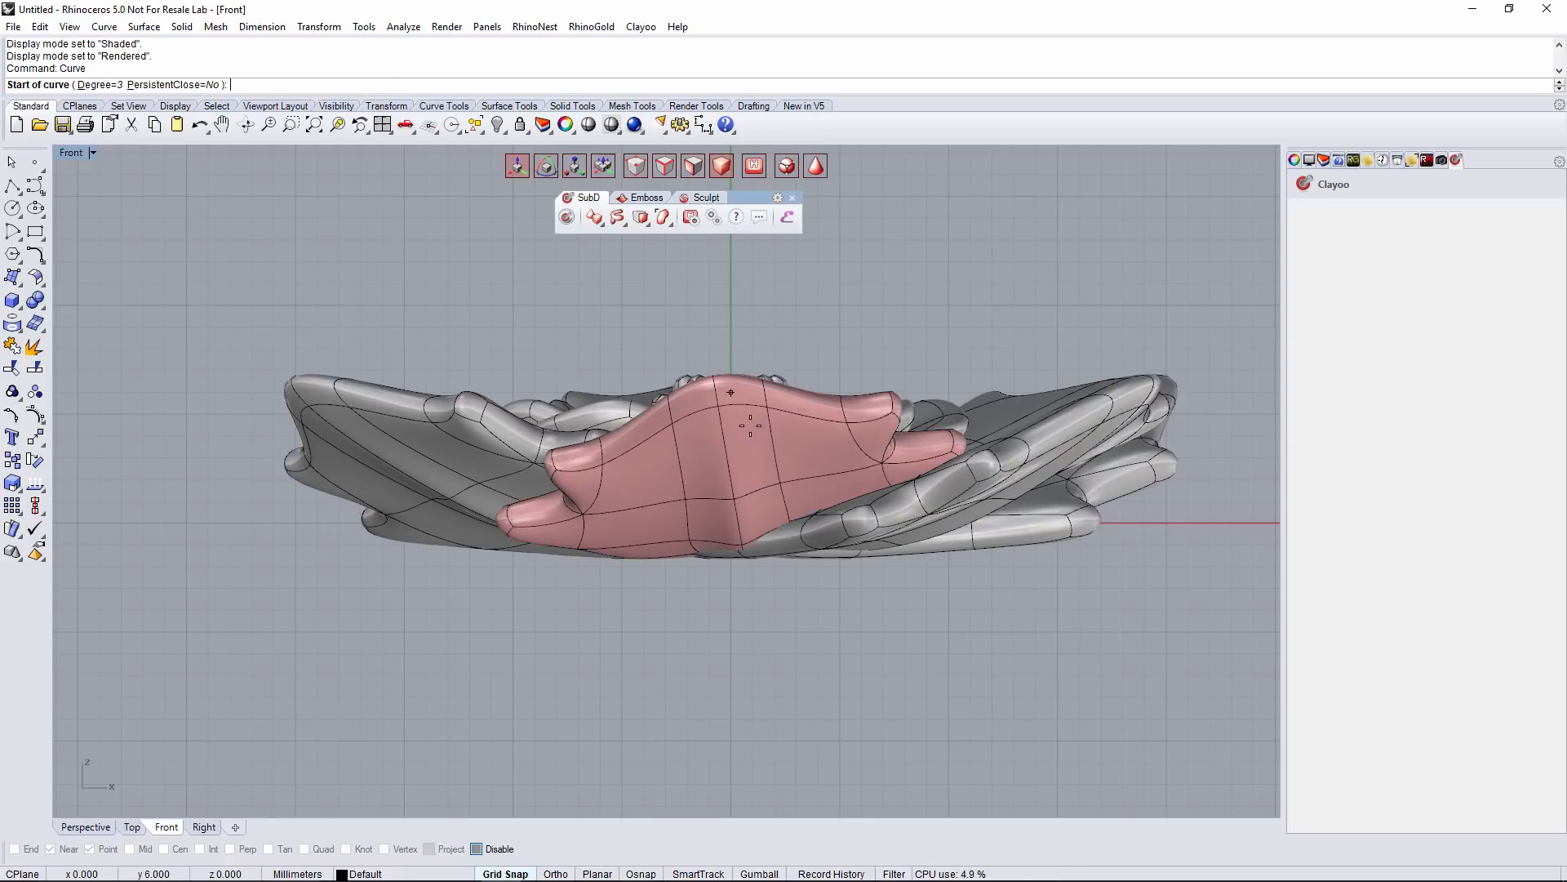
pyautogui.click(732, 700)
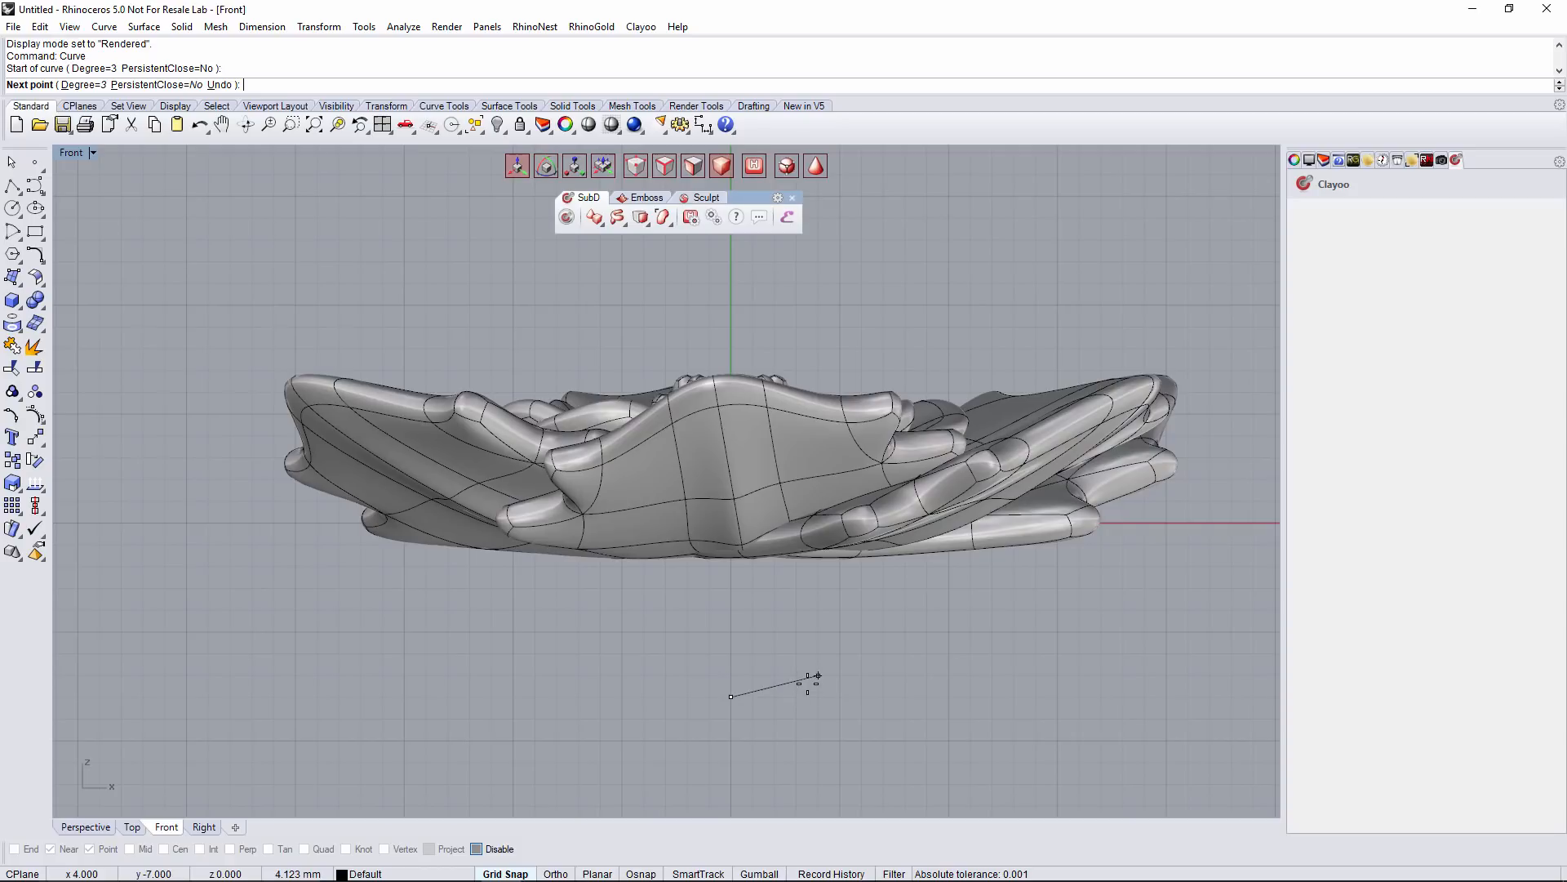
pyautogui.click(818, 675)
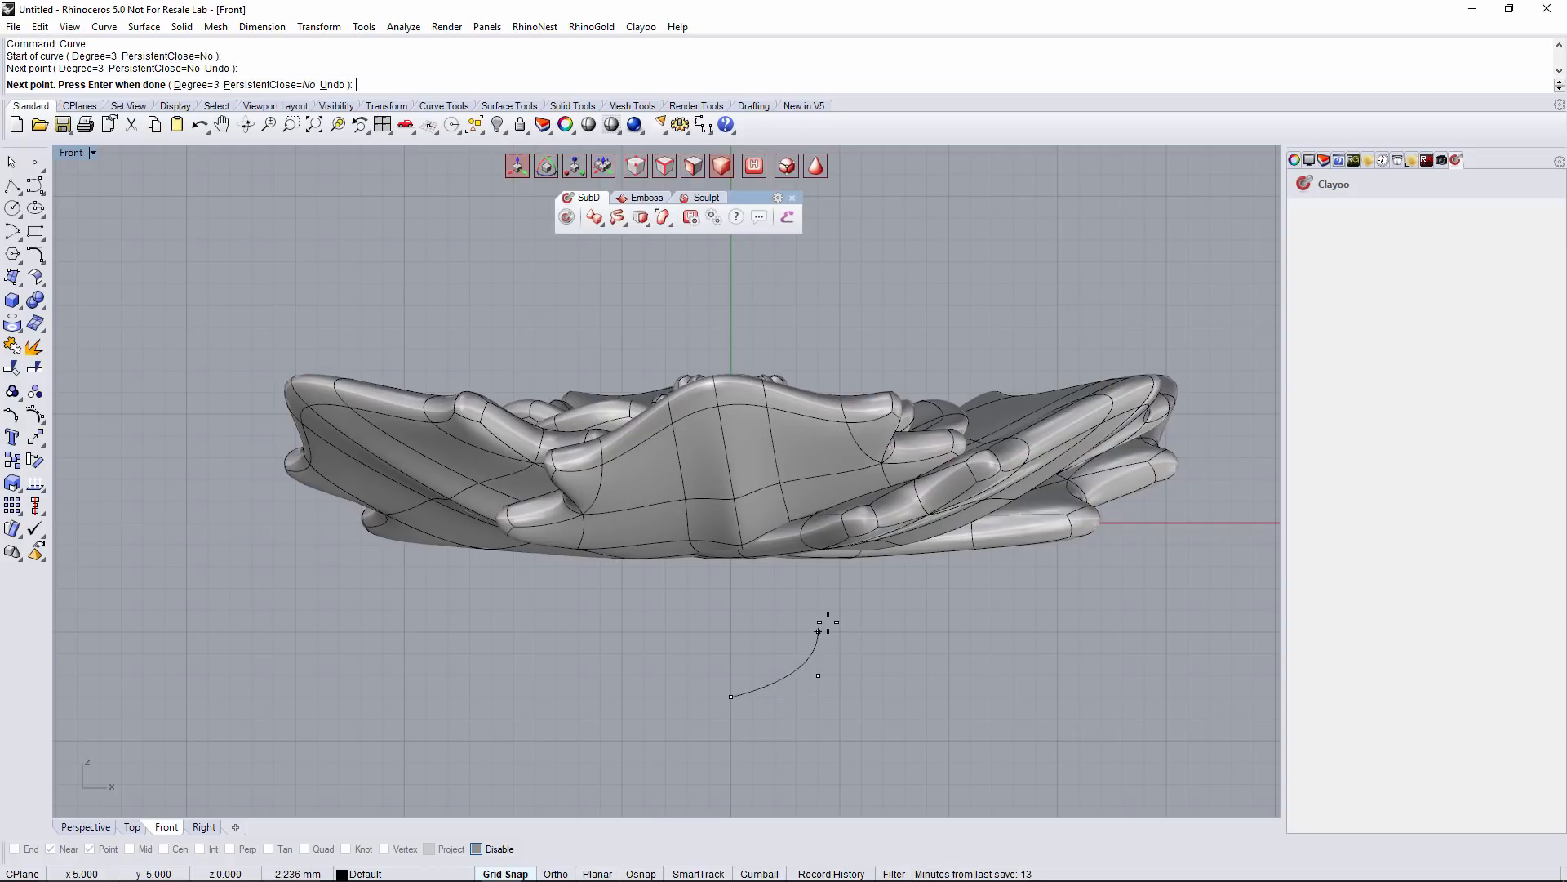
pyautogui.click(797, 611)
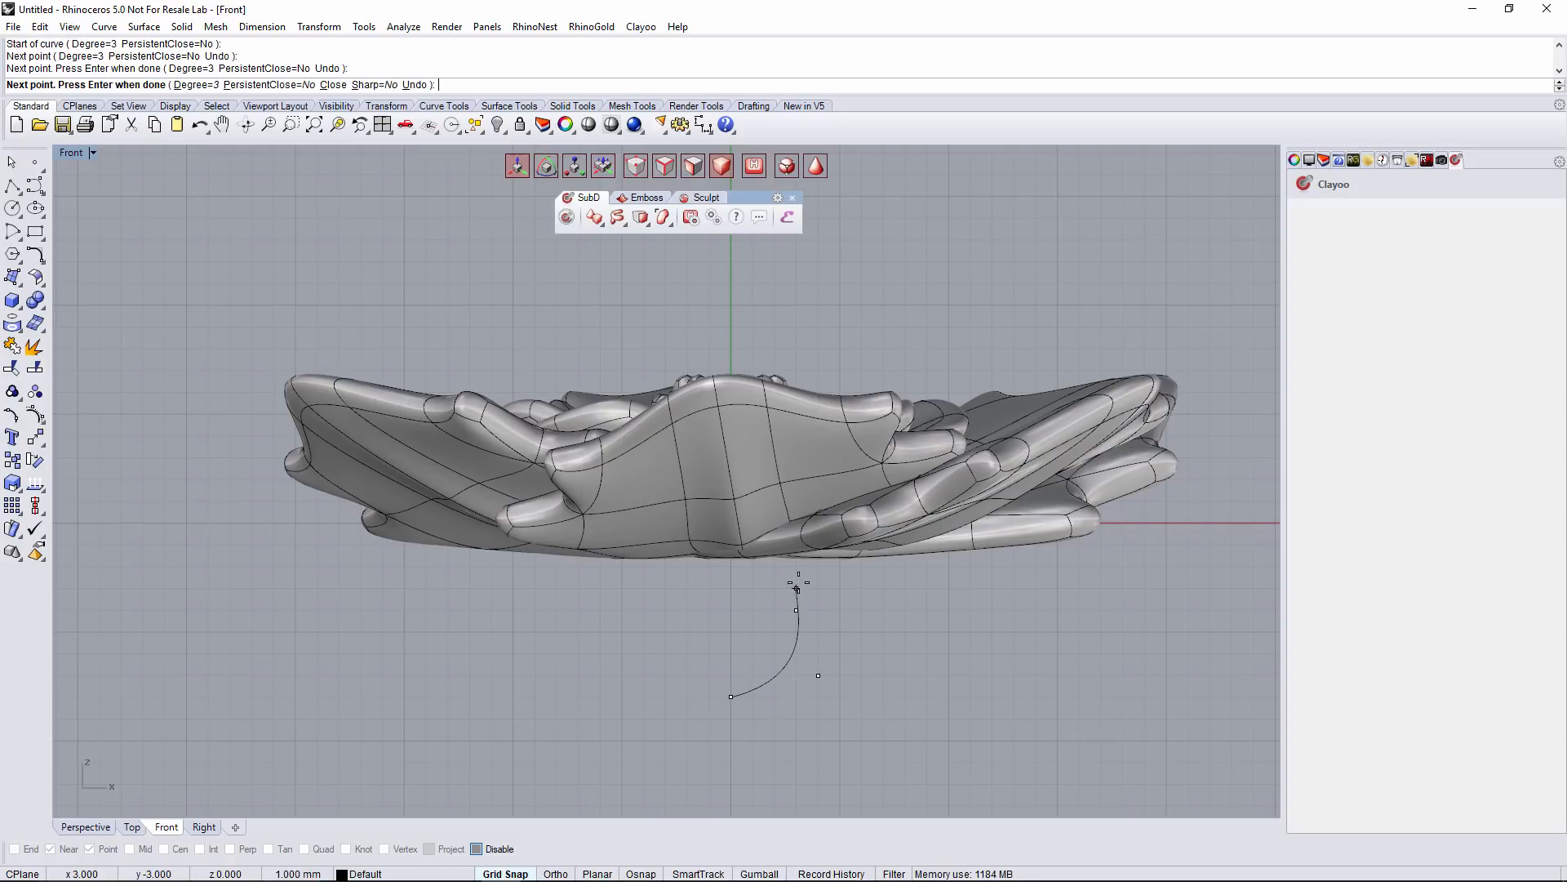
pyautogui.click(797, 587)
pyautogui.click(817, 545)
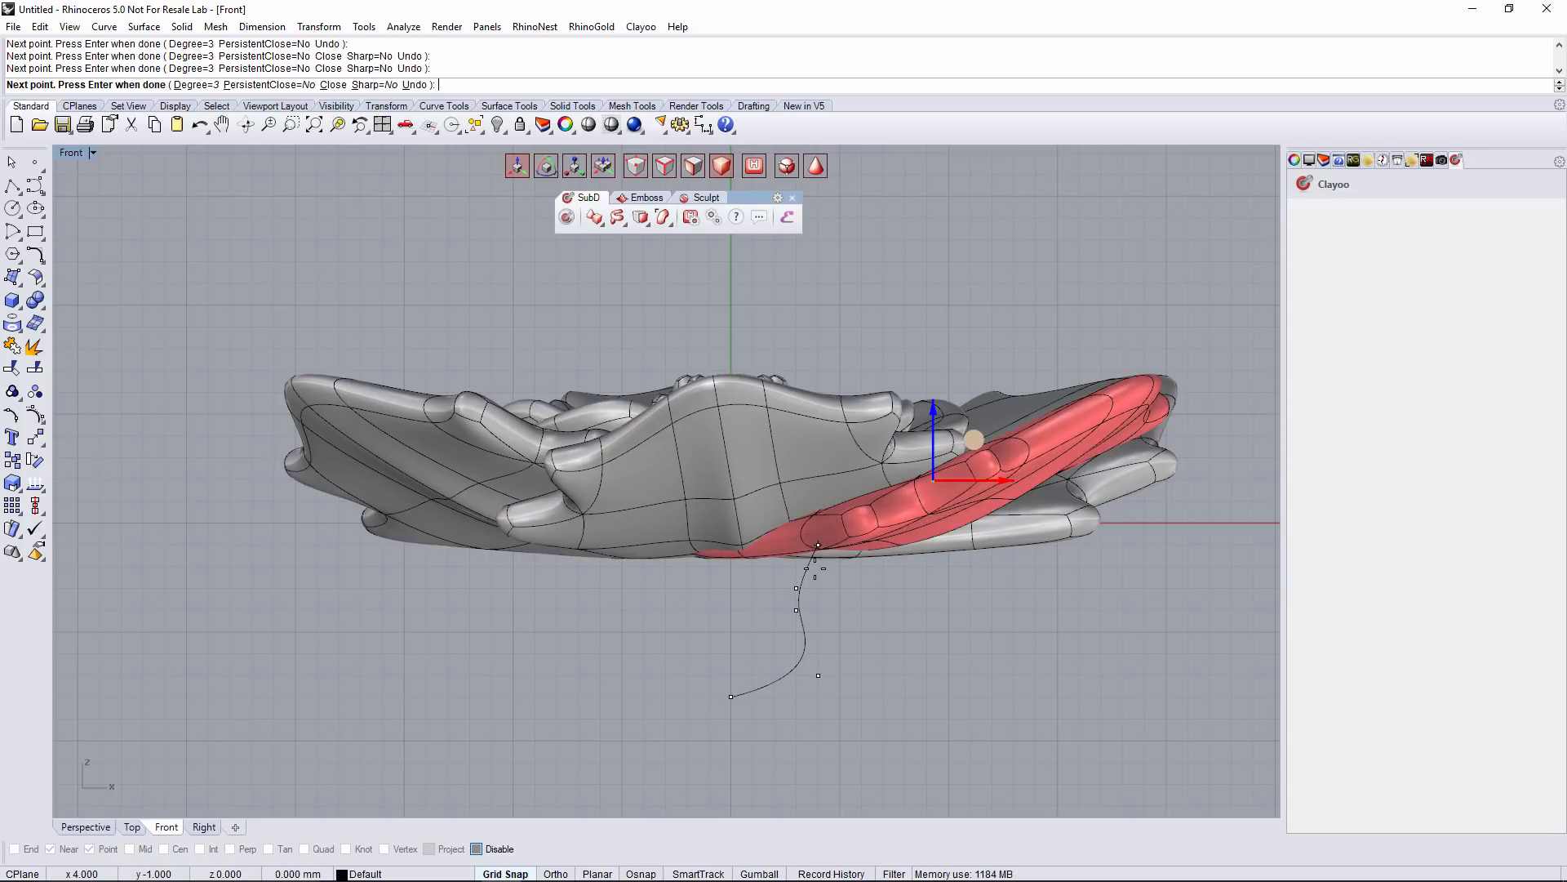
pyautogui.press('Return')
# Revolve the selected profile curve 360° about Z with Clayoo in the shaded Perspective view, setting Segments Along to 7
pyautogui.moveTo(849, 699); pyautogui.dragTo(891, 682, button='right')
pyautogui.click(838, 615)
pyautogui.click(69, 829)
pyautogui.moveTo(857, 564); pyautogui.dragTo(875, 658, button='right')
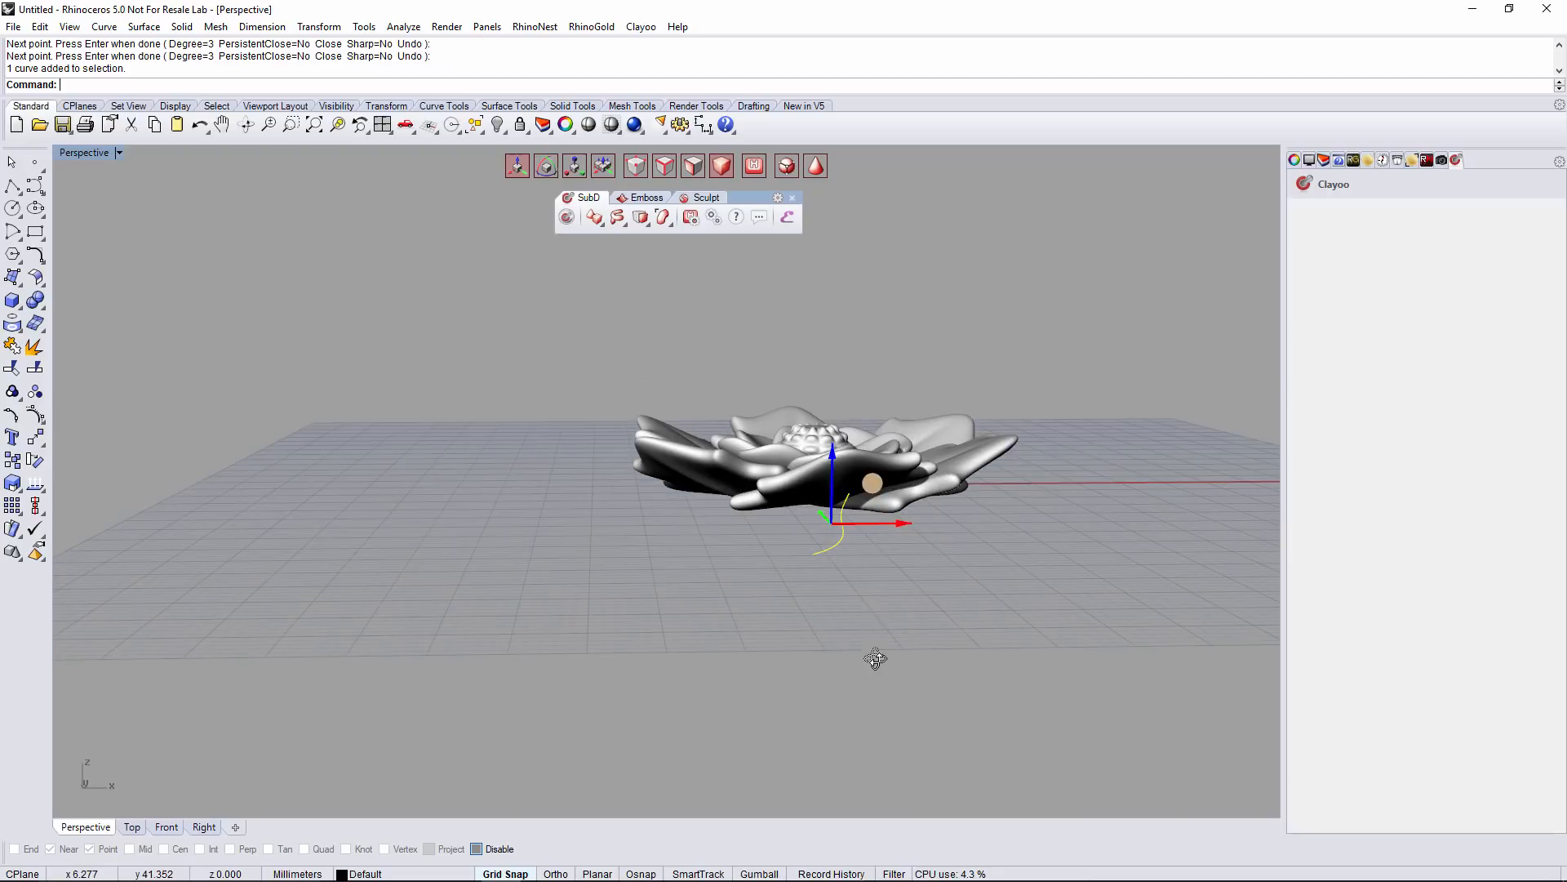
pyautogui.scroll(3, 732, 438)
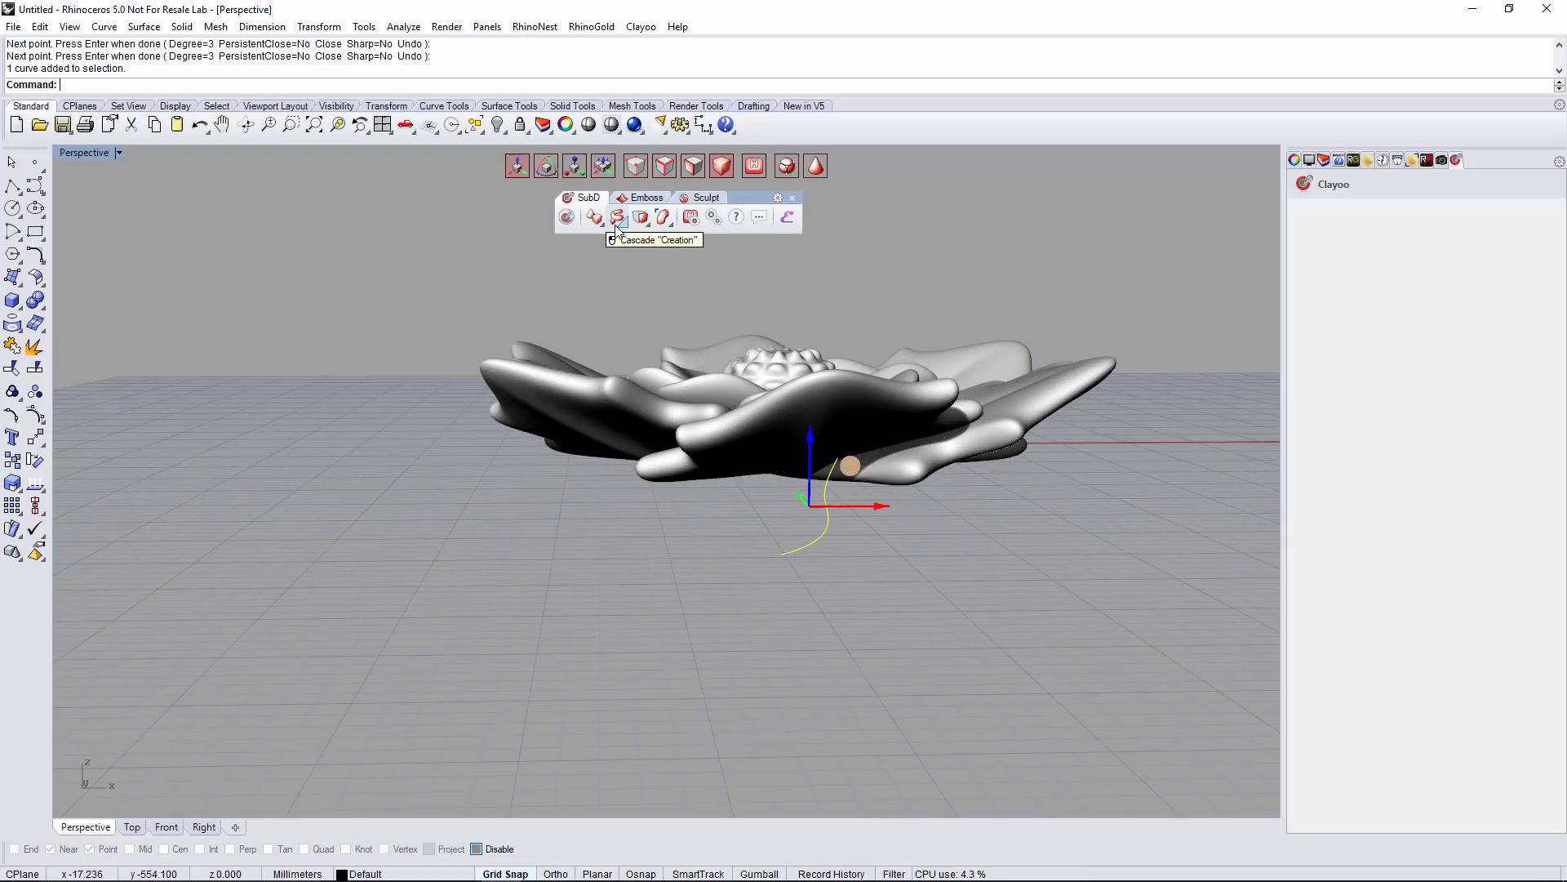
pyautogui.click(84, 152)
pyautogui.click(144, 186)
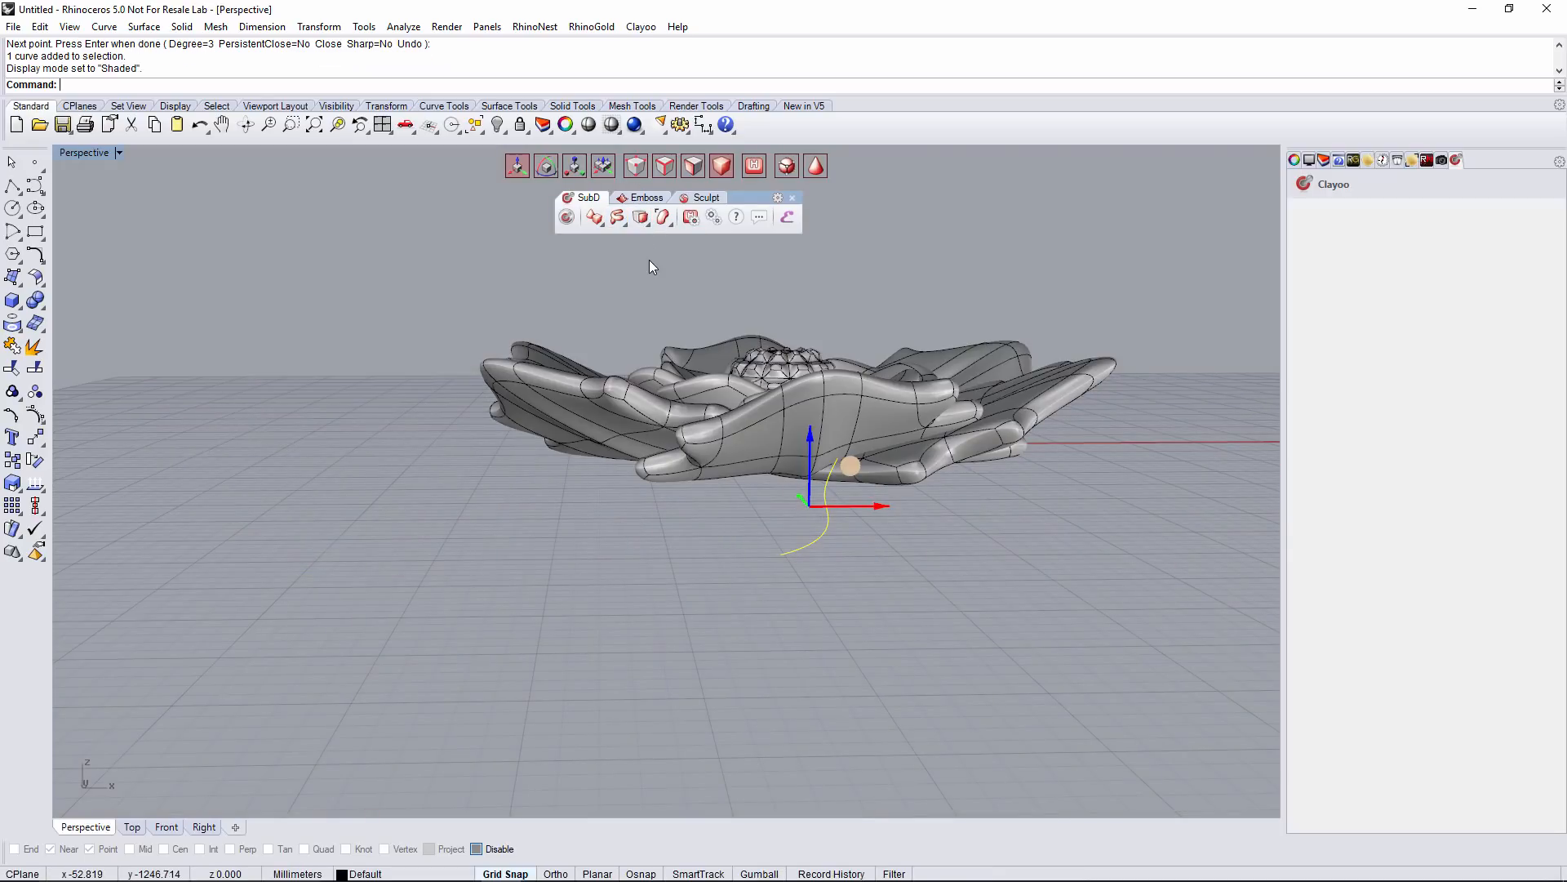
pyautogui.click(625, 224)
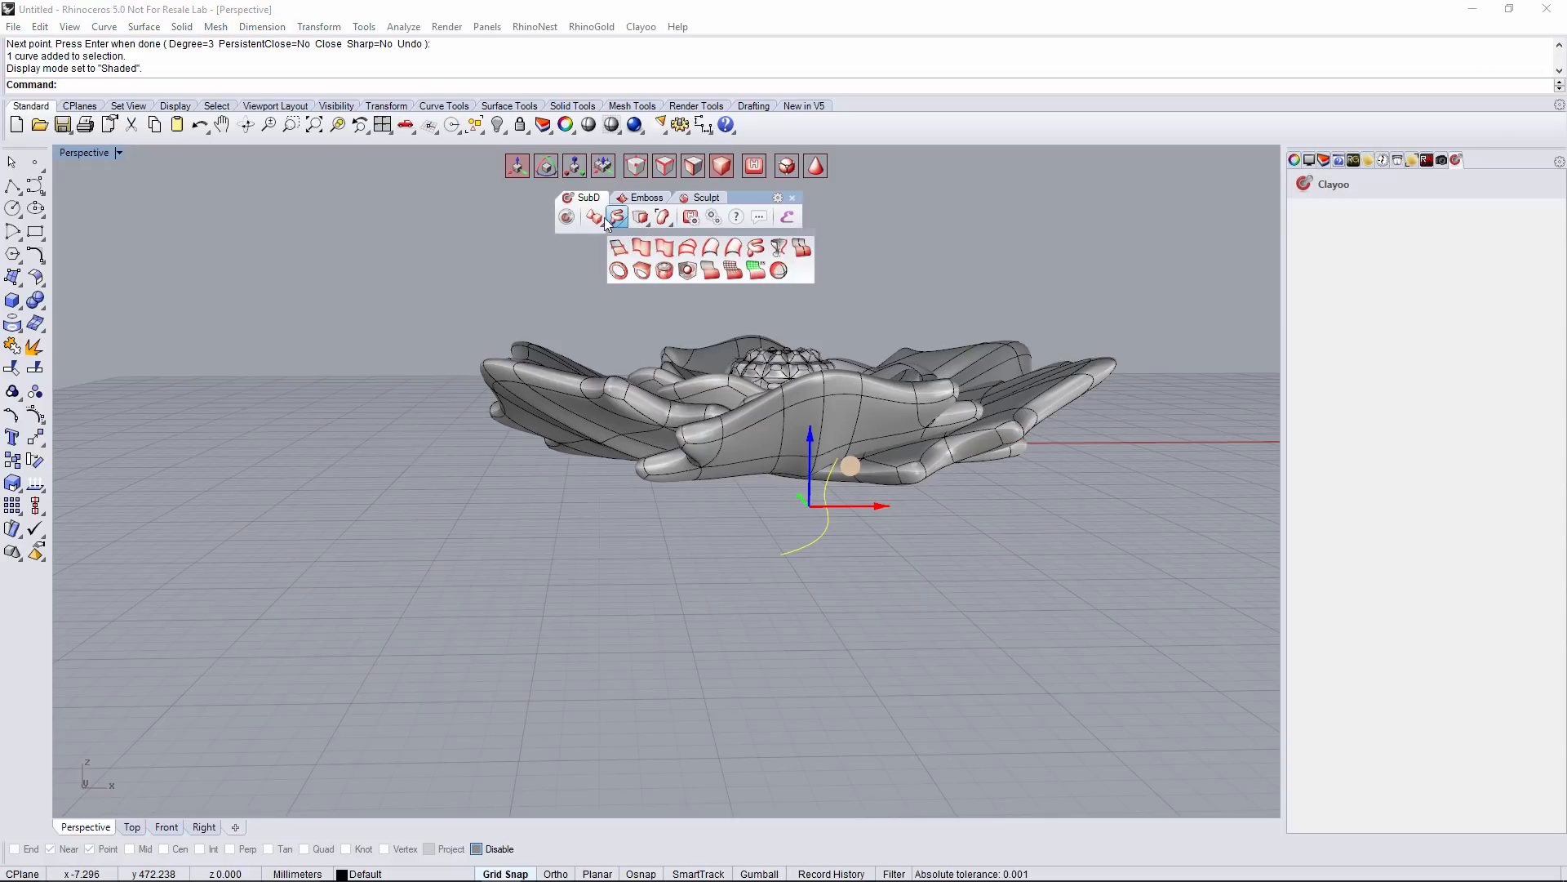
pyautogui.click(780, 249)
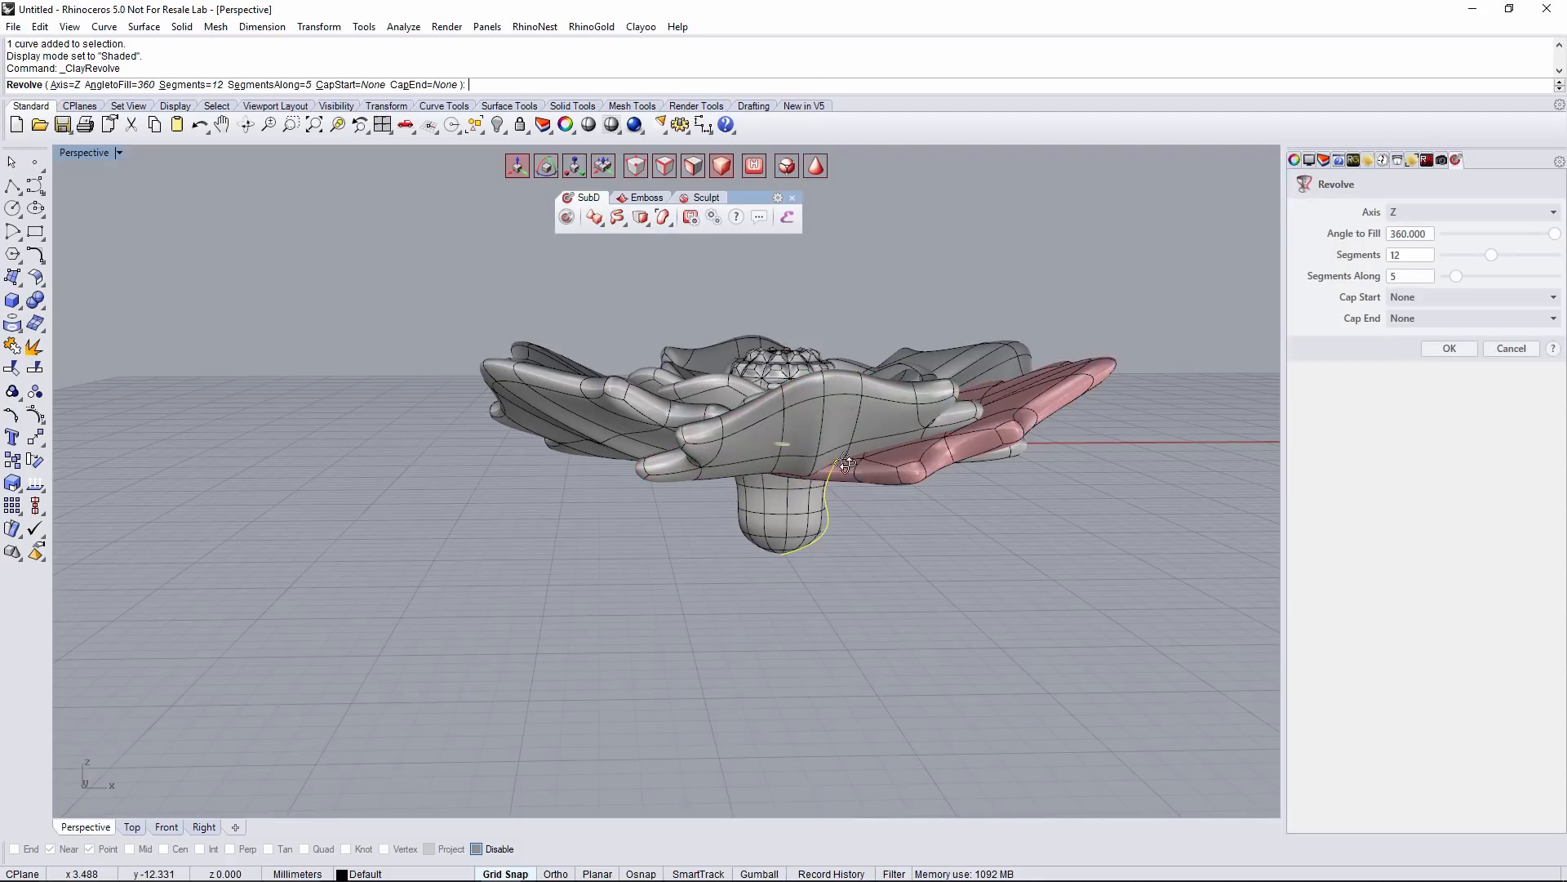
pyautogui.moveTo(844, 415); pyautogui.dragTo(1033, 480, button='right')
pyautogui.moveTo(1491, 255); pyautogui.dragTo(1468, 278)
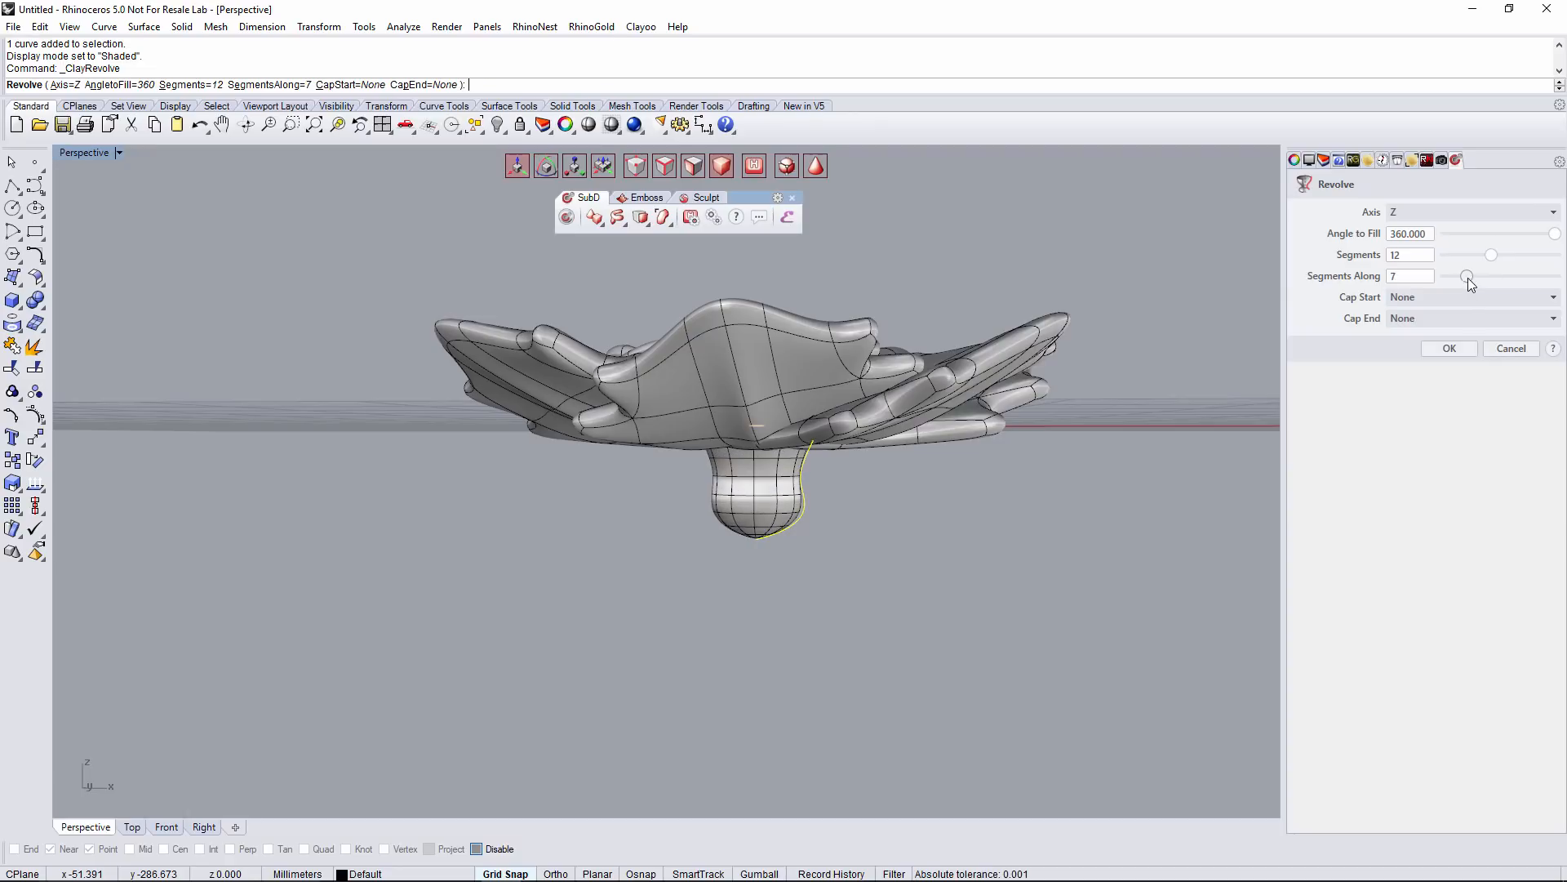
# Reduce the revolve's Segments to 8 while checking the base from below
pyautogui.moveTo(1041, 419); pyautogui.dragTo(975, 477, button='right')
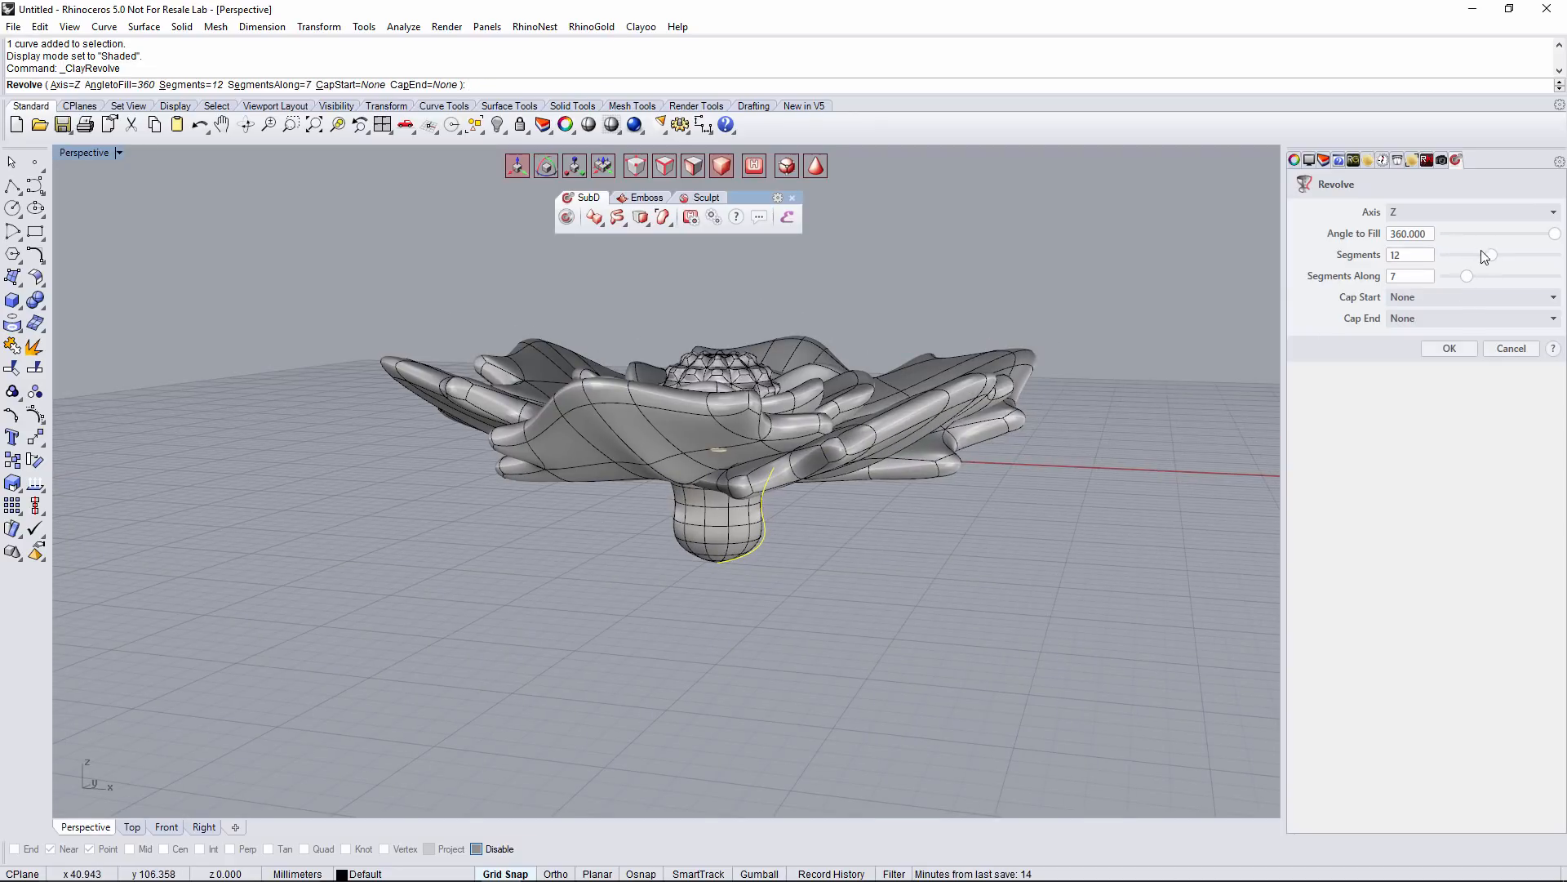
pyautogui.moveTo(1492, 260); pyautogui.dragTo(1477, 258)
pyautogui.moveTo(819, 479); pyautogui.dragTo(873, 431, button='right')
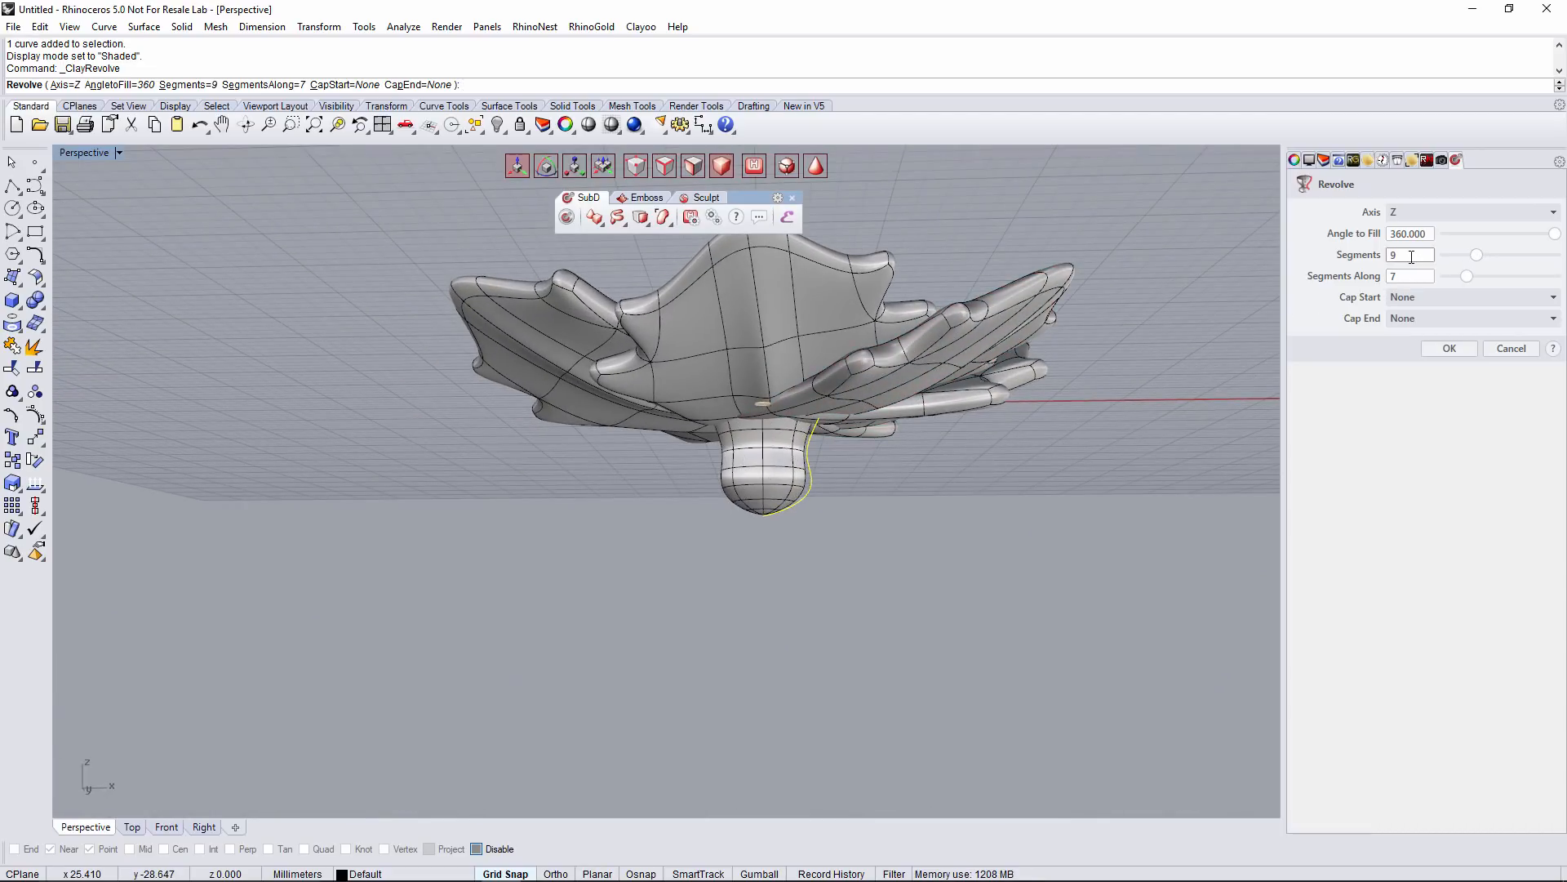
pyautogui.moveTo(1001, 477); pyautogui.dragTo(1019, 511, button='right')
pyautogui.scroll(3, 671, 530)
pyautogui.moveTo(784, 539); pyautogui.dragTo(890, 446, button='right')
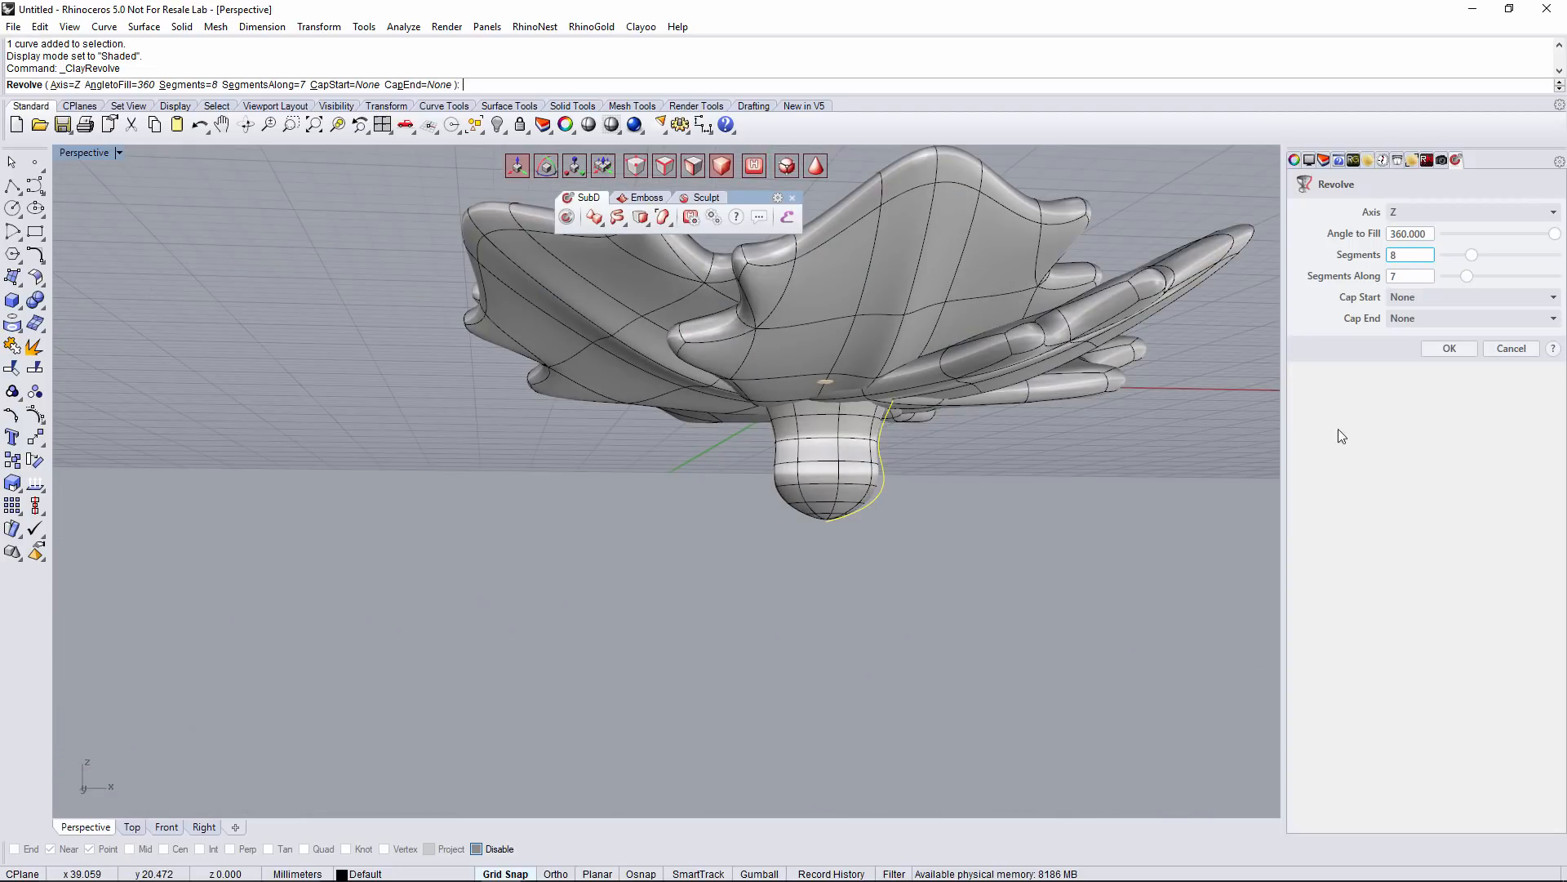
pyautogui.moveTo(1169, 420); pyautogui.dragTo(1129, 451, button='right')
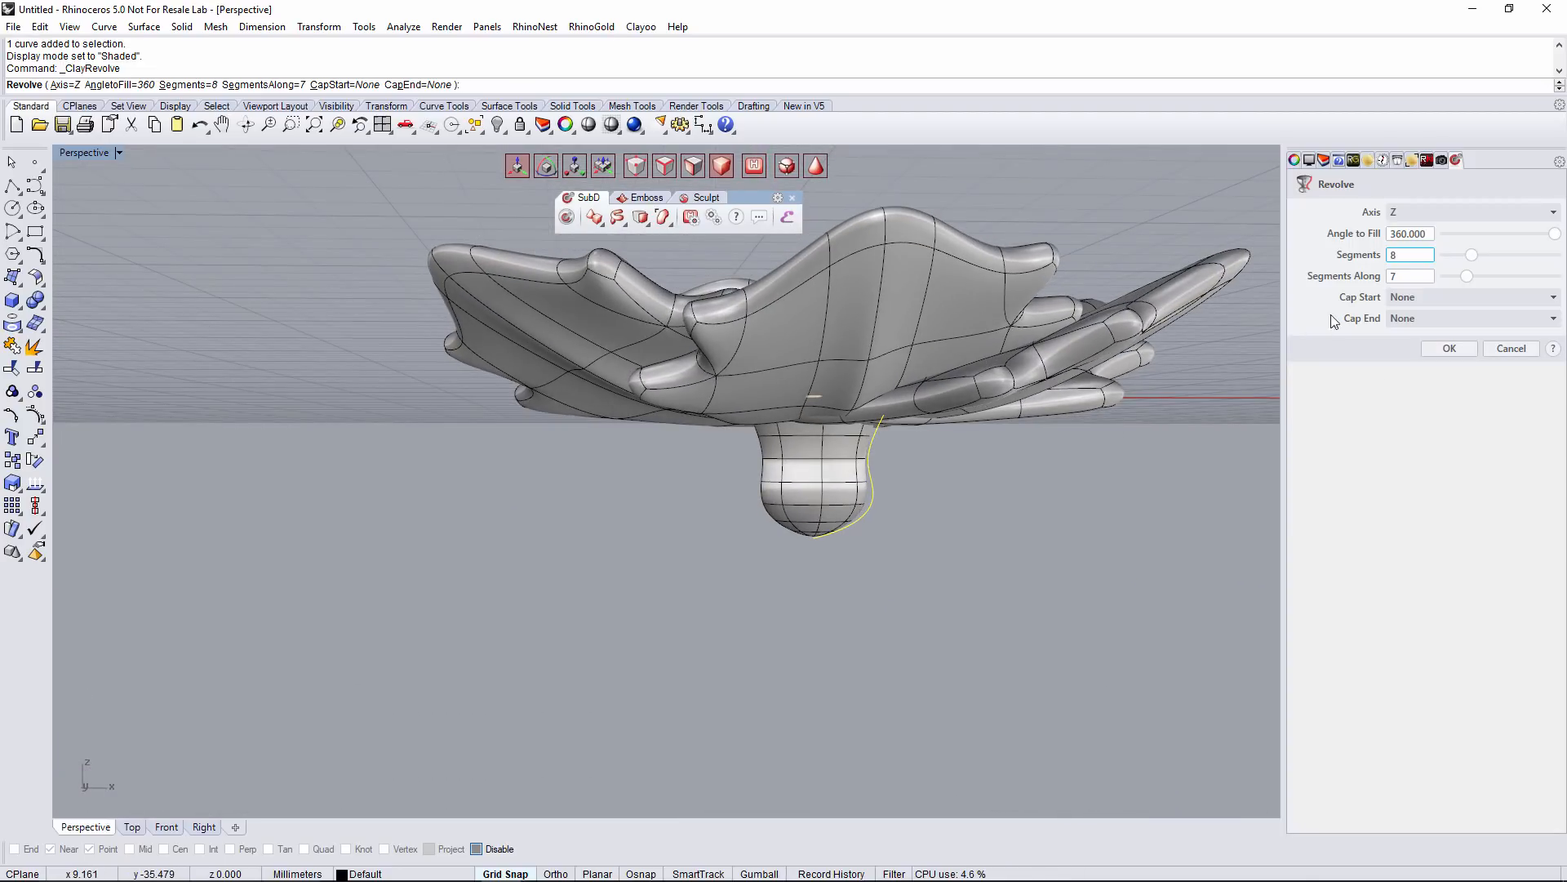
# Set both Cap Start and Cap End of the revolve to Polygonal and accept it
pyautogui.click(1396, 318)
pyautogui.click(1410, 353)
pyautogui.moveTo(997, 381); pyautogui.dragTo(1098, 400, button='right')
pyautogui.click(1403, 297)
pyautogui.click(1409, 330)
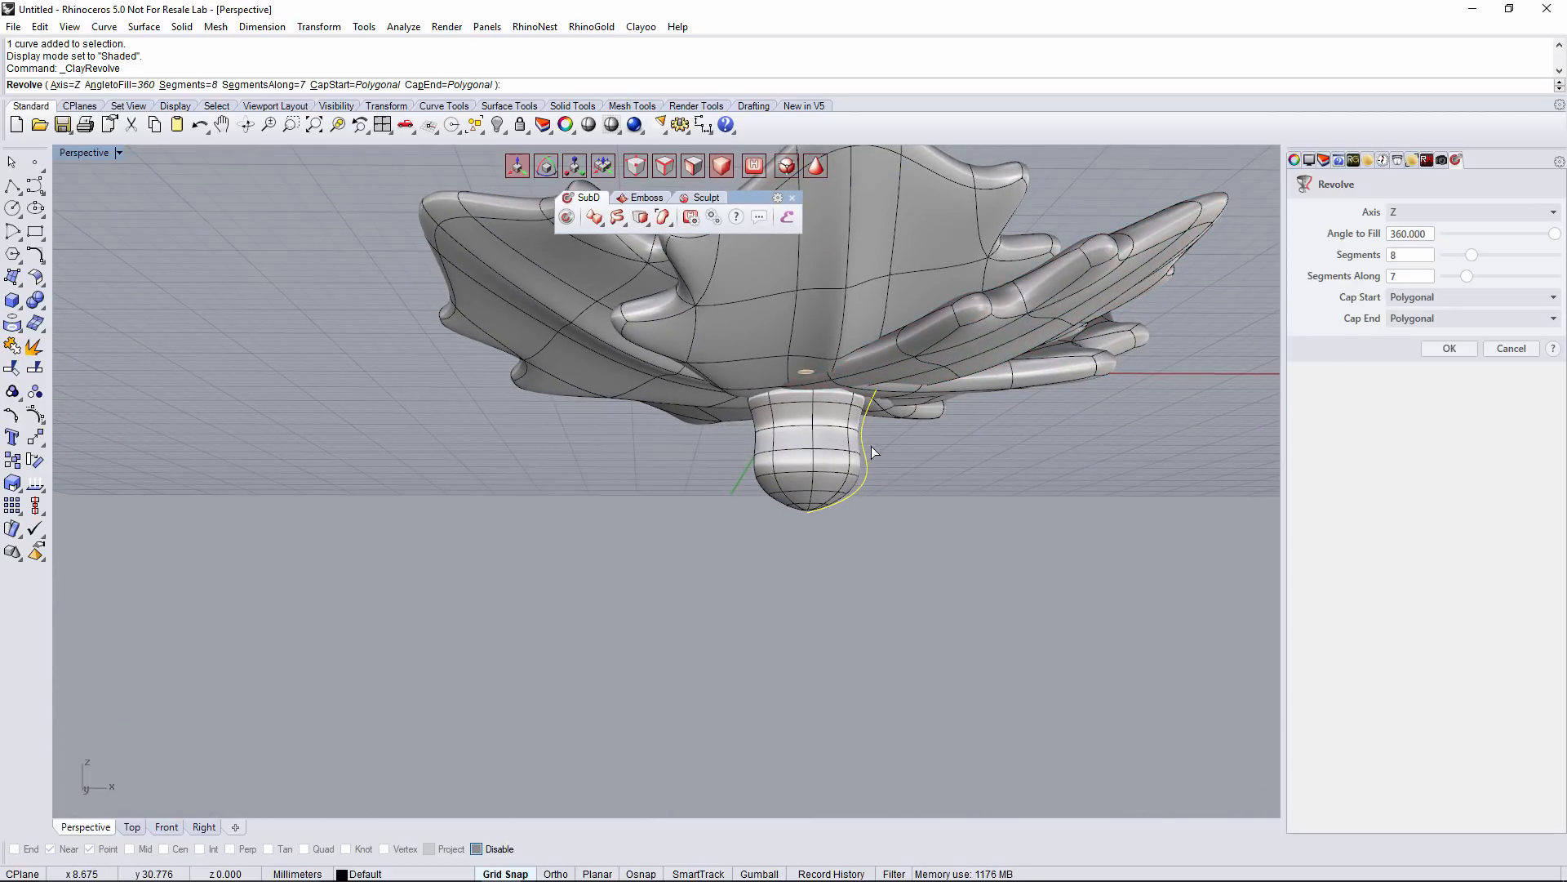
pyautogui.scroll(4, 870, 446)
pyautogui.moveTo(982, 466)
pyautogui.mouseDown(button='right')
pyautogui.moveTo(979, 402)
pyautogui.moveTo(985, 449)
pyautogui.mouseUp(button='right')
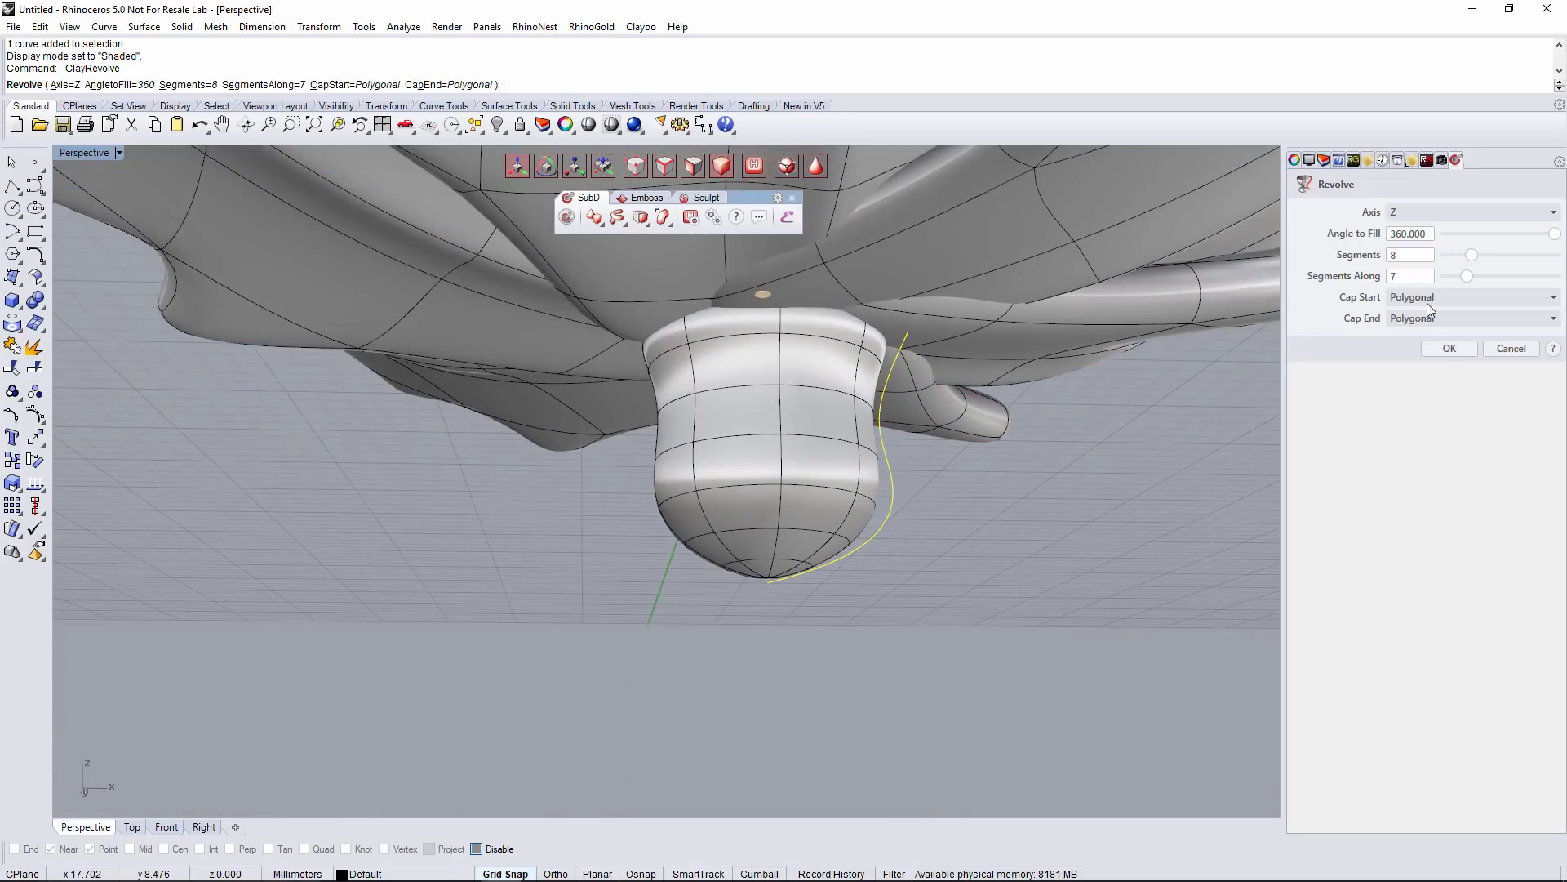
pyautogui.click(1450, 349)
# Select the revolved base under the flower and flip its surface normals with Clayoo
pyautogui.moveTo(1089, 516); pyautogui.dragTo(990, 597, button='right')
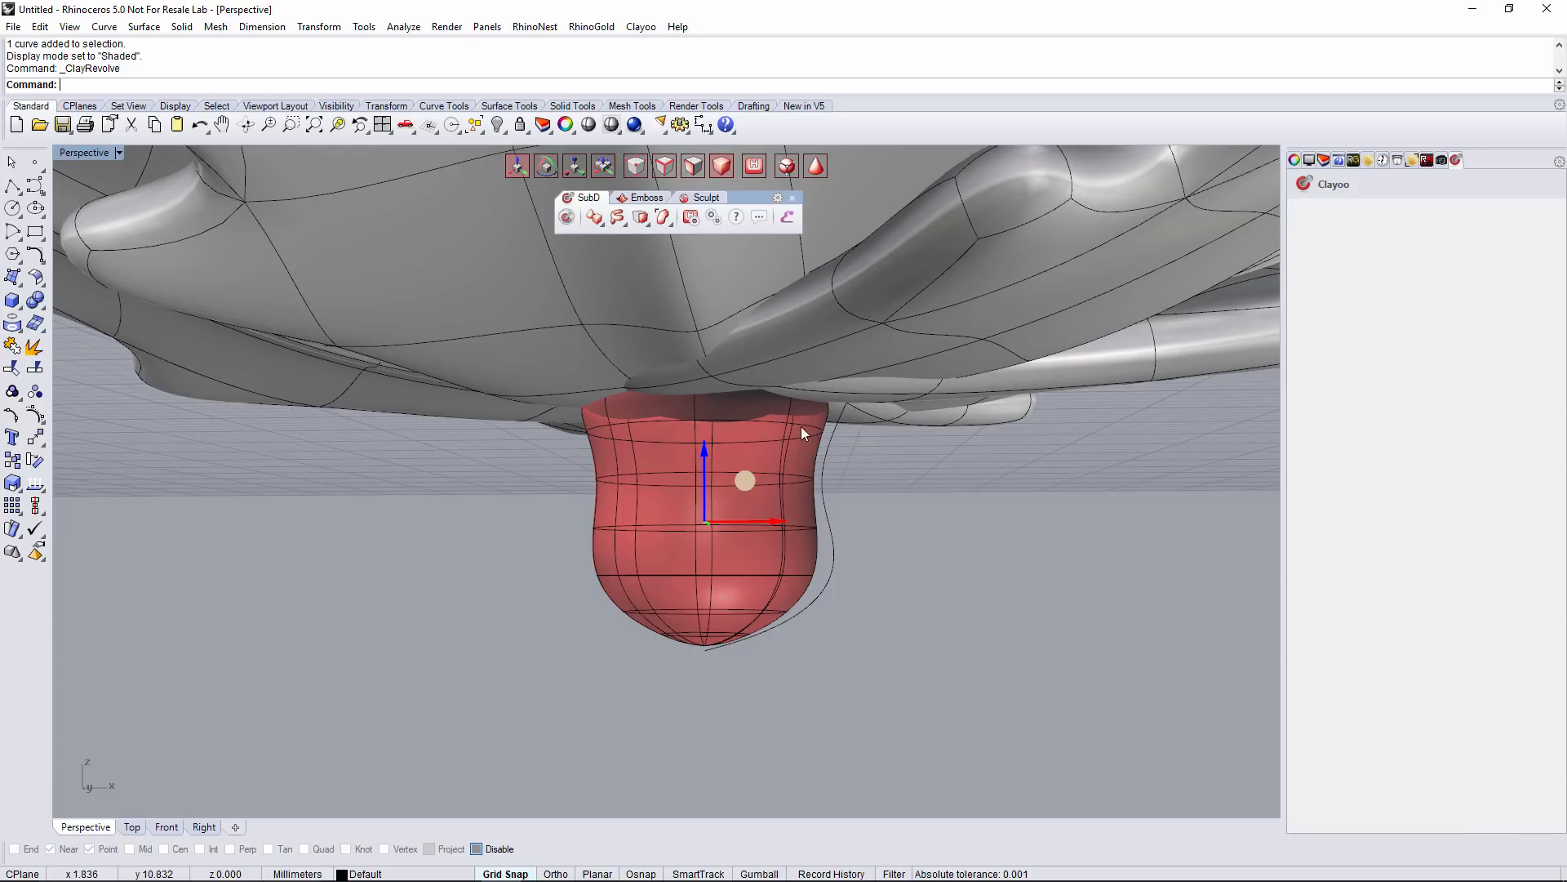
pyautogui.scroll(5, 697, 643)
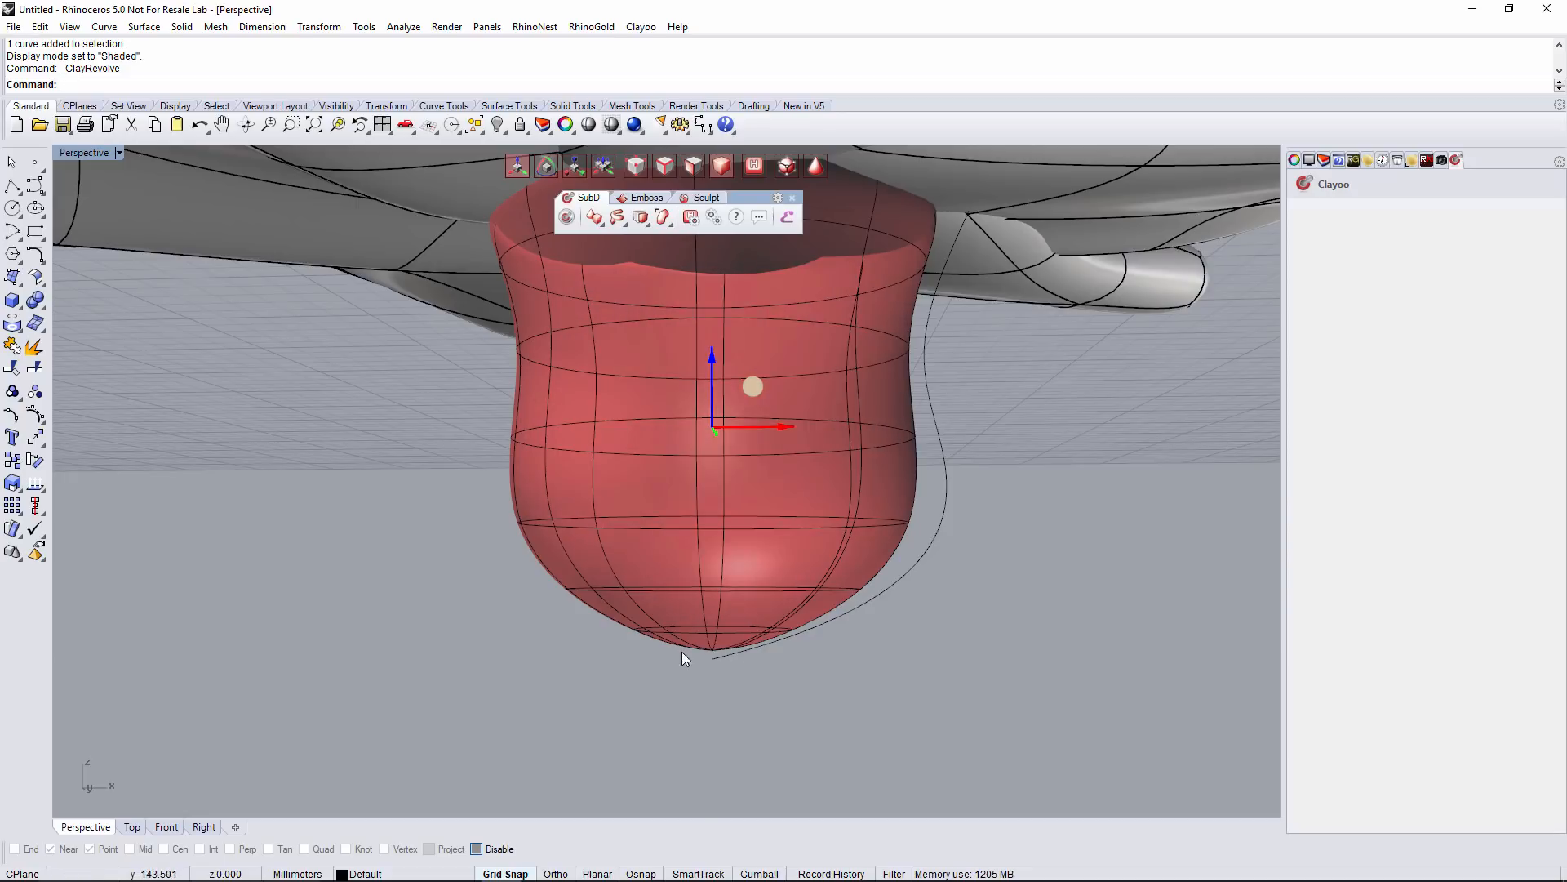
pyautogui.scroll(-10, 1017, 617)
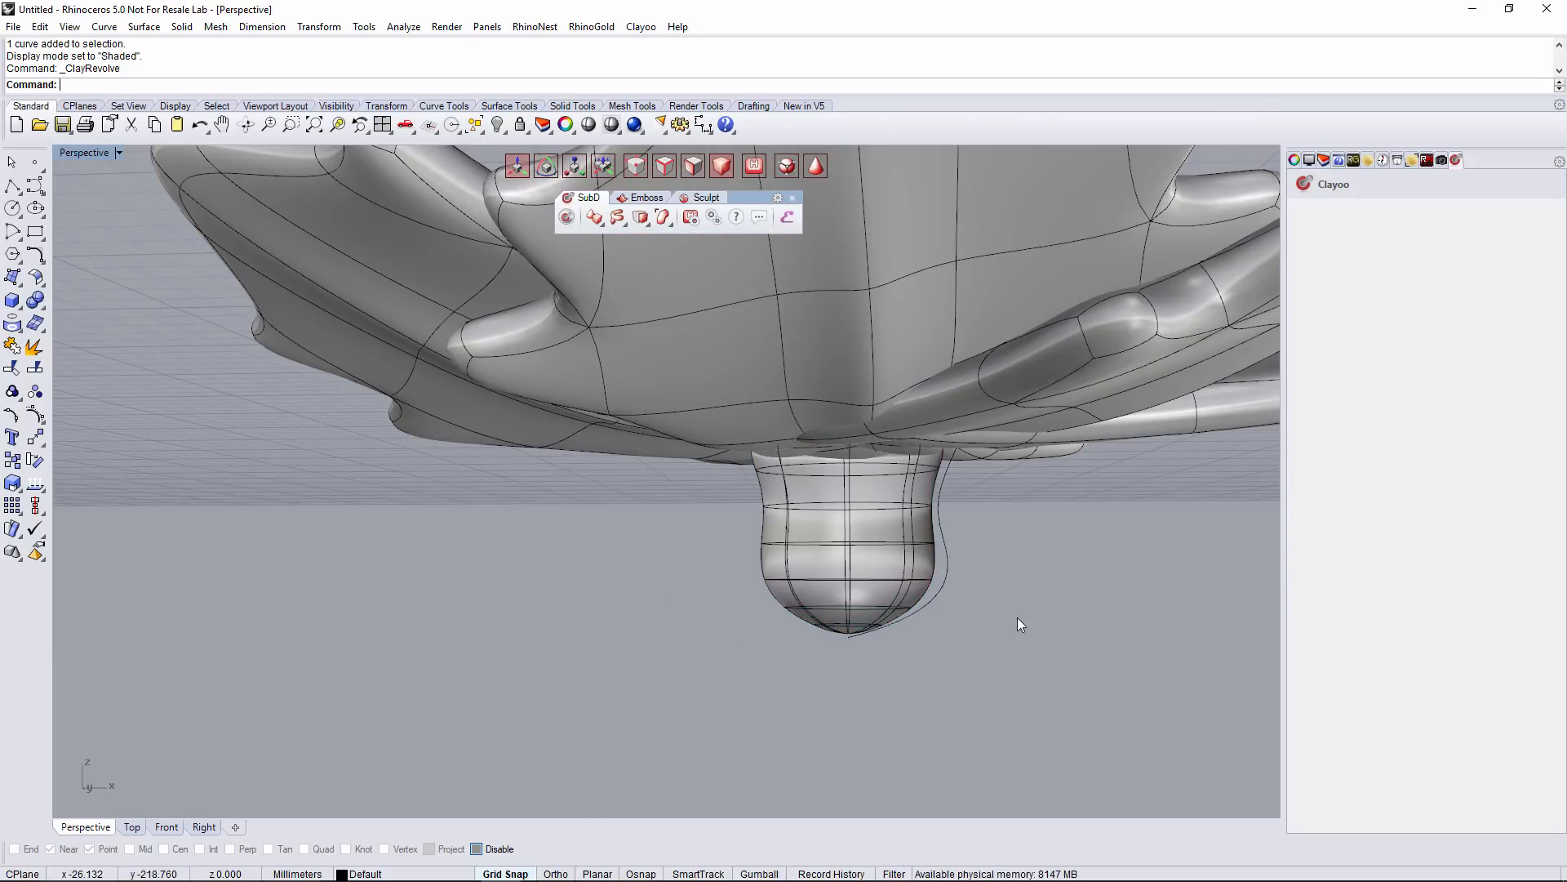
pyautogui.scroll(3, 992, 720)
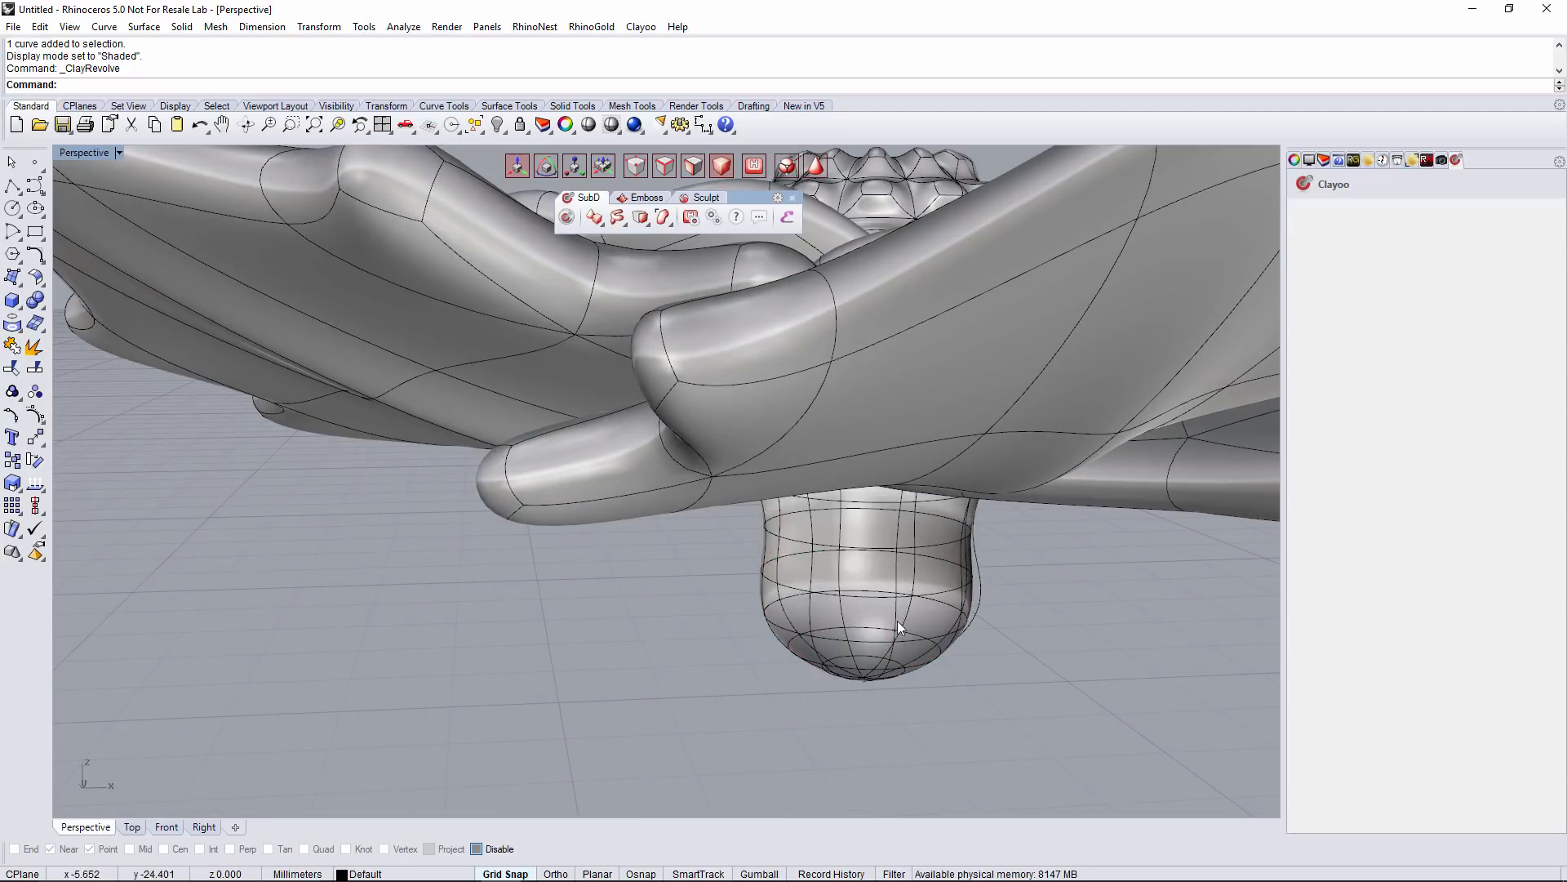
pyautogui.click(898, 621)
pyautogui.click(645, 226)
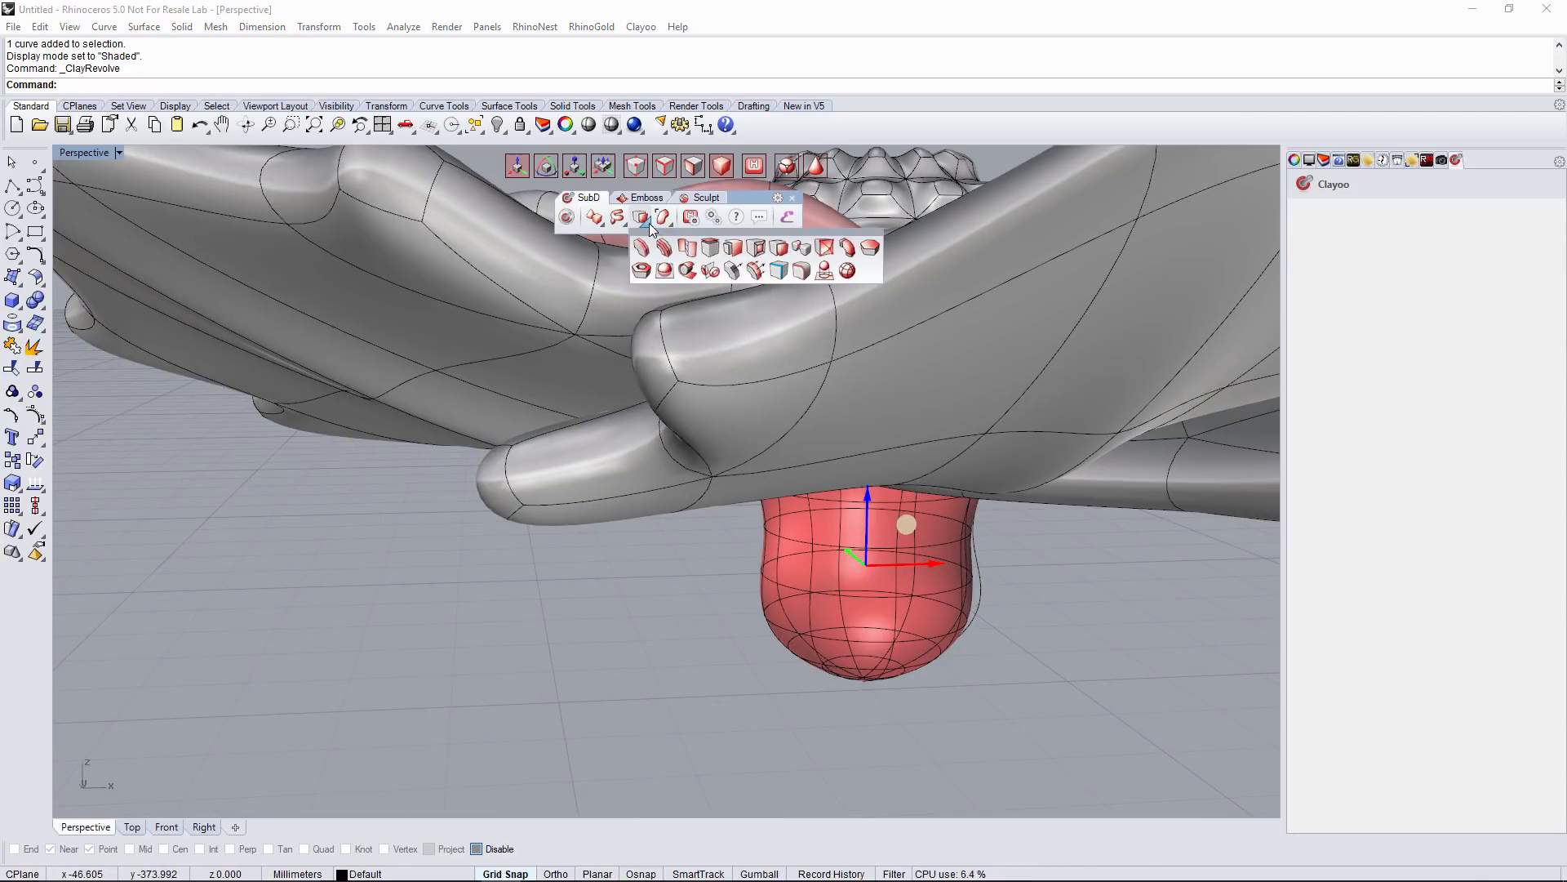
pyautogui.click(733, 270)
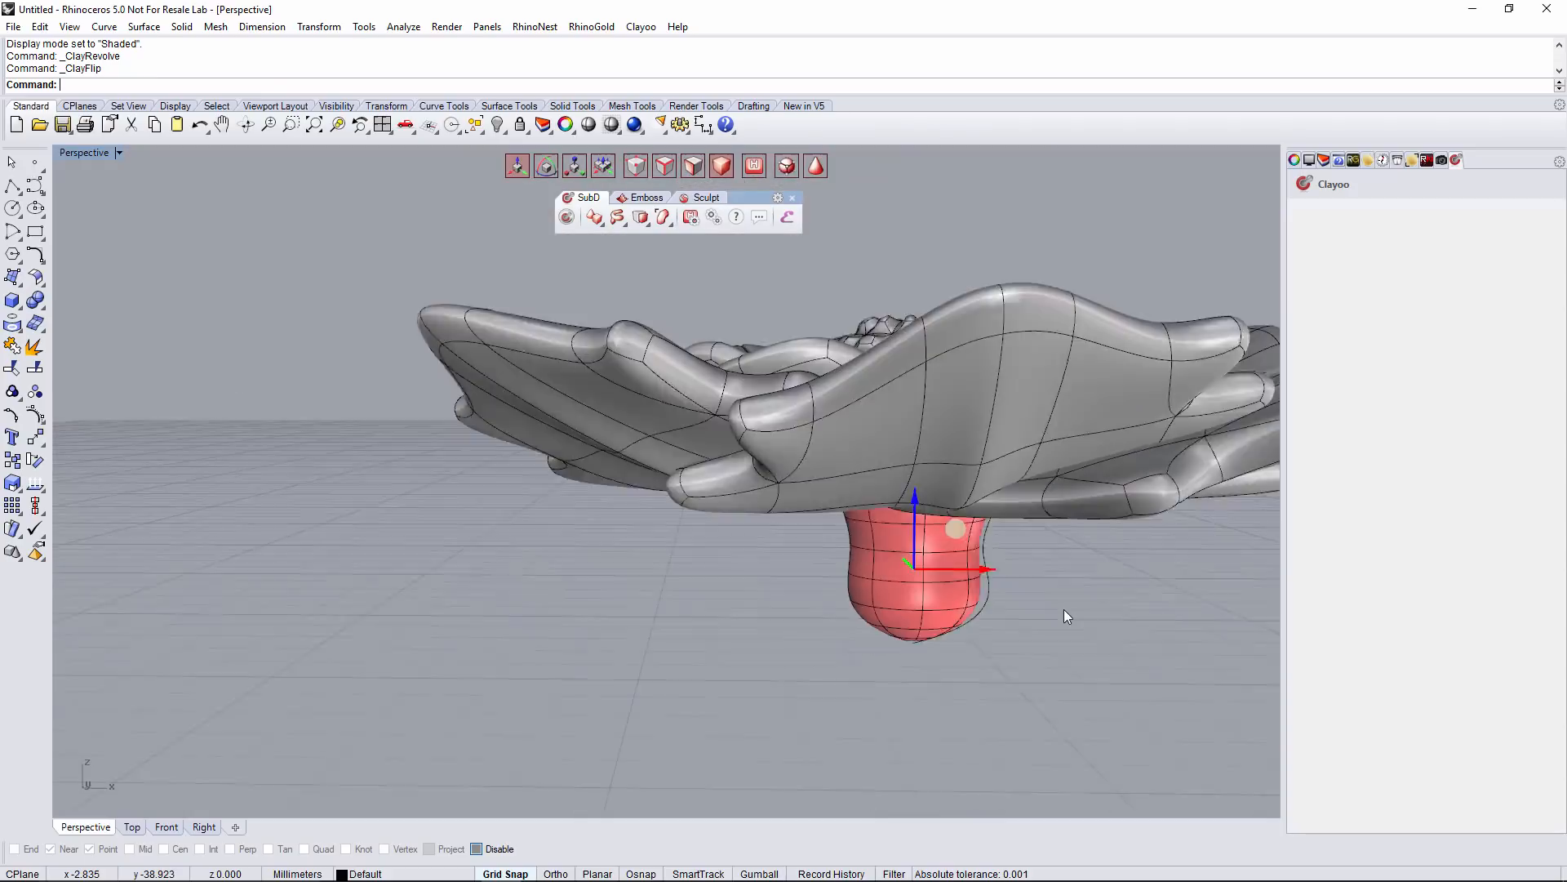
pyautogui.moveTo(1064, 609); pyautogui.dragTo(978, 682, button='right')
pyautogui.click(1014, 650)
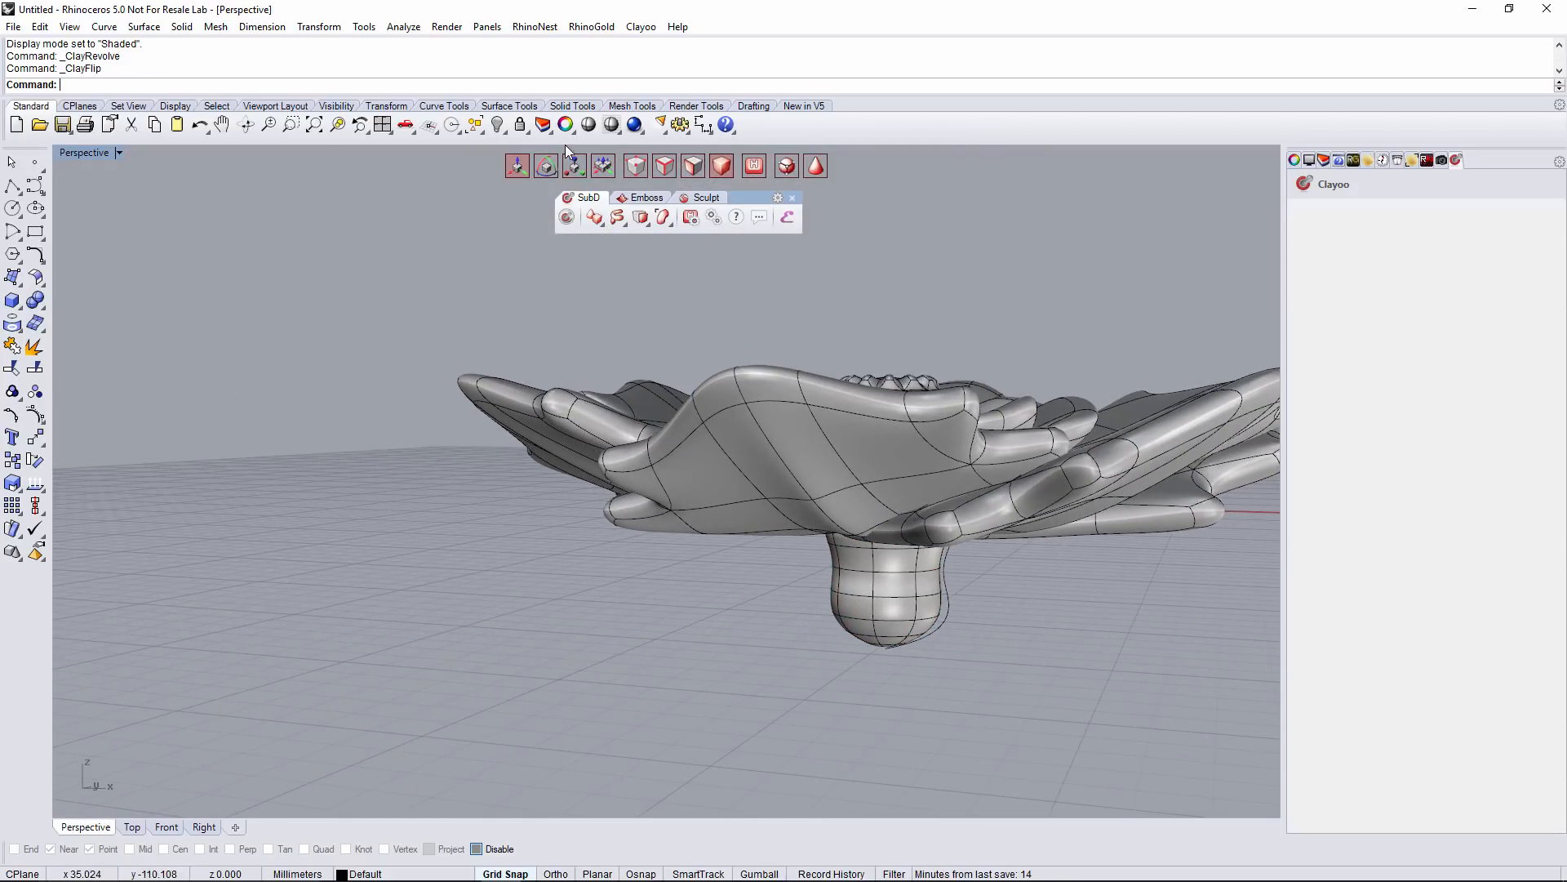
# Select the horizontal edge loop around the middle of the base and scale it to reshape the bulge
pyautogui.scroll(2, 890, 488)
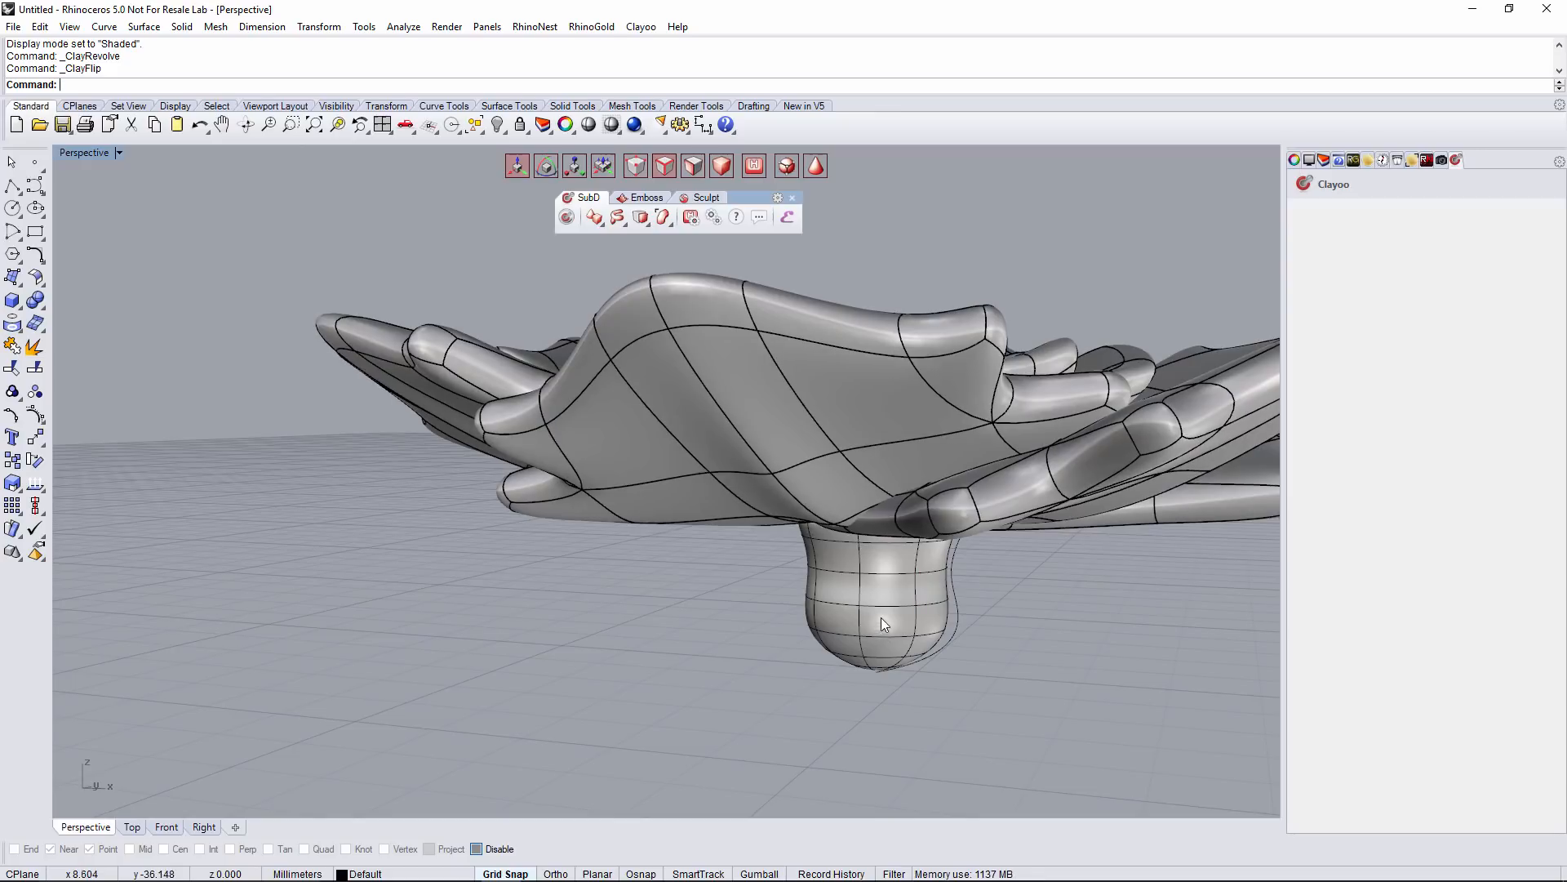
pyautogui.click(884, 609)
pyautogui.click(577, 168)
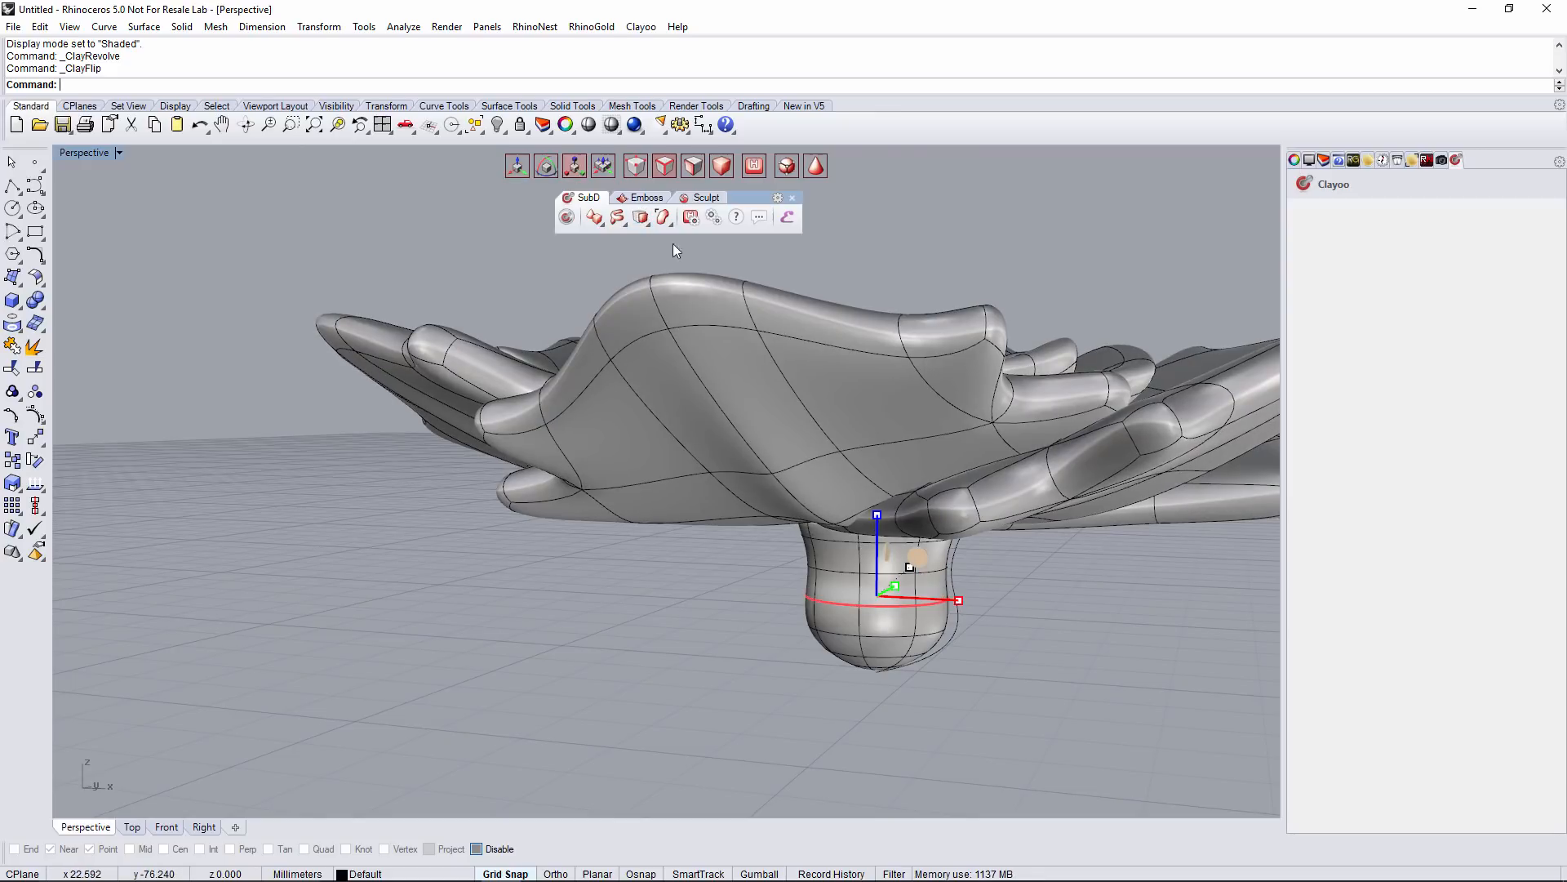
pyautogui.moveTo(908, 567); pyautogui.dragTo(921, 596)
pyautogui.click(895, 633)
pyautogui.click(1087, 652)
pyautogui.scroll(-7, 929, 567)
pyautogui.moveTo(929, 567); pyautogui.dragTo(813, 659, button='right')
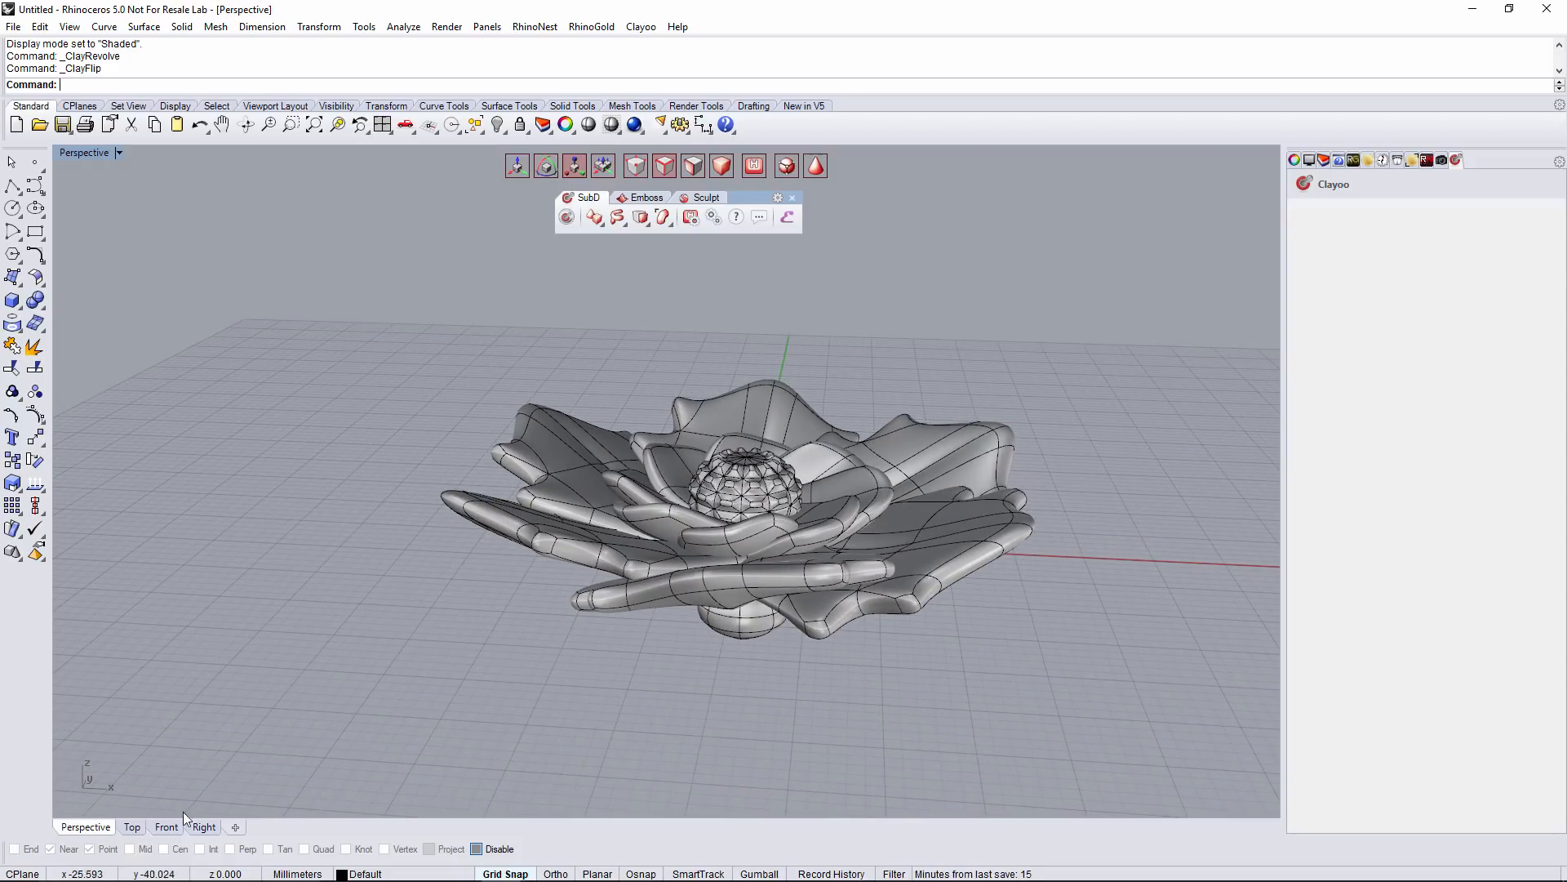
# In the Front view, select the whole base, undo a trial scaling and compress the base slightly along Z
pyautogui.click(166, 827)
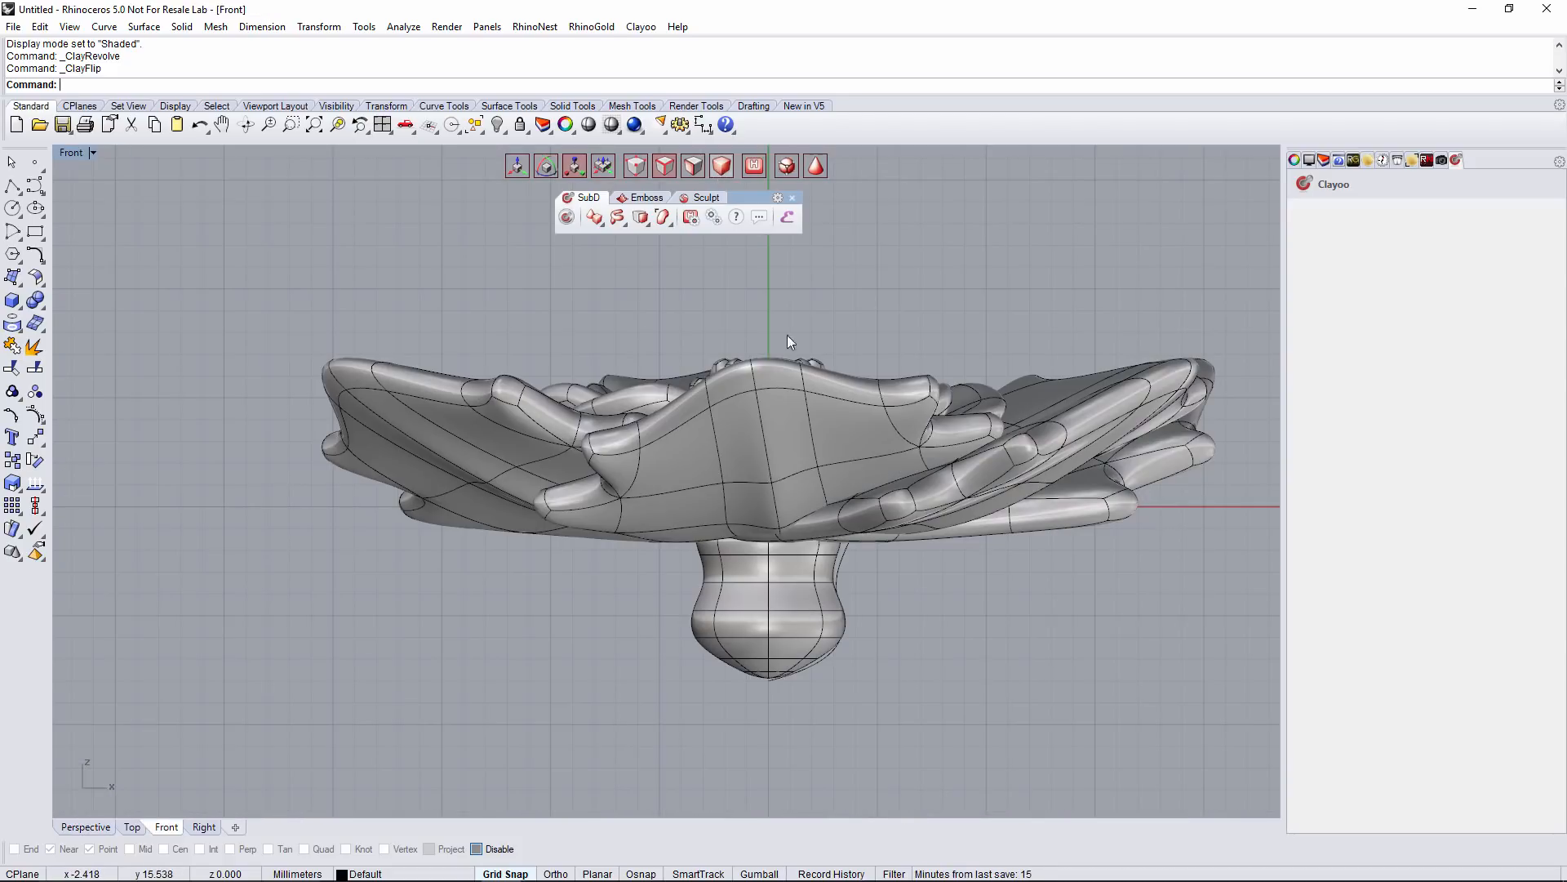
pyautogui.click(808, 565)
pyautogui.moveTo(797, 587); pyautogui.dragTo(792, 592)
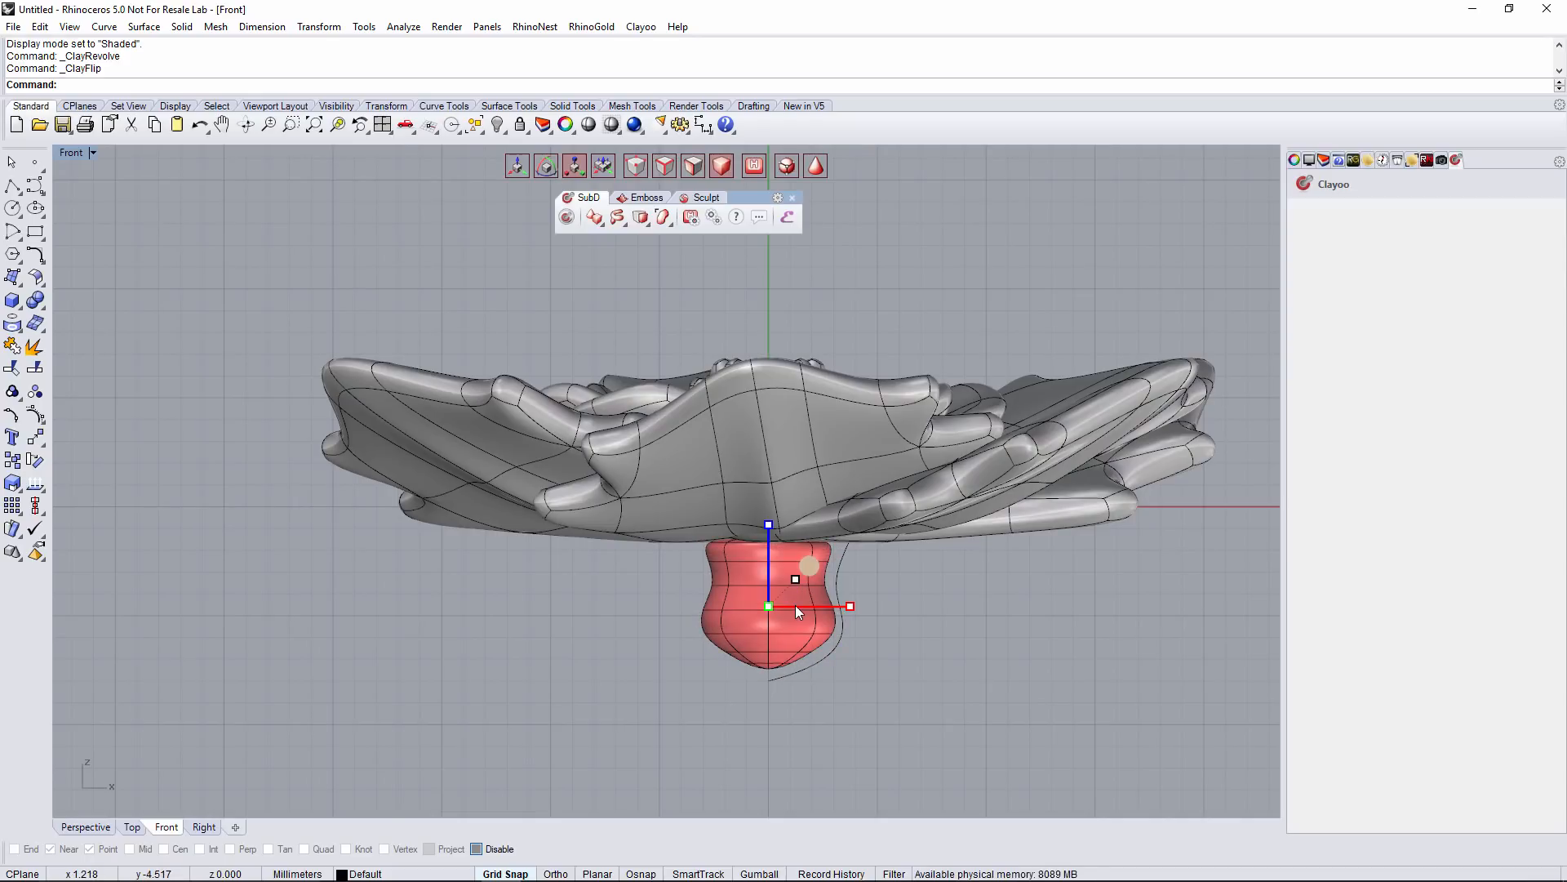
pyautogui.hotkey('ctrl', 'z')
pyautogui.moveTo(768, 525); pyautogui.dragTo(764, 539)
pyautogui.moveTo(772, 568); pyautogui.dragTo(775, 502, button='right')
# In the Perspective view, fine-tune the base and raise it slightly along Z against the underside of the petals
pyautogui.click(76, 826)
pyautogui.moveTo(685, 547); pyautogui.dragTo(723, 353, button='right')
pyautogui.scroll(6, 734, 570)
pyautogui.moveTo(812, 376); pyautogui.dragTo(815, 376)
pyautogui.click(814, 376)
pyautogui.click(839, 380)
pyautogui.moveTo(840, 381); pyautogui.dragTo(841, 571, button='right')
pyautogui.moveTo(802, 450); pyautogui.dragTo(803, 448)
pyautogui.click(521, 167)
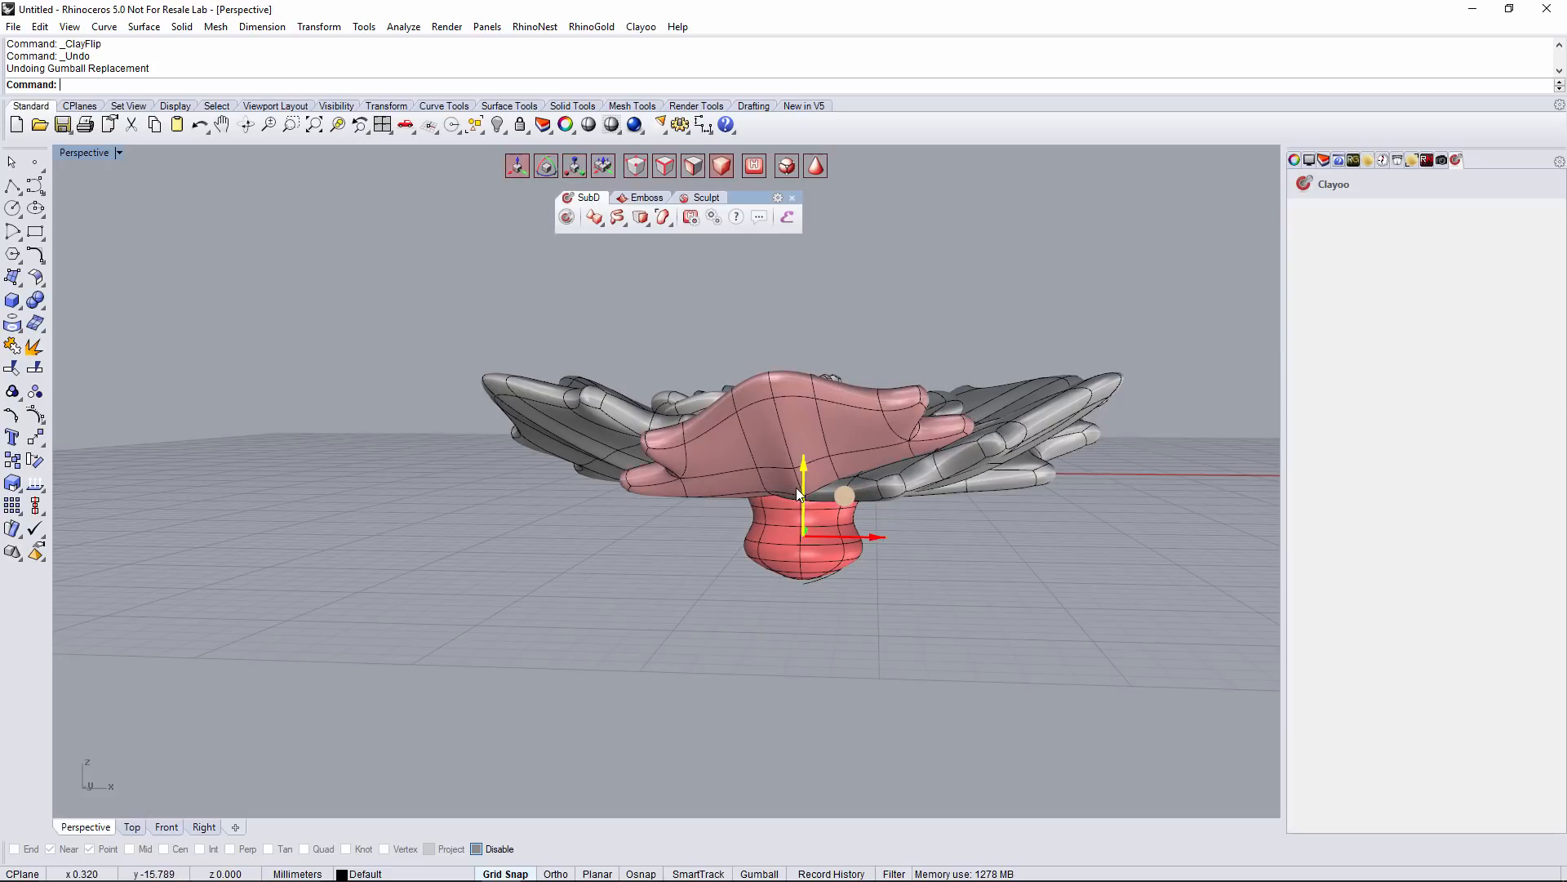
pyautogui.moveTo(805, 490); pyautogui.dragTo(811, 463, button='right')
pyautogui.moveTo(811, 464); pyautogui.dragTo(811, 459)
# Delete the profile curve left beside the base
pyautogui.moveTo(908, 584); pyautogui.dragTo(739, 435, button='right')
pyautogui.click(766, 603)
pyautogui.press('Delete')
# Select the whole base and widen it evenly in the horizontal plane under the petals
pyautogui.click(800, 517)
pyautogui.click(583, 172)
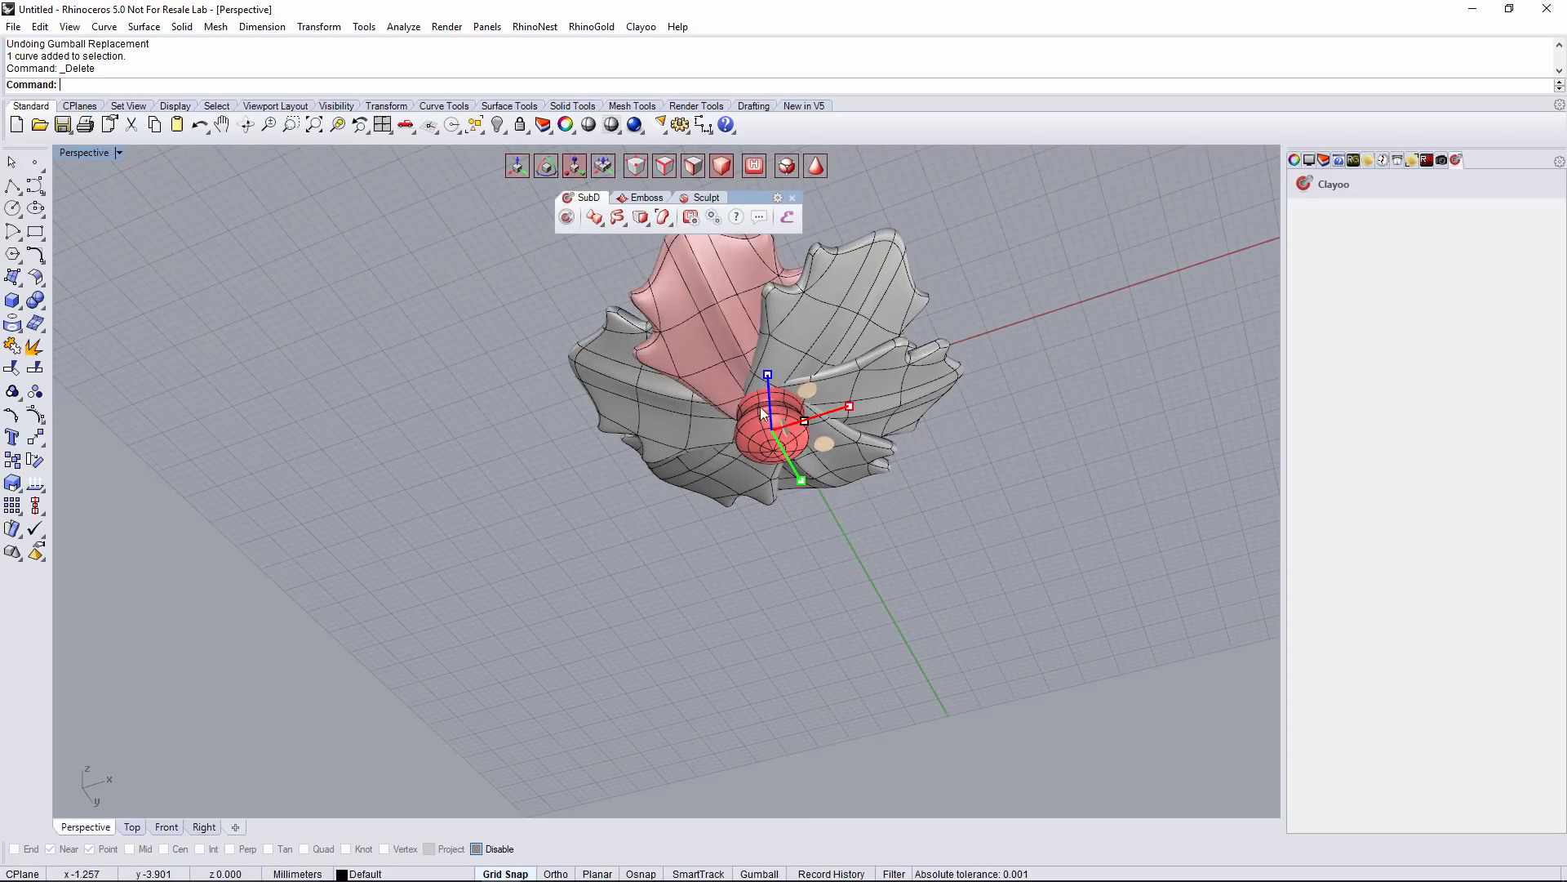
pyautogui.moveTo(829, 445); pyautogui.dragTo(848, 444)
pyautogui.moveTo(890, 442); pyautogui.dragTo(908, 561, button='right')
pyautogui.click(907, 561)
pyautogui.moveTo(905, 482); pyautogui.dragTo(1025, 380, button='right')
pyautogui.click(889, 545)
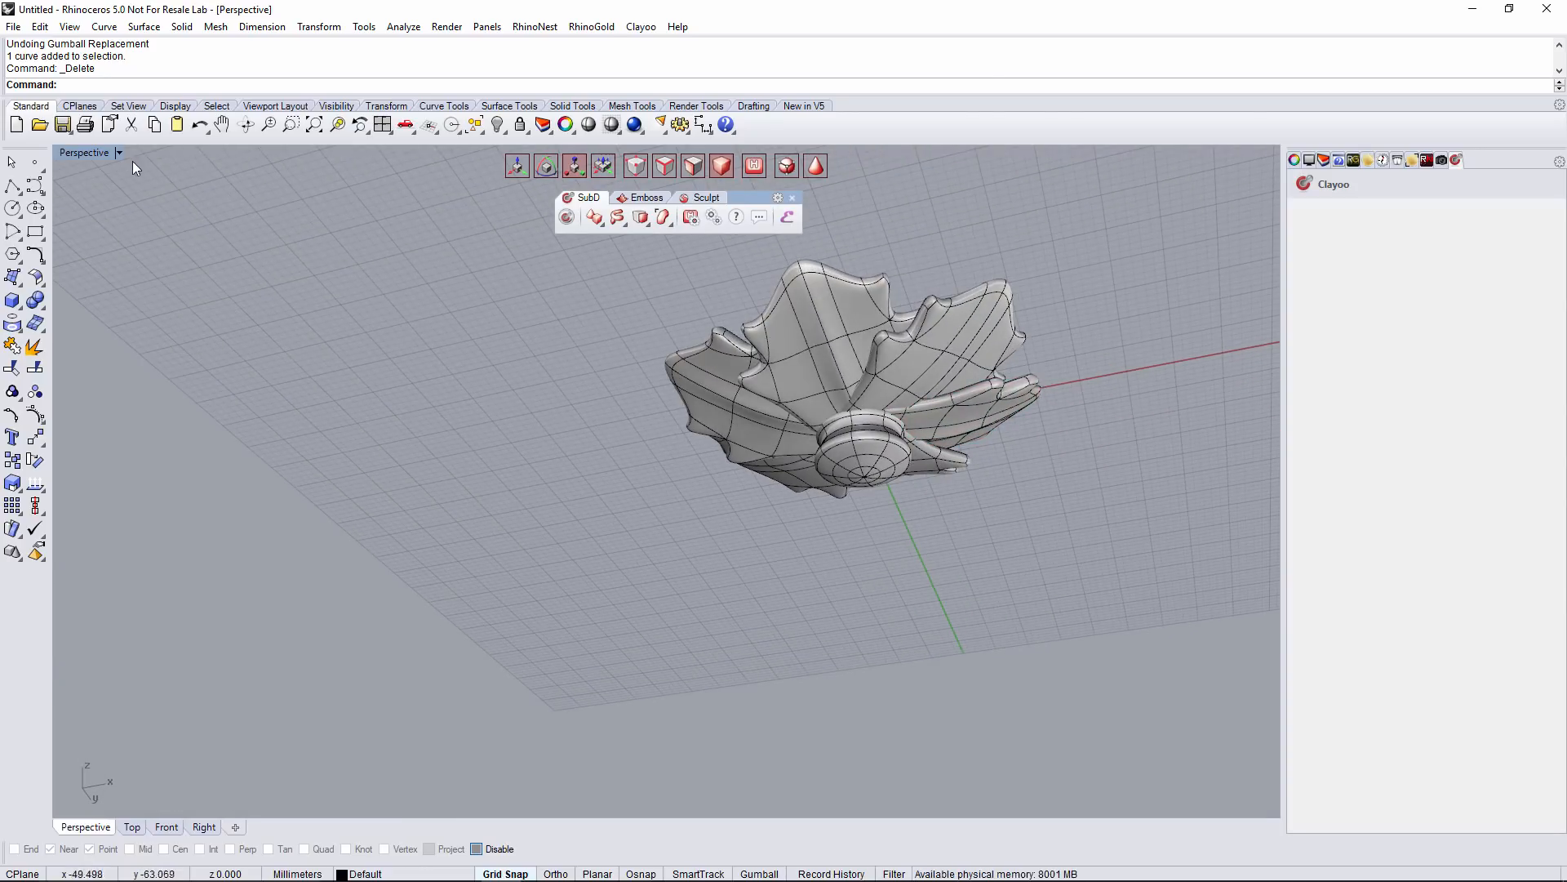
# Inspect the flower's base in Rendered display from the side and return the view to Shaded
pyautogui.click(119, 154)
pyautogui.click(102, 229)
pyautogui.moveTo(849, 357); pyautogui.dragTo(875, 475, button='right')
pyautogui.scroll(8, 878, 503)
pyautogui.click(108, 154)
pyautogui.click(106, 210)
# Extrude the ring of faces just below the base's neck in Individual mode, with height about 1.535, 1 segment and taper about -0.472
pyautogui.scroll(4, 979, 435)
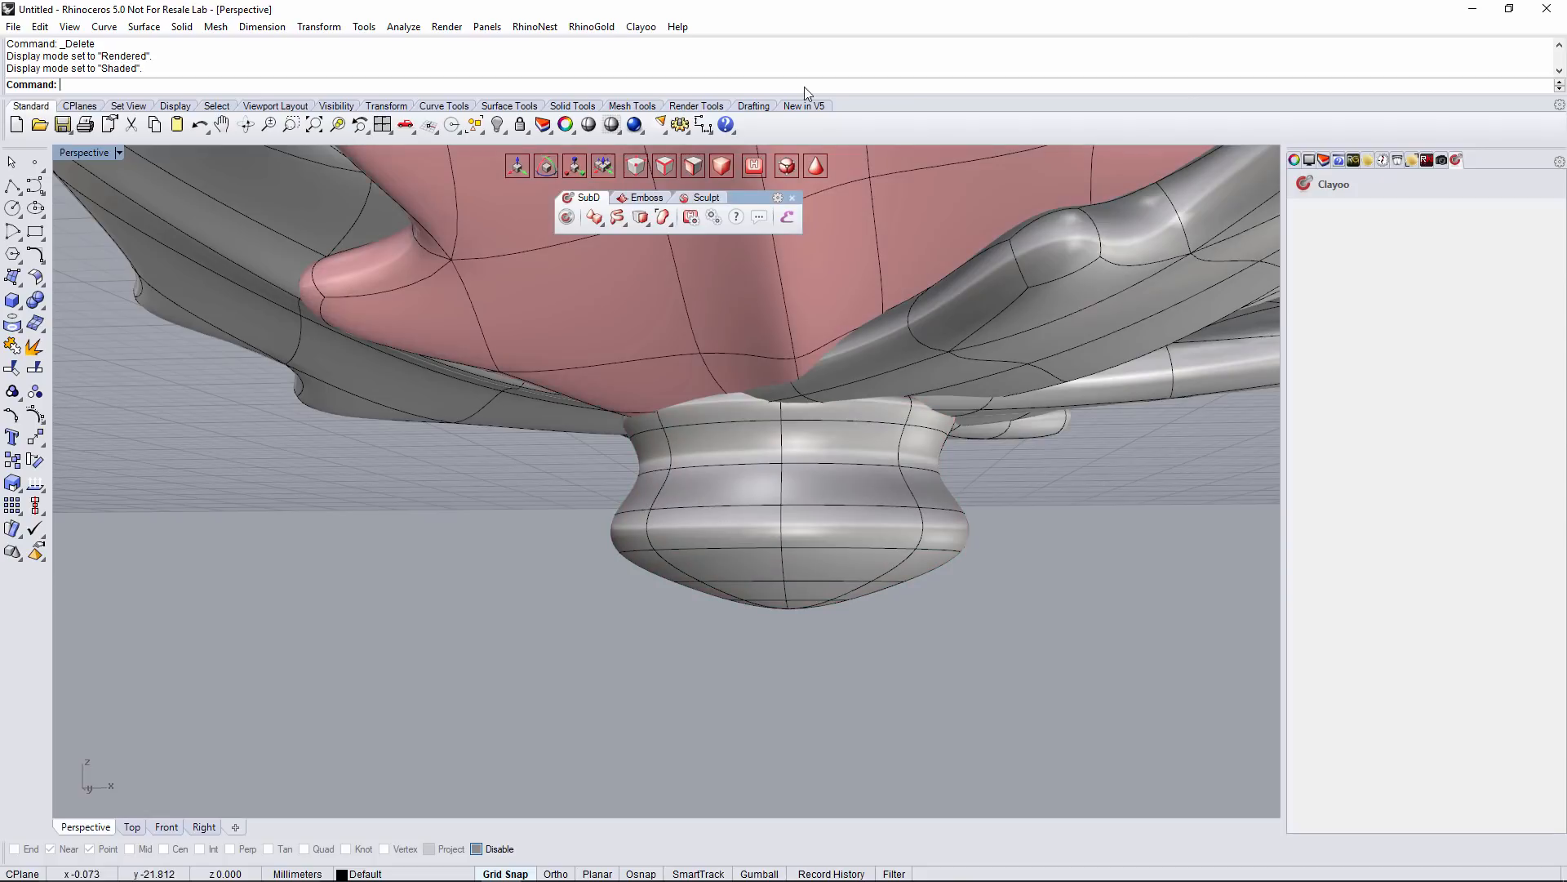
pyautogui.click(689, 164)
pyautogui.click(762, 485)
pyautogui.moveTo(844, 505); pyautogui.dragTo(850, 516, button='right')
pyautogui.keyDown('shift'); pyautogui.doubleClick(851, 522); pyautogui.keyUp('shift')
pyautogui.moveTo(921, 555); pyautogui.dragTo(980, 539, button='right')
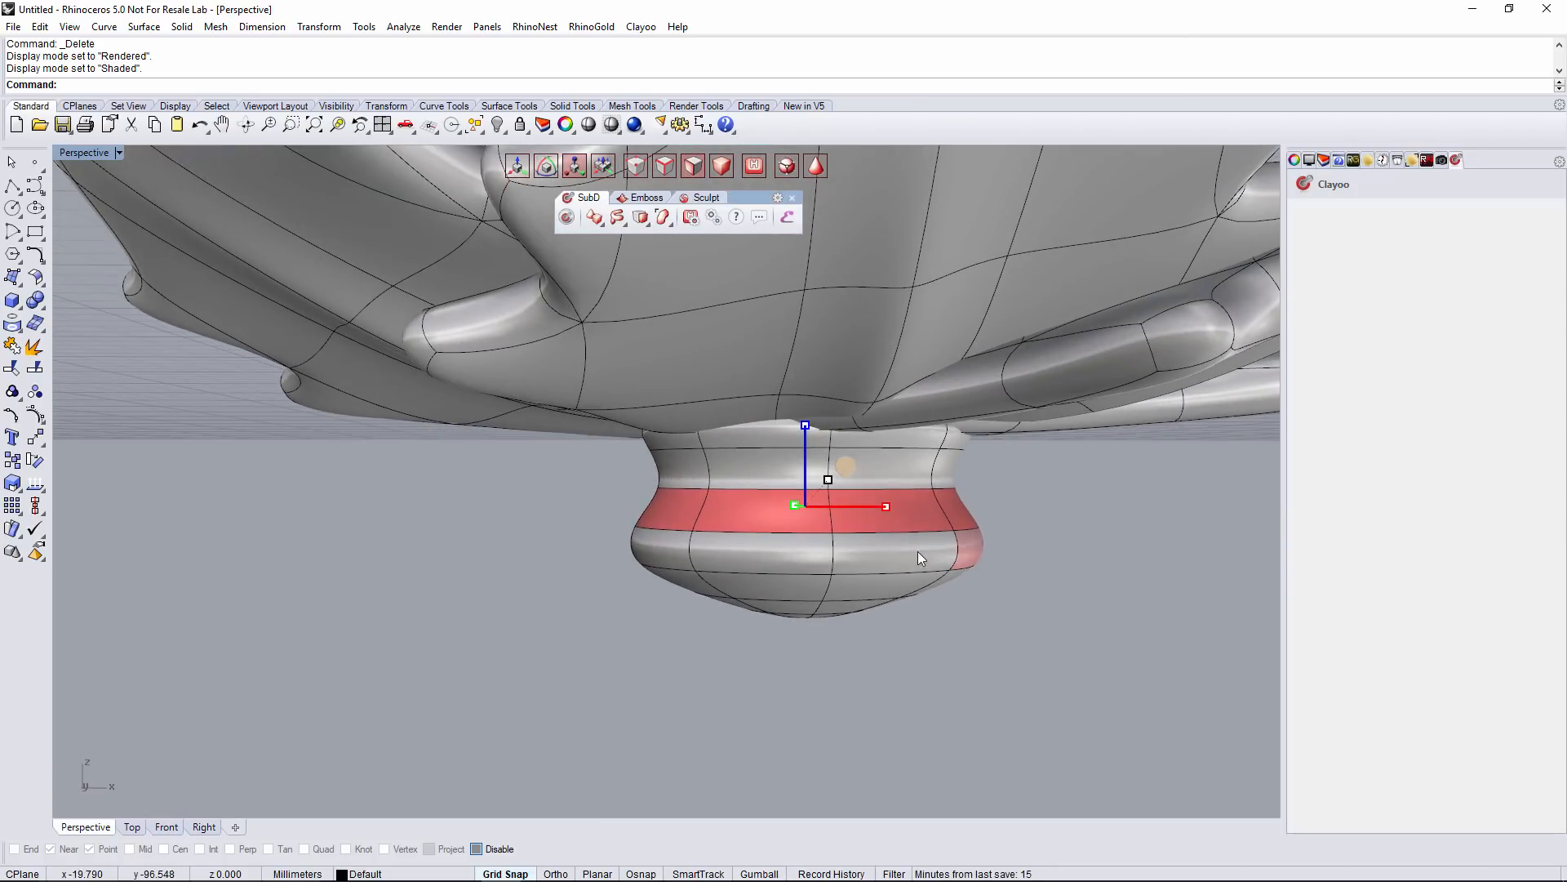
pyautogui.click(648, 226)
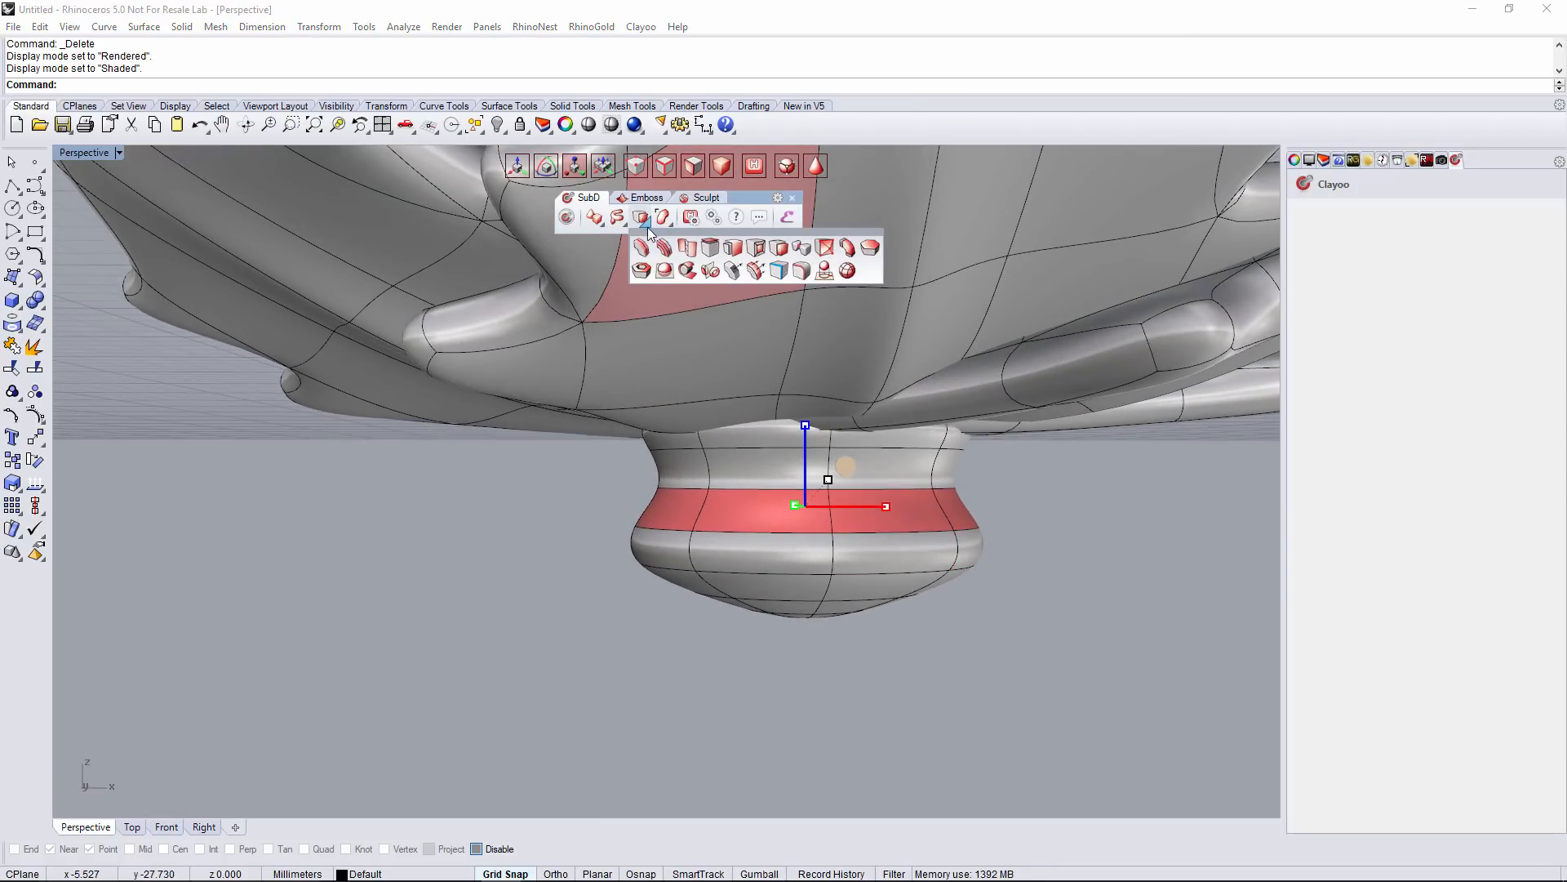
pyautogui.click(776, 249)
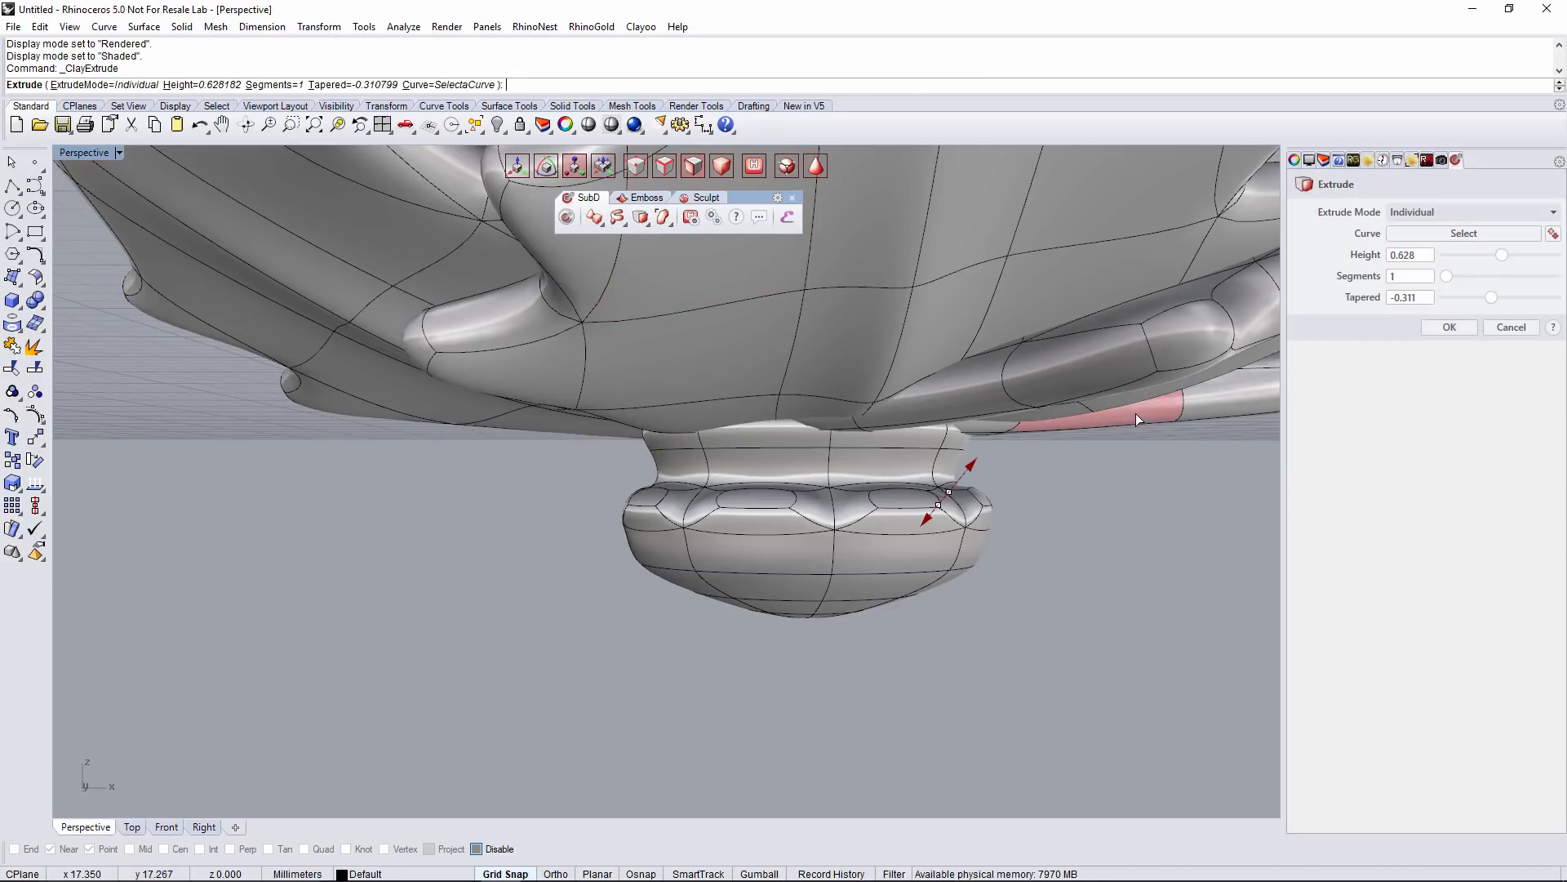
pyautogui.moveTo(972, 476); pyautogui.dragTo(995, 454)
pyautogui.moveTo(1495, 299); pyautogui.dragTo(1489, 296)
pyautogui.moveTo(1195, 369); pyautogui.dragTo(1092, 429, button='right')
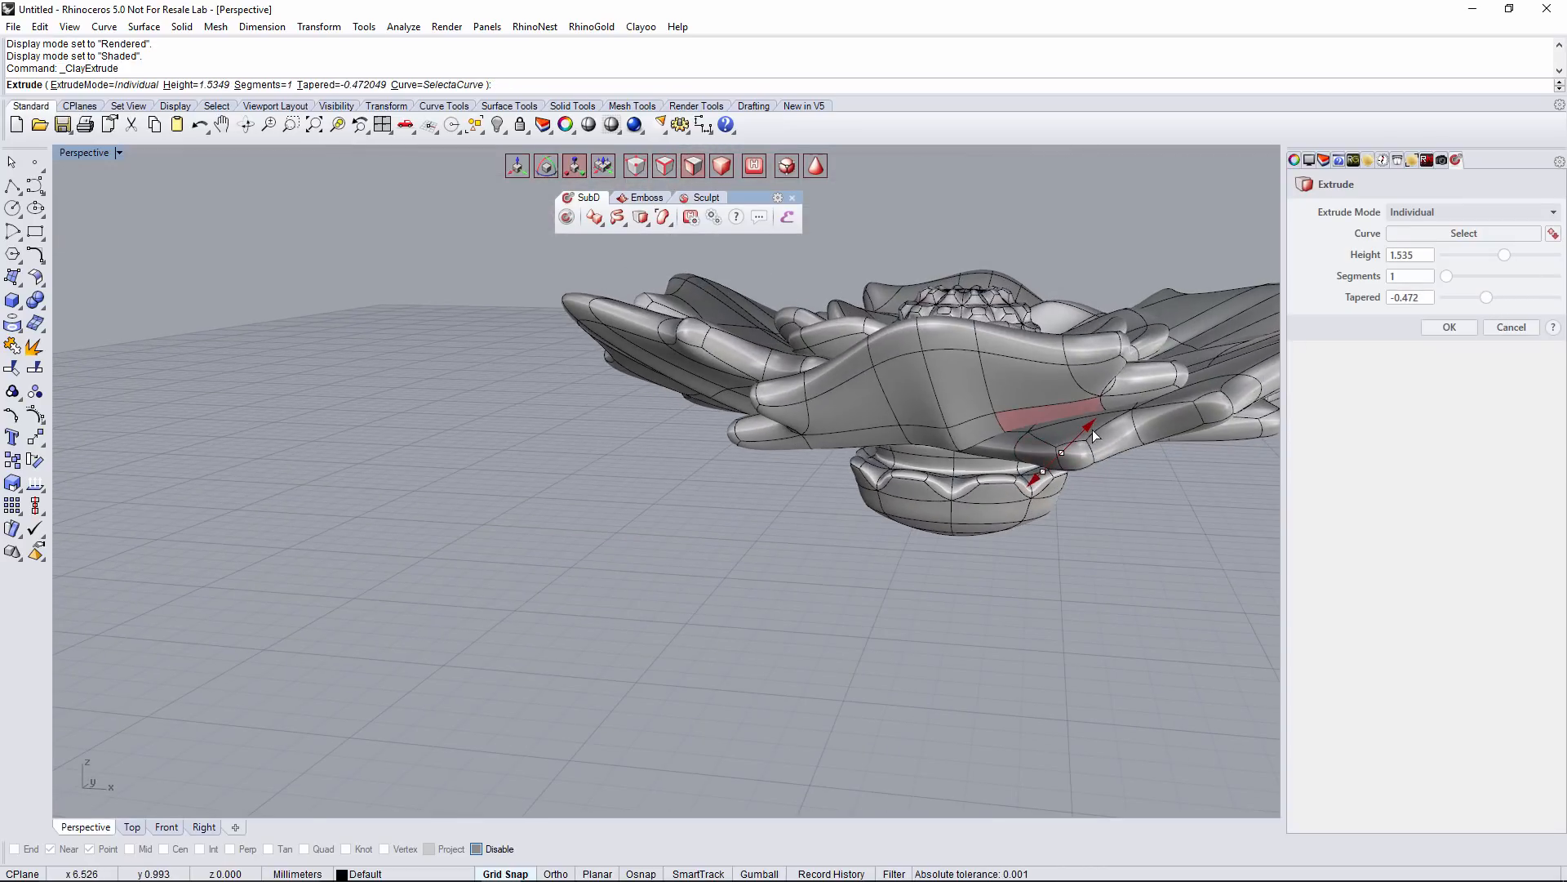
pyautogui.click(1429, 328)
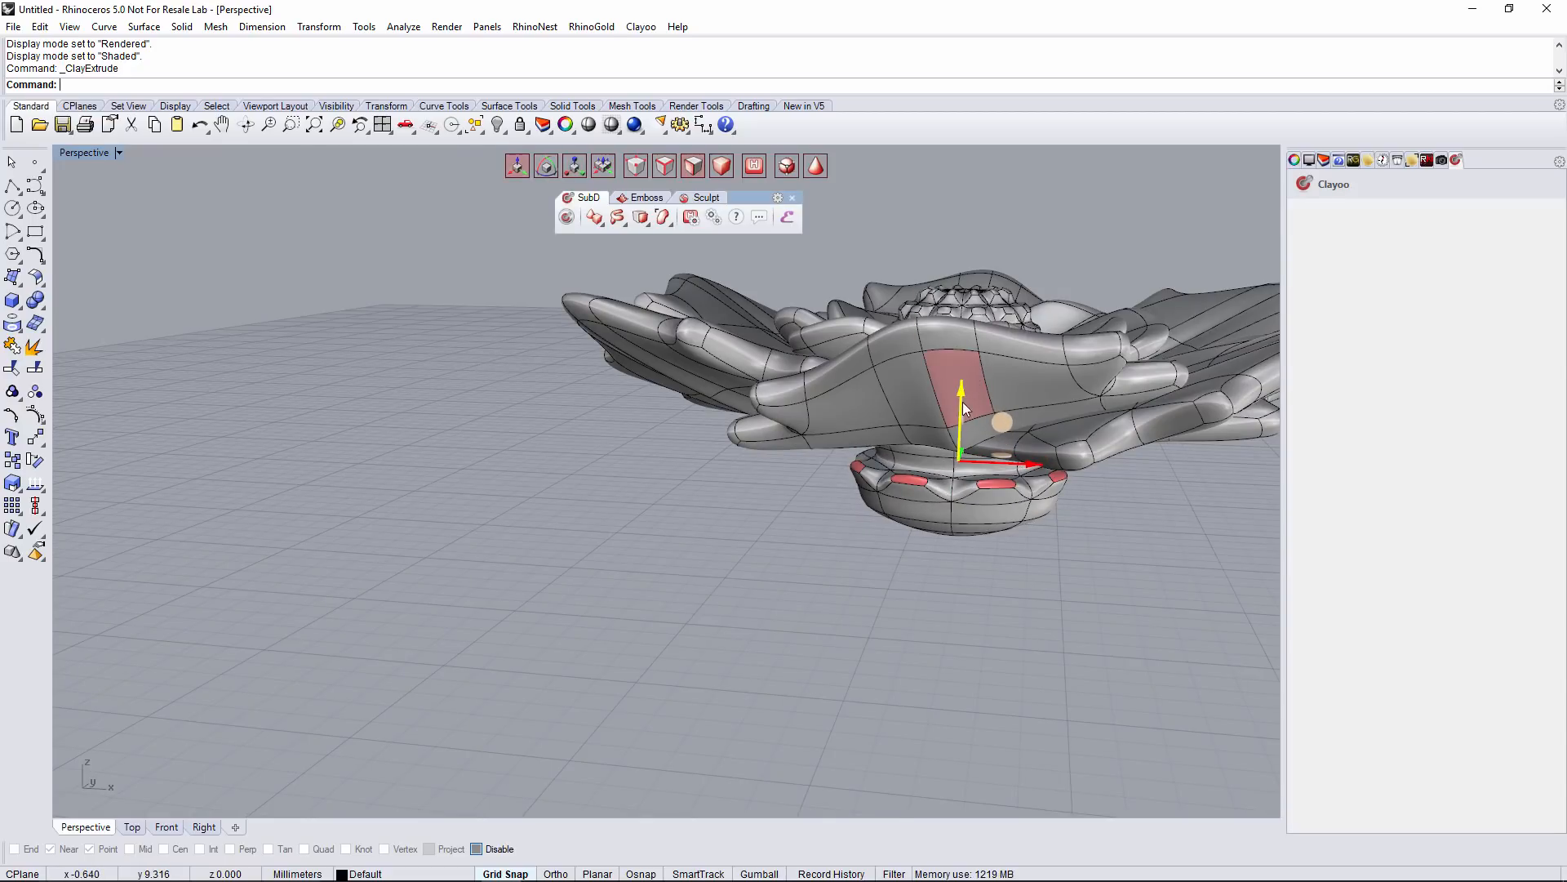
# Switch the Perspective view to Rendered display and examine the whole flower from above
pyautogui.scroll(-5, 963, 571)
pyautogui.moveTo(944, 600); pyautogui.dragTo(846, 502, button='right')
pyautogui.scroll(6, 867, 566)
pyautogui.moveTo(903, 592); pyautogui.dragTo(939, 429, button='right')
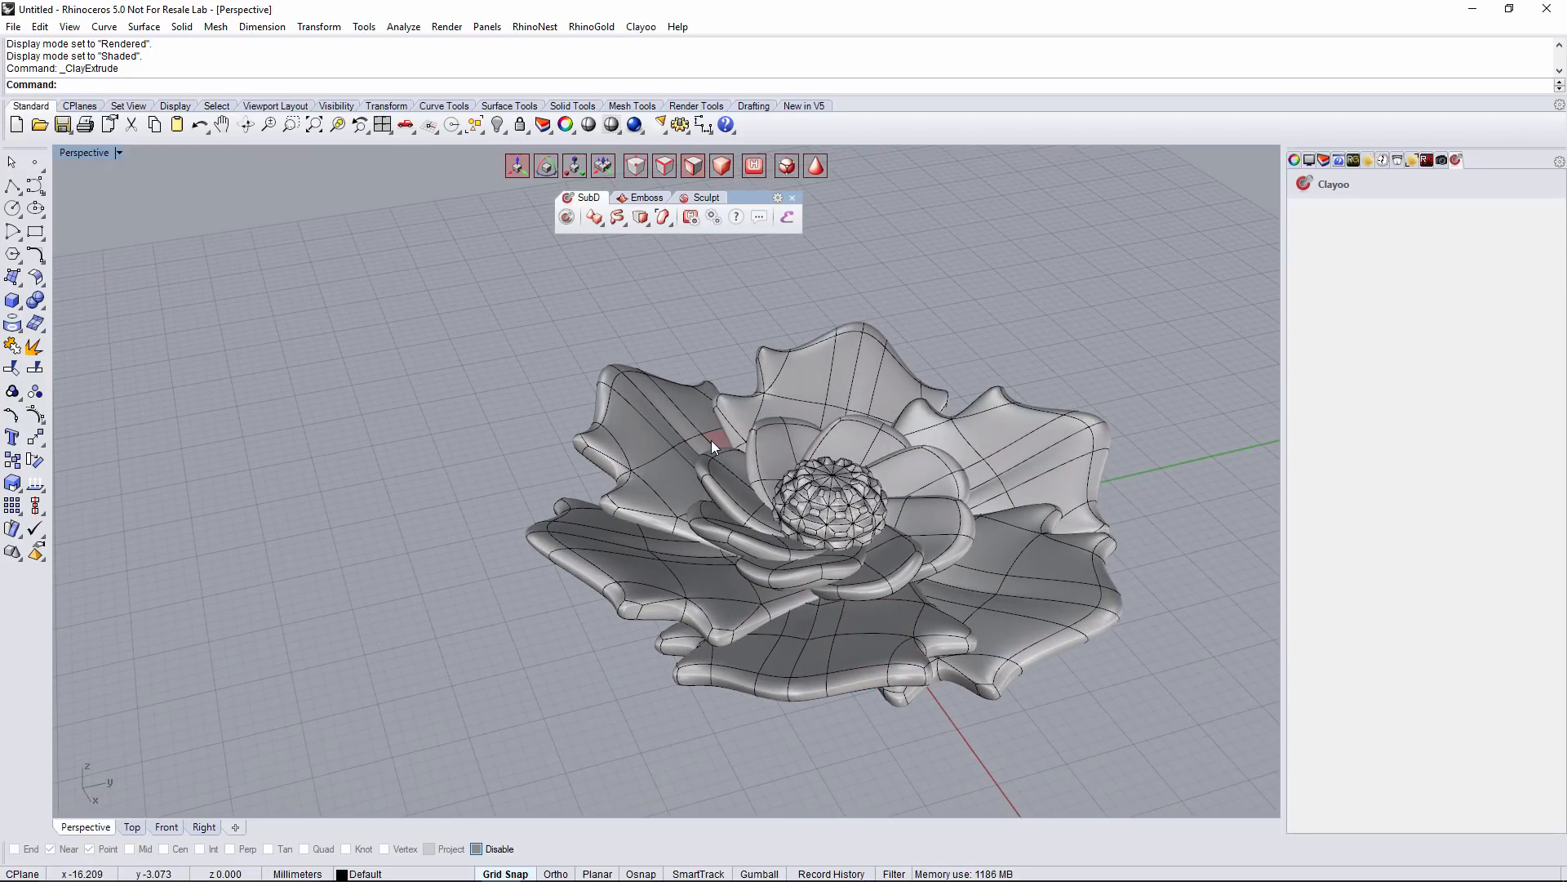
pyautogui.click(86, 152)
pyautogui.click(109, 229)
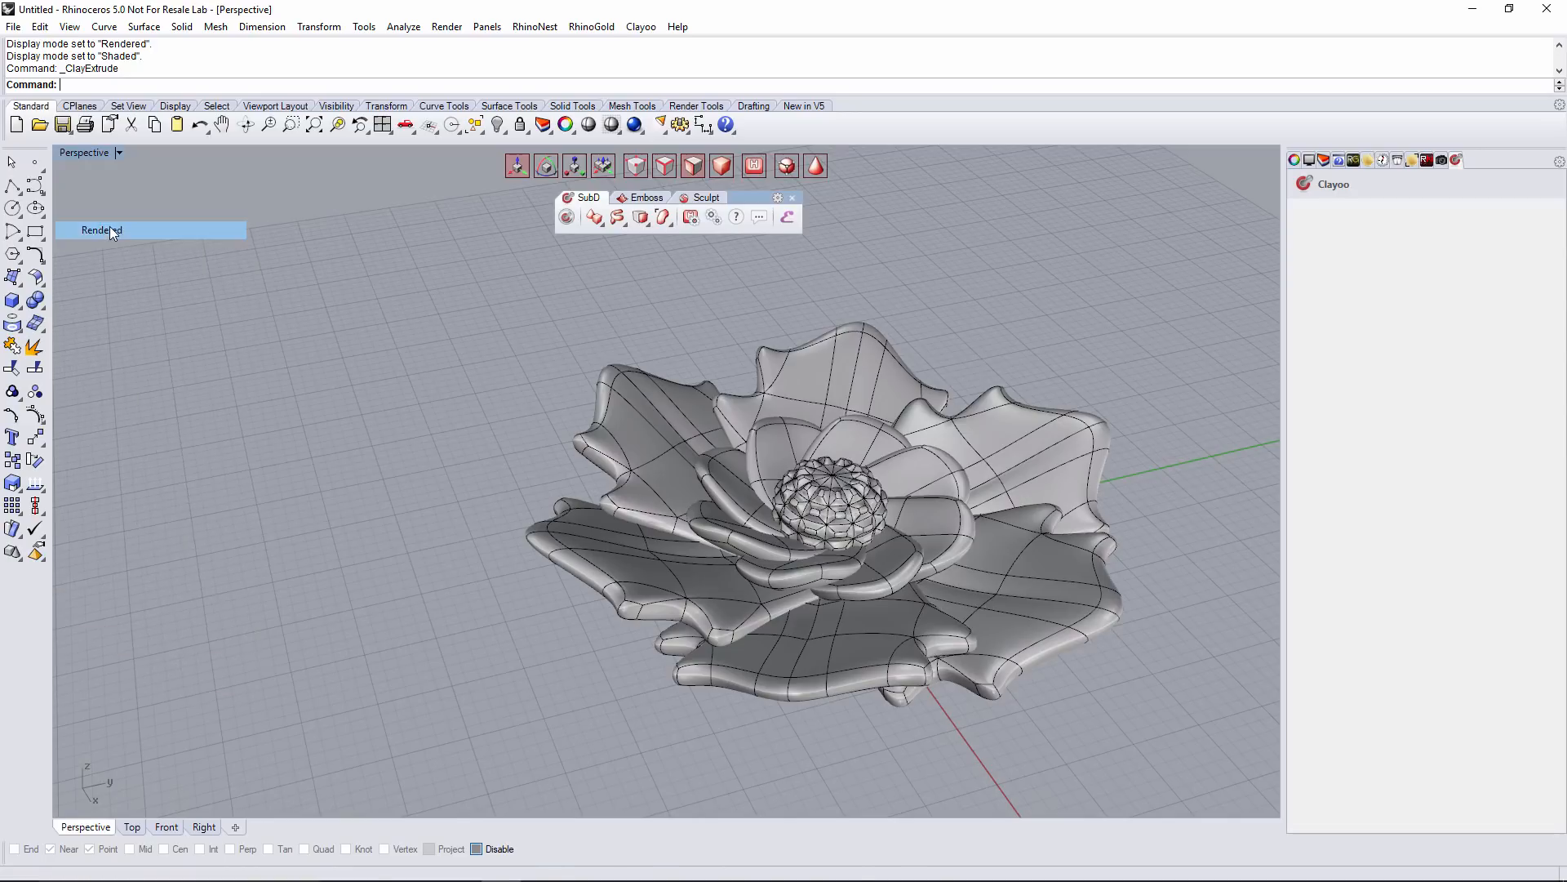
pyautogui.scroll(-5, 423, 328)
pyautogui.moveTo(580, 421); pyautogui.dragTo(718, 518, button='right')
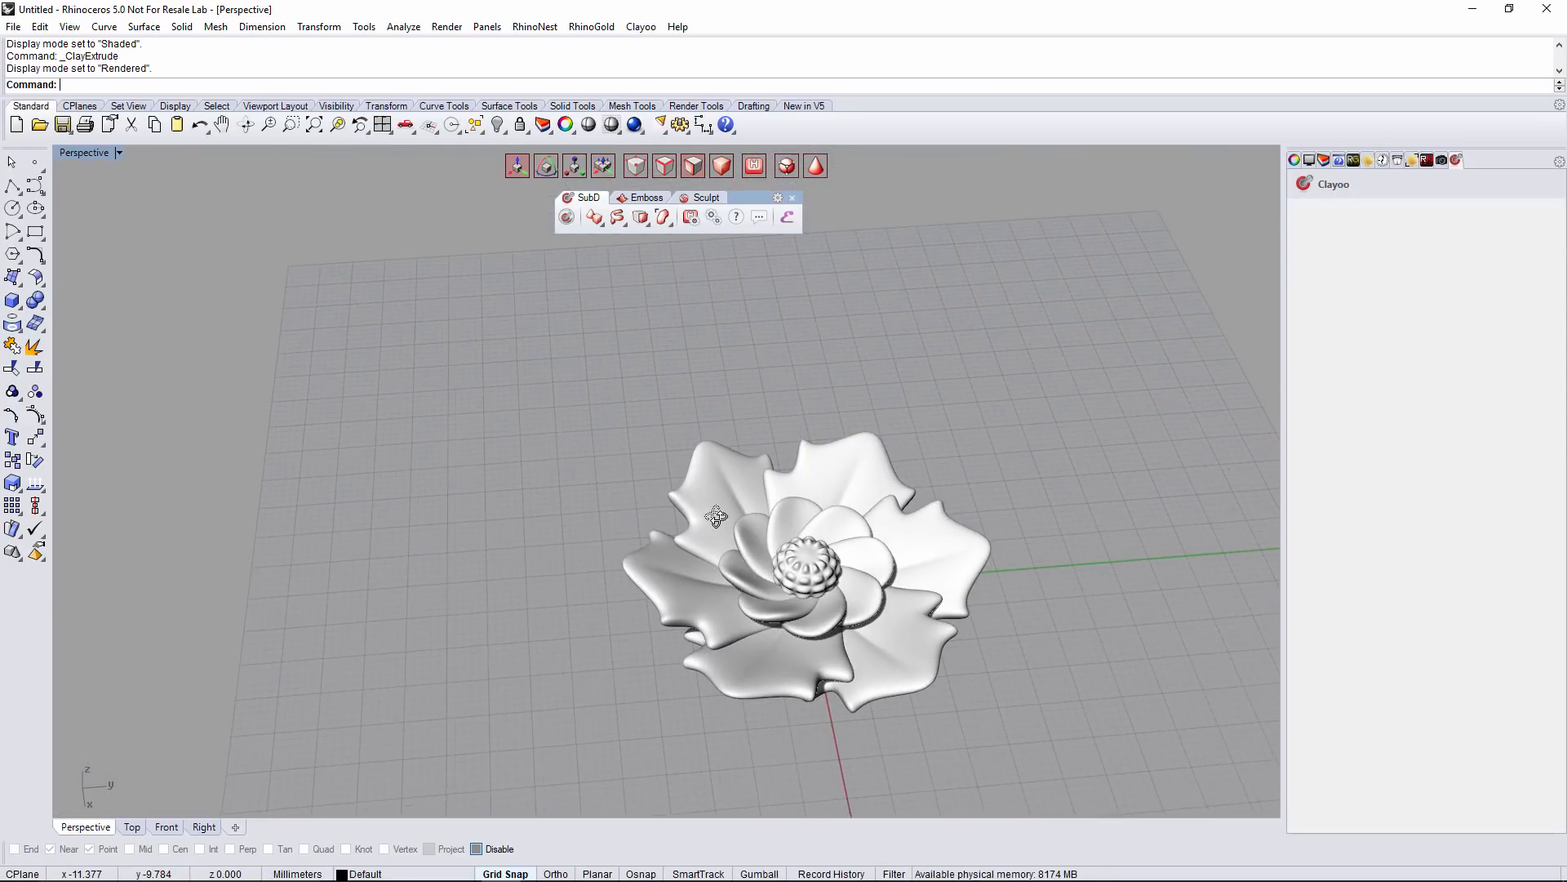
pyautogui.scroll(3, 870, 546)
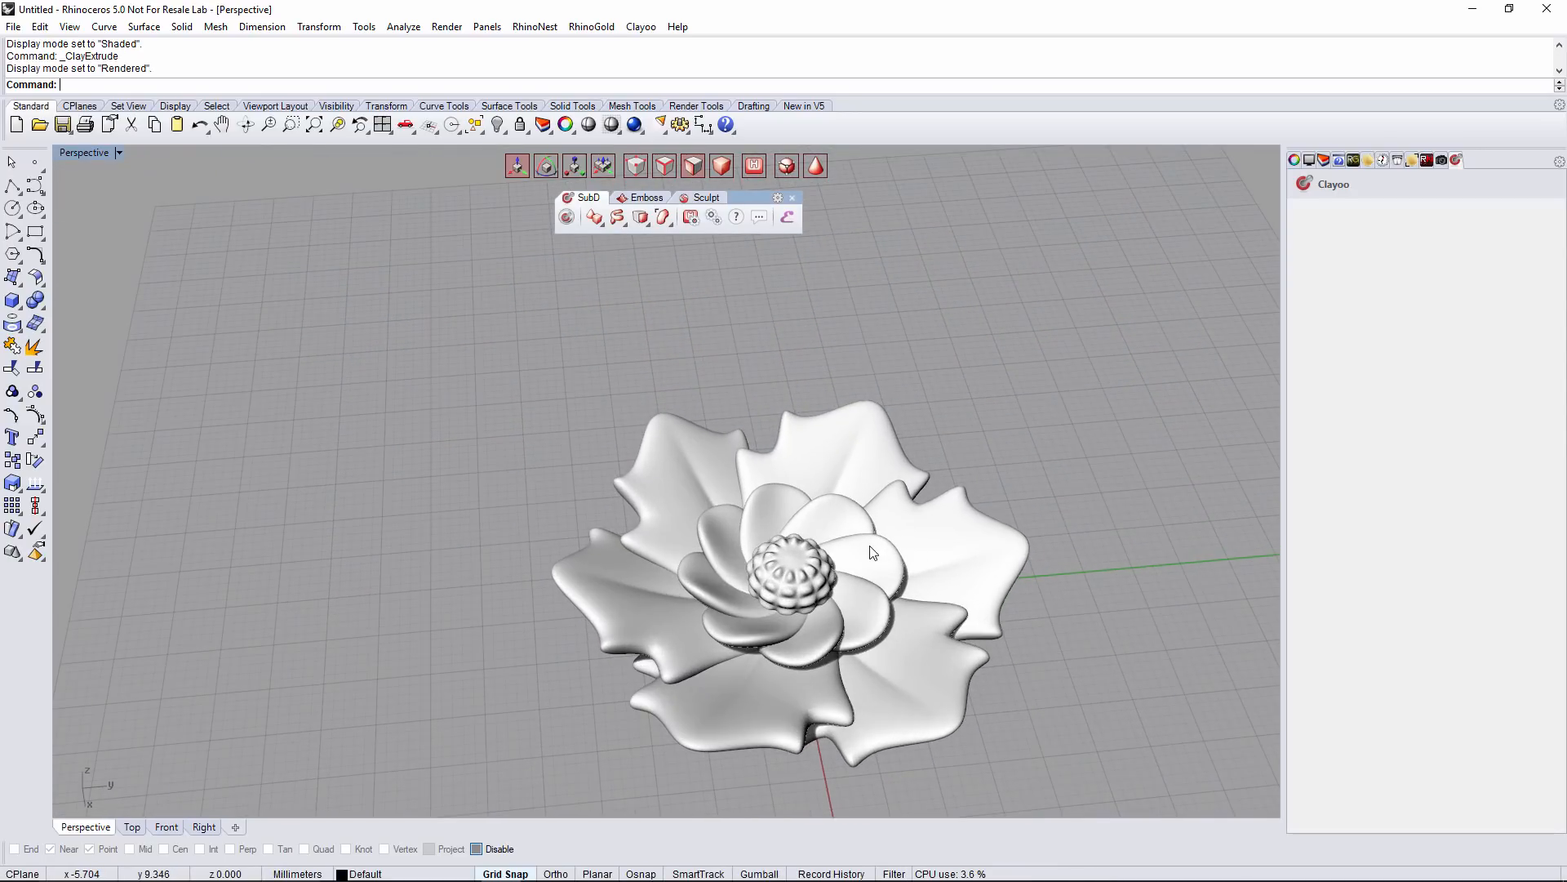
pyautogui.keyDown('shift'); pyautogui.moveTo(943, 512); pyautogui.dragTo(869, 424, button='right'); pyautogui.keyUp('shift')
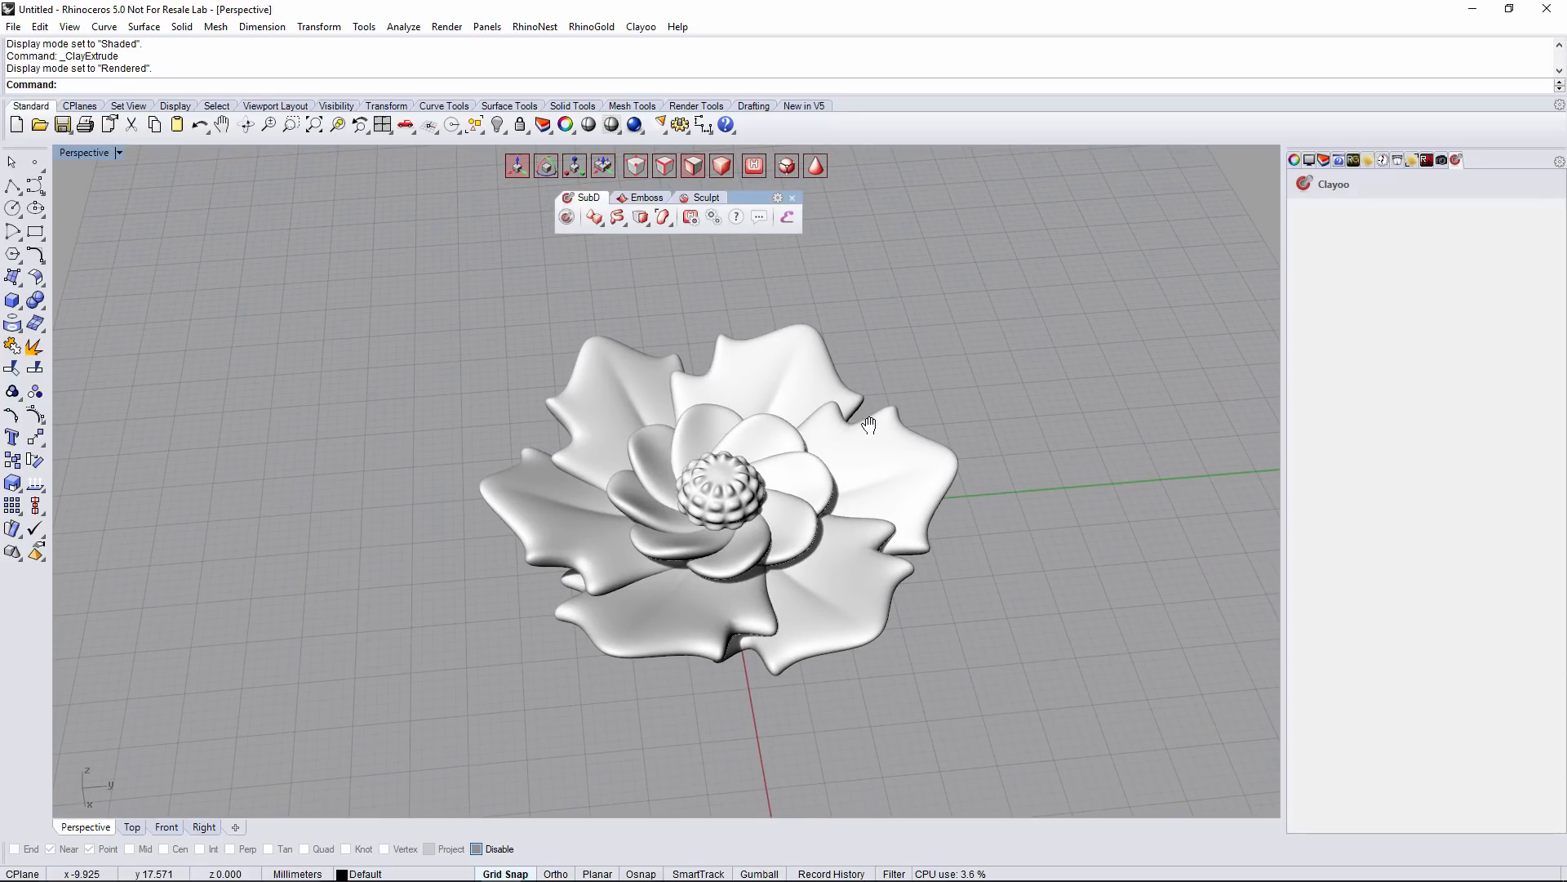